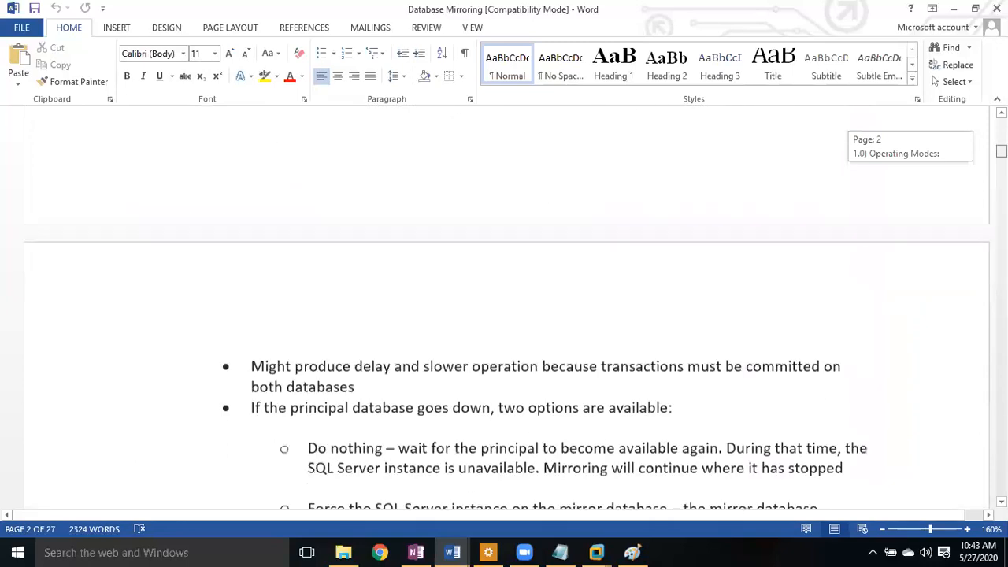
- Switch from the mirroring document to the Node1 virtual machine and close its LS-BKPSB folder window
drag(1002, 148, 1002, 167)
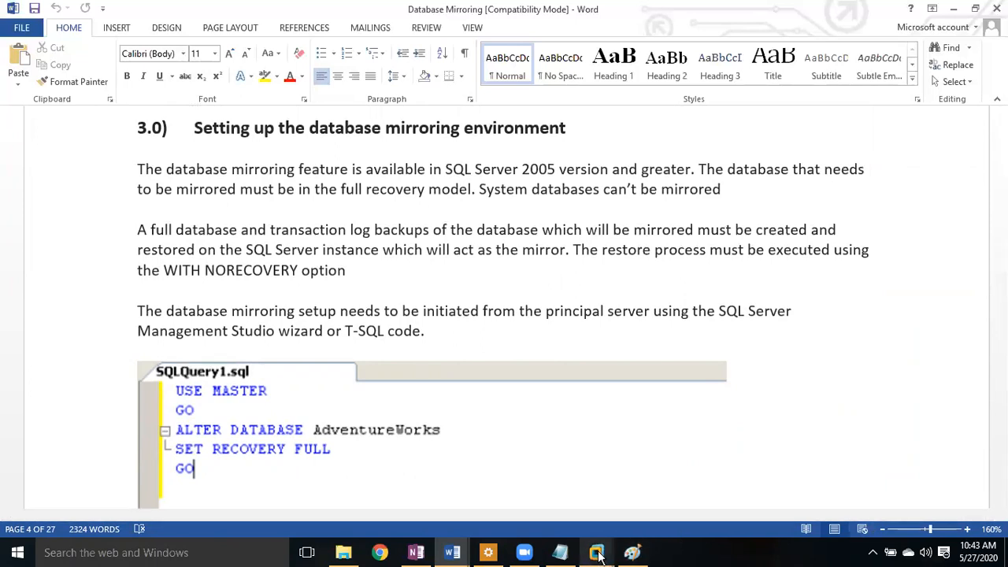
mouse_move(598, 556)
click(636, 484)
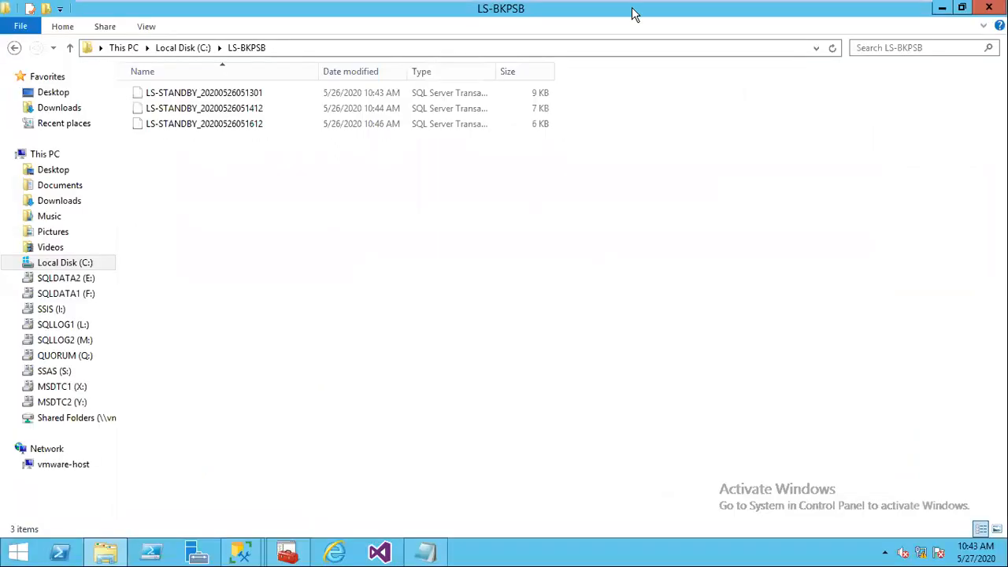
click(758, 9)
click(693, 11)
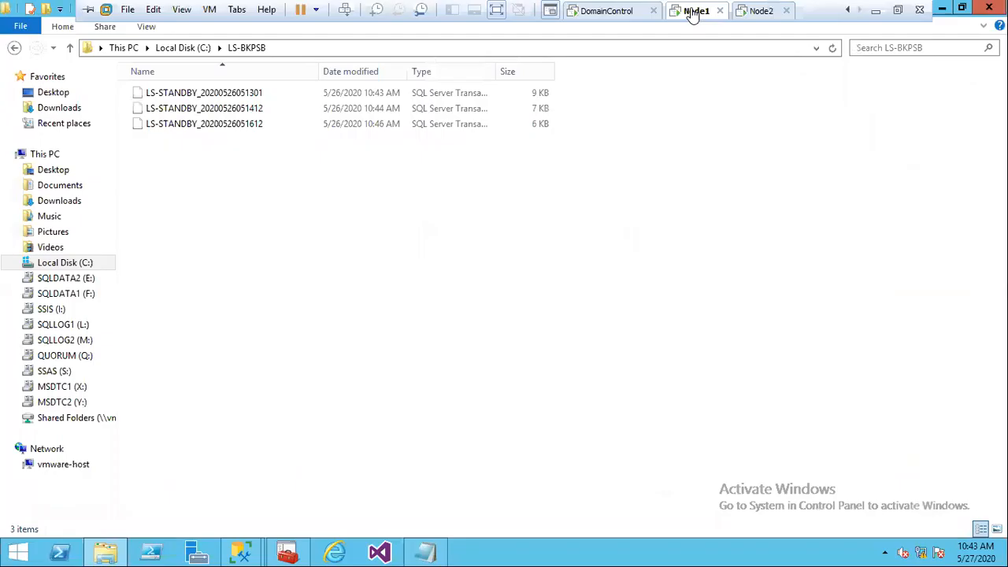
click(741, 11)
click(761, 11)
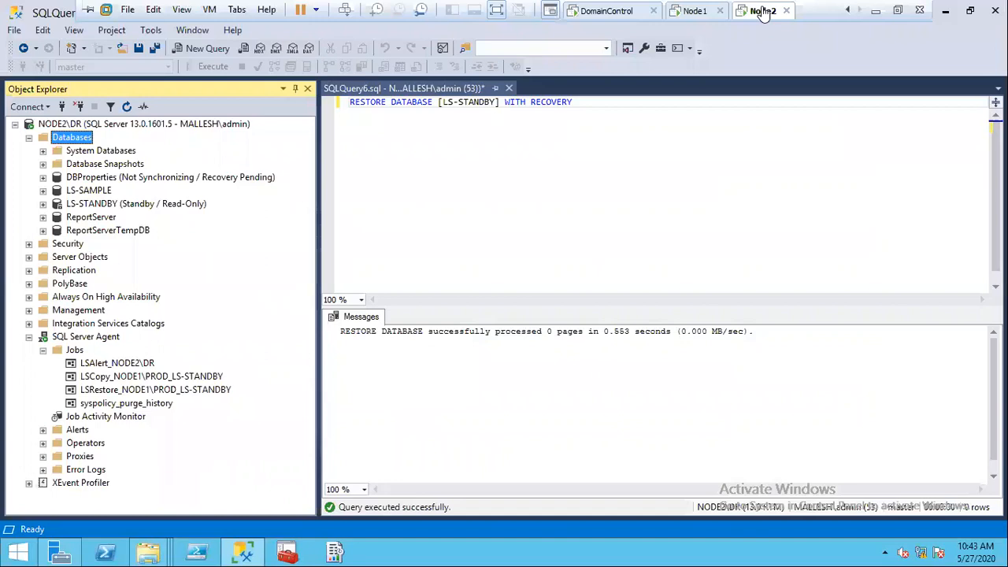
click(696, 14)
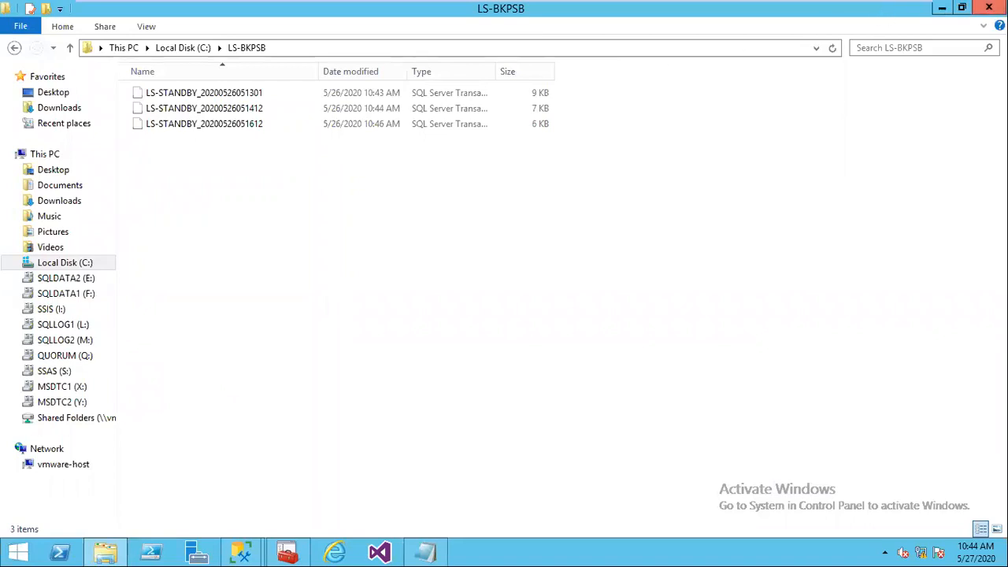
click(989, 8)
- Bring up the SQL Server Management Studio main window on Node1 and collapse the Databases folder of NODE1\PROD
mouse_move(642, 9)
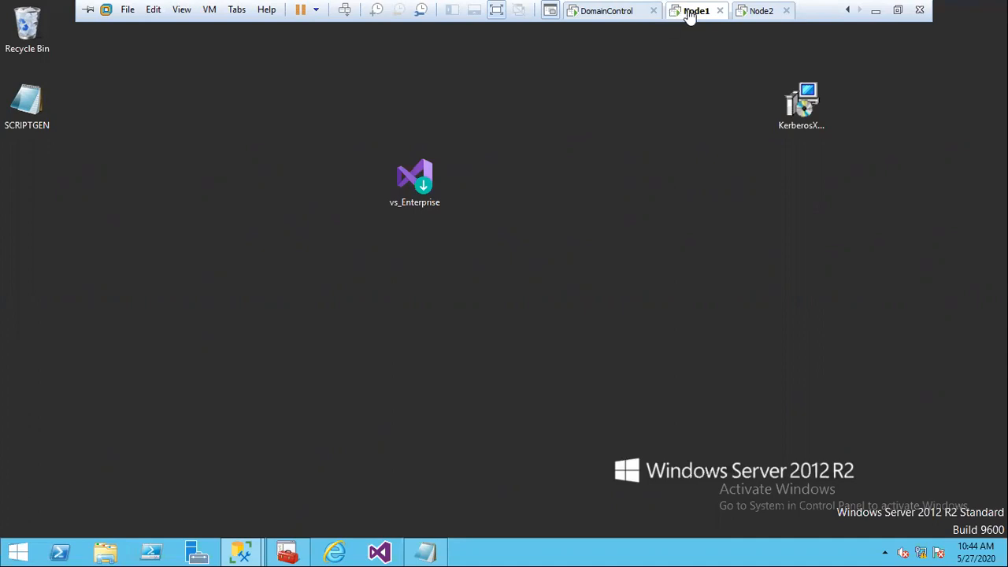
click(758, 12)
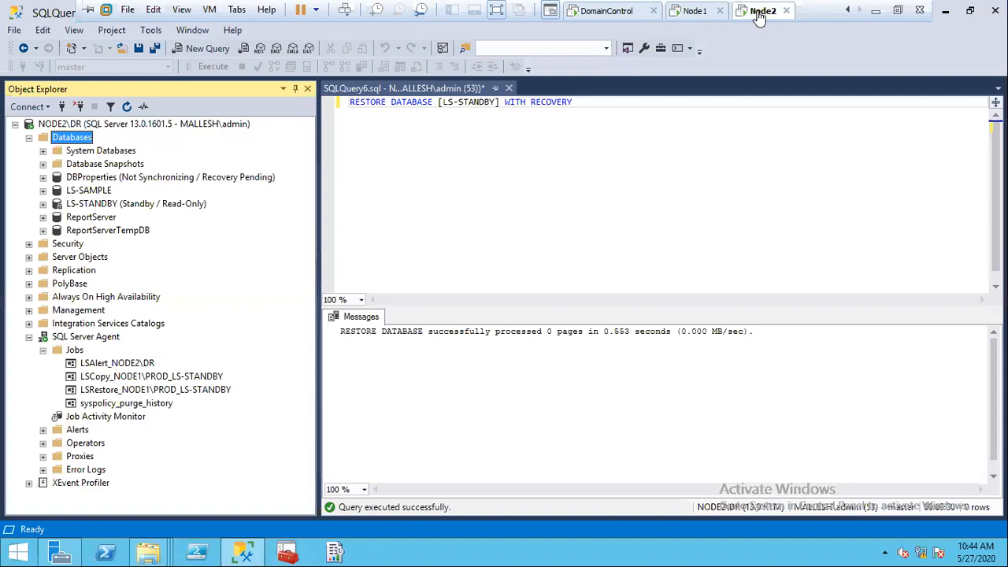
click(697, 12)
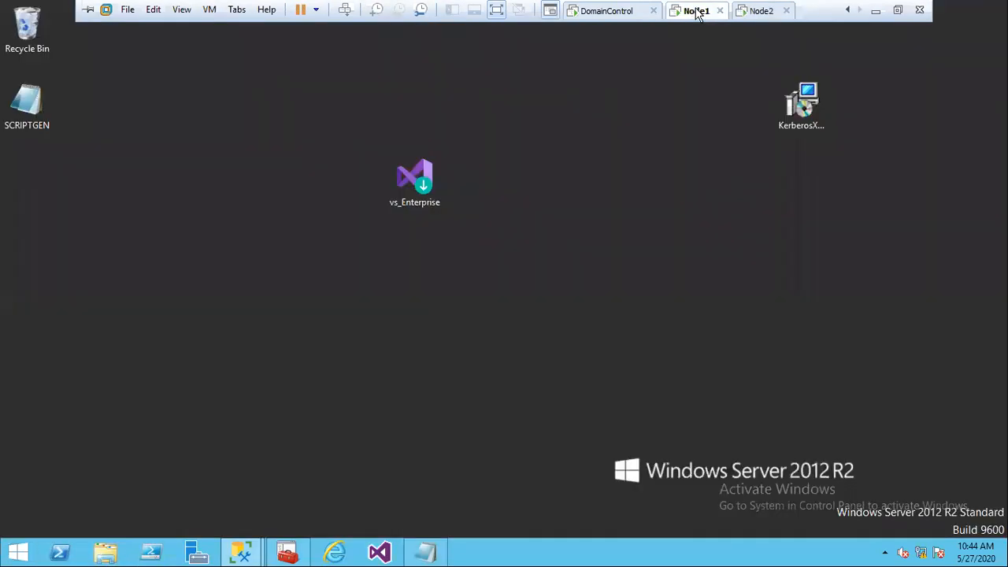
mouse_move(241, 551)
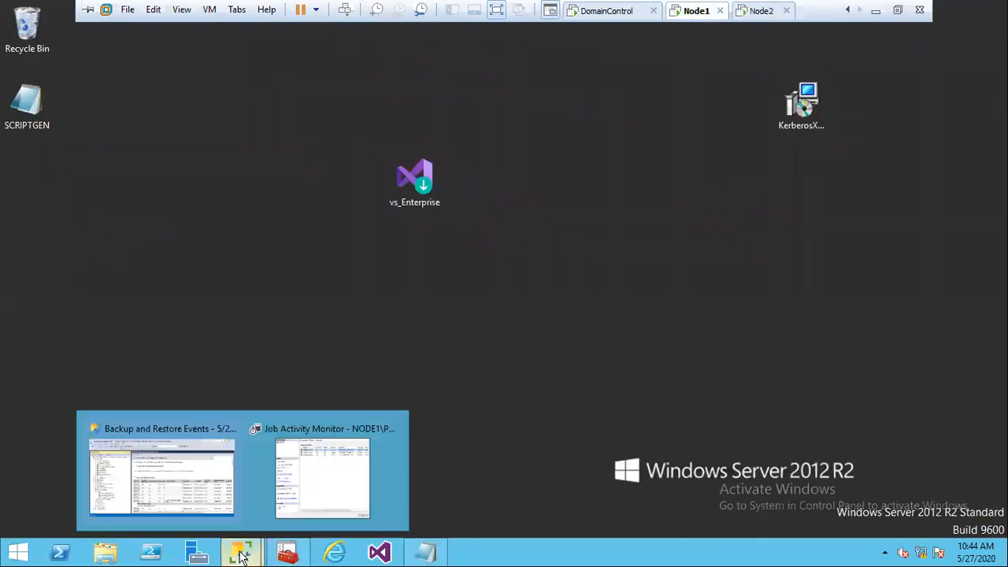
click(399, 428)
click(275, 458)
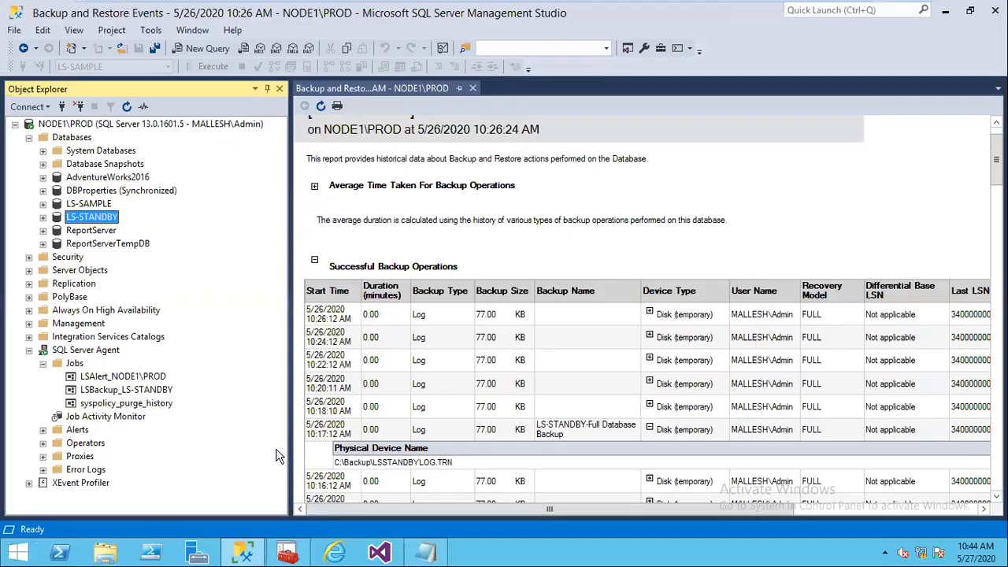
click(30, 138)
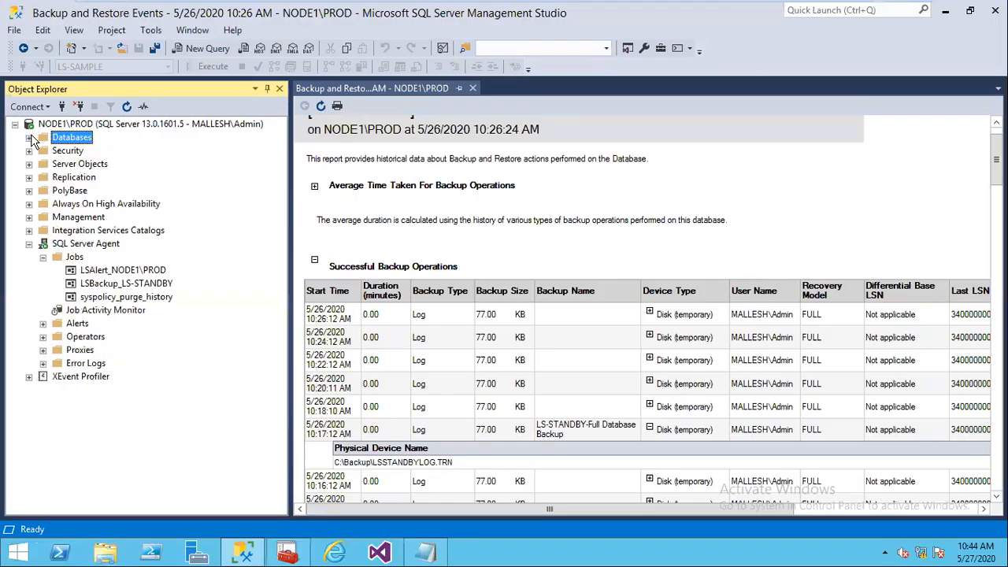
- On Node2, collapse the SQL Server Agent node of NODE2\DR and refresh its Databases folder
mouse_move(559, 9)
click(760, 10)
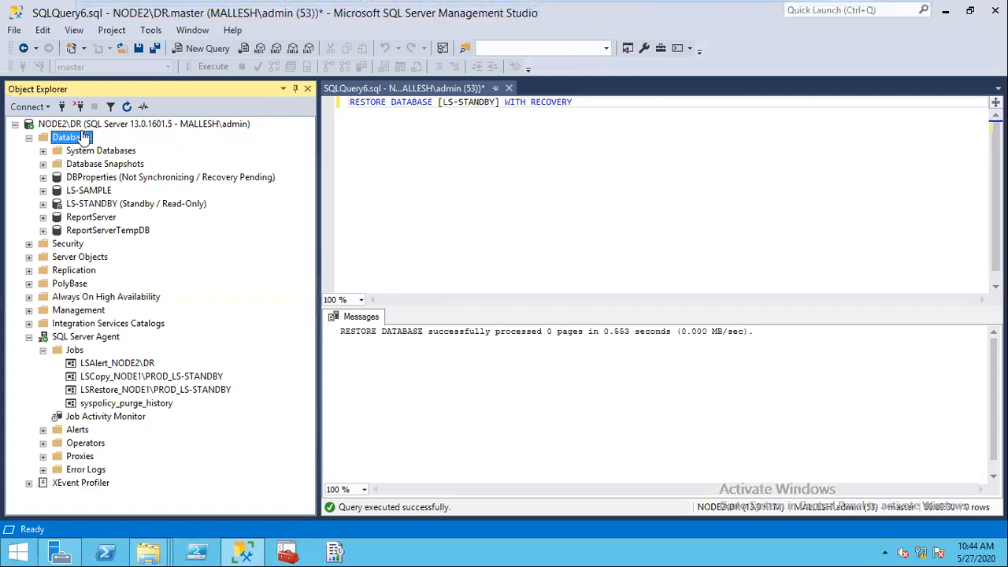
click(29, 336)
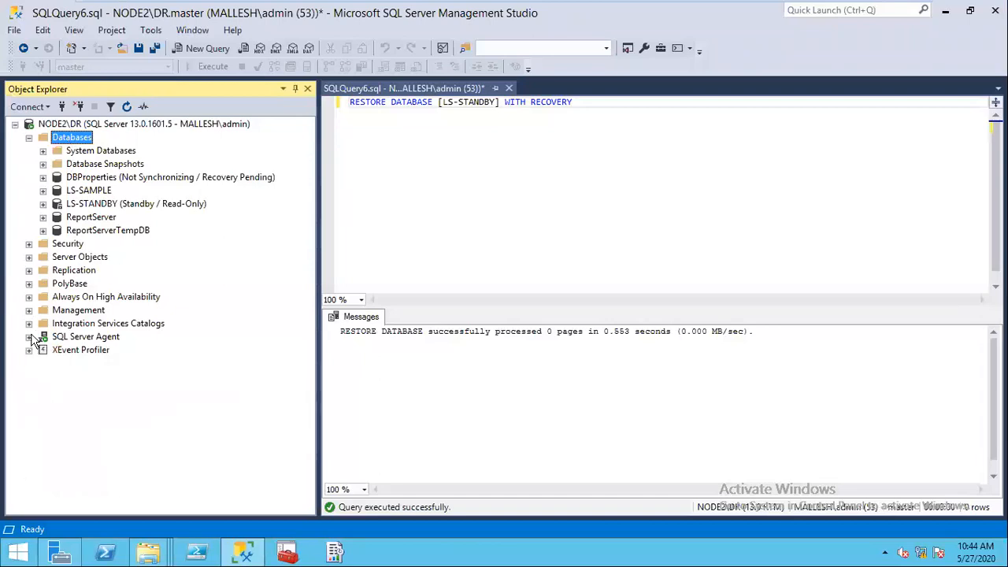
click(127, 106)
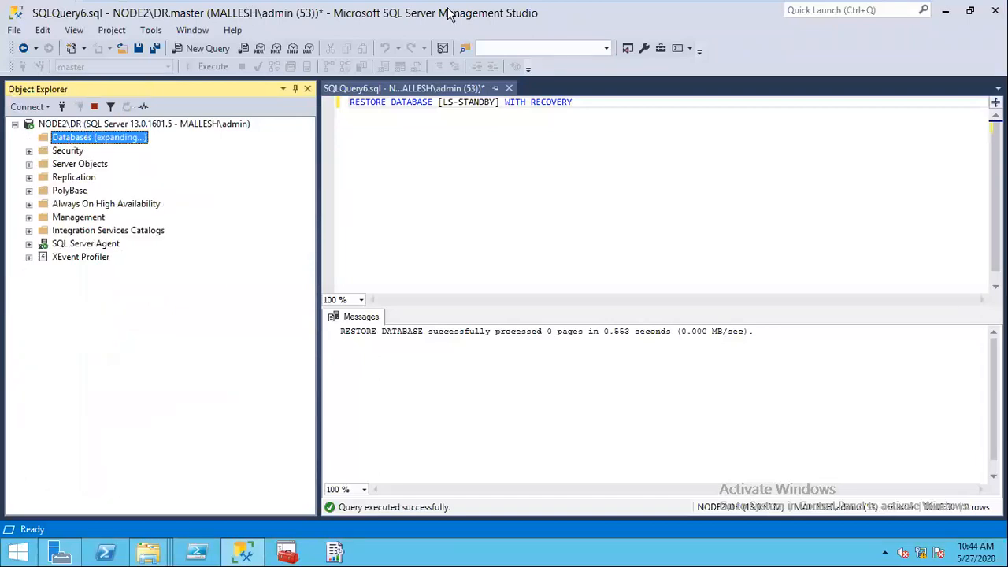
- Back on Node1, close the Backup and Restore Events report and tidy the object tree so only Databases is expanded
click(693, 10)
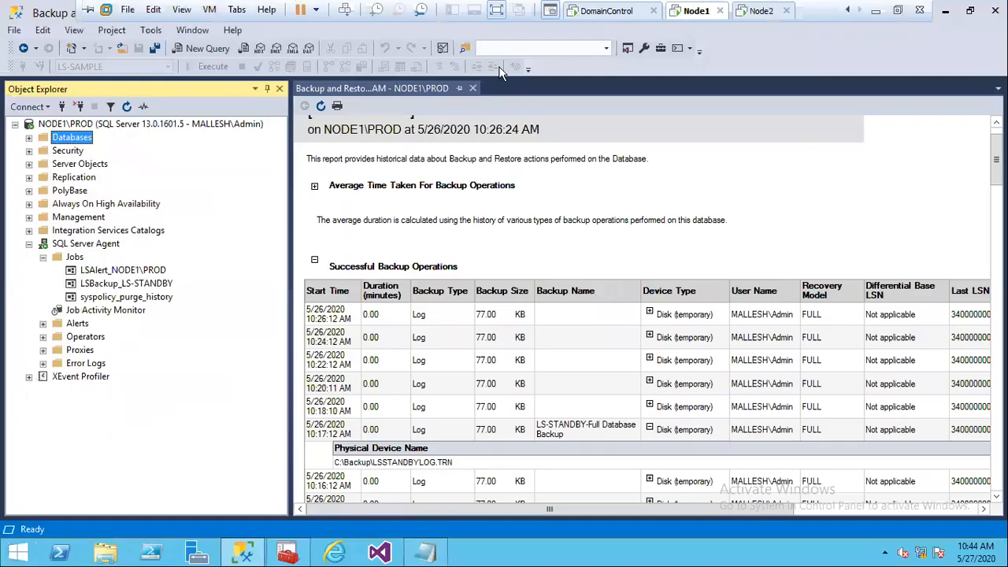
click(473, 88)
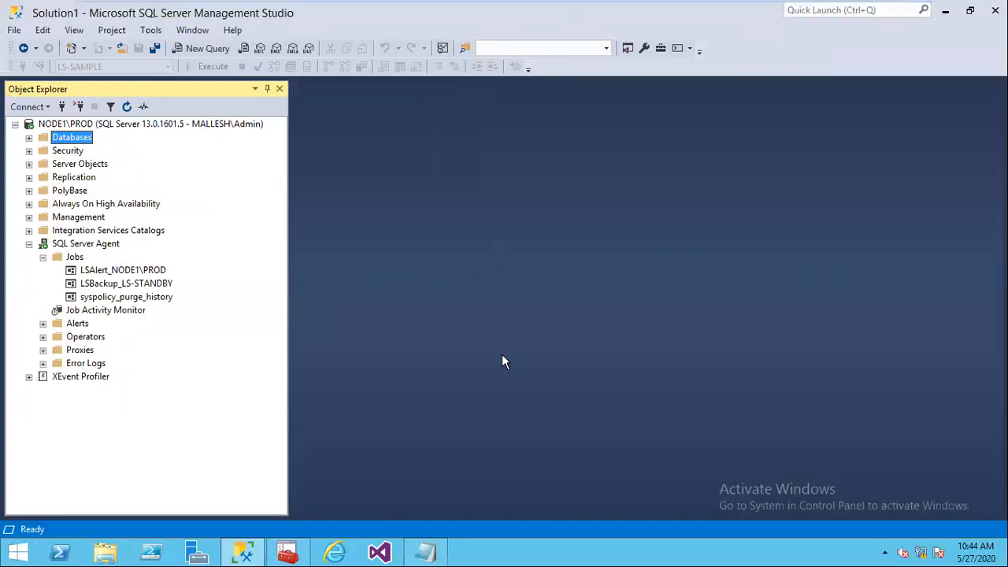
click(29, 244)
click(29, 137)
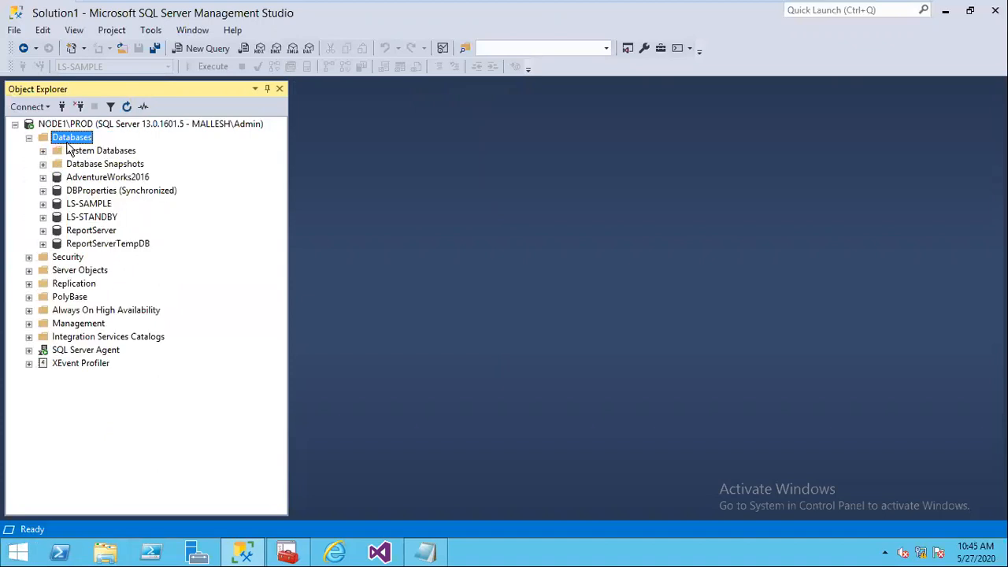
- Start a new database on NODE1\PROD with the name MIRROR and the owner SA
right_click(70, 140)
click(98, 141)
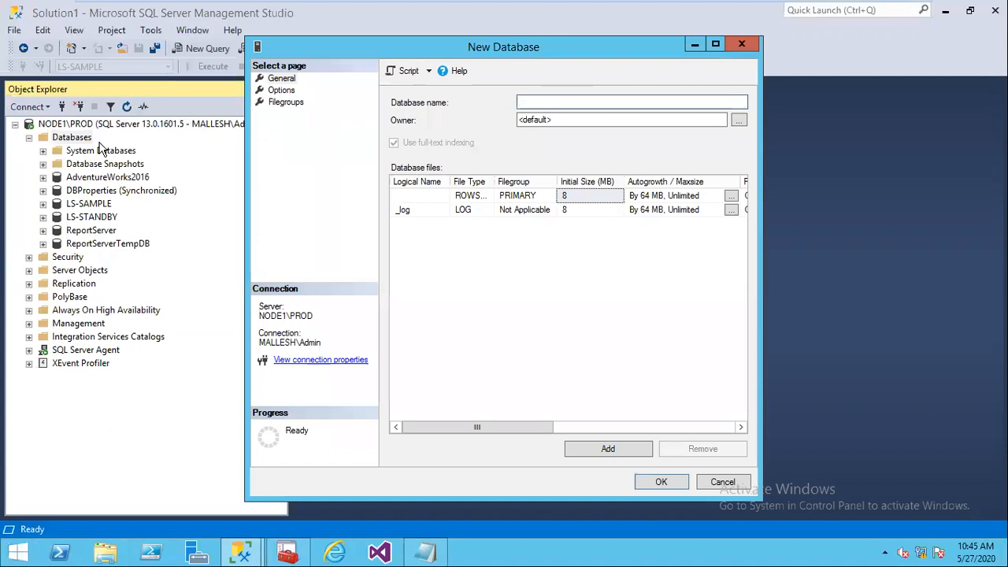
text(nn)
key(BackSpace)
key(BackSpace)
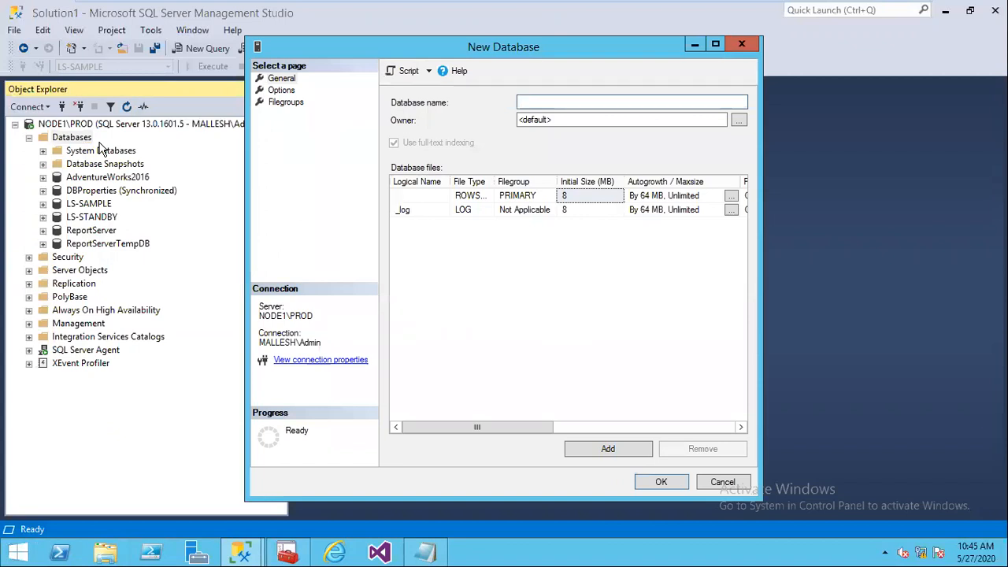
text(MIRROR)
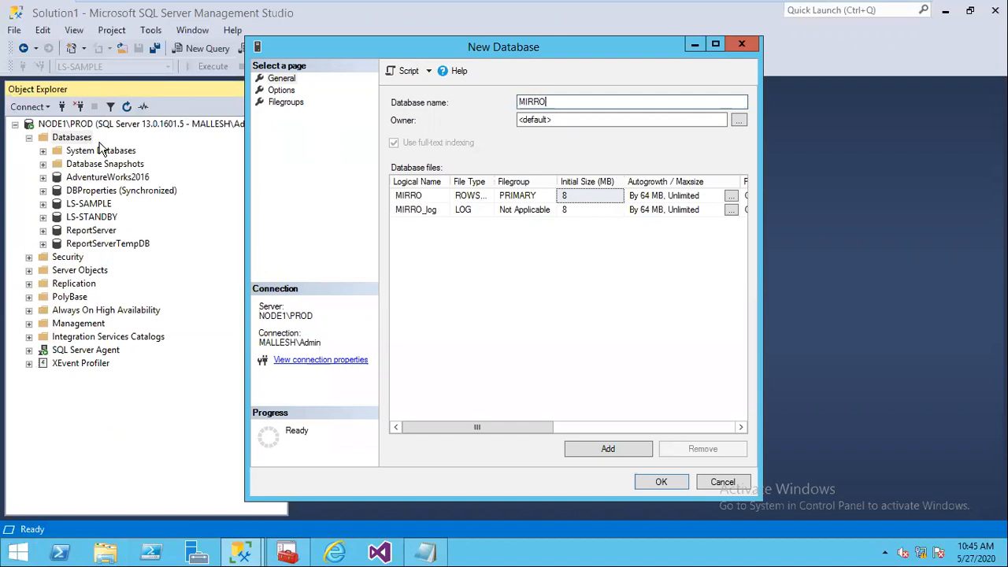
key(Tab)
text(SA)
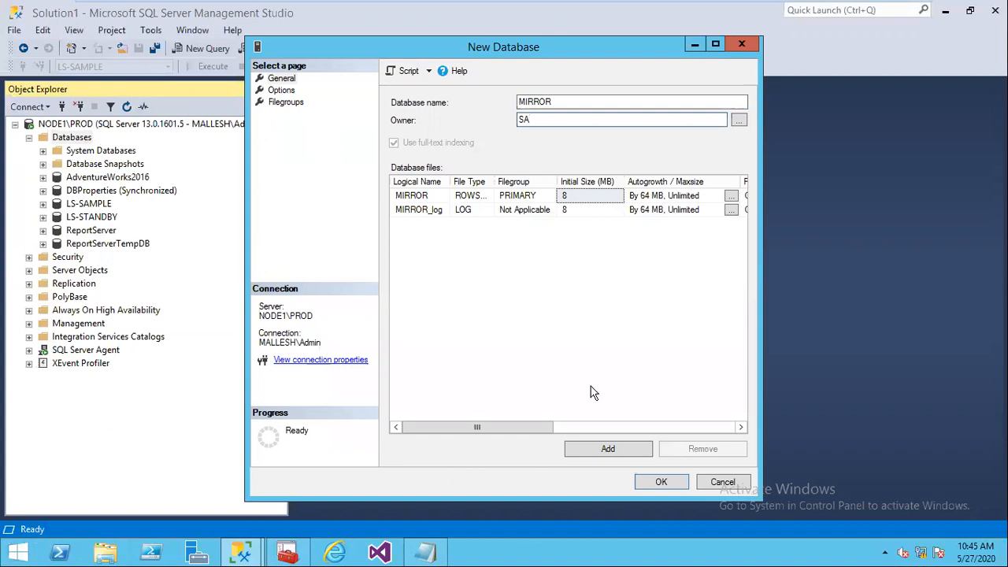
- Extend the new database's name to MIRRORDB and try to create it, retrying once with the same settings
click(561, 106)
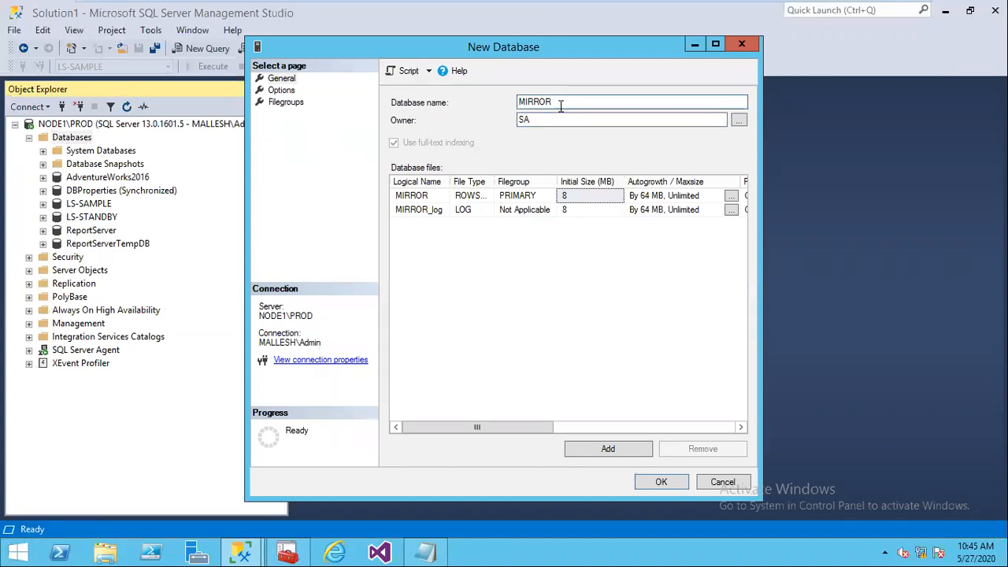
text(DB)
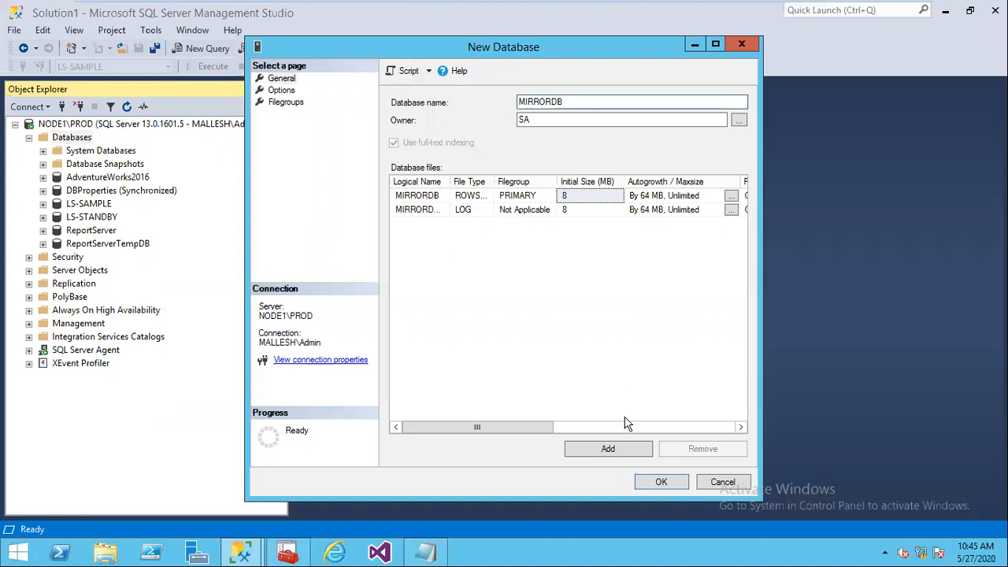
click(654, 484)
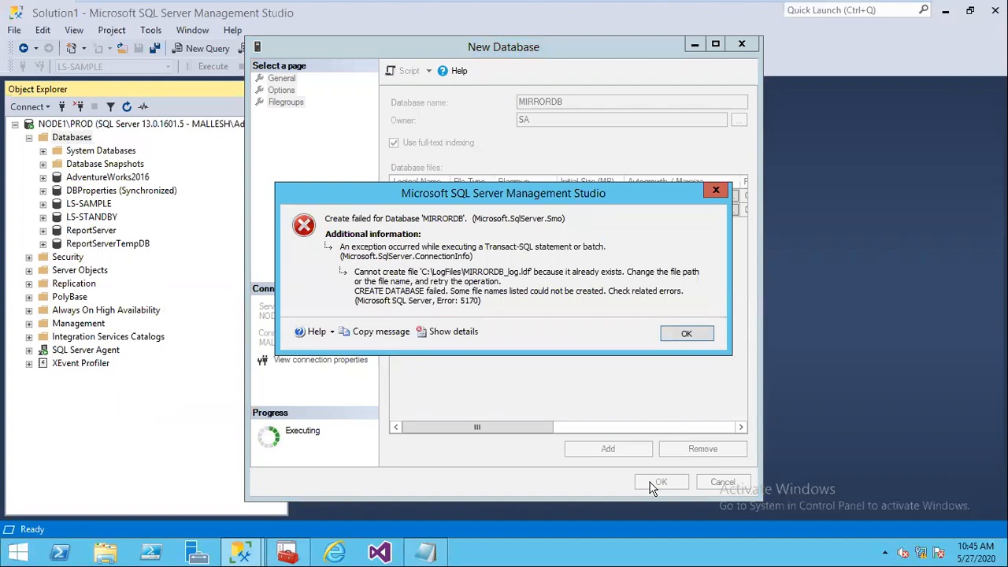
click(688, 339)
mouse_move(589, 14)
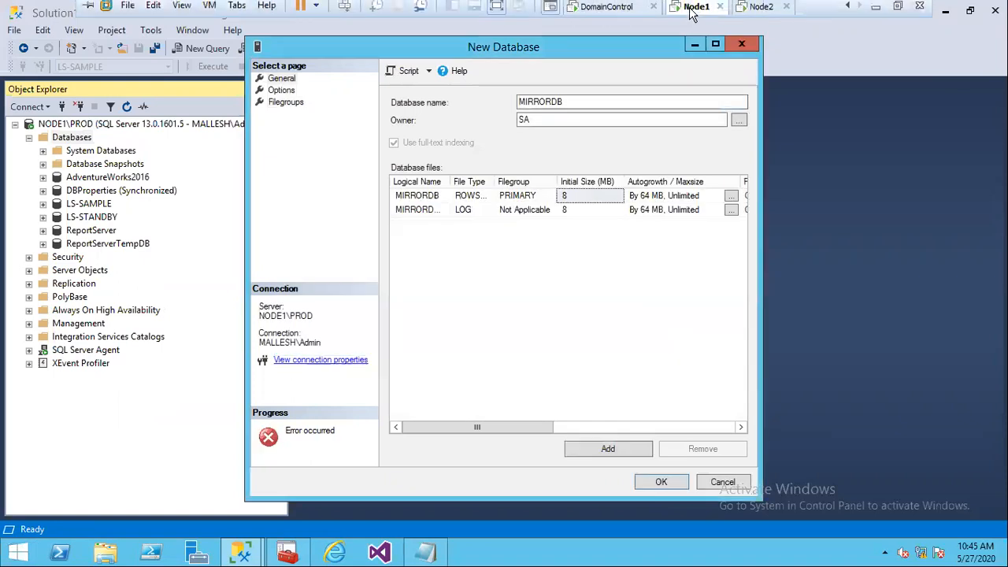
click(878, 11)
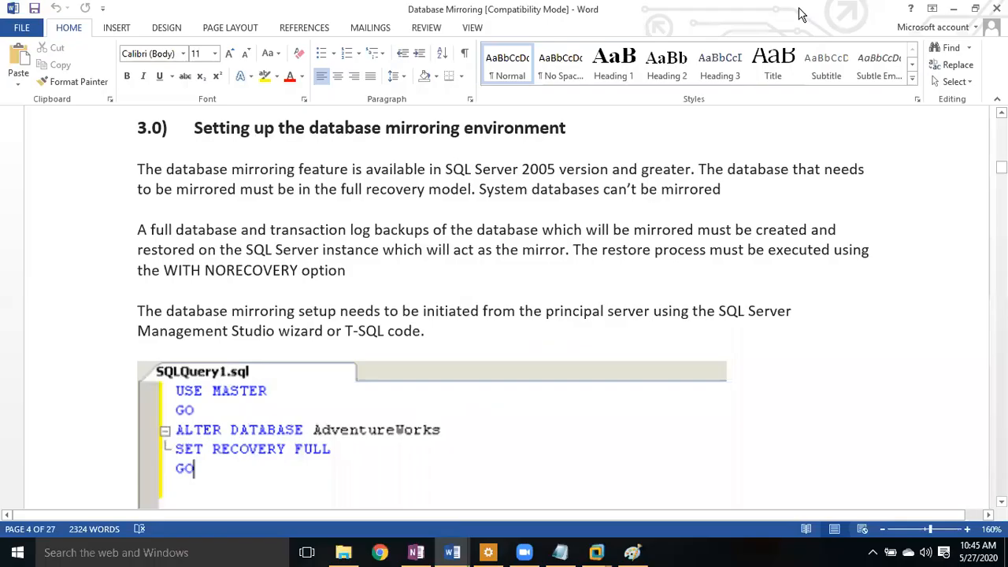
mouse_move(597, 556)
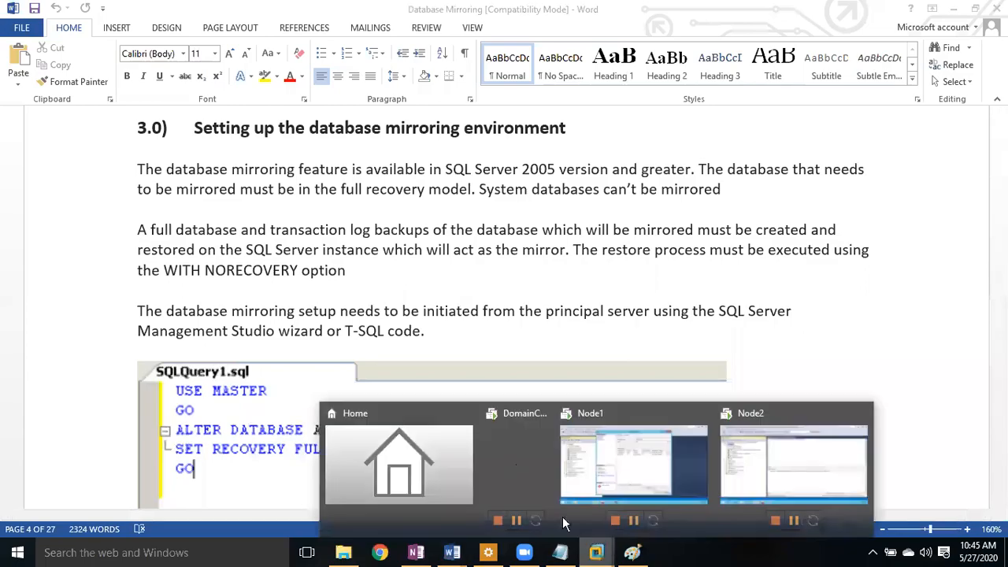
click(600, 467)
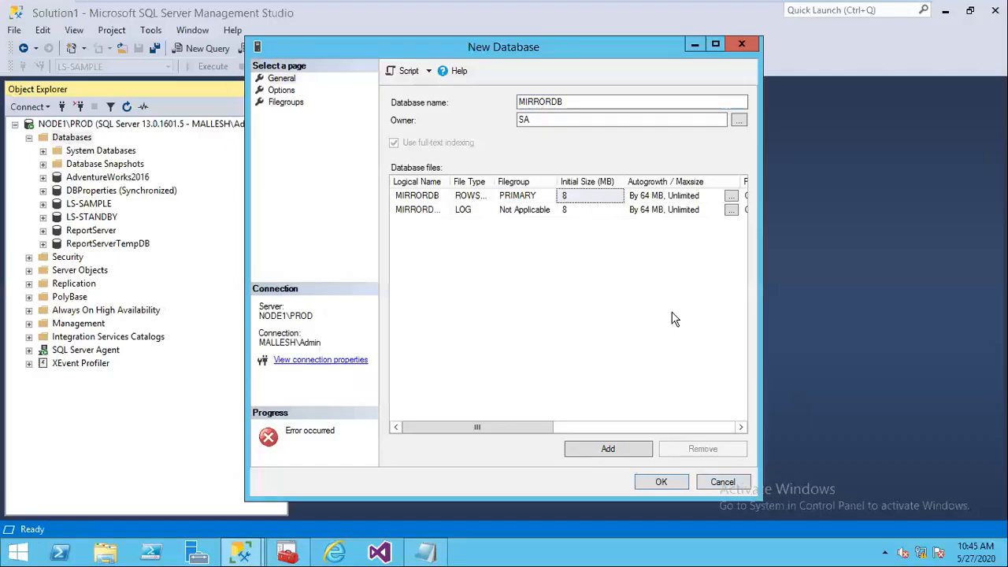
click(656, 484)
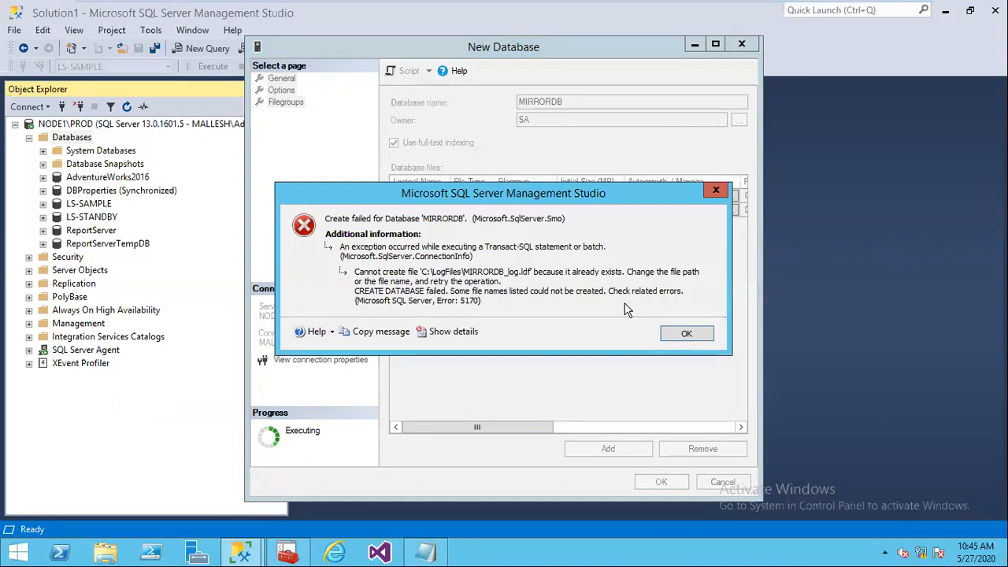
click(686, 338)
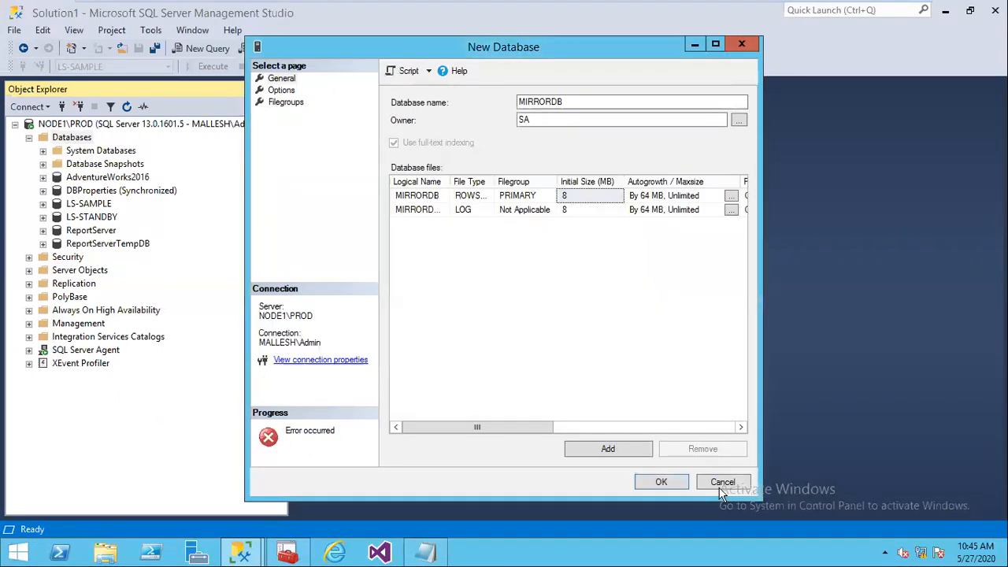
- Shorten the new database's name to MIRROR and create the database
click(572, 105)
key(BackSpace)
key(BackSpace)
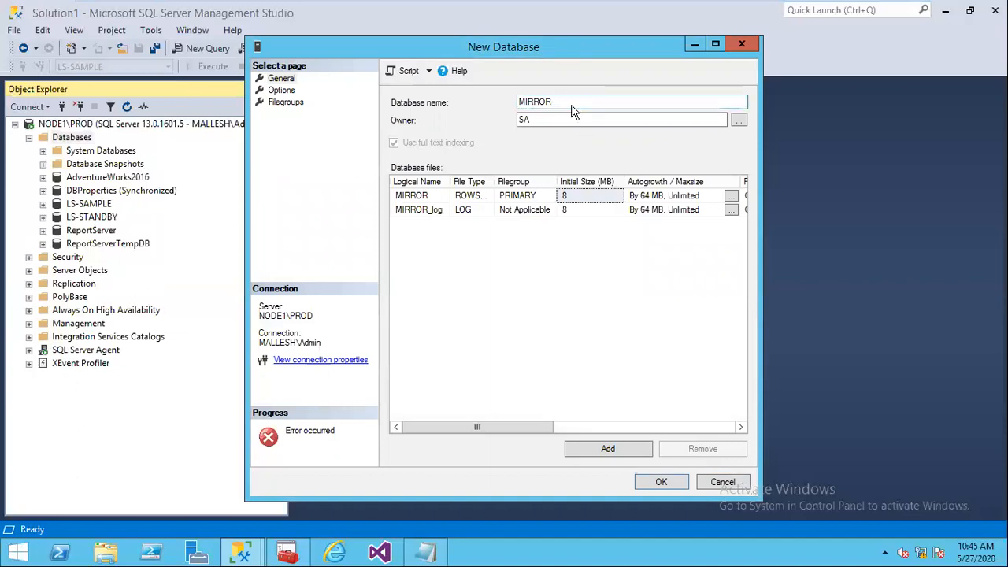
click(662, 484)
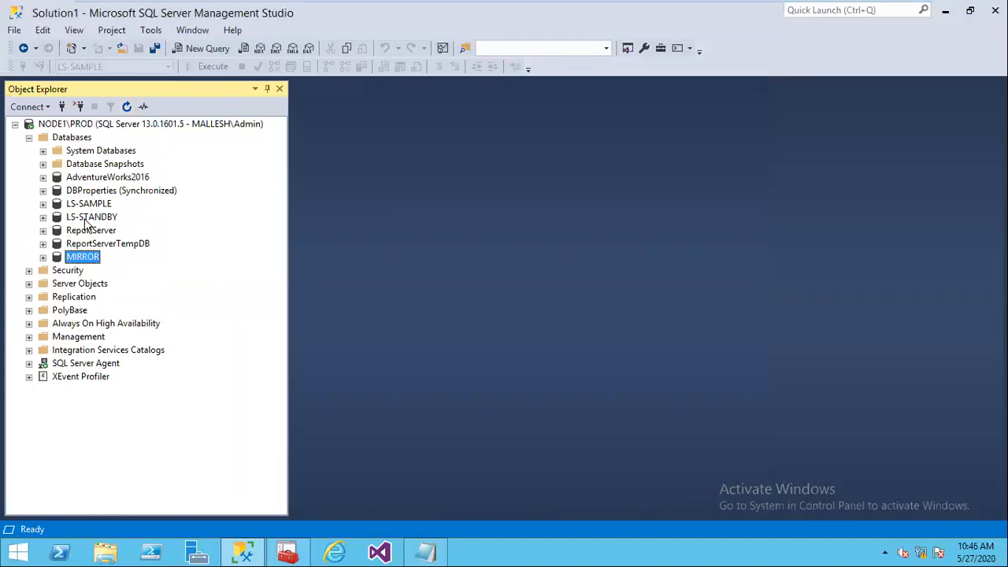
- In a new query on the MIRROR database, write CREATE TABLE TAB1(SNO INT, SNAME VARCHAR(20)) followed by GO
click(44, 258)
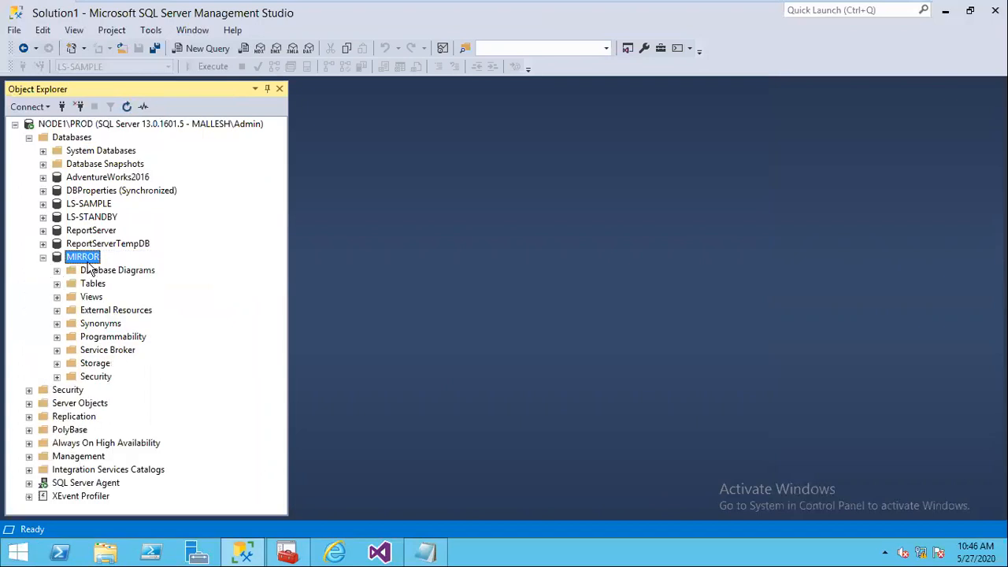
key(ctrl+n)
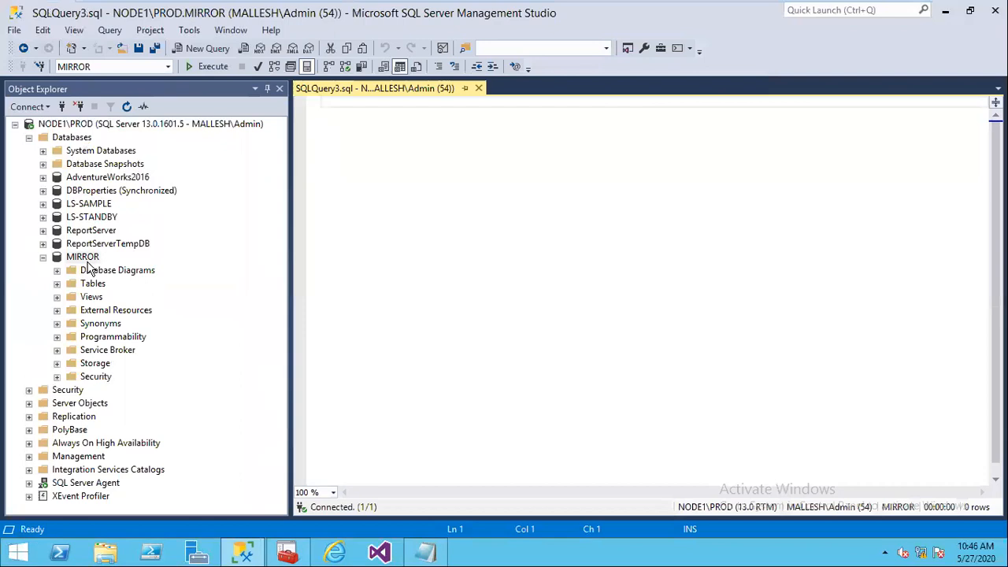
text(CREATE T)
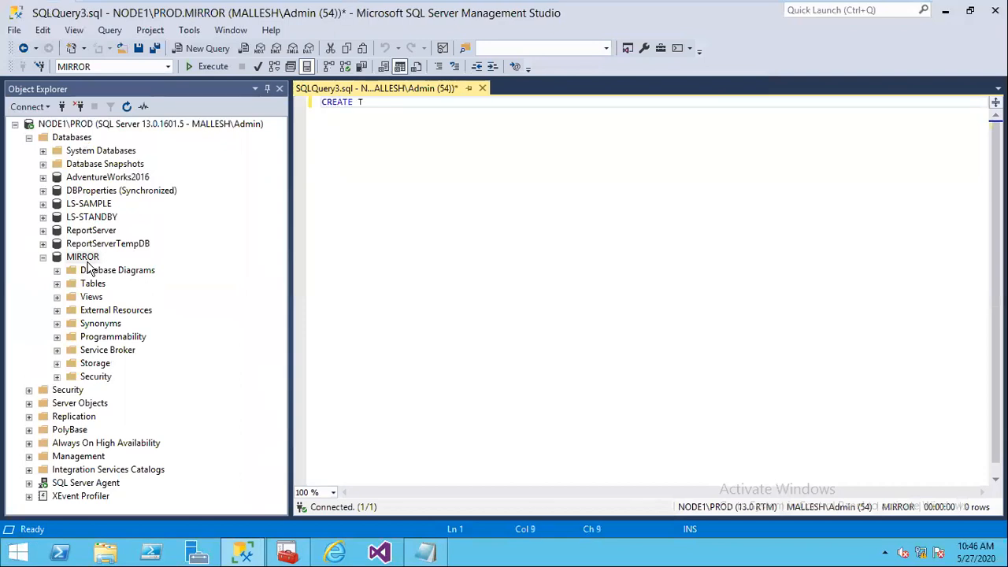
text(ABLE TAB1)
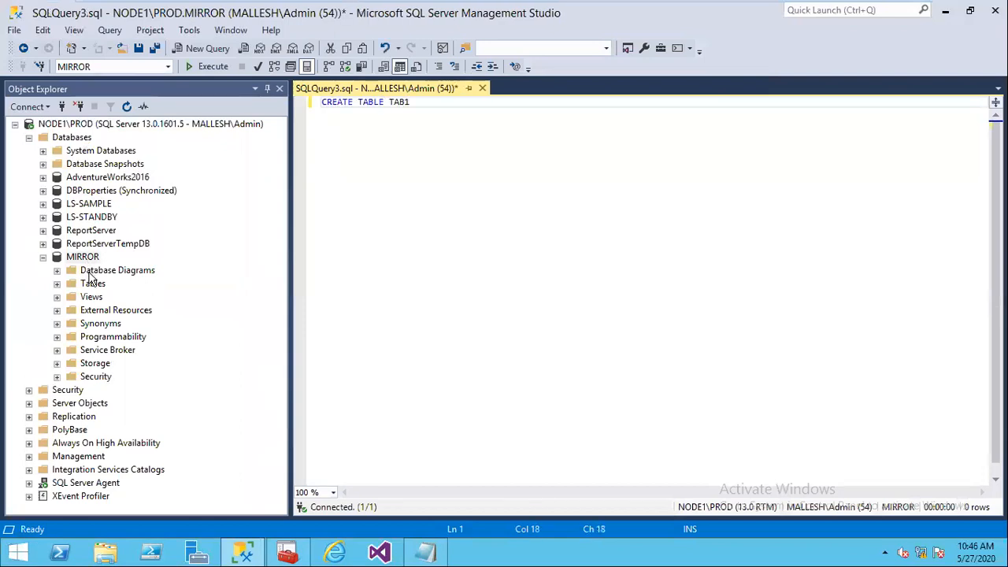
text((SNO INT, SNAME VARCHAR)
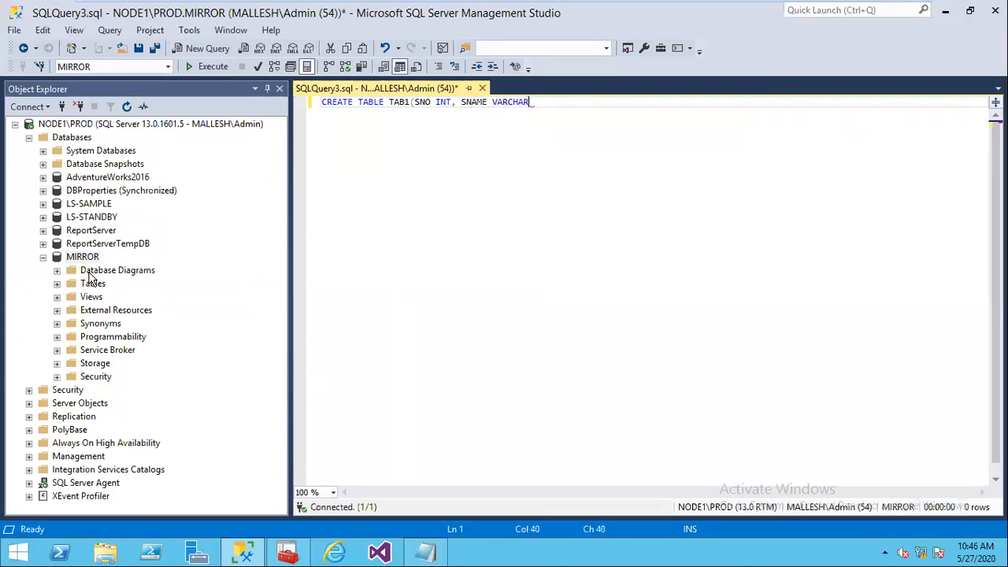
text((20)))
key(Return)
key(Return)
text(GO)
key(Return)
key(Return)
- Add INSERT INTO TAB1 VALUES(101,'ABC') after the GO line and execute the whole script
text(INS)
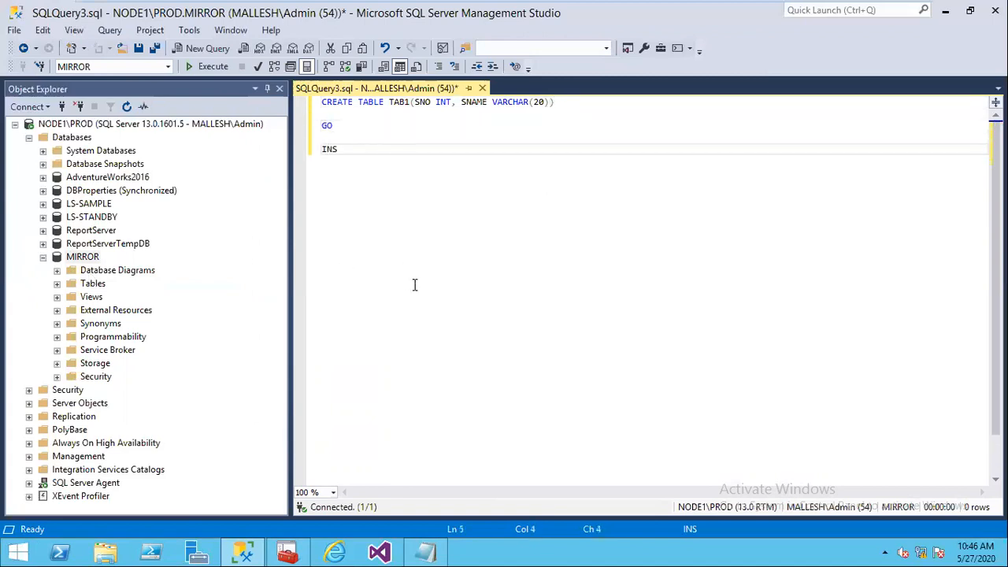
text(ERT INTO T)
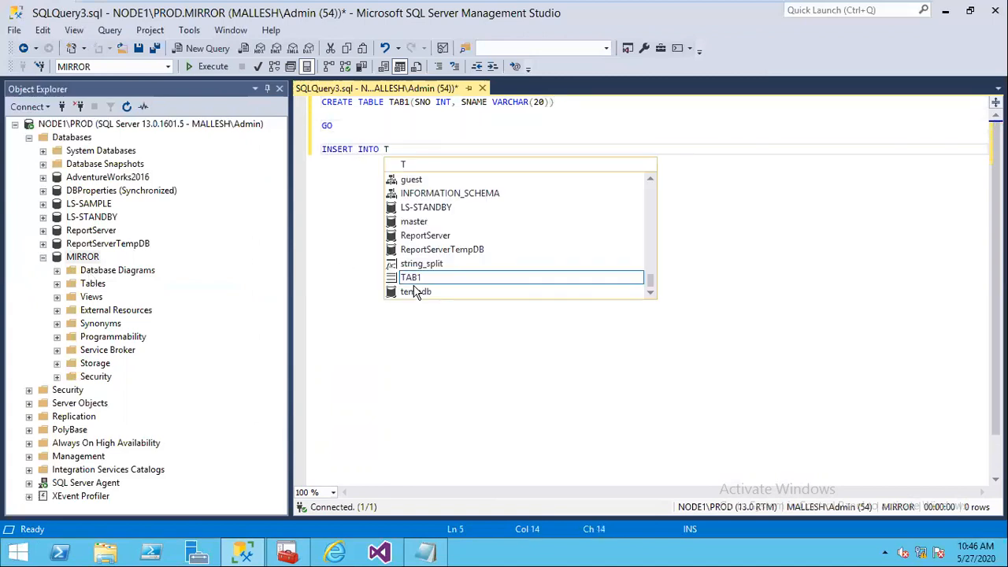
text(AB1 VALUES(101,'A)
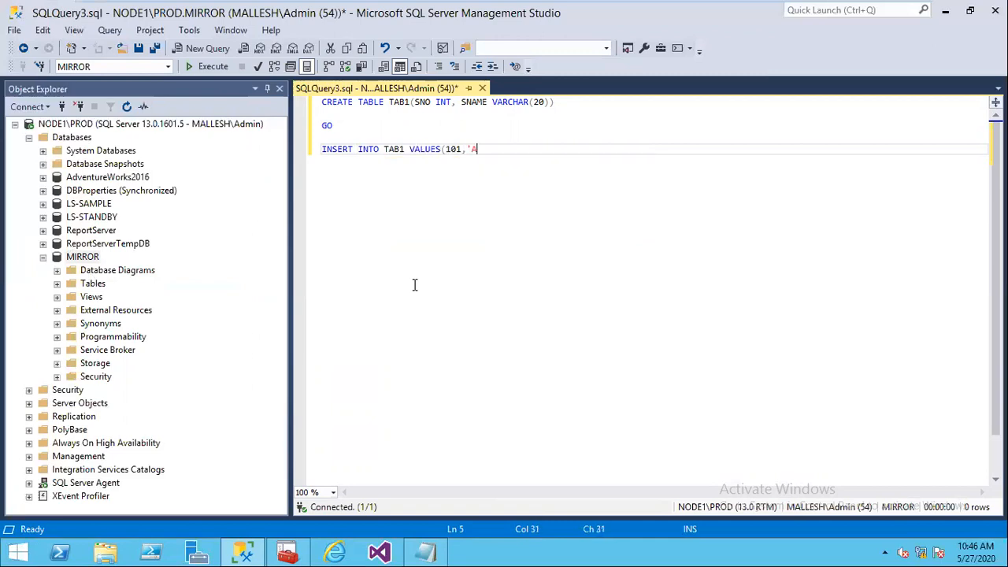
text(BC'))
click(211, 85)
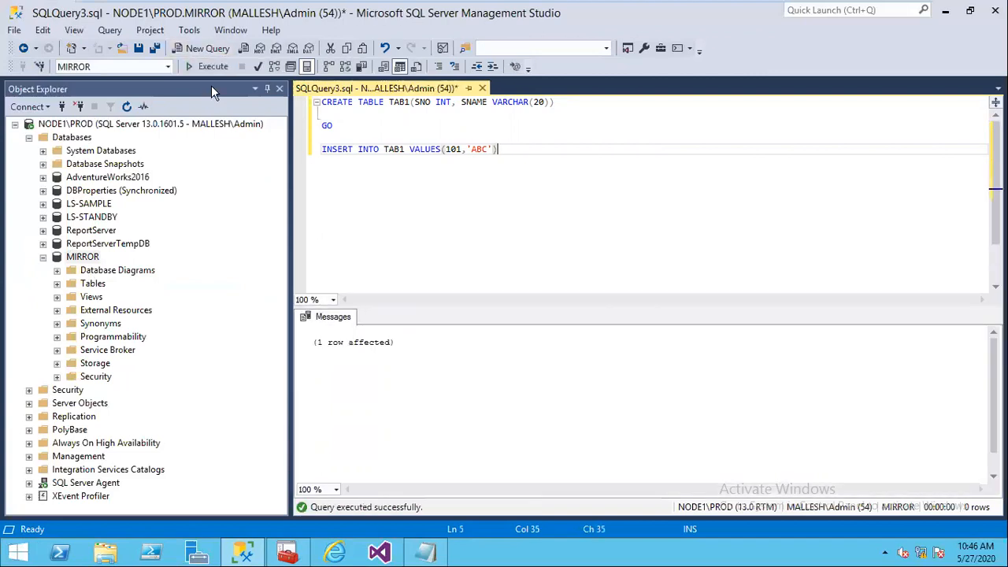
- Check the MIRROR database's tables, refresh the database, and close the query without saving it
click(57, 283)
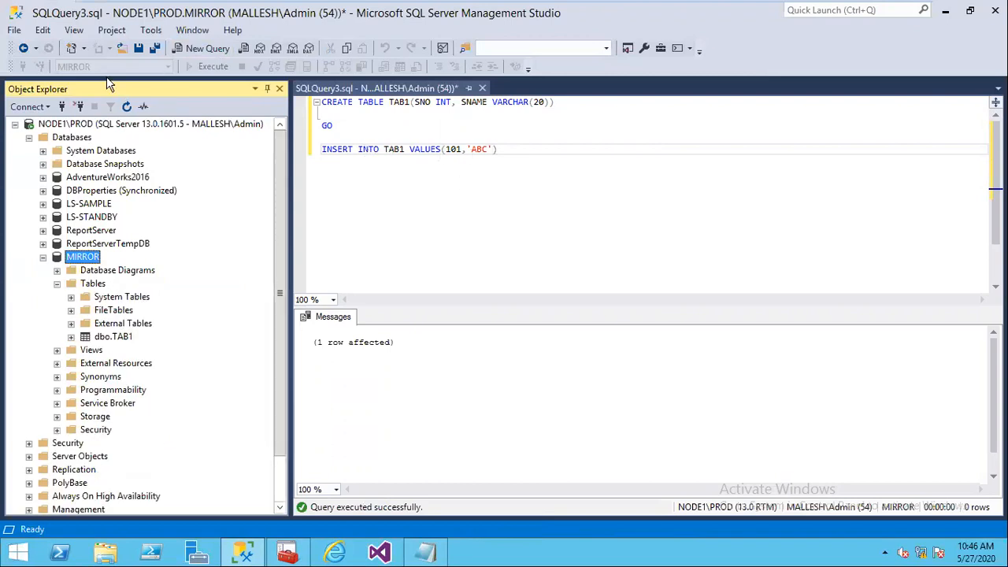
click(127, 107)
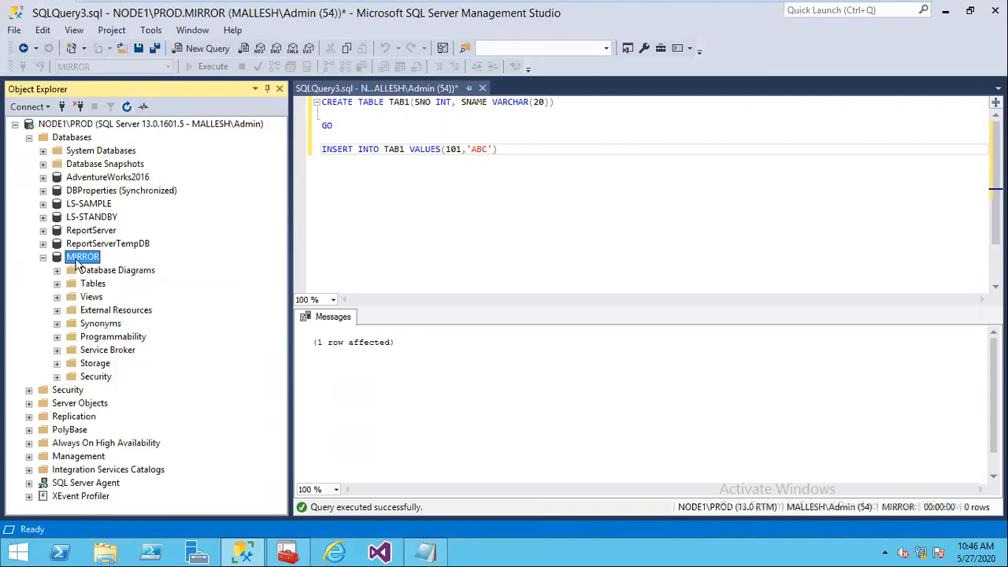
mouse_move(568, 11)
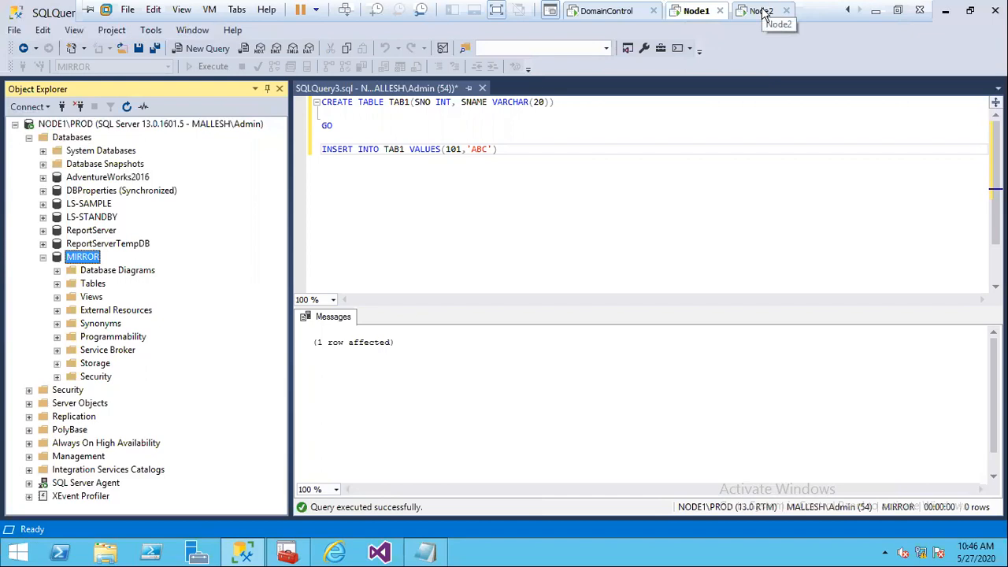
click(483, 88)
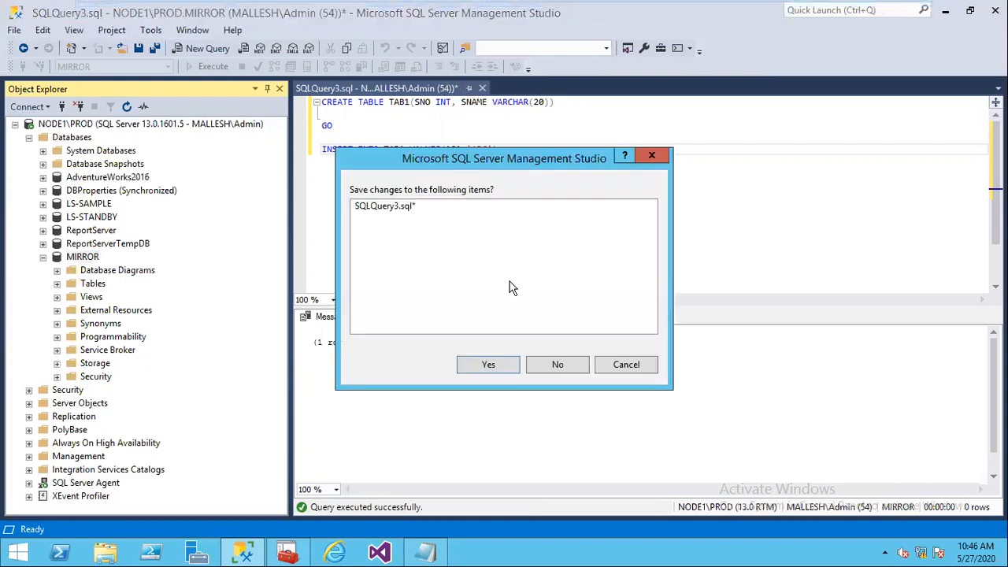
click(557, 364)
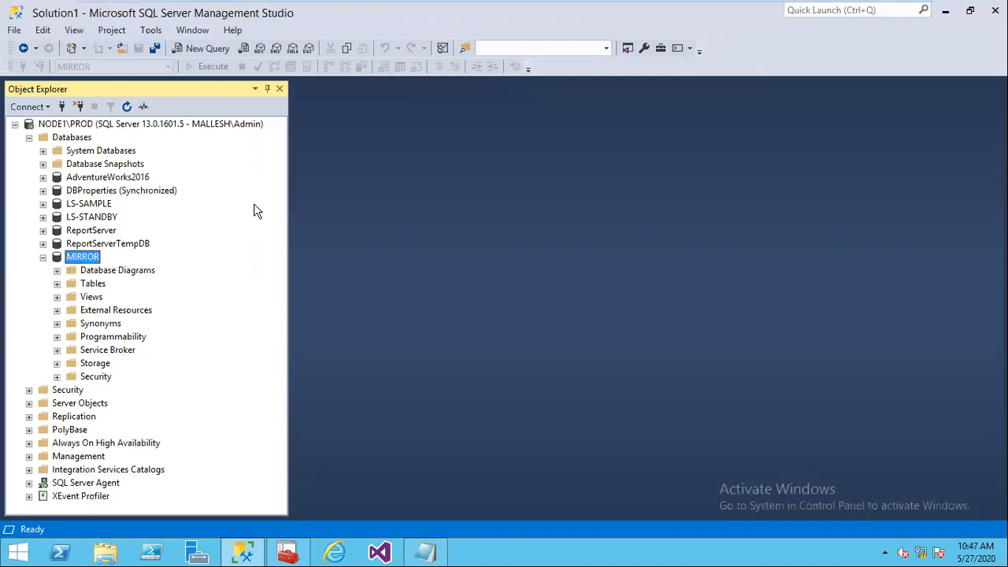
click(43, 258)
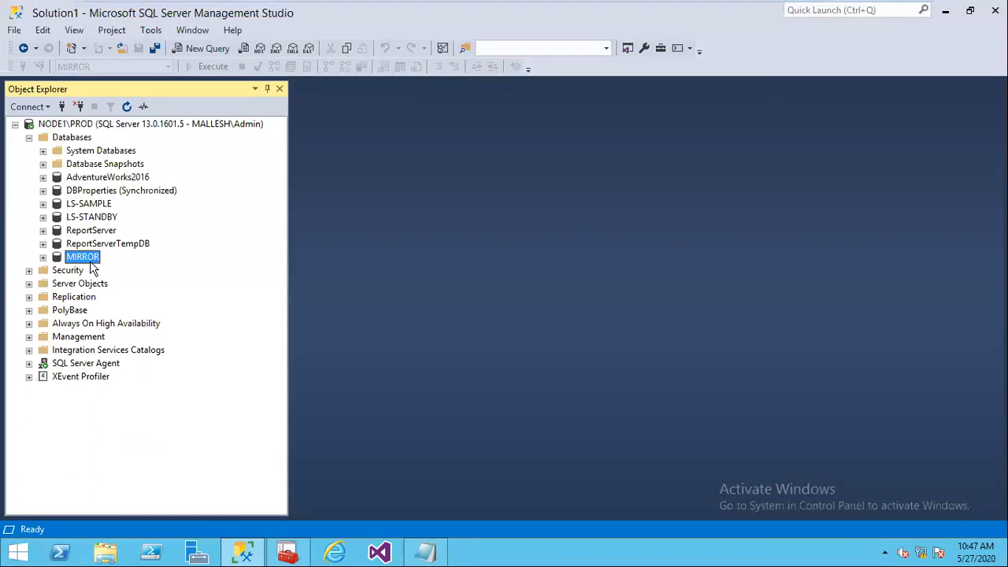
- Inspect the Database Mirroring endpoints under Server Objects on NODE1\PROD
click(29, 284)
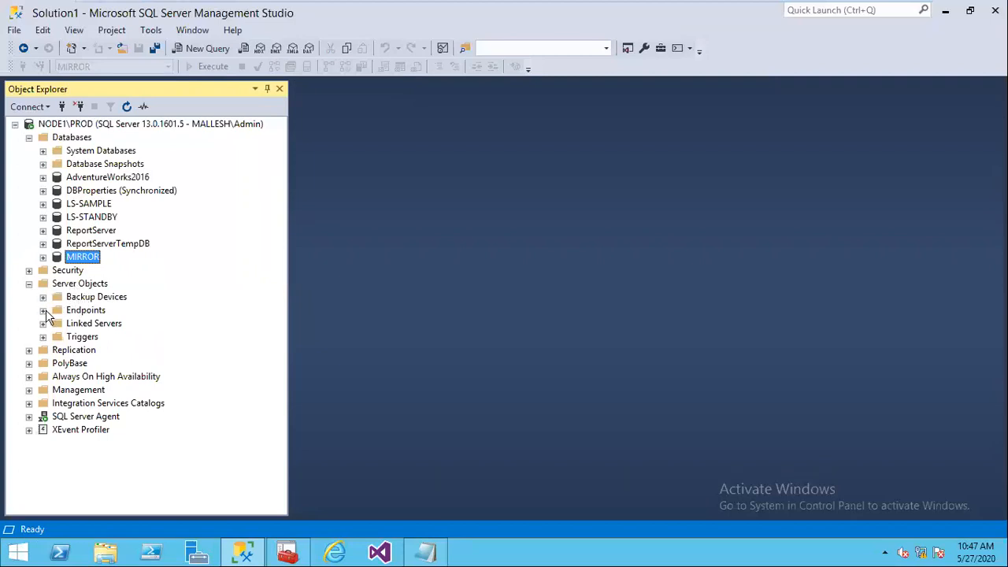
click(43, 310)
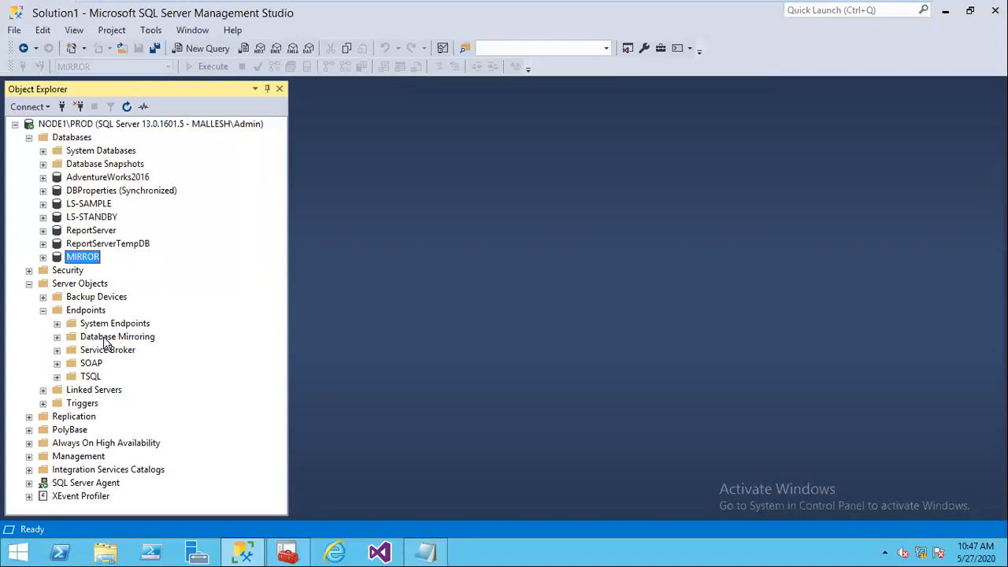
click(57, 337)
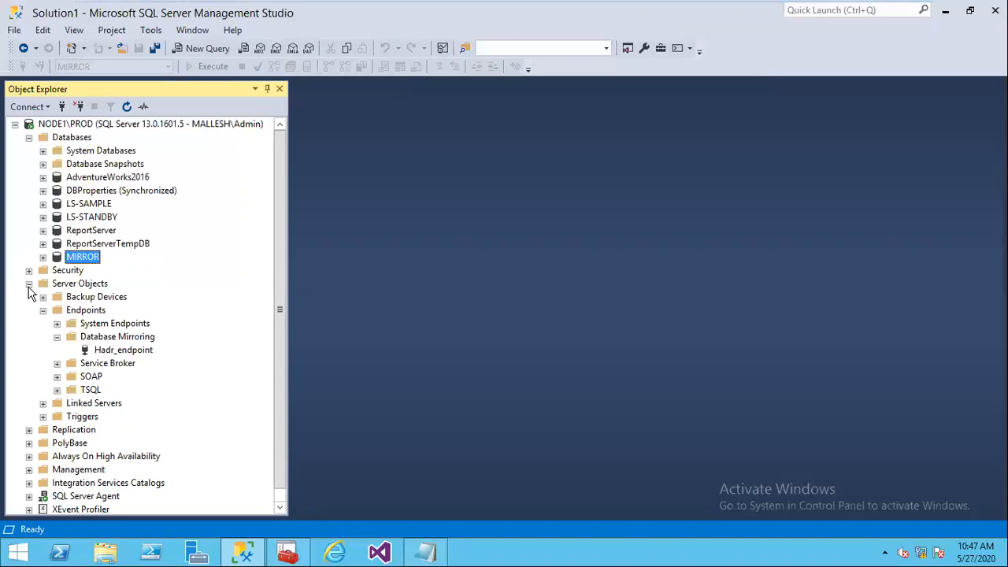
click(29, 283)
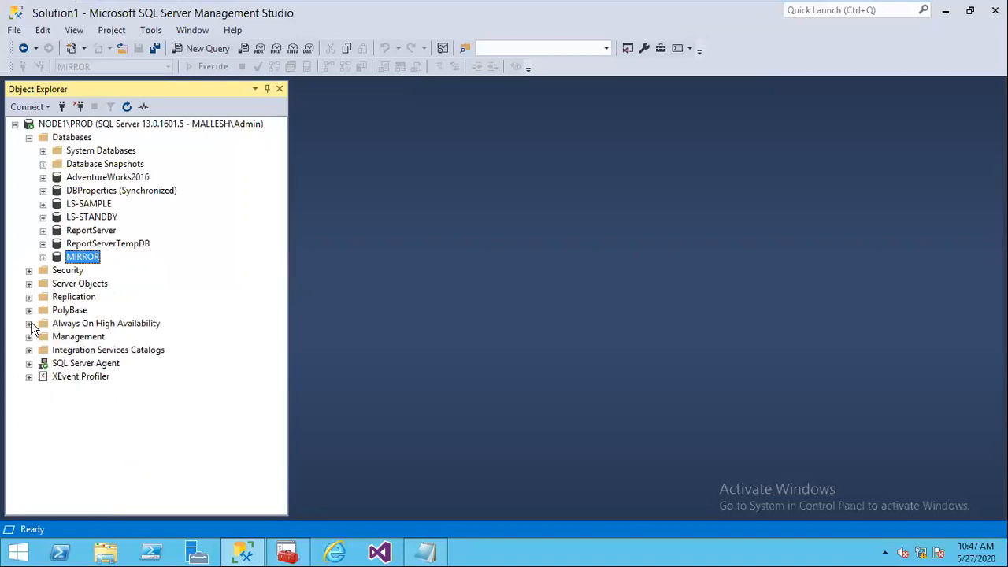
- Delete the MYAG availability group on NODE1\PROD and refresh the server's object tree
click(29, 324)
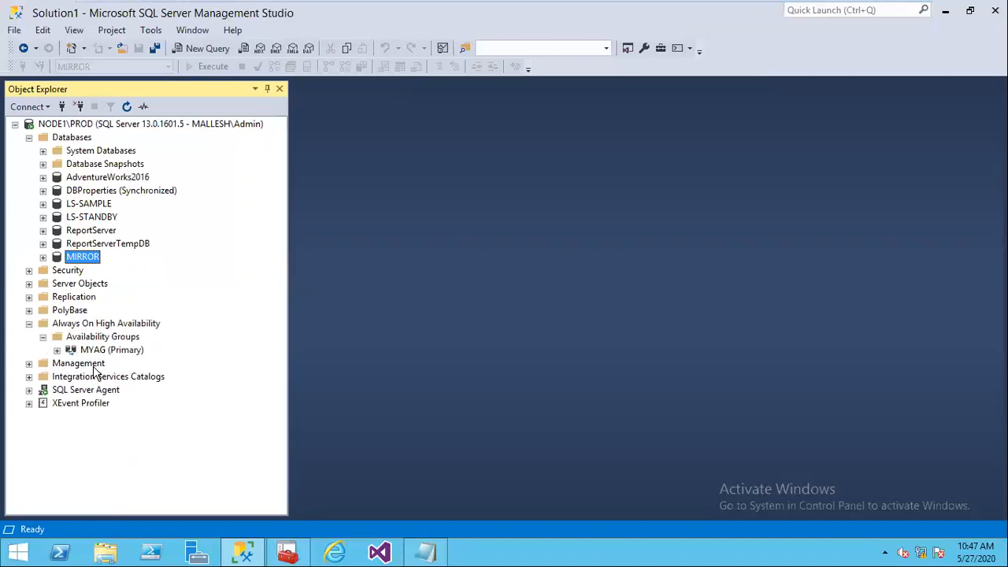
right_click(115, 352)
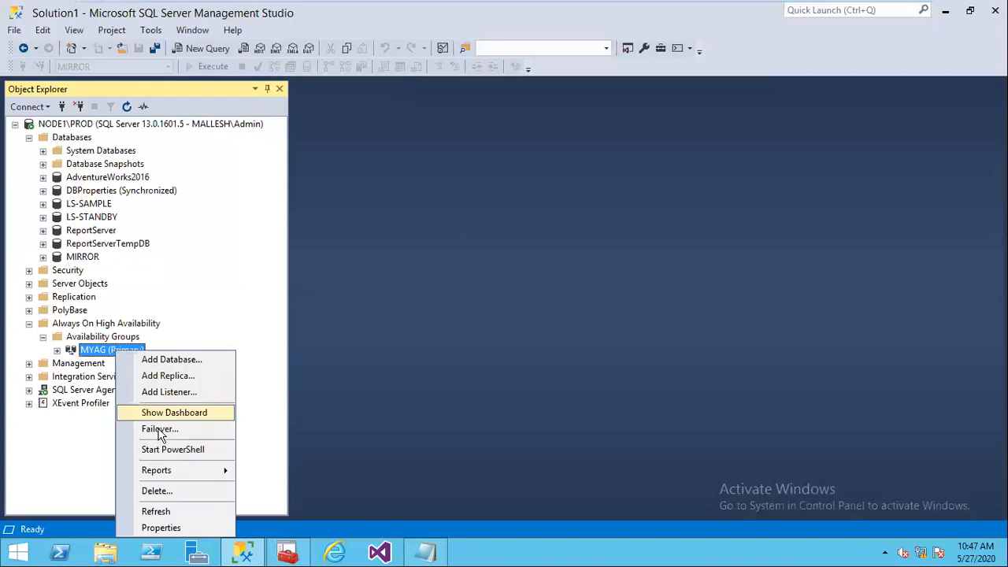
click(162, 492)
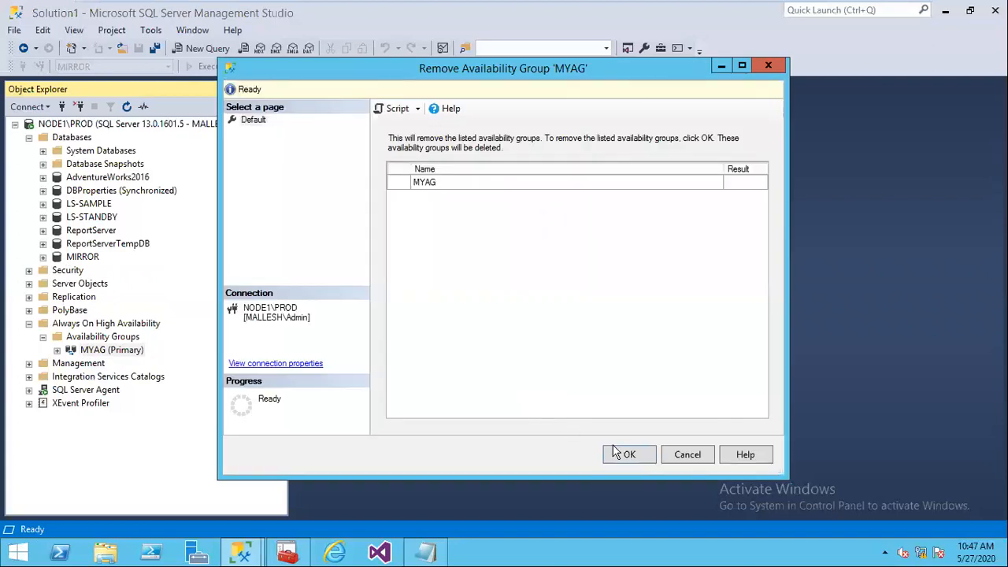
click(629, 457)
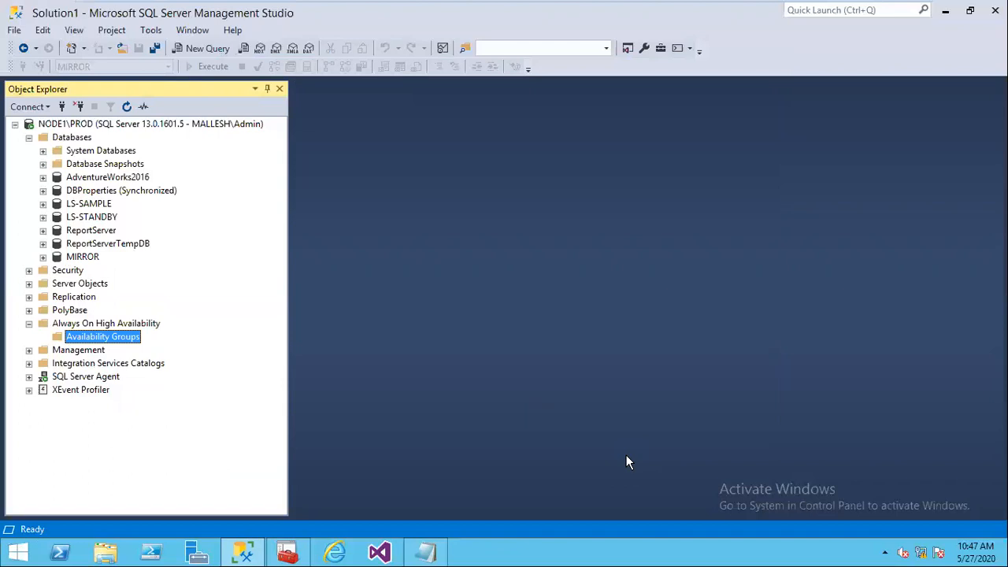
click(150, 123)
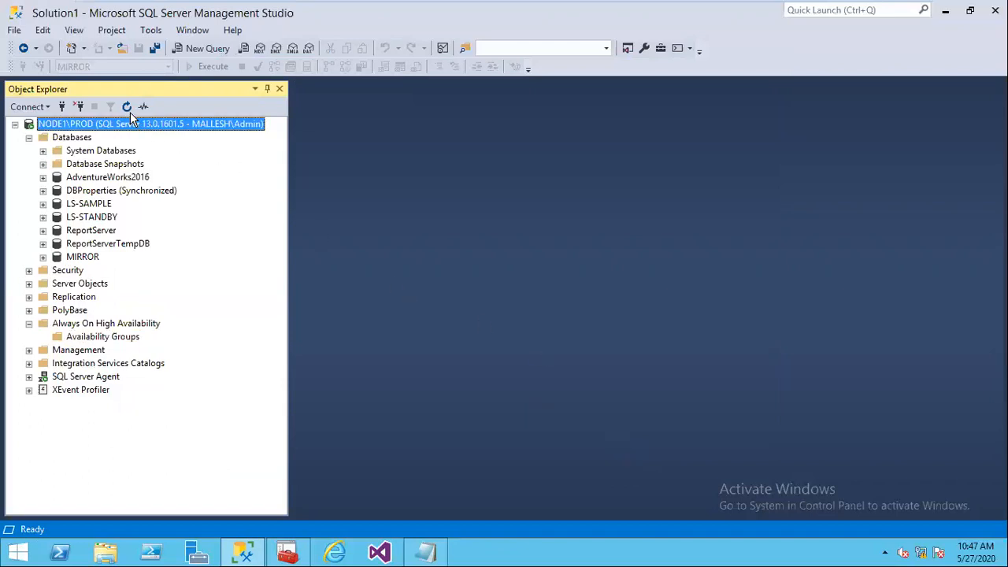
click(127, 107)
- Switch to Node2, refresh the Databases folder and check the server's availability groups
click(758, 10)
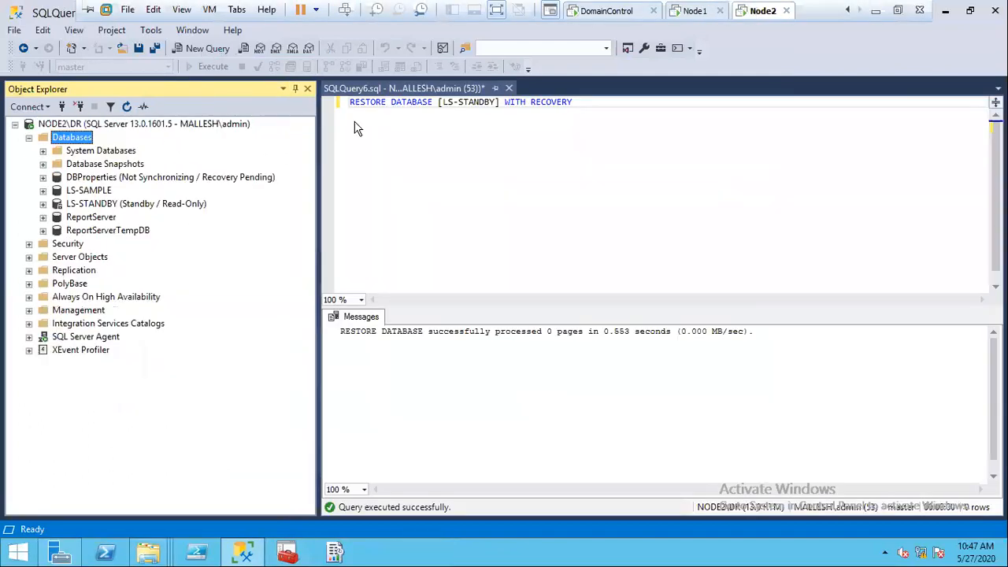
click(127, 106)
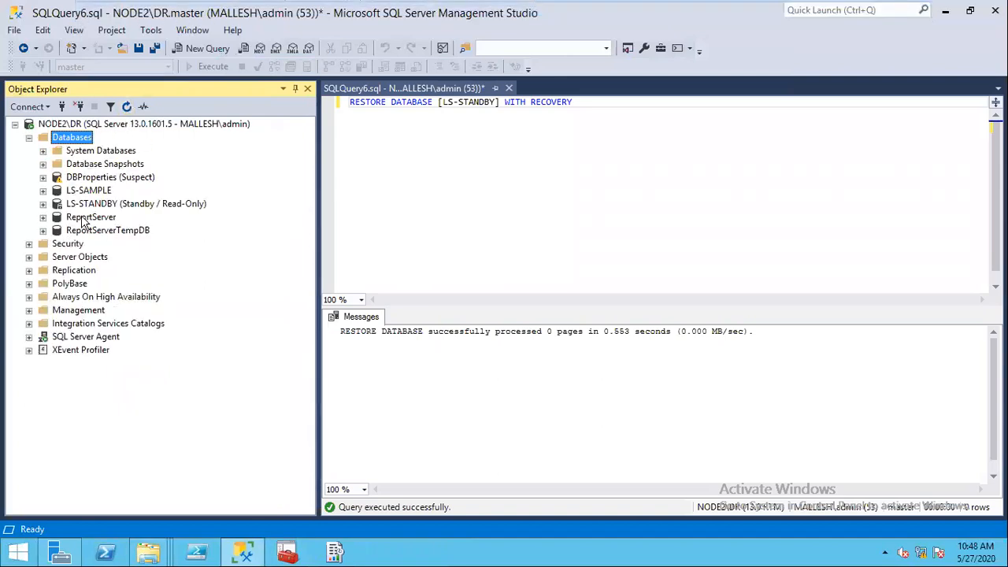
click(29, 297)
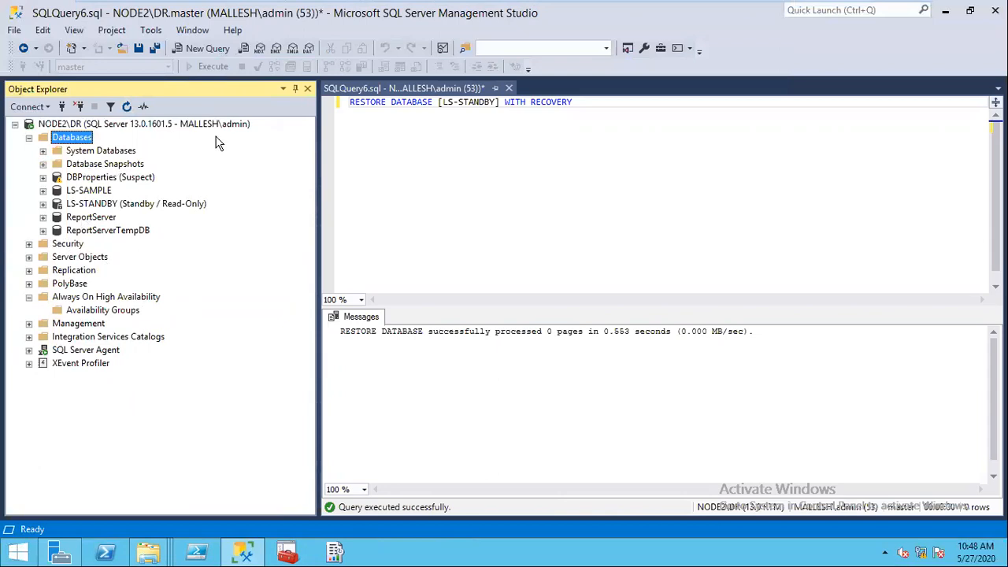
- Delete the Hadr_endpoint database mirroring endpoint from the Server Objects on NODE2\DR
click(29, 257)
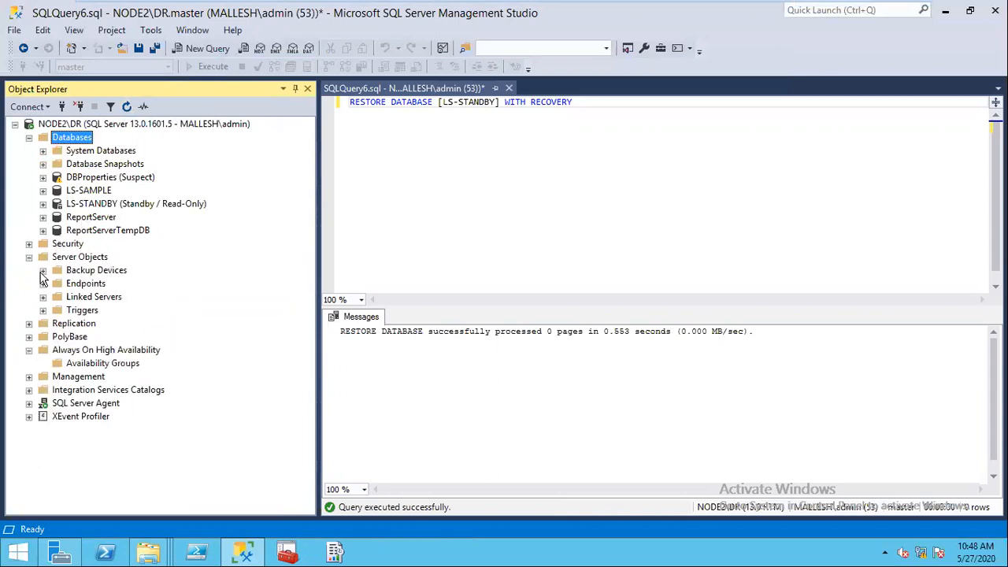
click(44, 284)
click(57, 309)
click(102, 324)
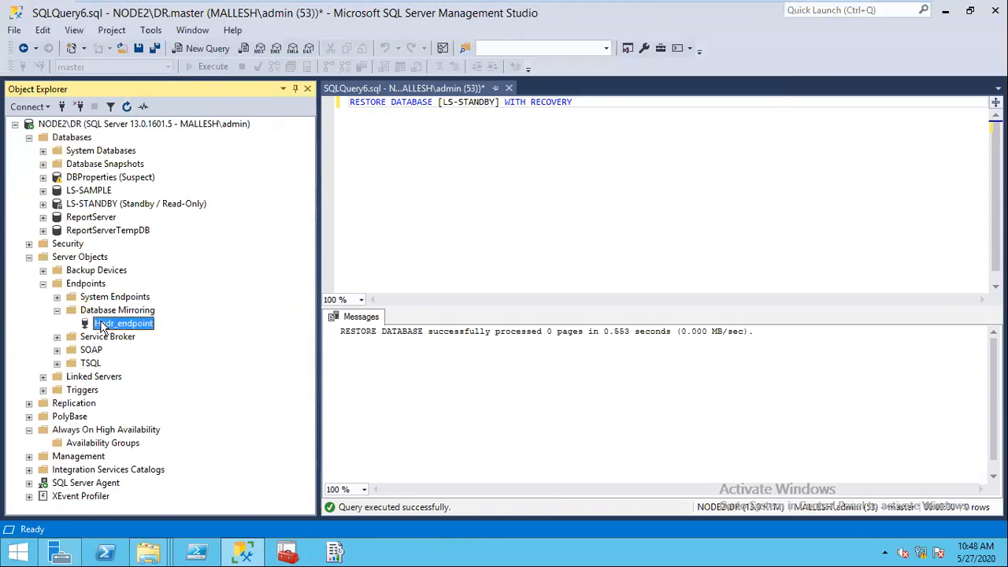
right_click(102, 326)
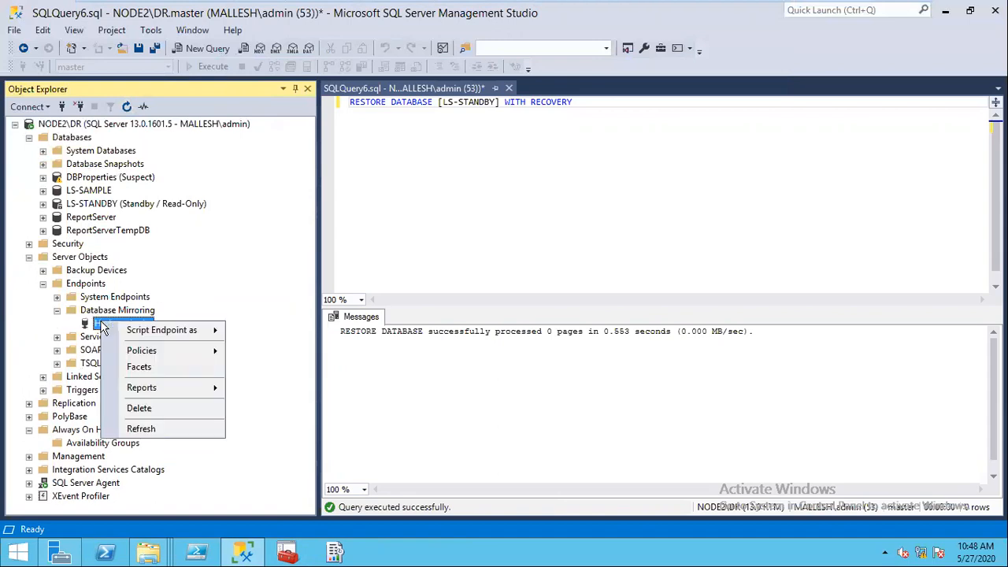
click(139, 406)
click(651, 482)
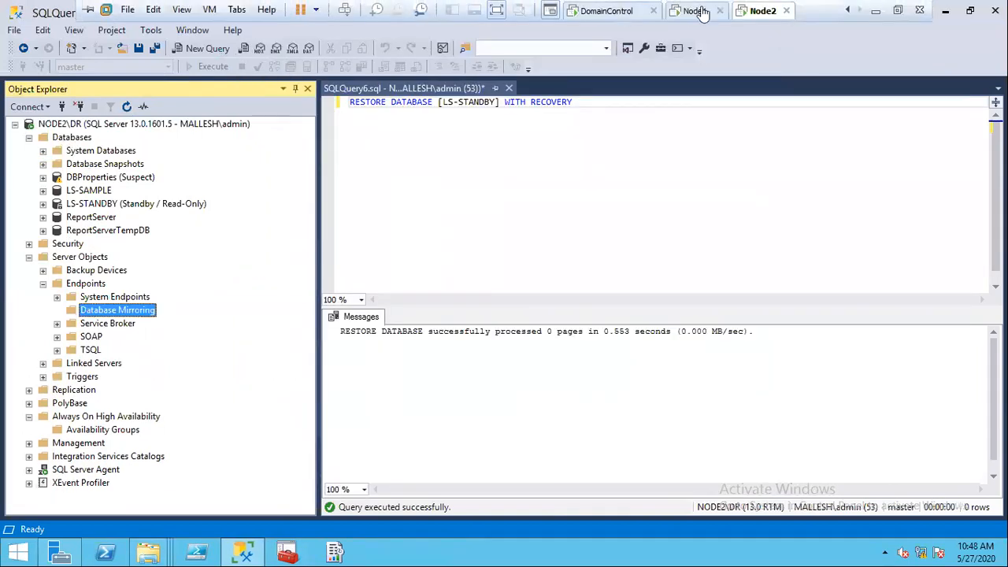
- Switch to Node1, delete the Hadr_endpoint database mirroring endpoint from NODE1\PROD's Server Objects and refresh the tree
click(696, 11)
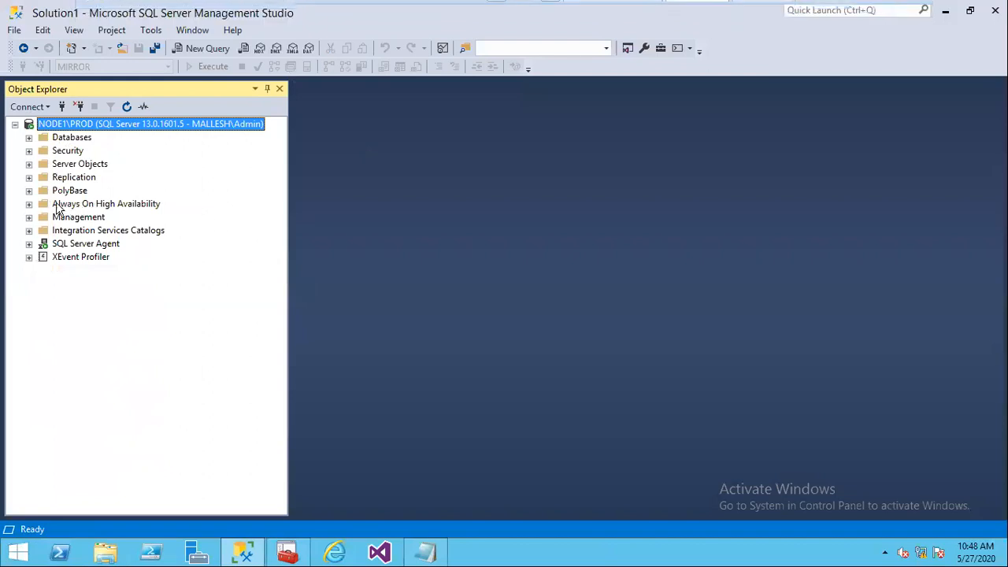
click(28, 205)
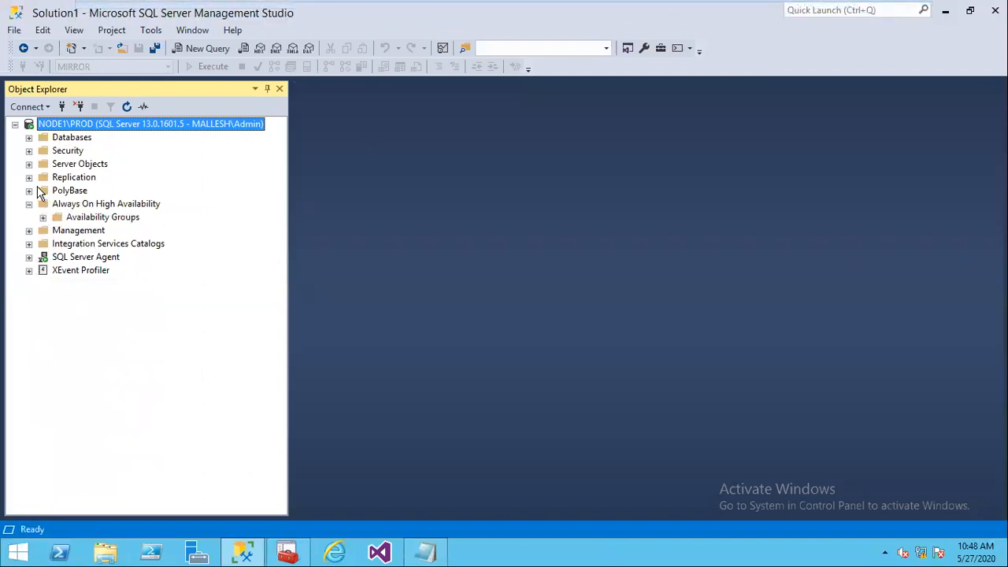
click(29, 163)
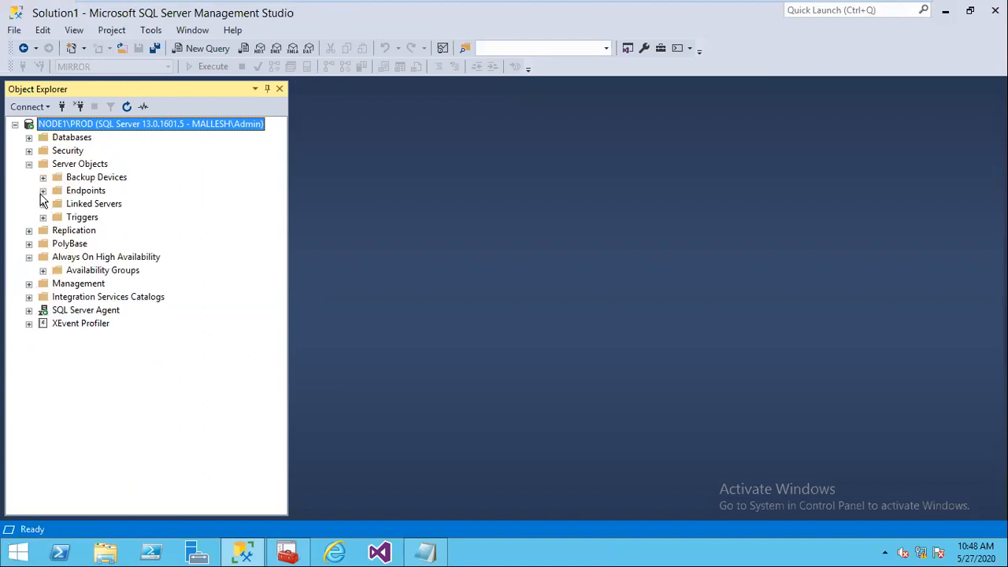
click(42, 191)
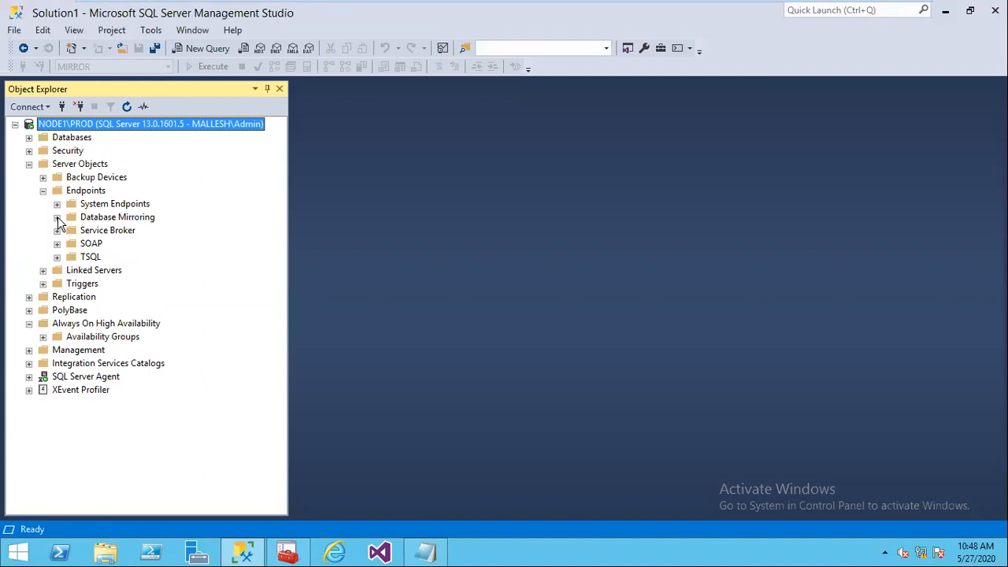
click(57, 217)
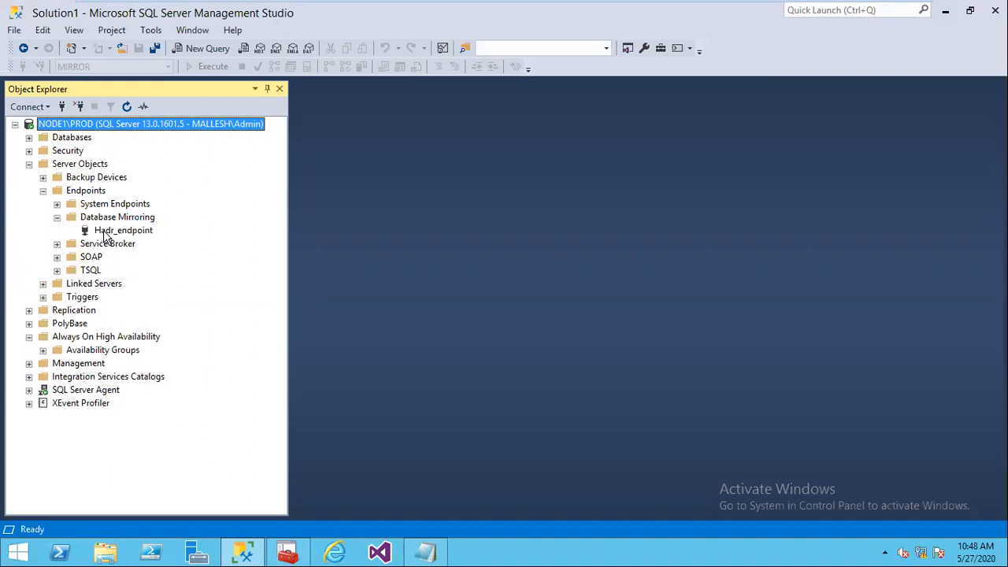
right_click(105, 233)
click(143, 317)
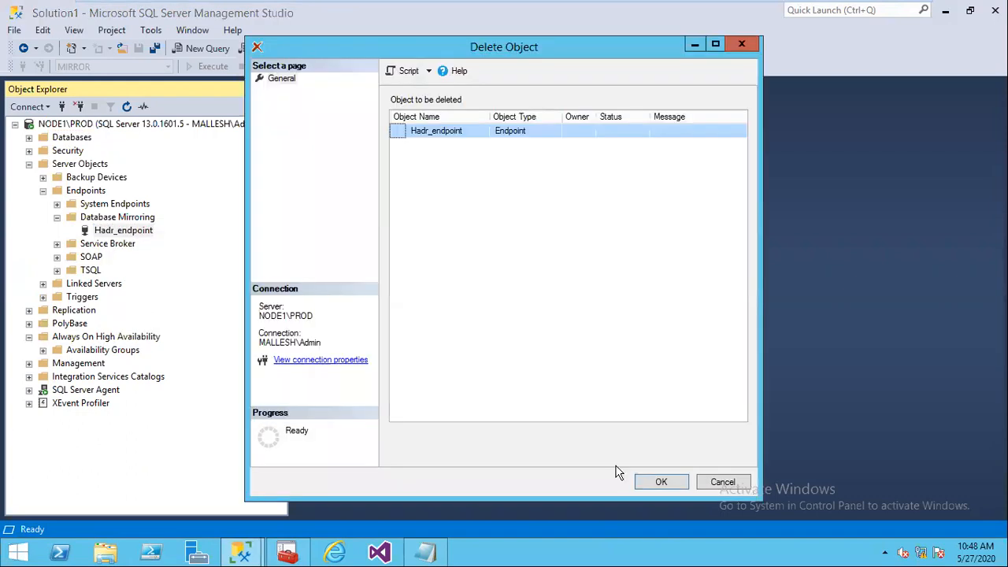
click(663, 483)
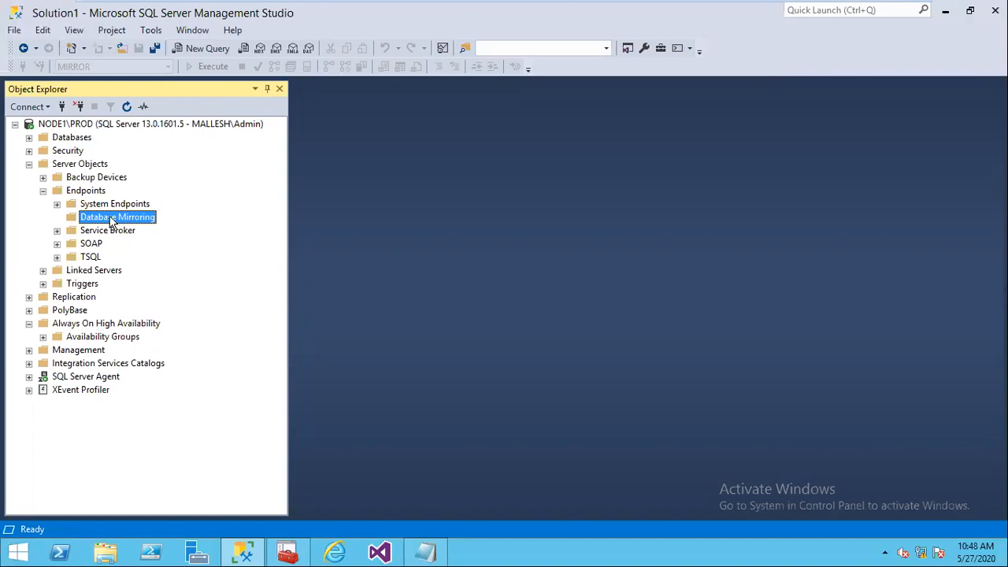
click(129, 109)
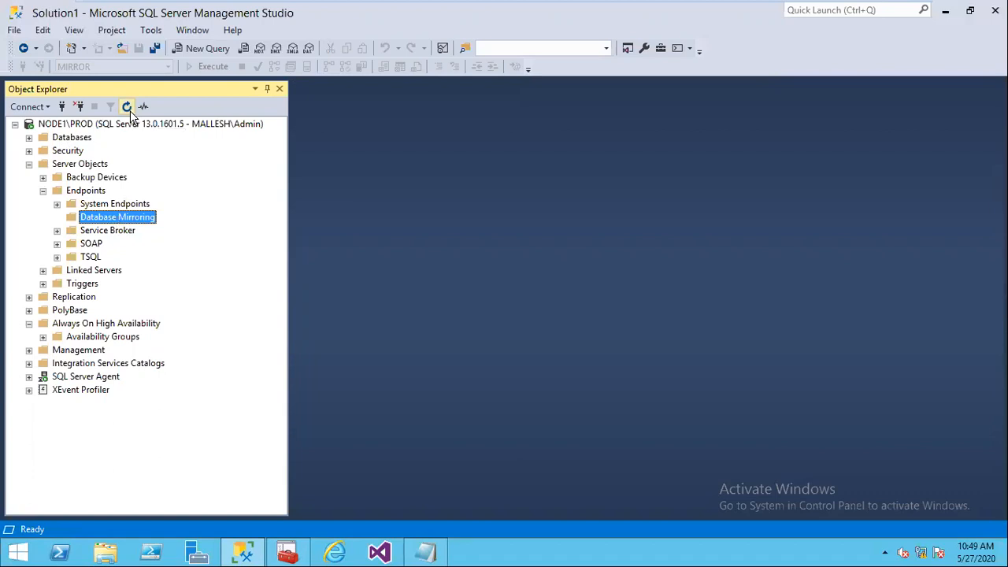
click(34, 168)
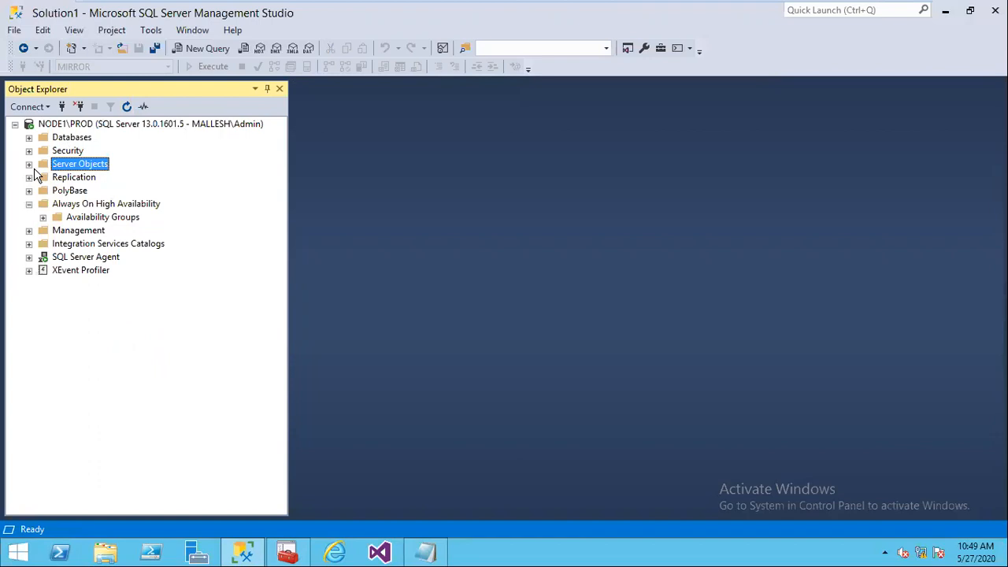
- Take a full backup of the MIRROR database on NODE1\PROD, replacing the listed destination with C:\Backup\MIRRORFULL.BAK
click(30, 138)
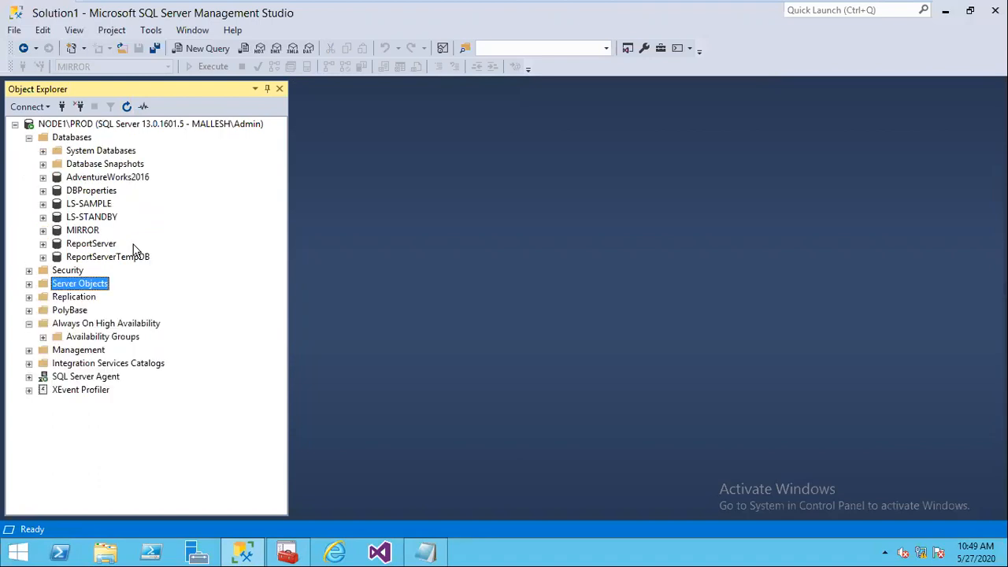
right_click(88, 237)
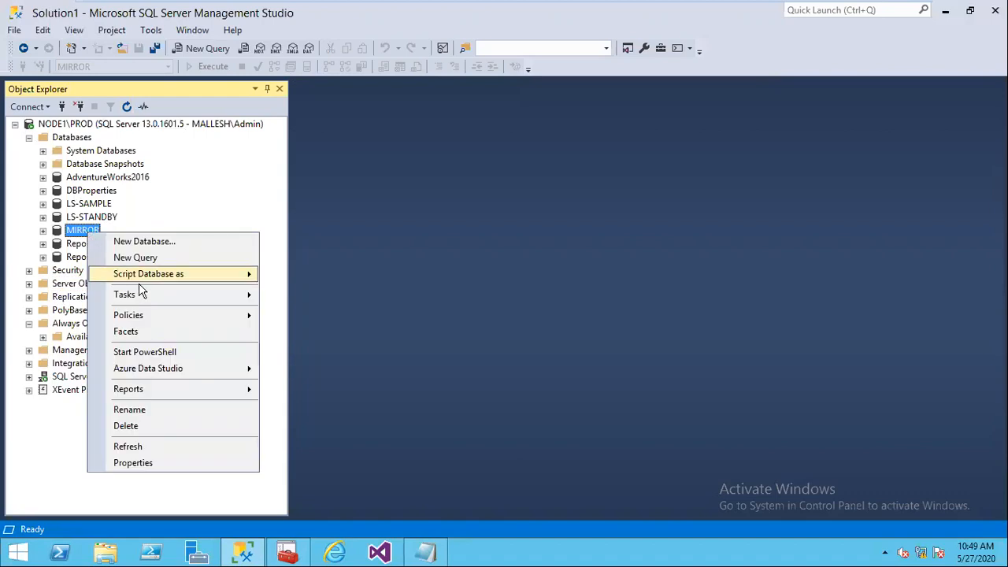
mouse_move(146, 294)
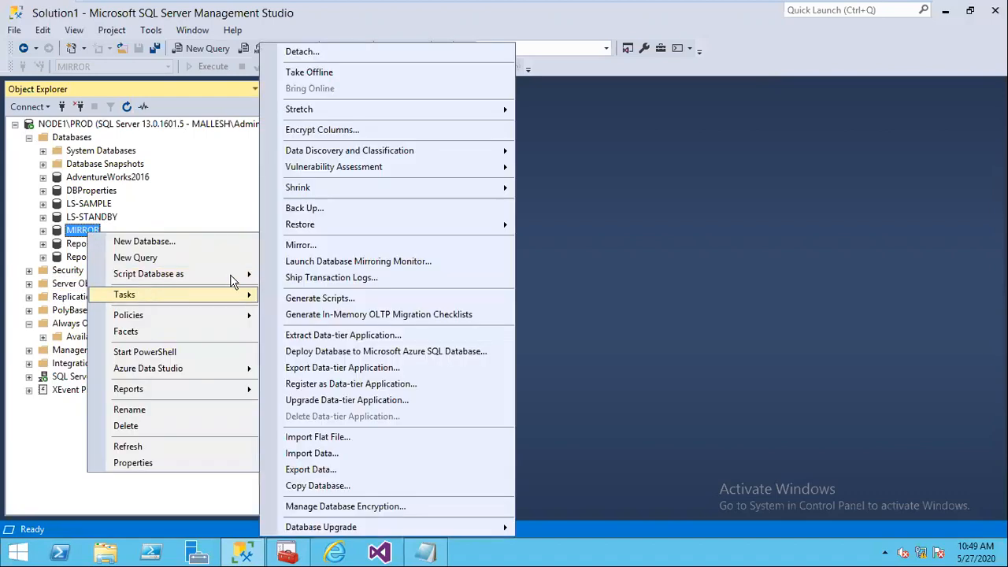
click(306, 208)
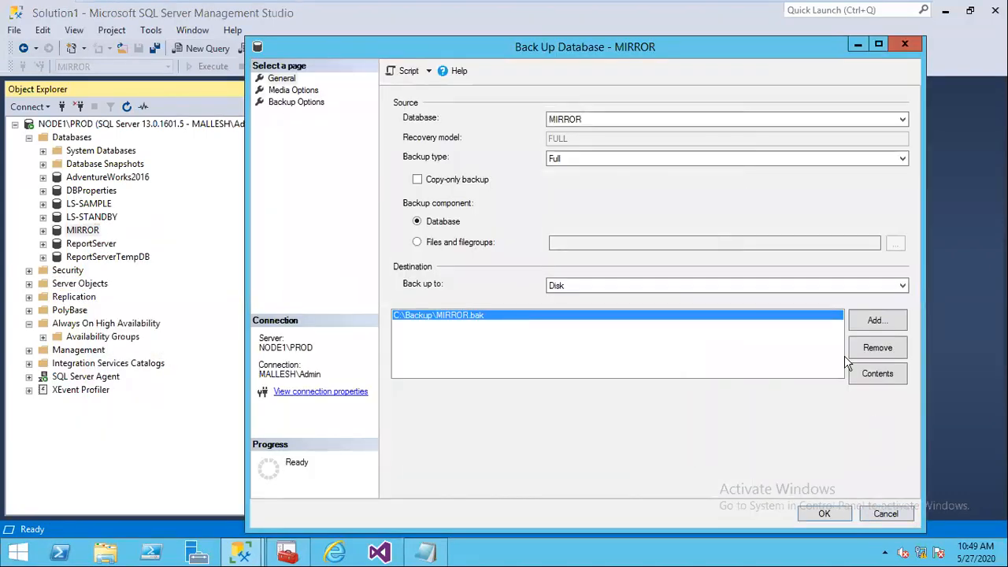
click(874, 352)
click(874, 321)
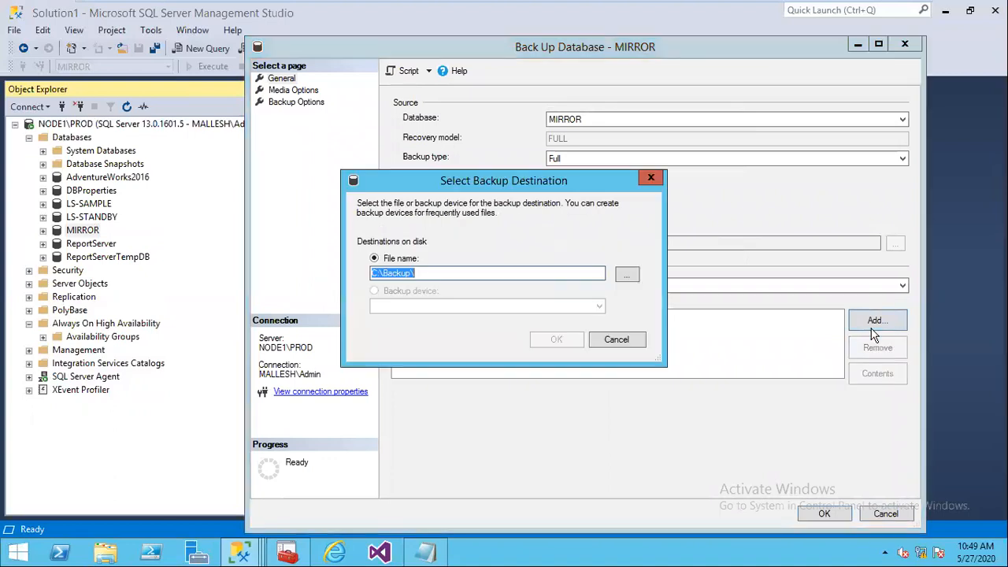
click(477, 275)
text(M)
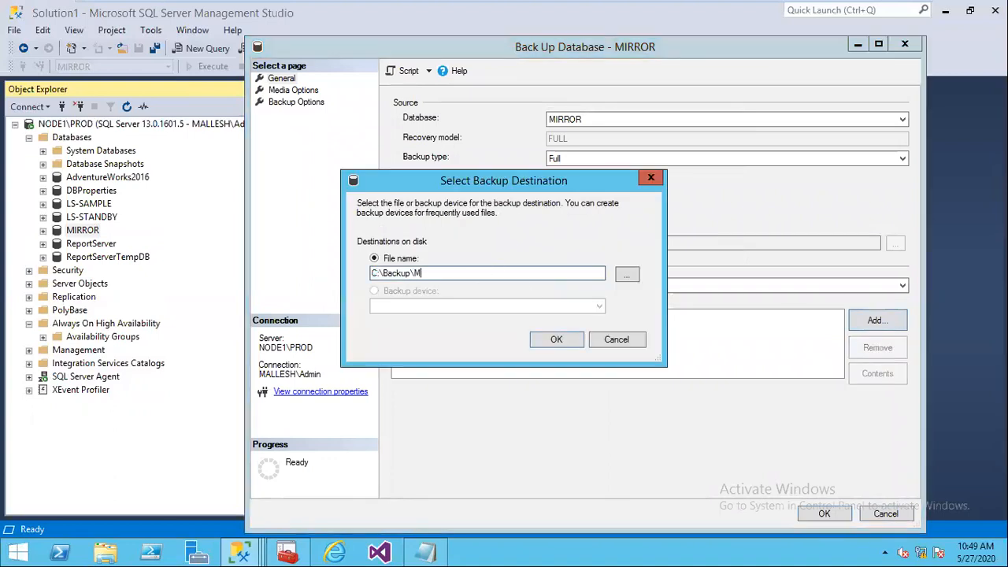
text(IRRORFULL.BAK)
key(Return)
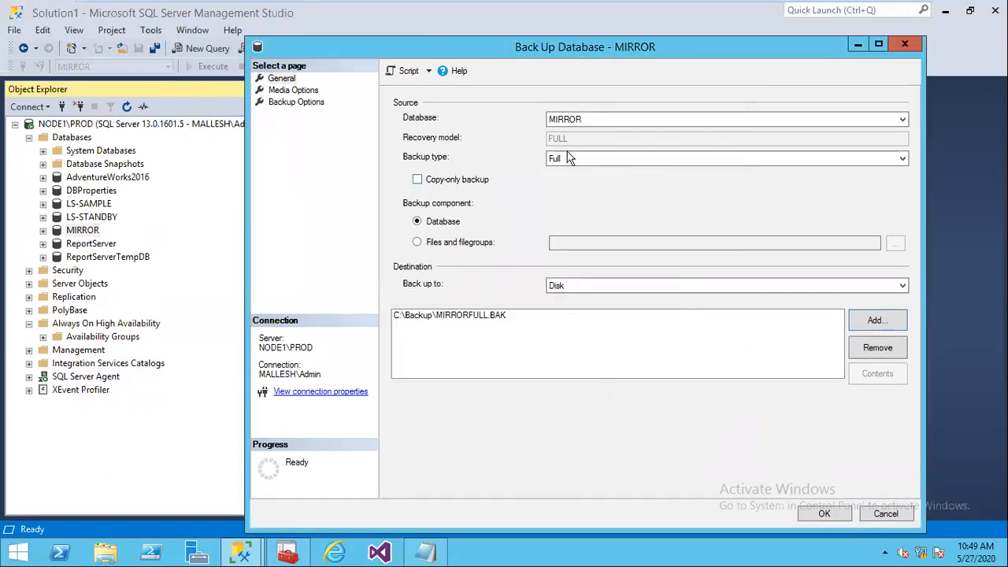
click(835, 516)
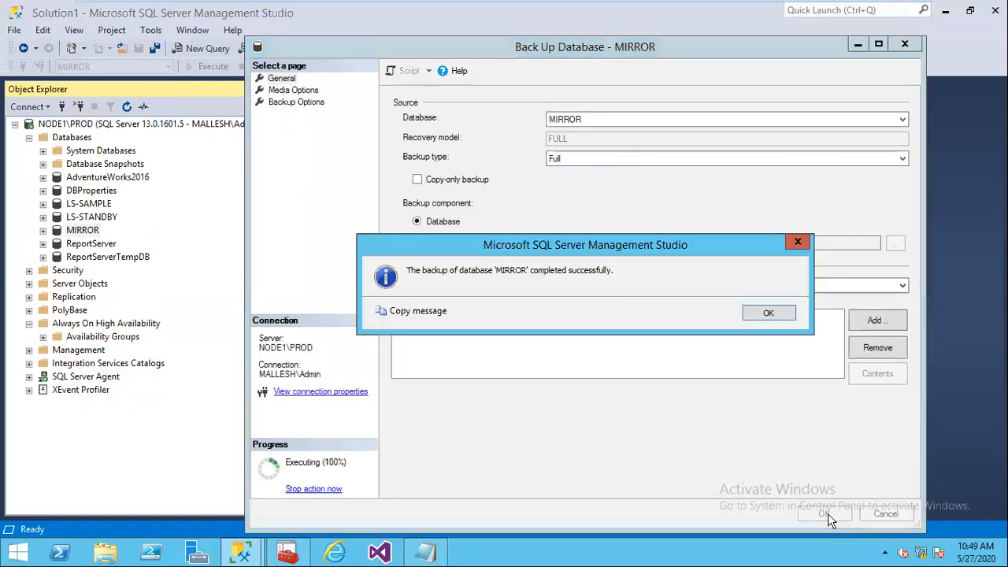
click(780, 320)
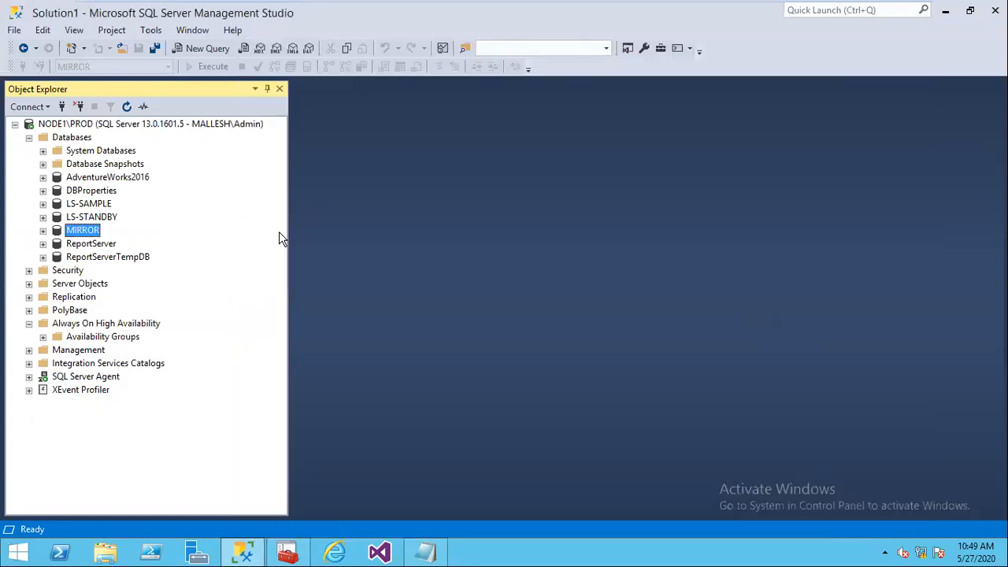
- Set up another backup of the MIRROR database with type Transaction Log and remove the MIRRORFULL.BAK destination
right_click(88, 231)
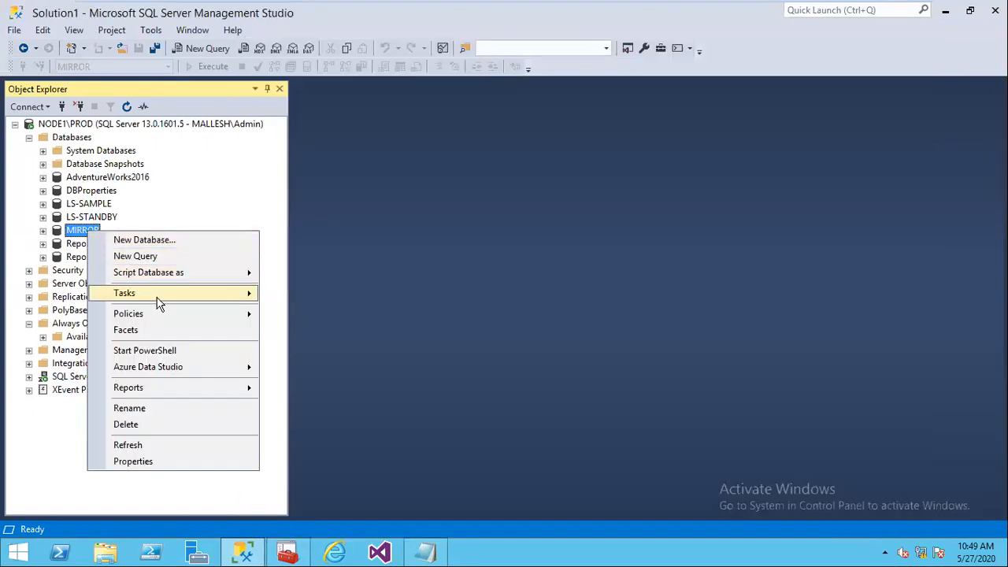
mouse_move(158, 302)
click(312, 208)
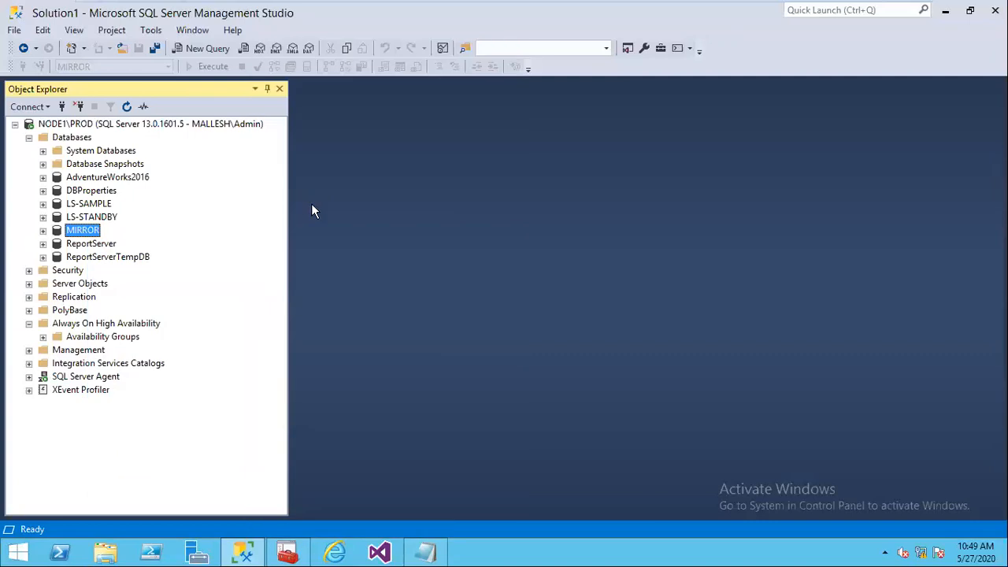
click(580, 158)
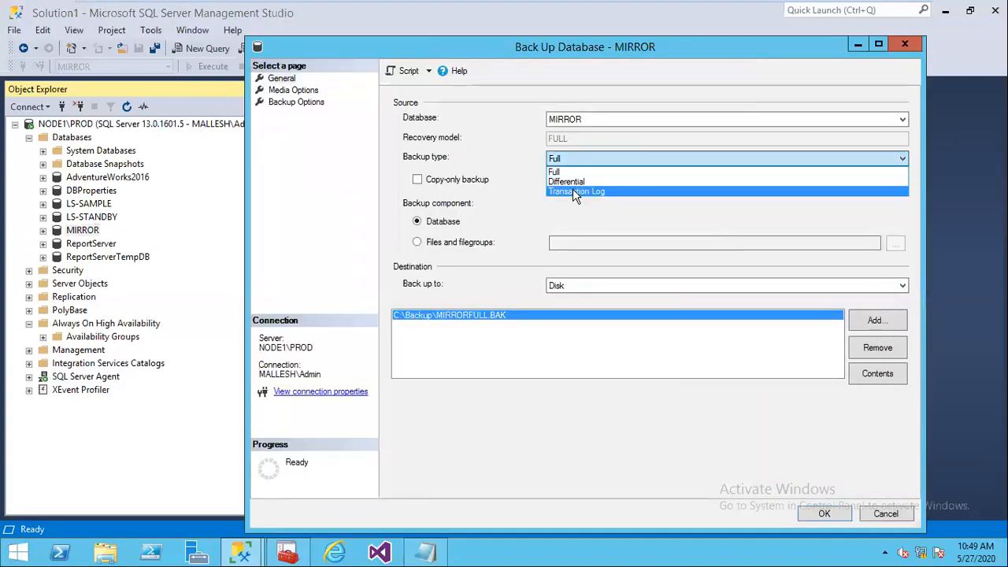
click(574, 191)
click(866, 352)
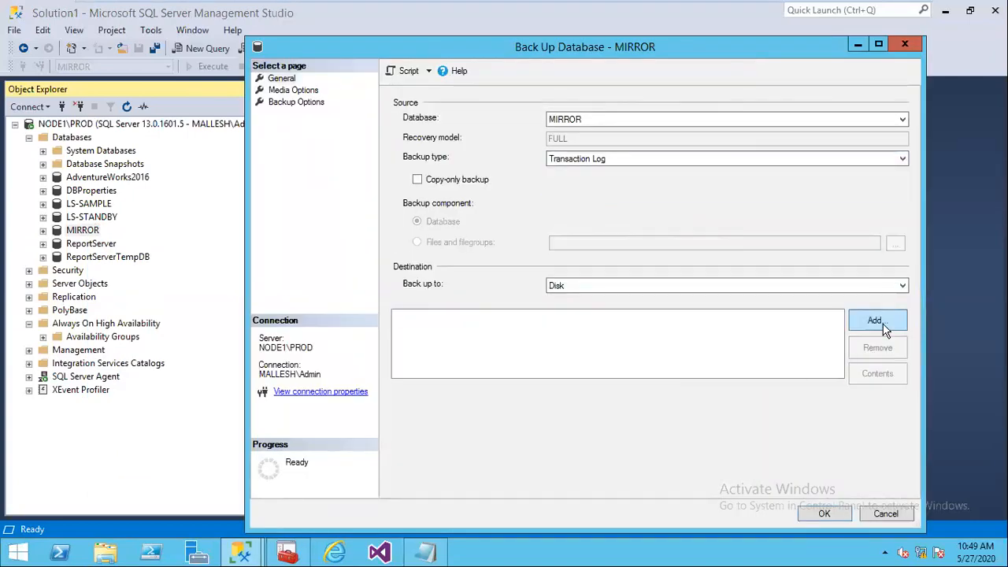
- Add C:\Backup\MIRRORLOG.TRN as the destination and run the transaction log backup
click(876, 322)
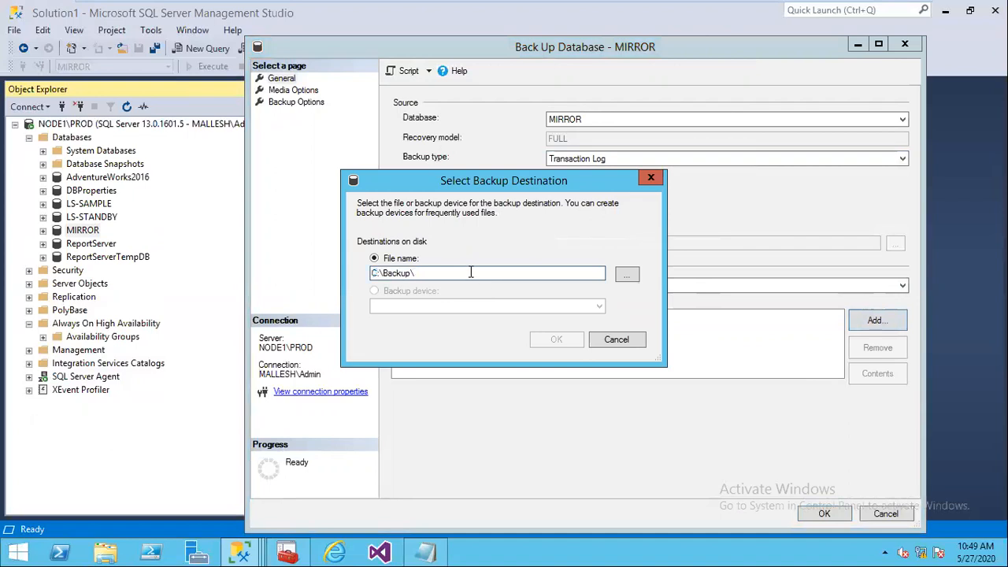
text(LOG)
key(BackSpace)
key(BackSpace)
key(BackSpace)
text(MIRRORLOG.TRN)
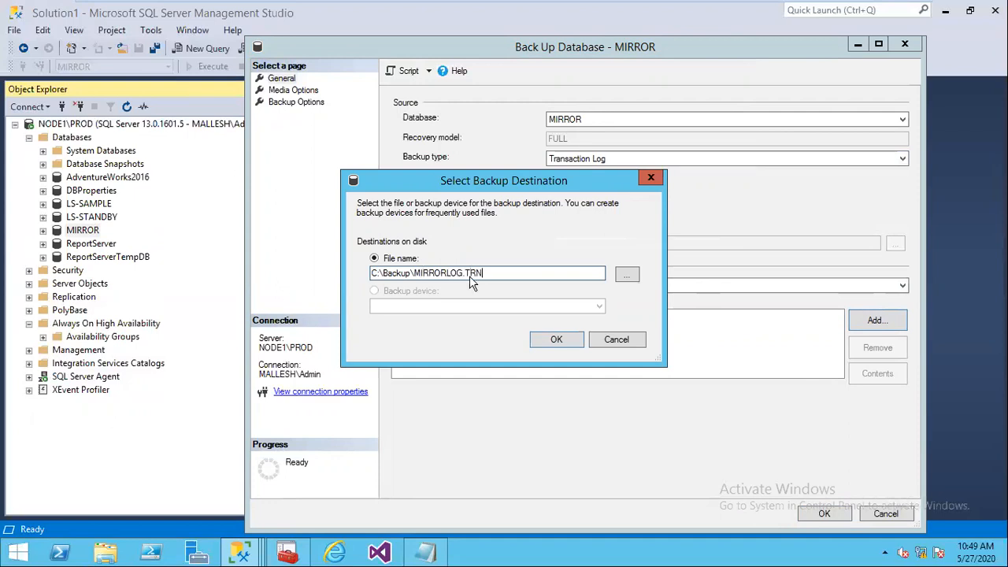
click(556, 339)
click(827, 517)
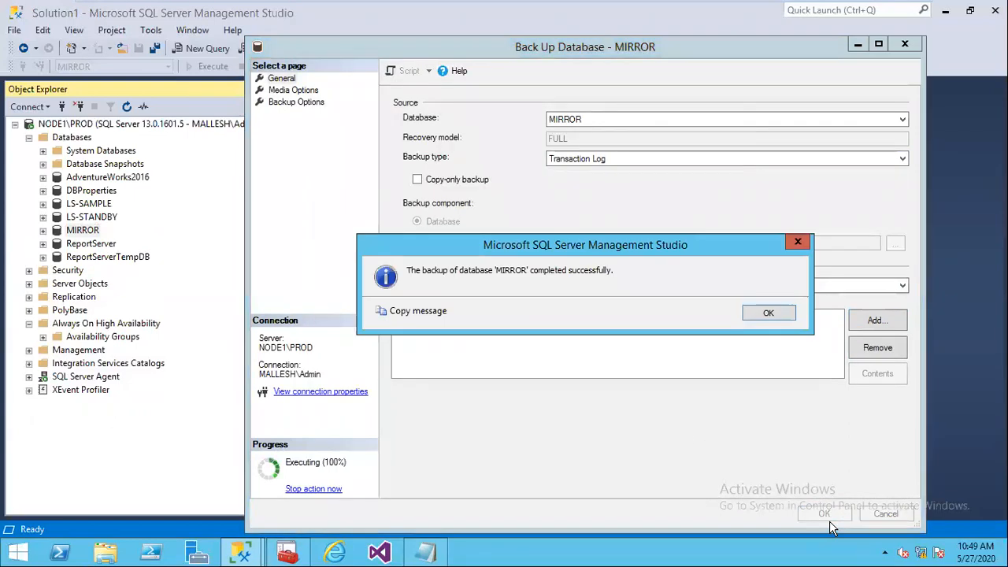
click(762, 323)
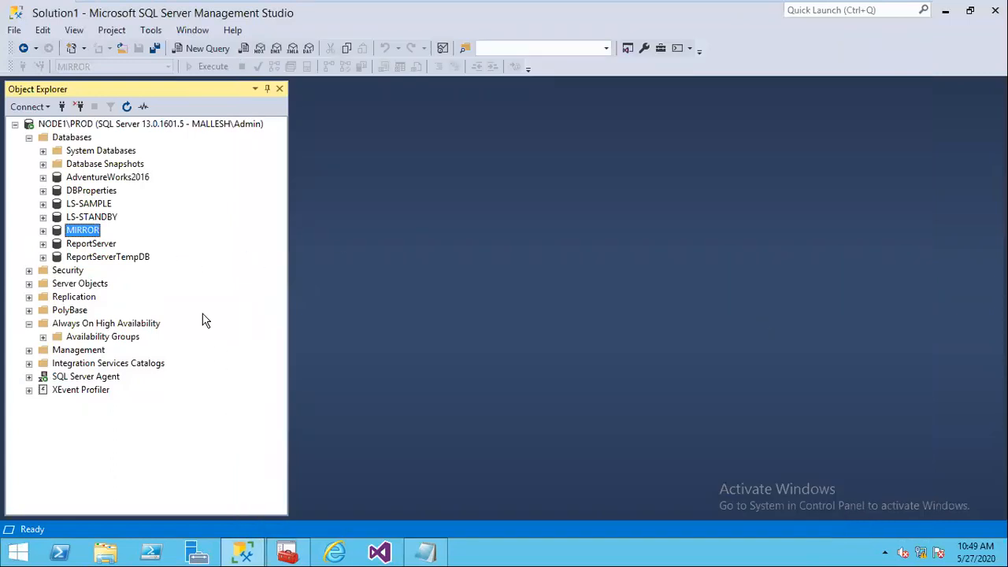
- Switch to Node2 and open the Backup folder on the \\node1\c$ network share
mouse_move(647, 4)
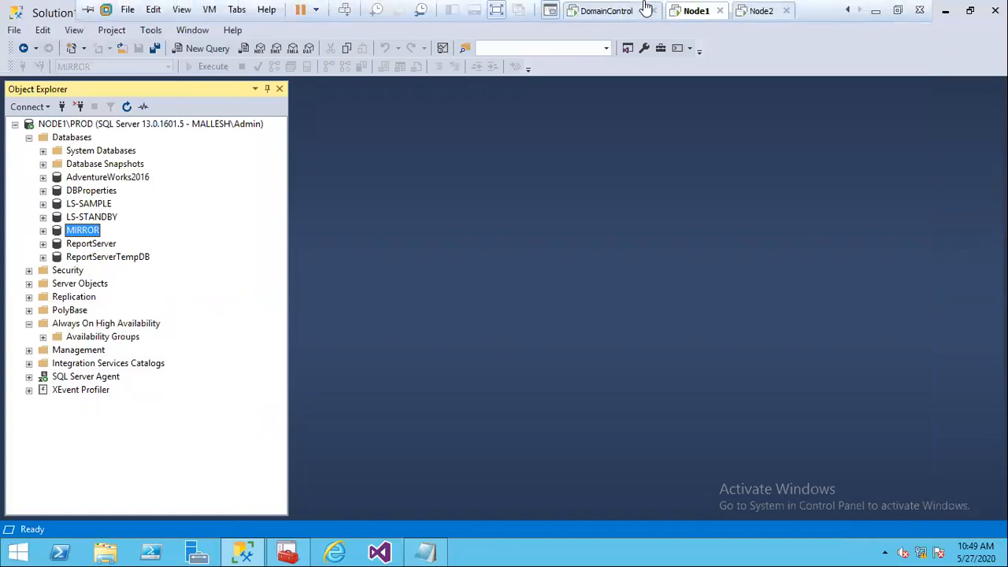
click(761, 12)
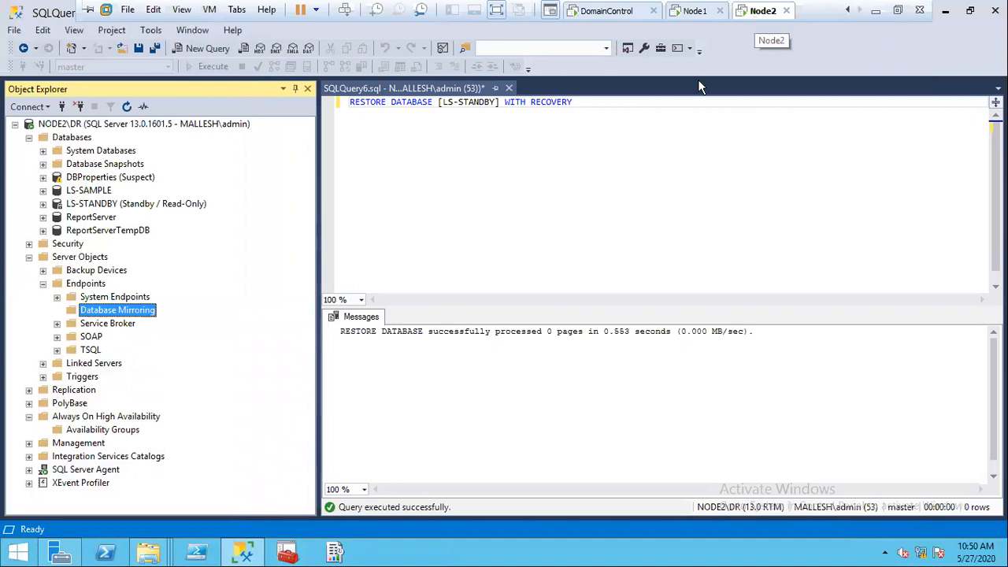
key(super+r)
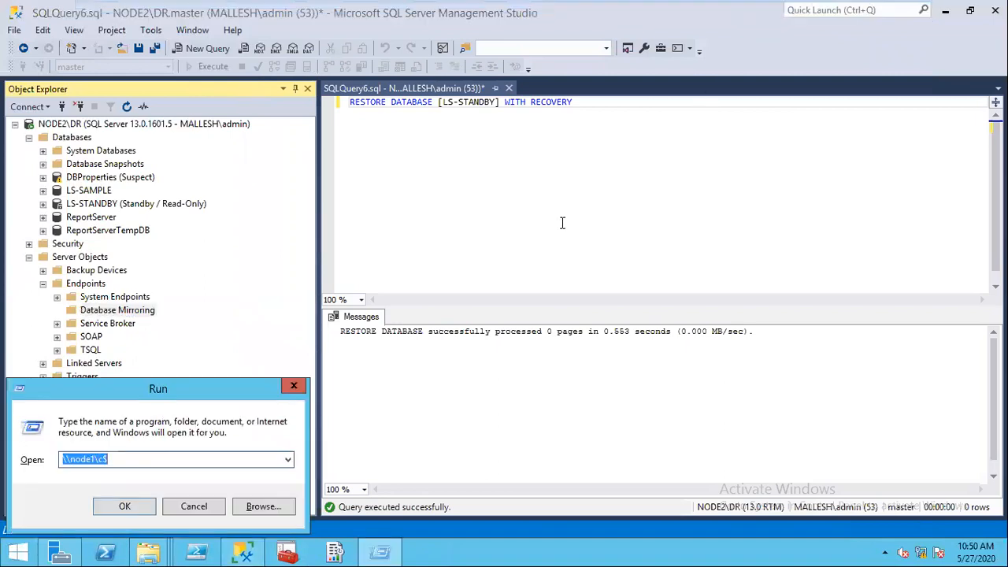
text(\\NO)
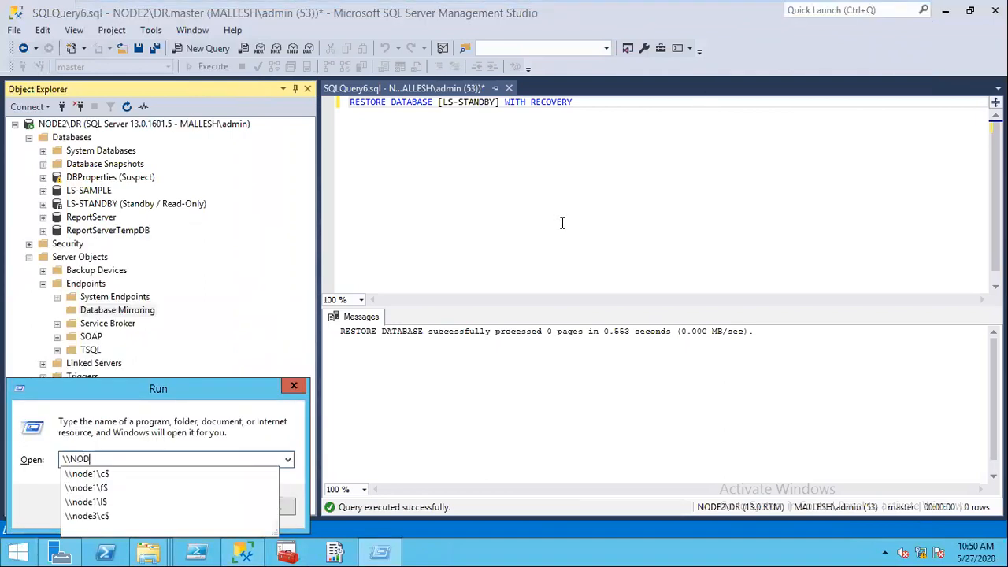
text(D)
key(Down)
key(Return)
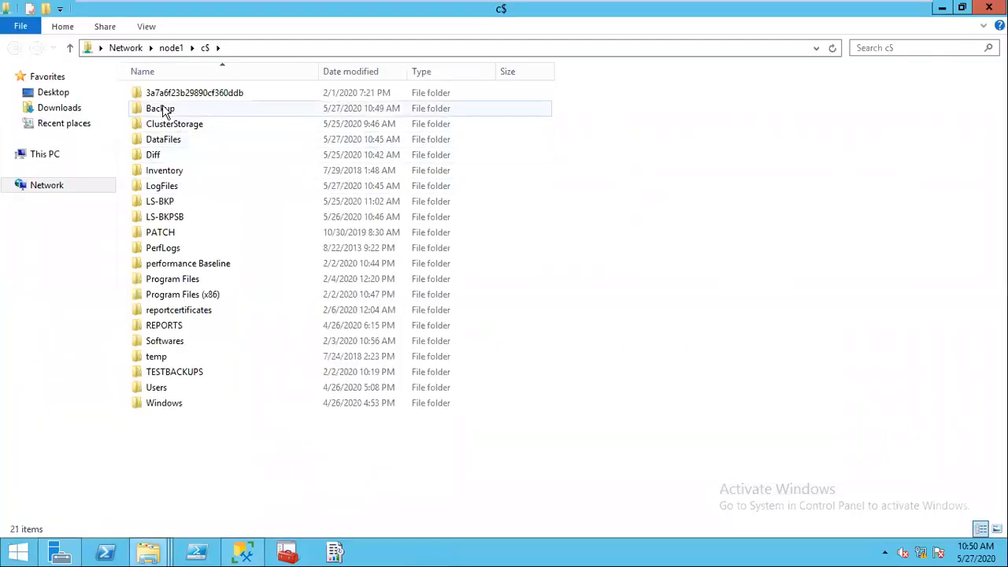
double_click(162, 111)
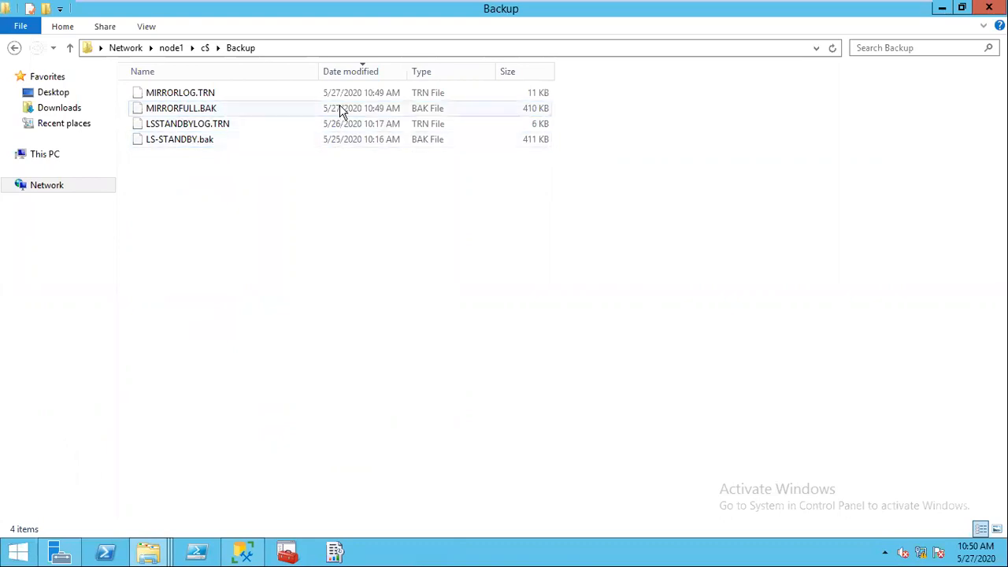
- Copy MIRRORLOG.TRN and MIRRORFULL.BAK from the \\node1\c$\Backup share, and open Node2's local C:\BACKUPS folder
click(202, 93)
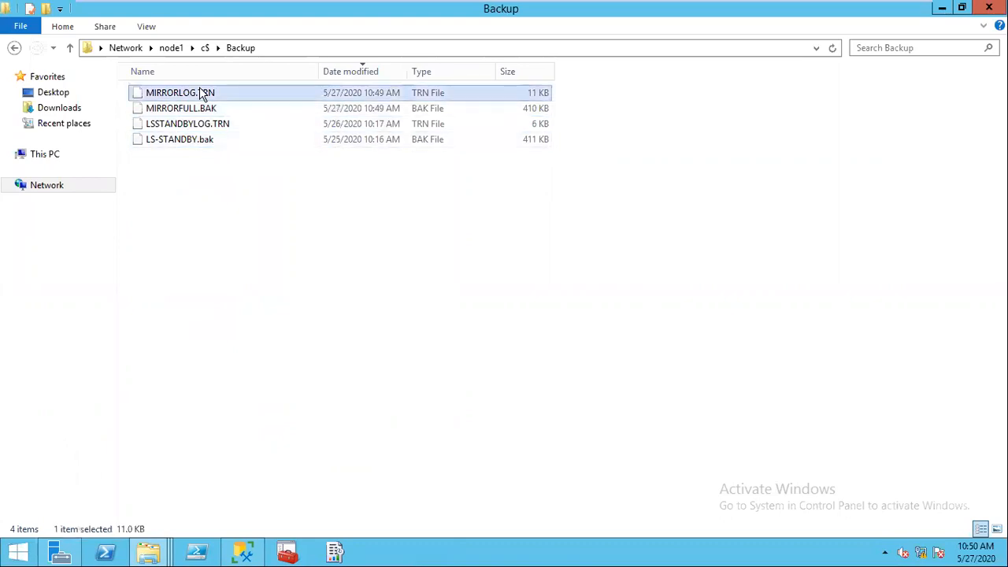
key(shift+Down)
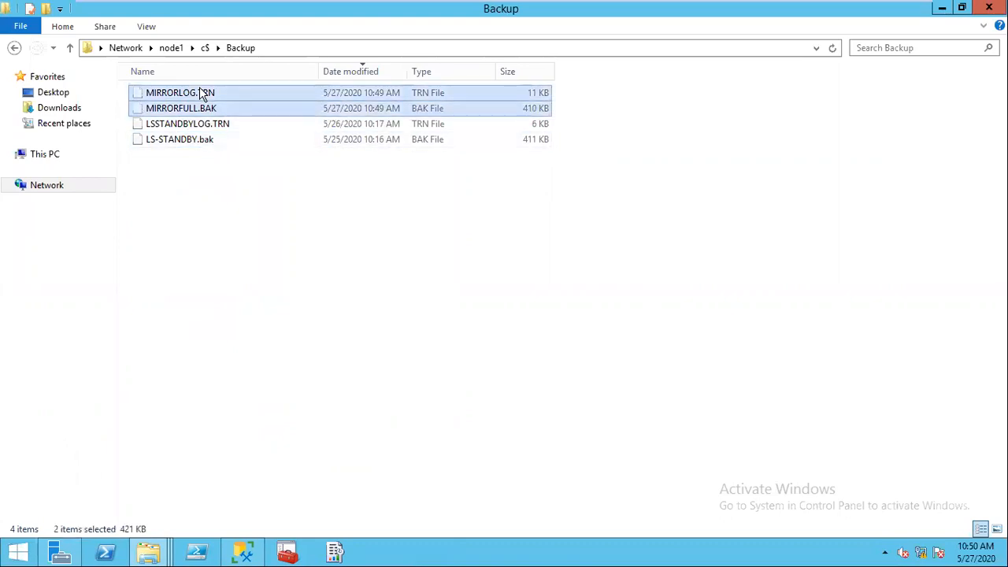
click(150, 552)
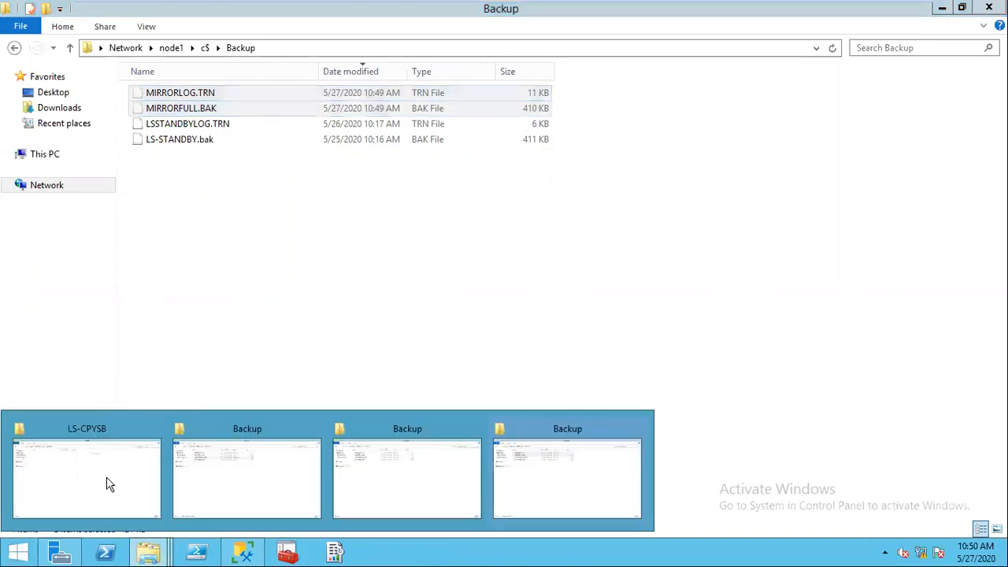
click(245, 478)
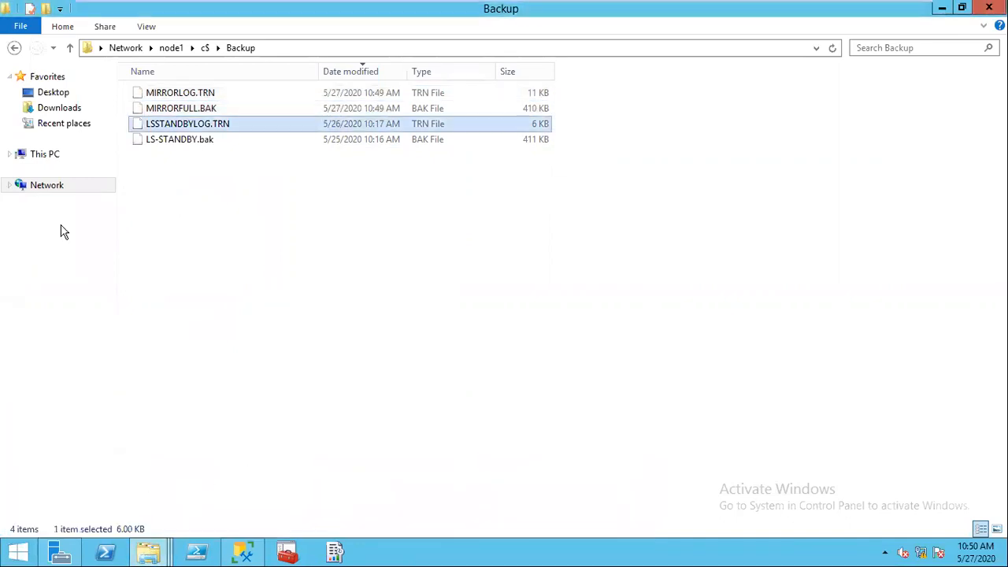
click(52, 154)
click(224, 211)
double_click(224, 211)
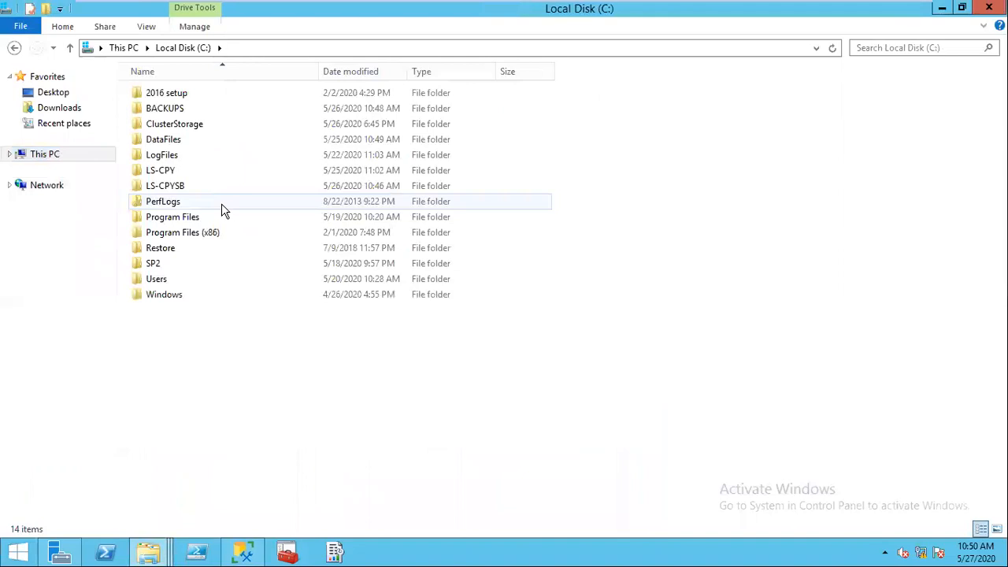
double_click(165, 106)
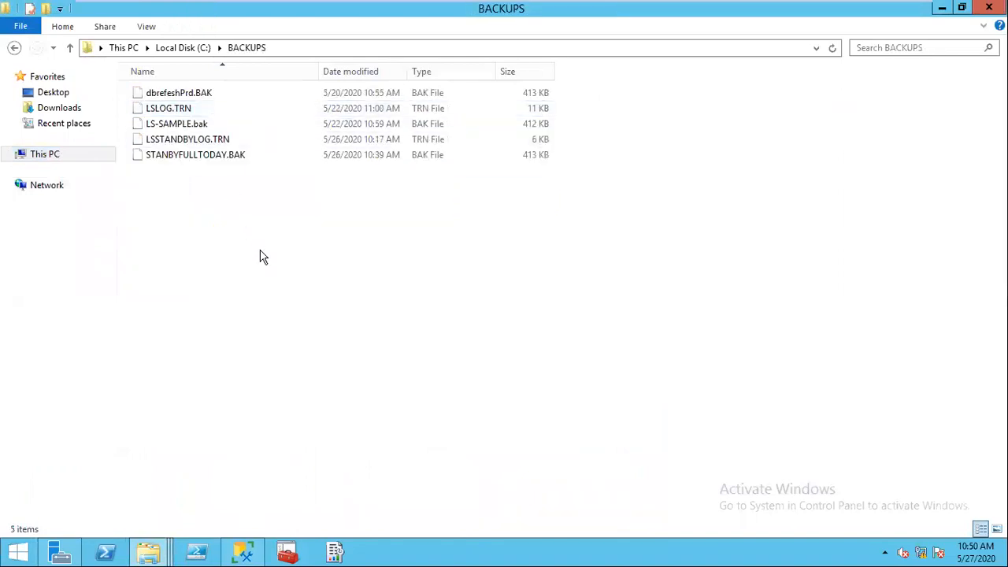
- Replace all contents of C:\BACKUPS with the two copied MIRROR backup files, and switch to SQL Server Management Studio
key(ctrl+a)
key(Delete)
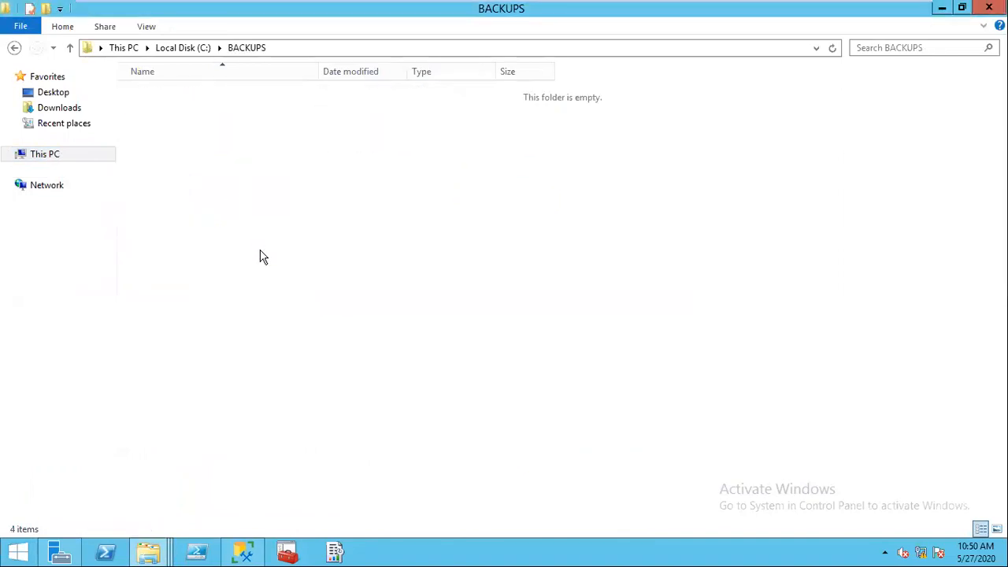
key(ctrl+v)
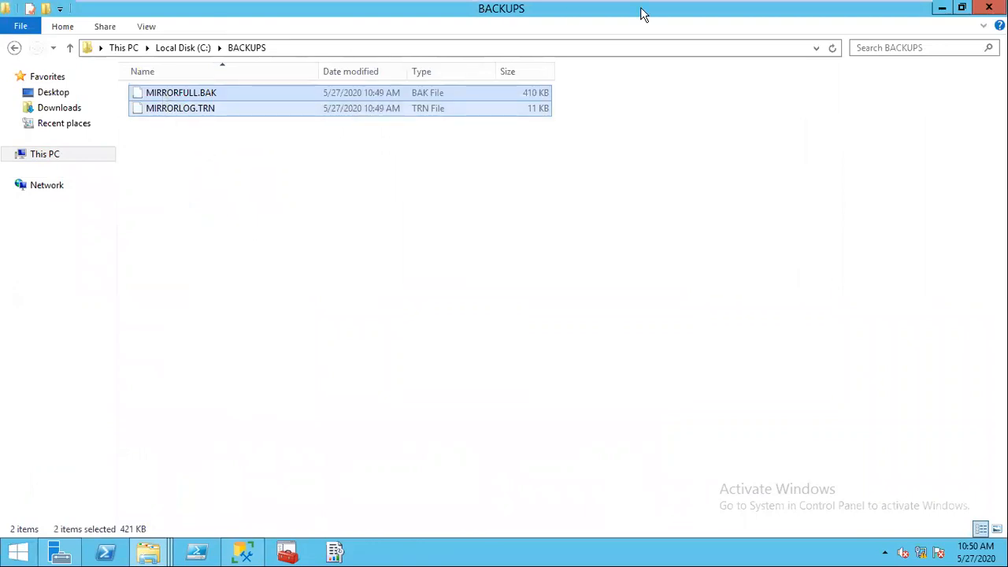
mouse_move(648, 10)
click(244, 553)
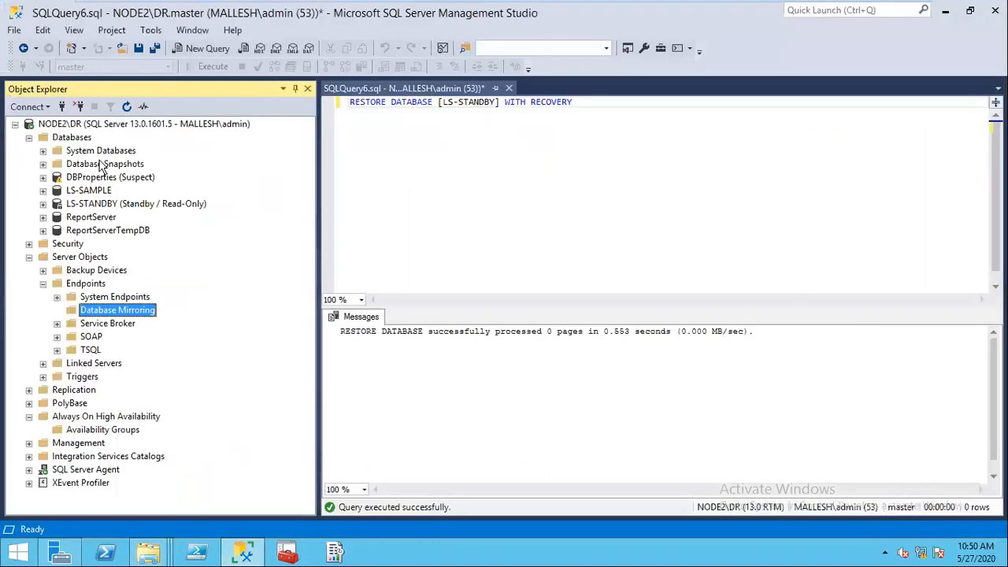
click(76, 140)
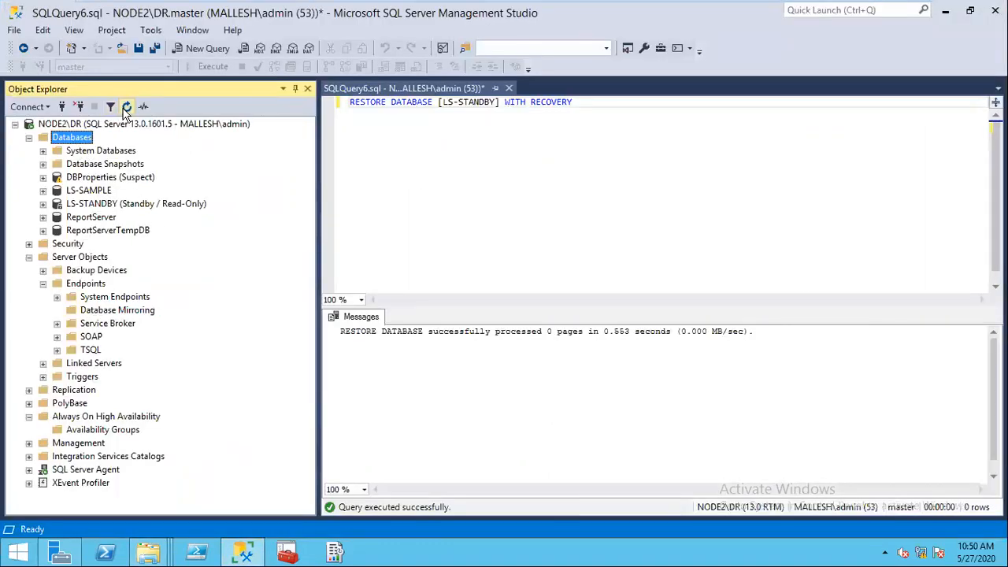
right_click(80, 138)
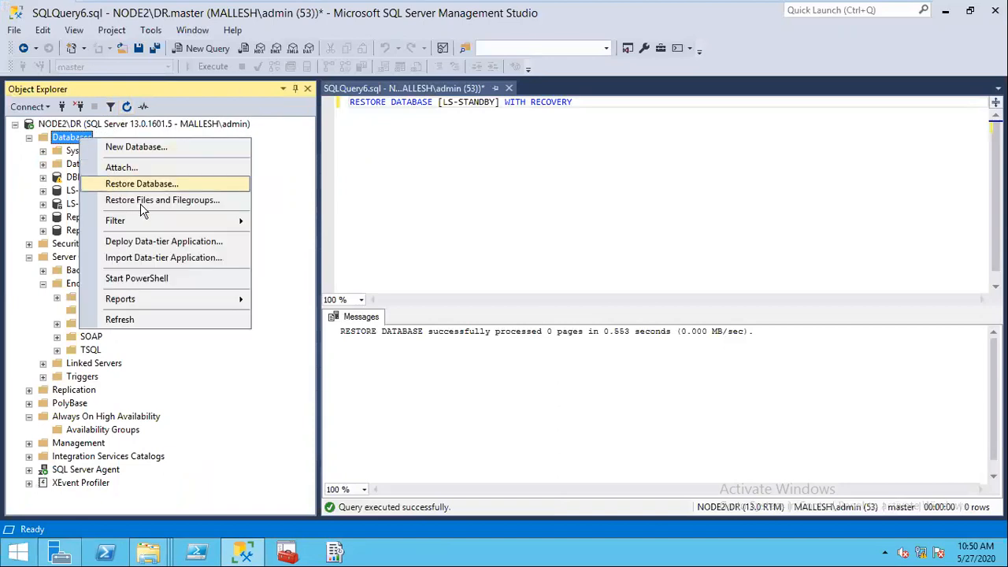
click(141, 184)
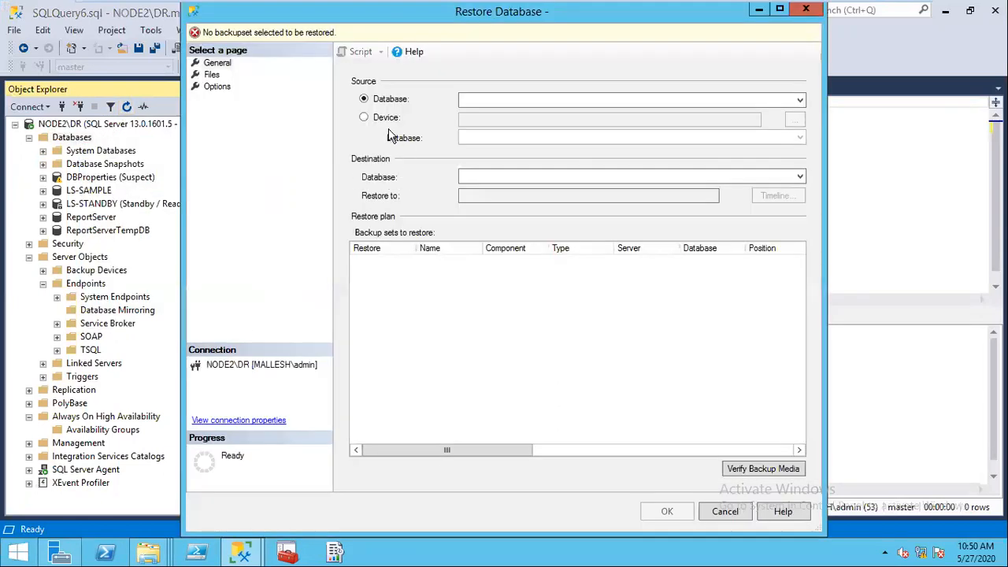
click(379, 120)
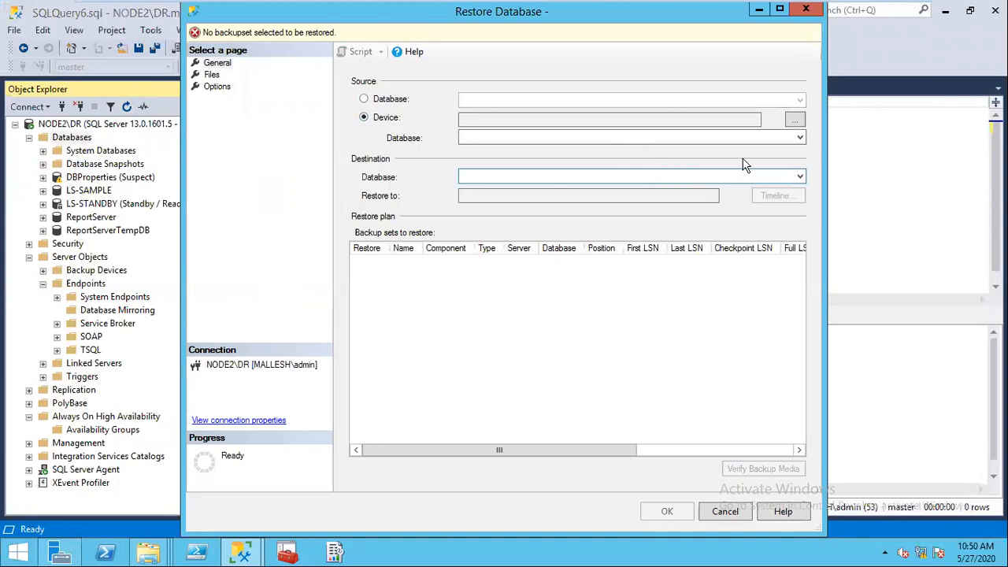
click(796, 120)
click(649, 230)
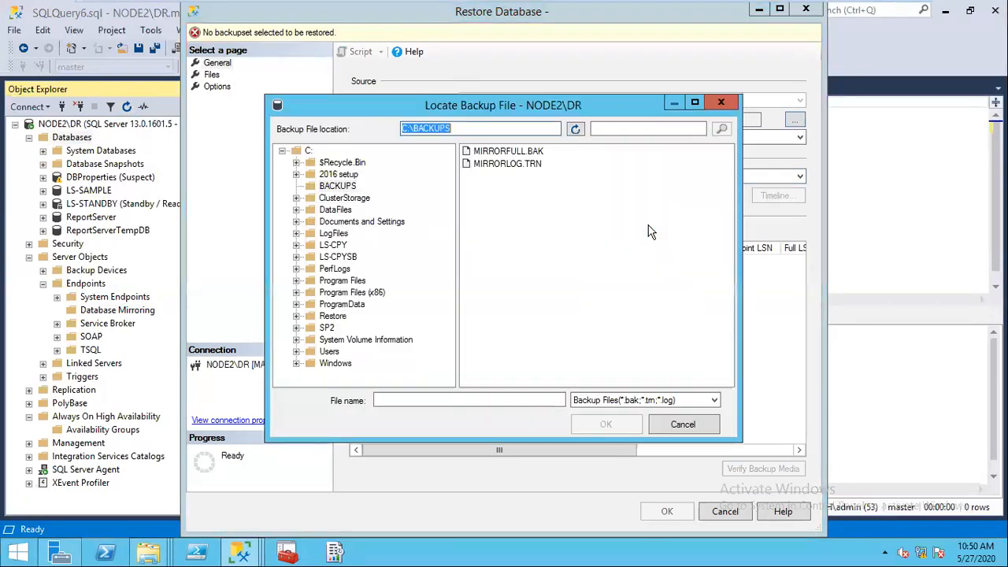
click(341, 186)
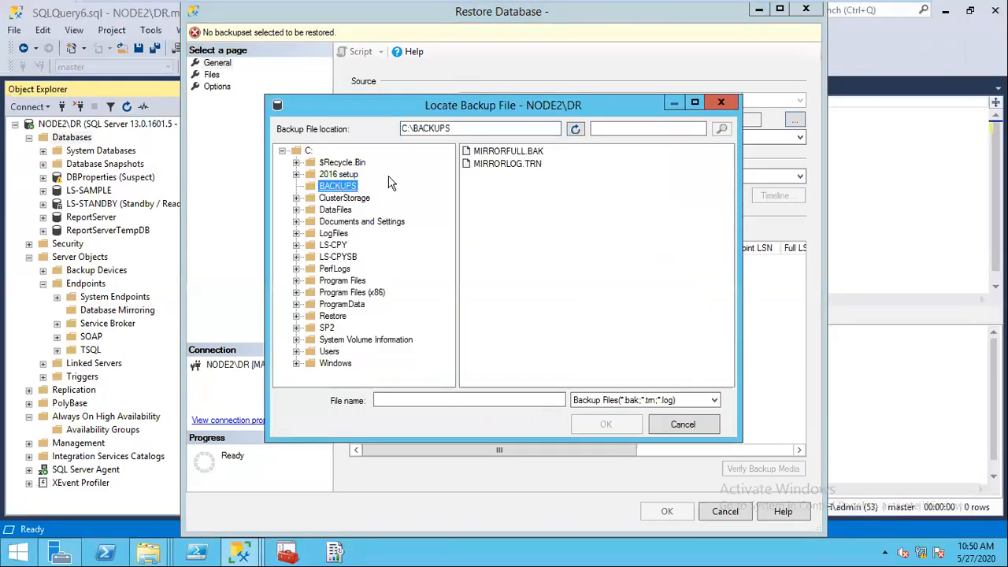
click(501, 151)
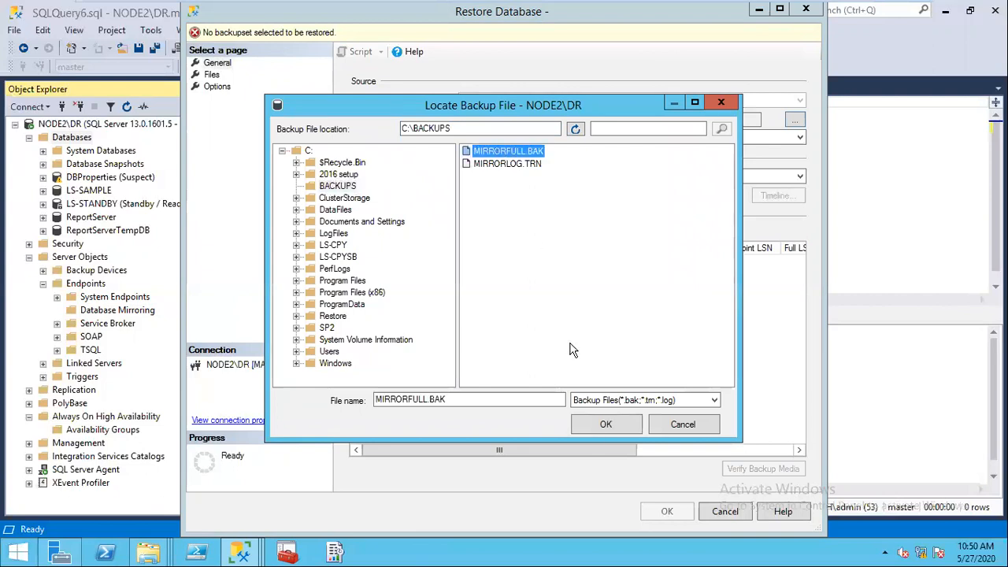
click(606, 426)
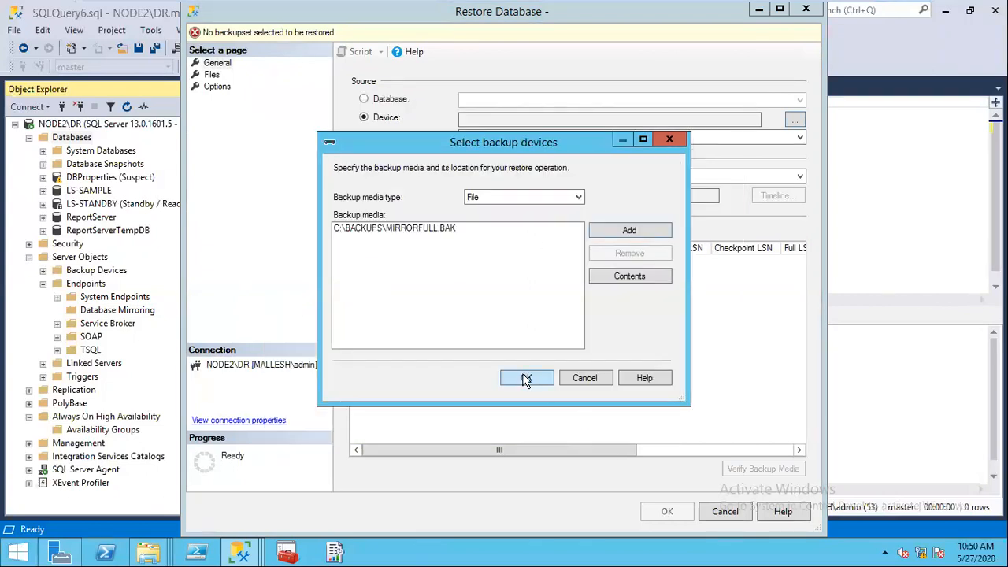
click(525, 378)
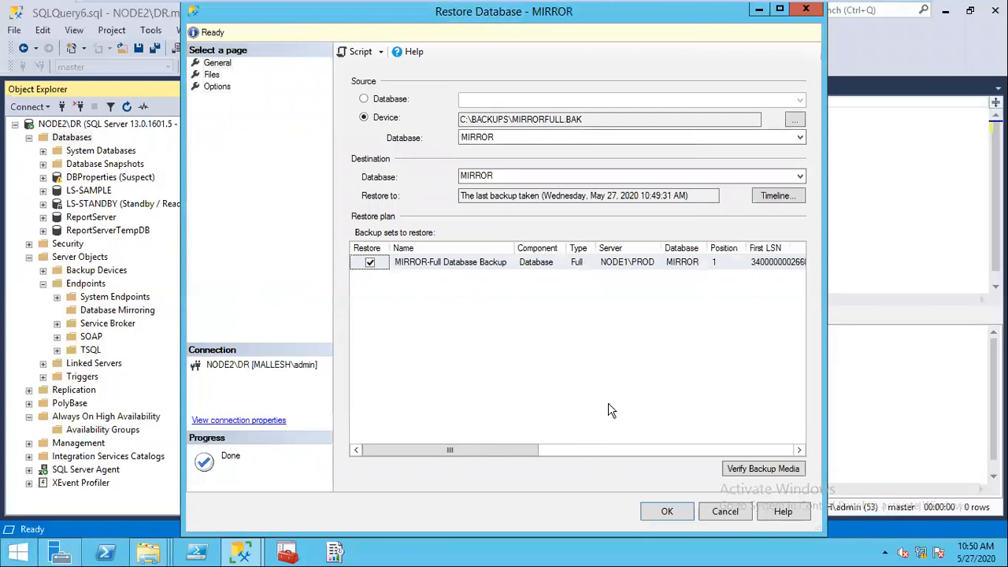
- Switch to Node1 and check the default data, log and backup locations in the NODE1\PROD server properties
click(690, 11)
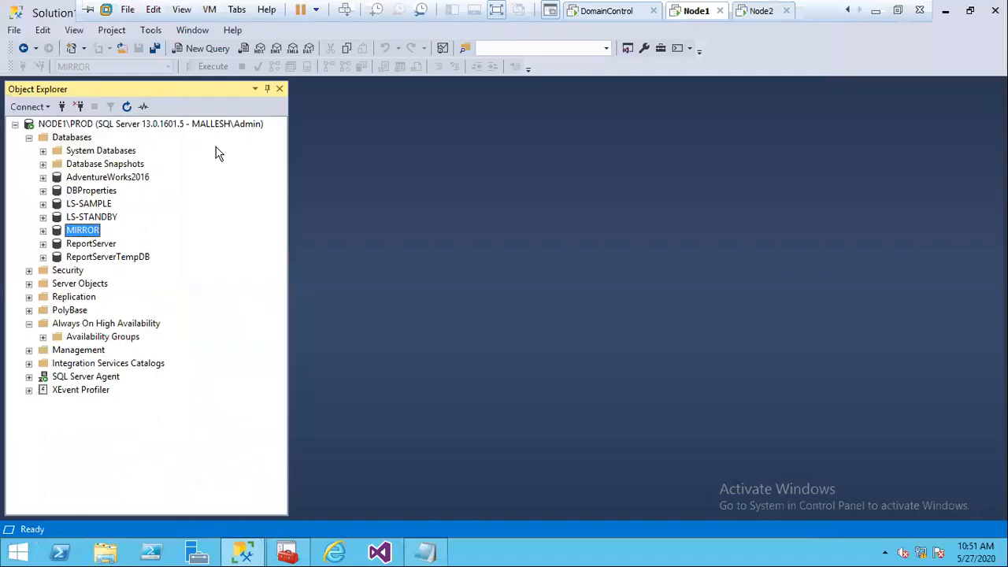
right_click(165, 125)
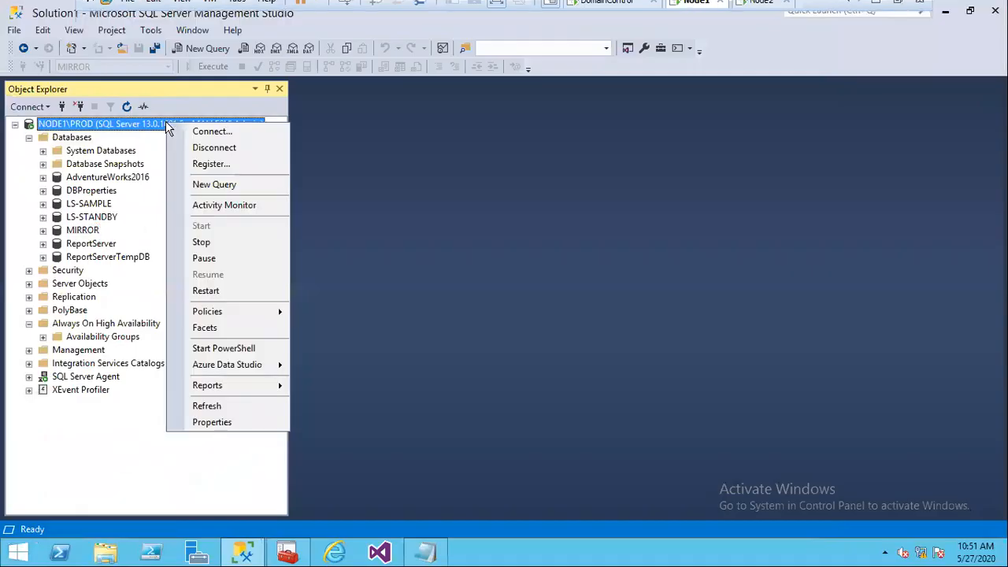
click(197, 423)
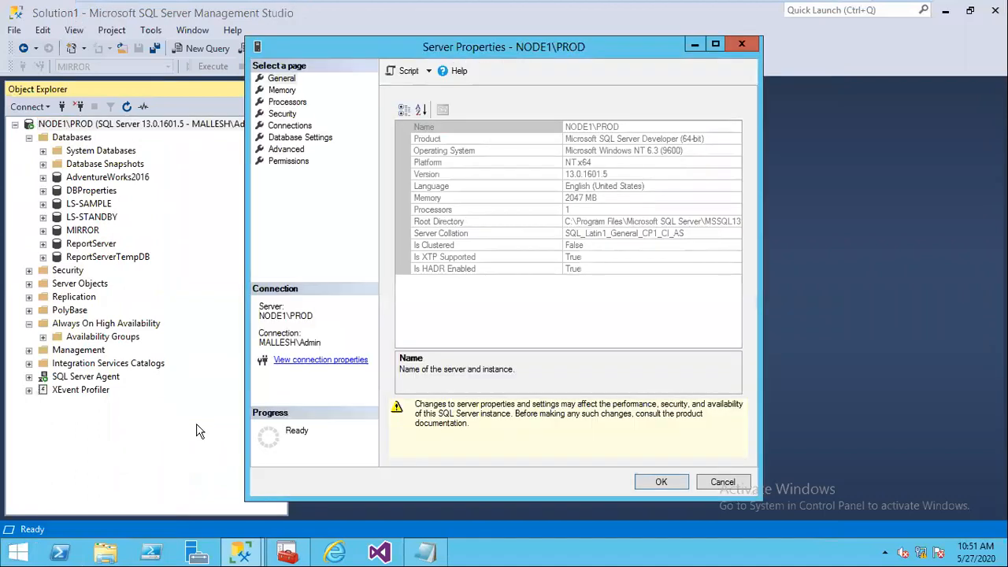
click(315, 138)
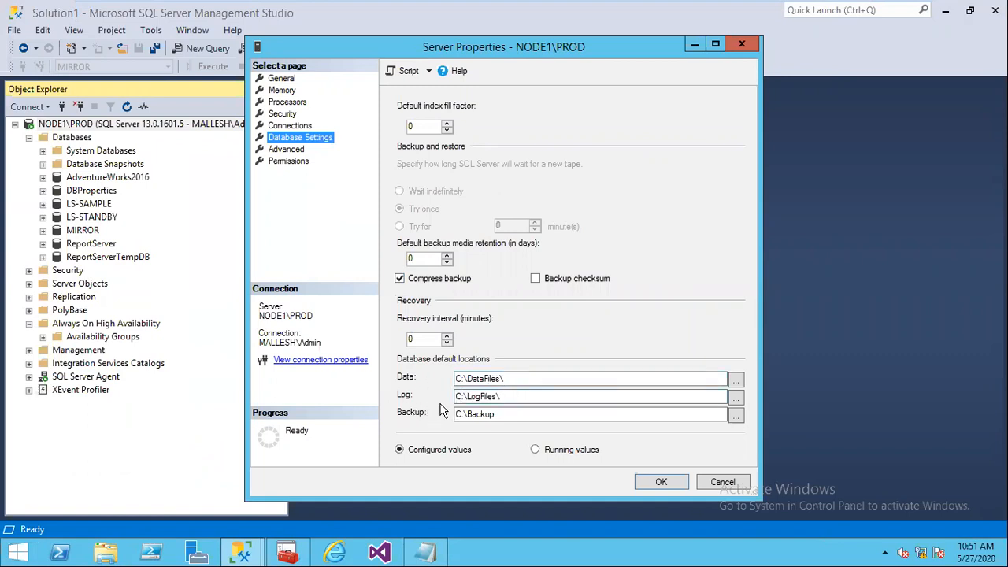
click(716, 485)
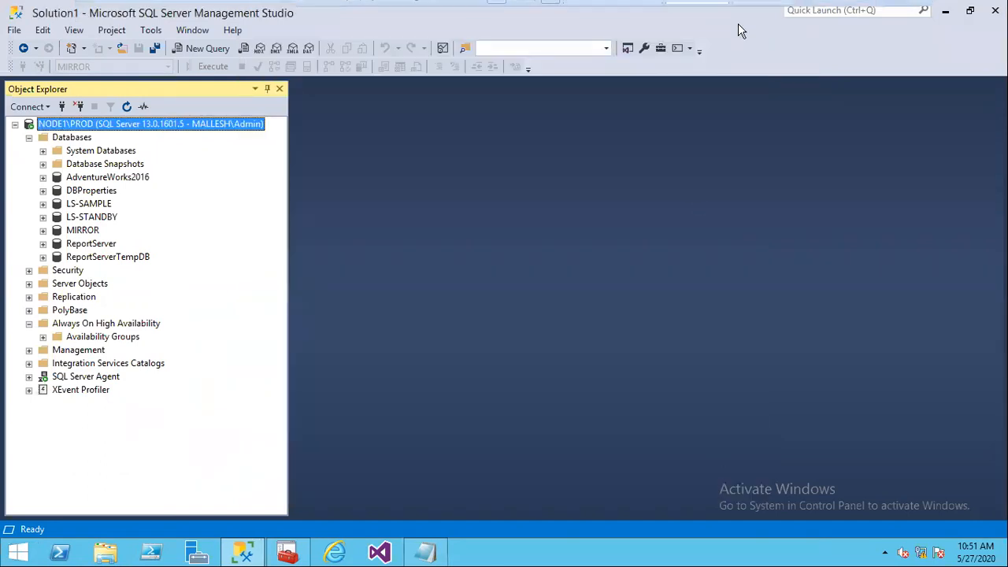
- Switch to Node2, cancel the open database restore and check the default data, log and backup locations of NODE2\DR
click(759, 9)
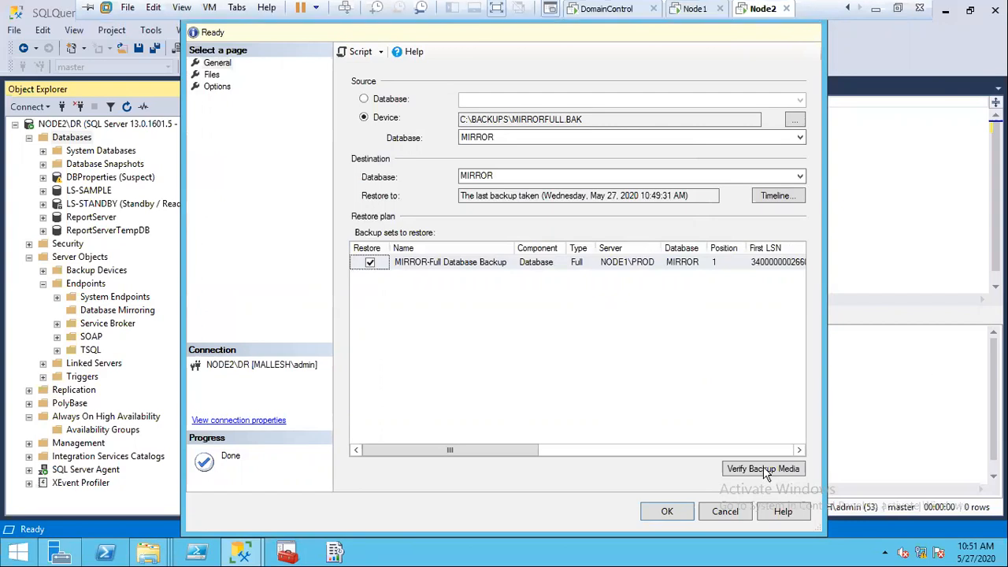
click(722, 511)
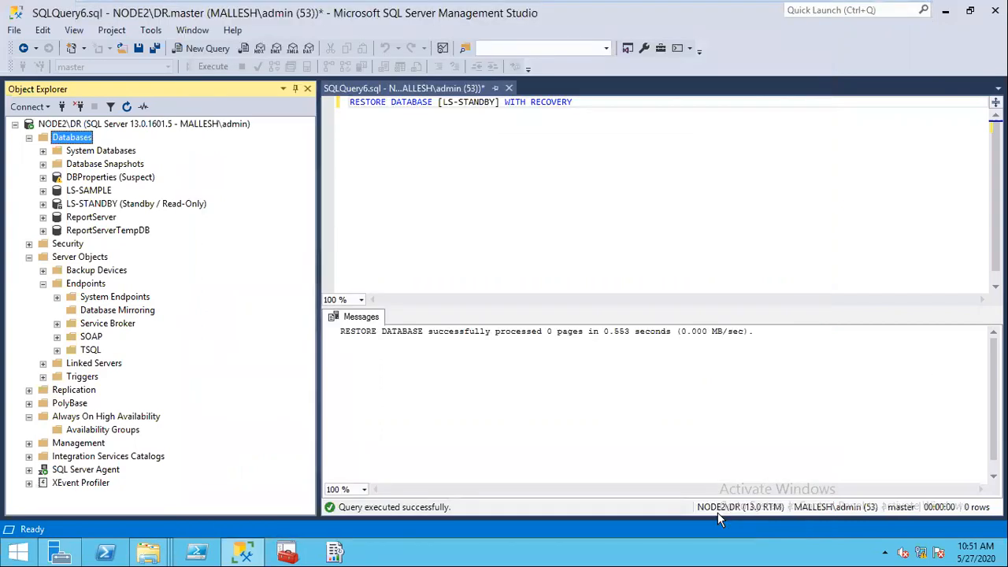
right_click(184, 124)
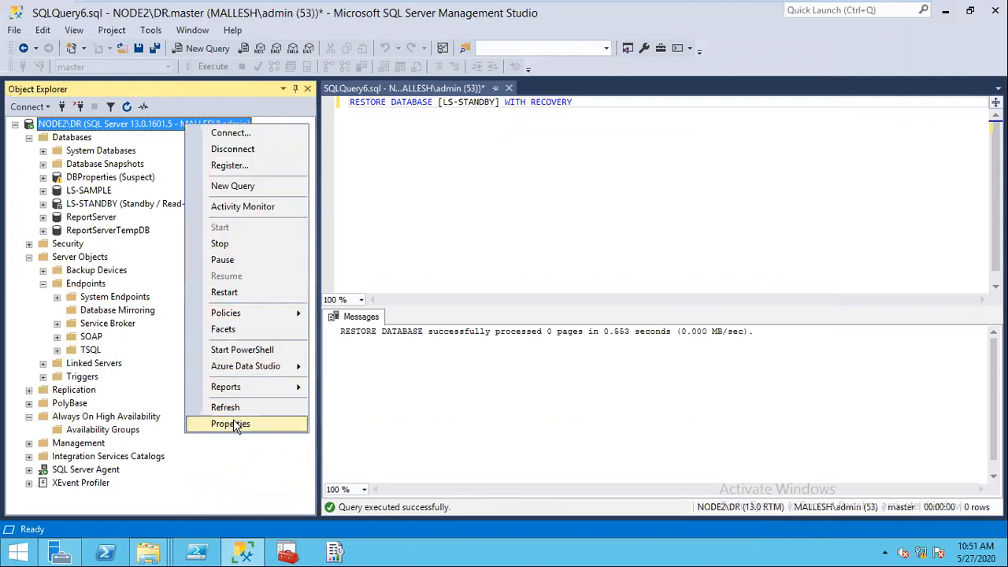
click(234, 423)
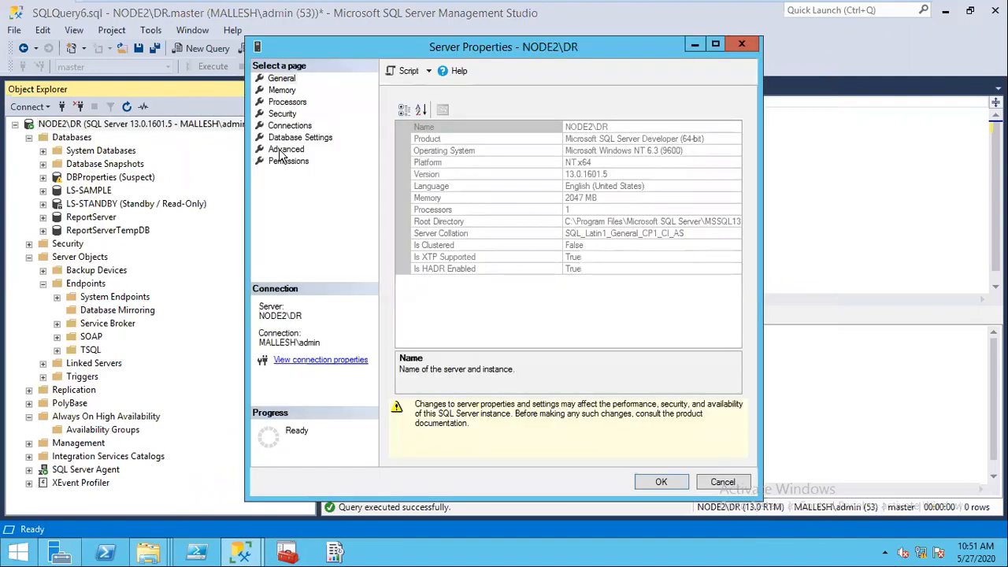
click(300, 139)
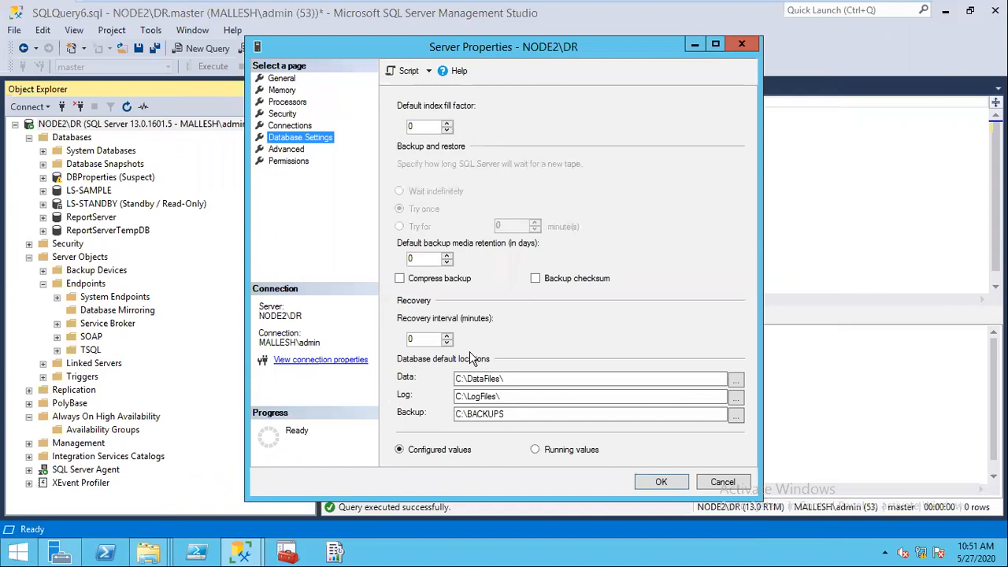
click(722, 482)
mouse_move(713, 8)
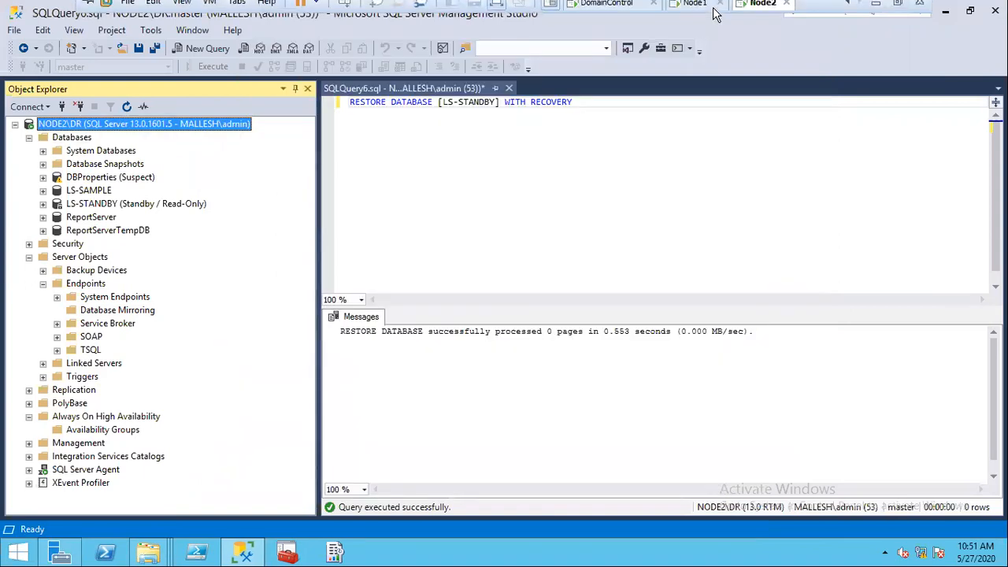
- Start a database restore on NODE2\DR using the backup file C:\BACKUPS\MIRRORFULL.BAK as the source device
right_click(76, 142)
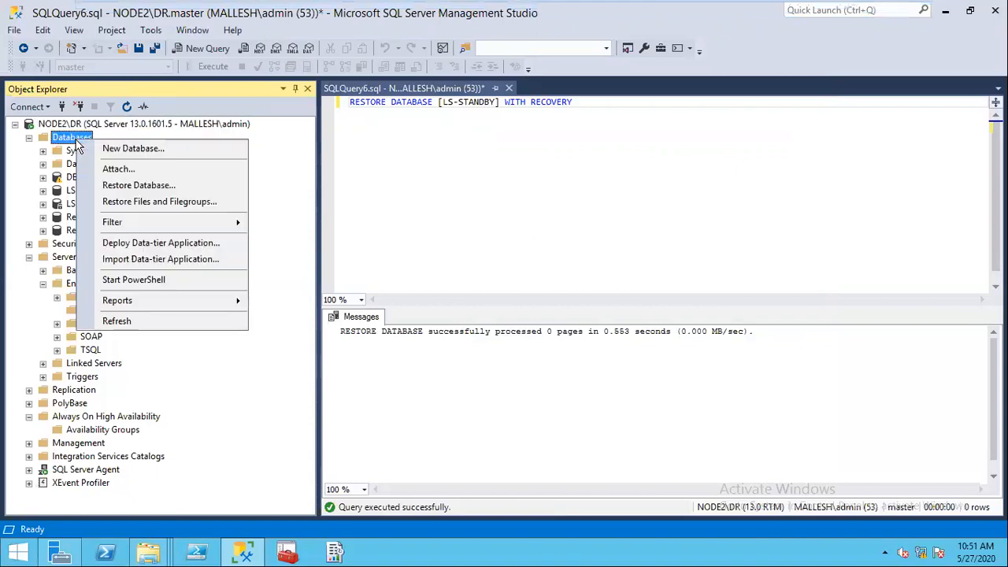
click(137, 191)
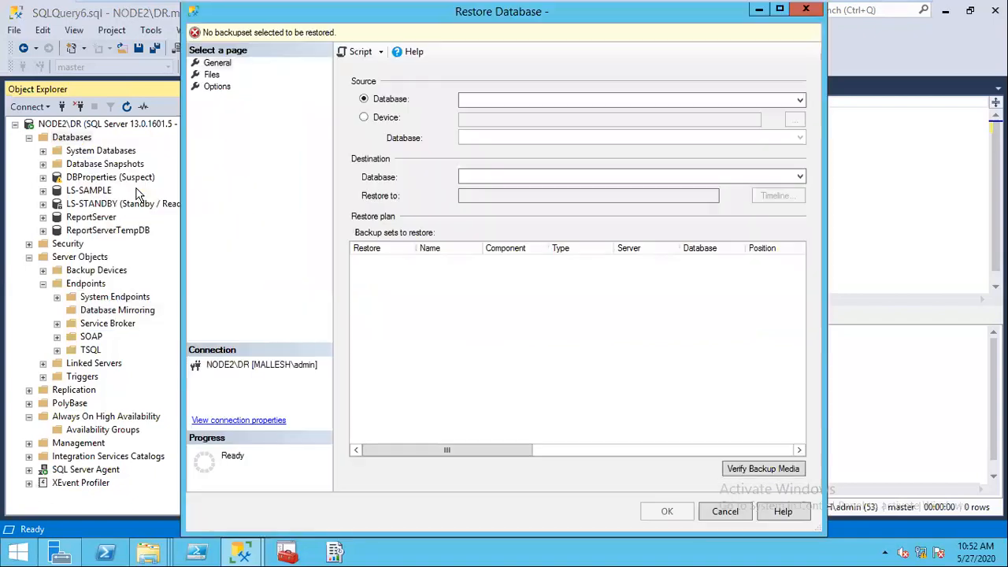
click(365, 117)
click(796, 118)
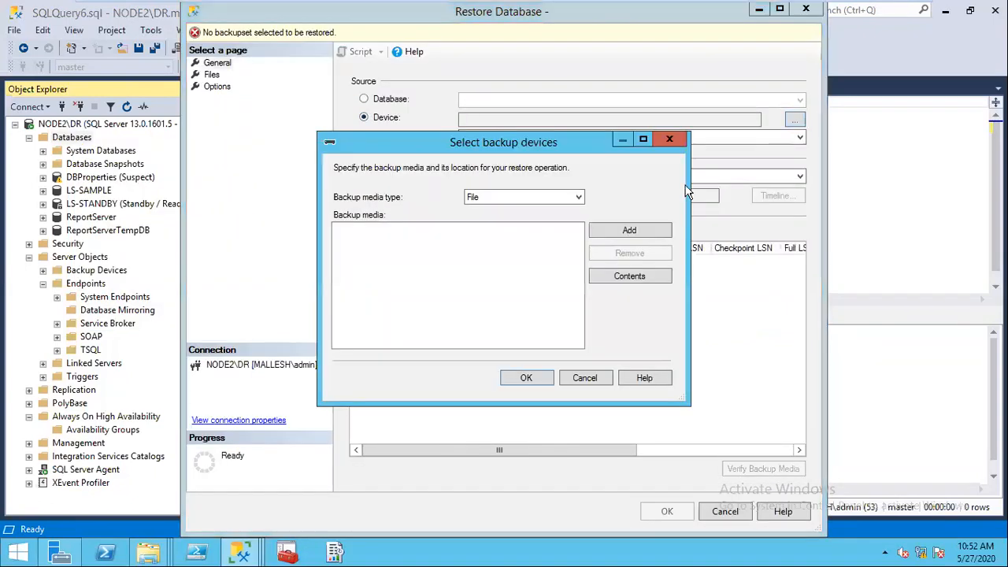
click(622, 230)
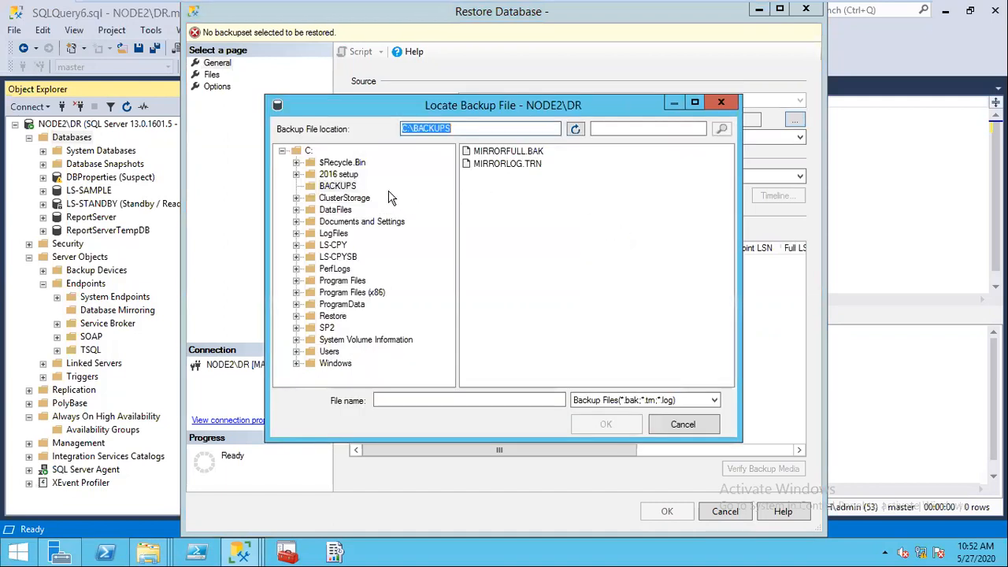
click(507, 152)
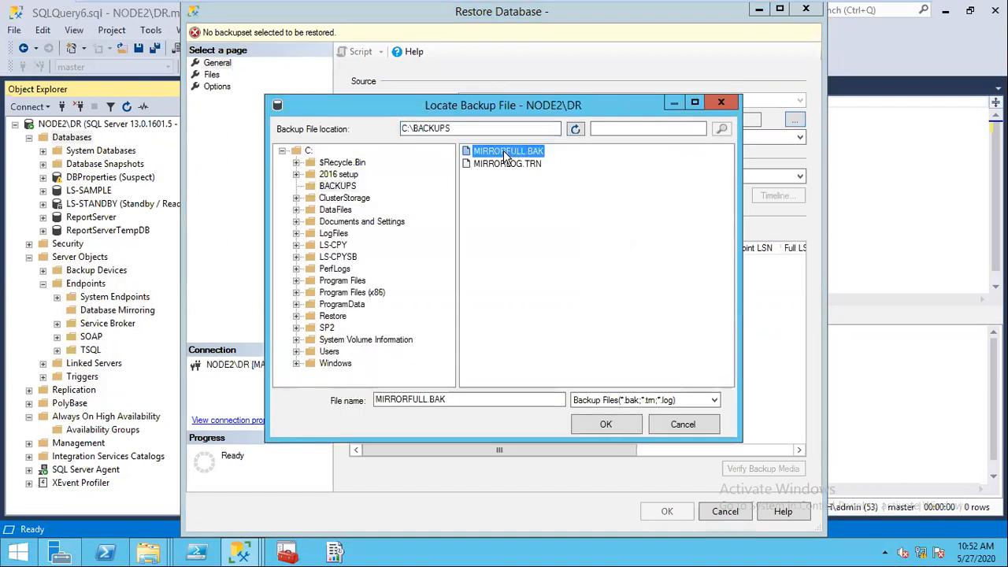
click(600, 422)
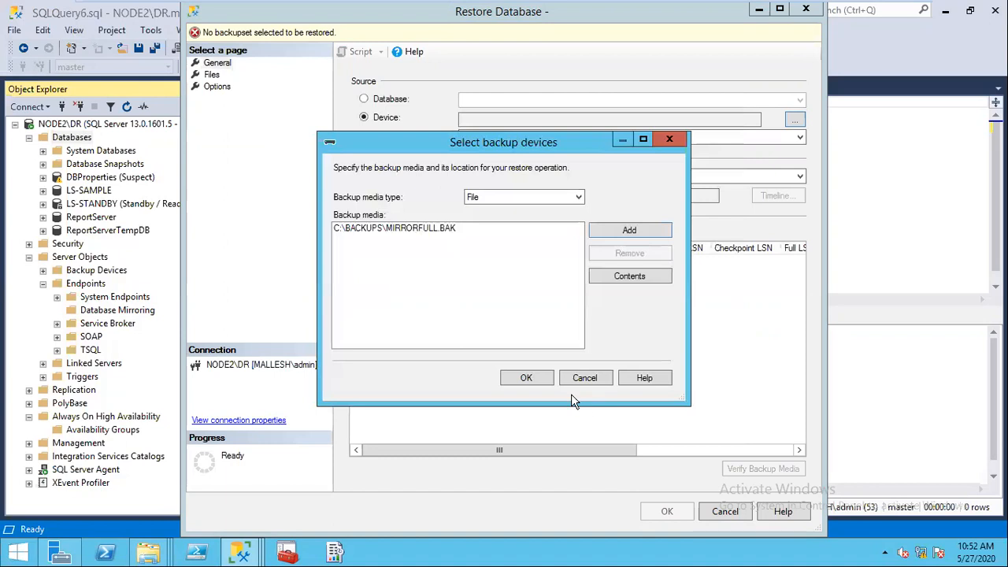
click(531, 379)
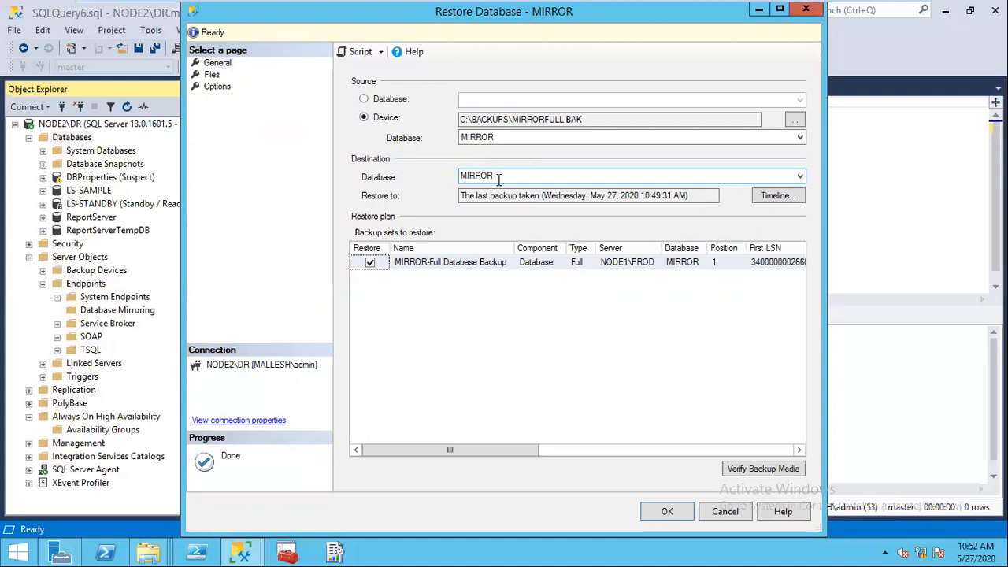
- Restore the MIRROR full backup with overwriting of the existing database enabled and the recovery state set to RESTORE WITH NORECOVERY
click(221, 85)
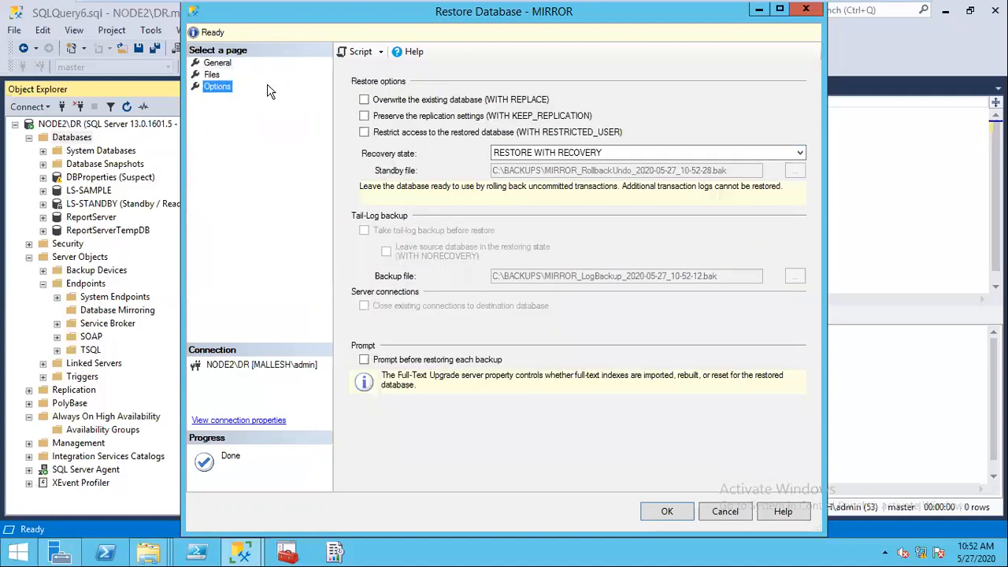
click(378, 100)
click(544, 153)
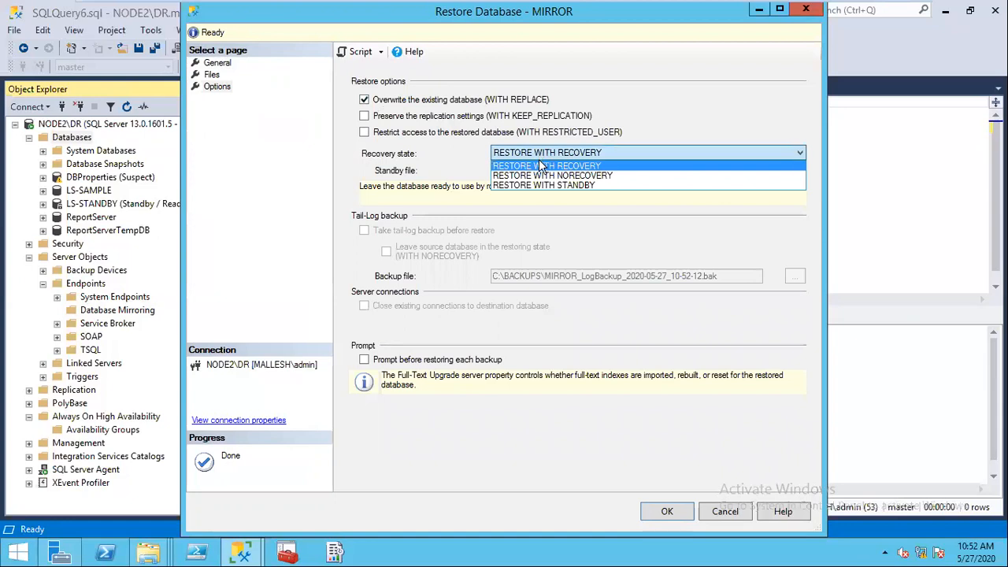
click(545, 176)
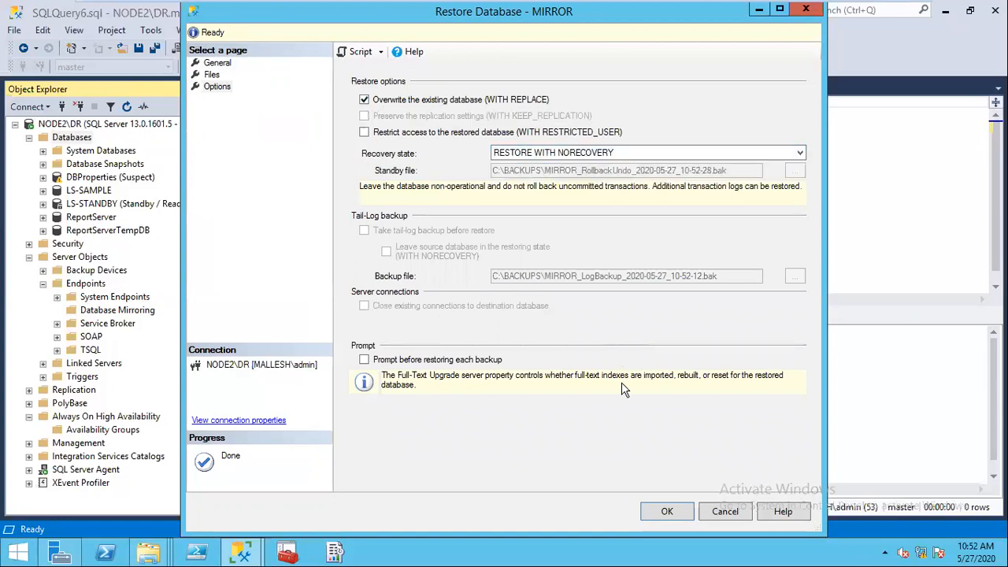
click(669, 508)
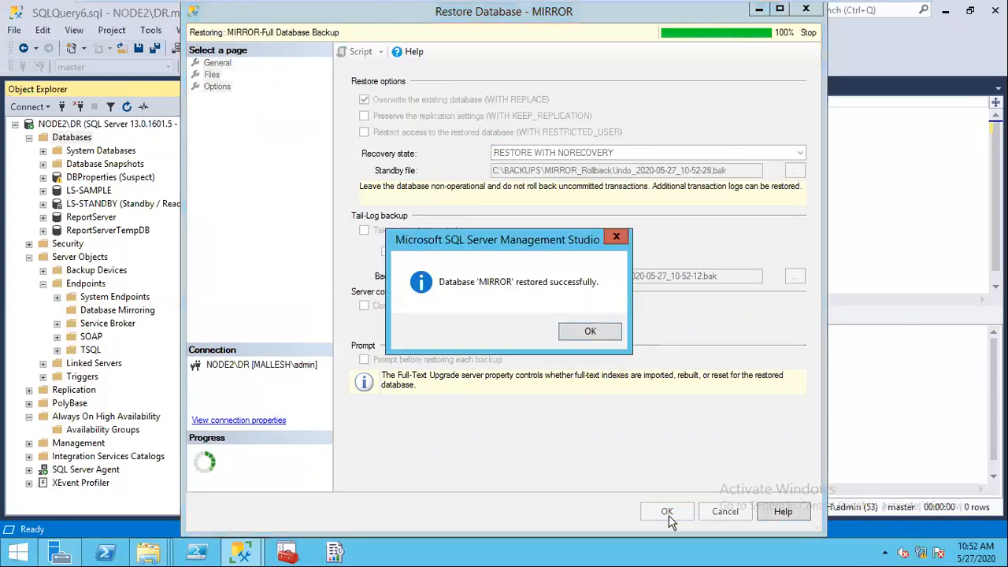
click(584, 334)
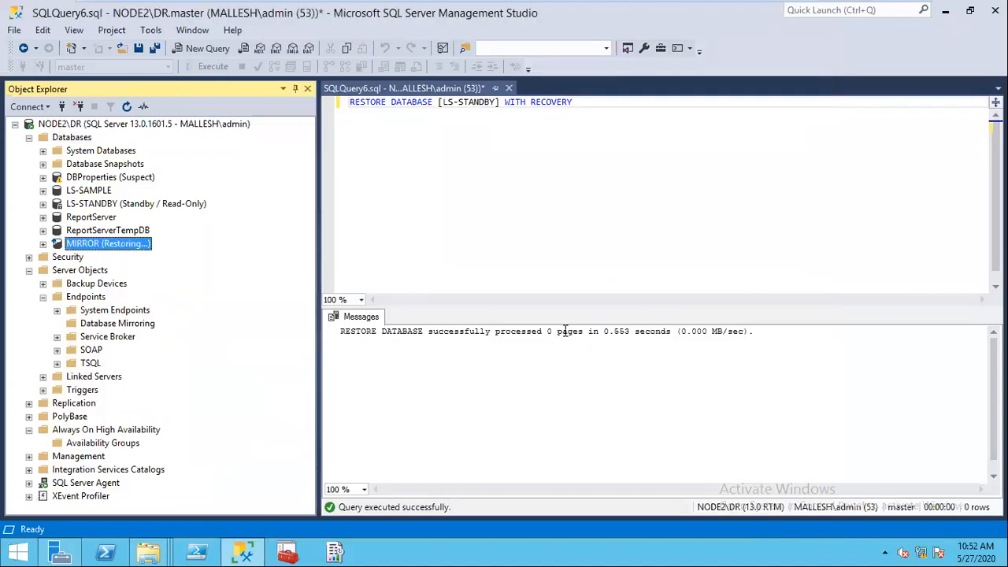
- Start a transaction log restore for the MIRROR database with C:\BACKUPS\MIRRORLOG.TRN as the source device
right_click(139, 247)
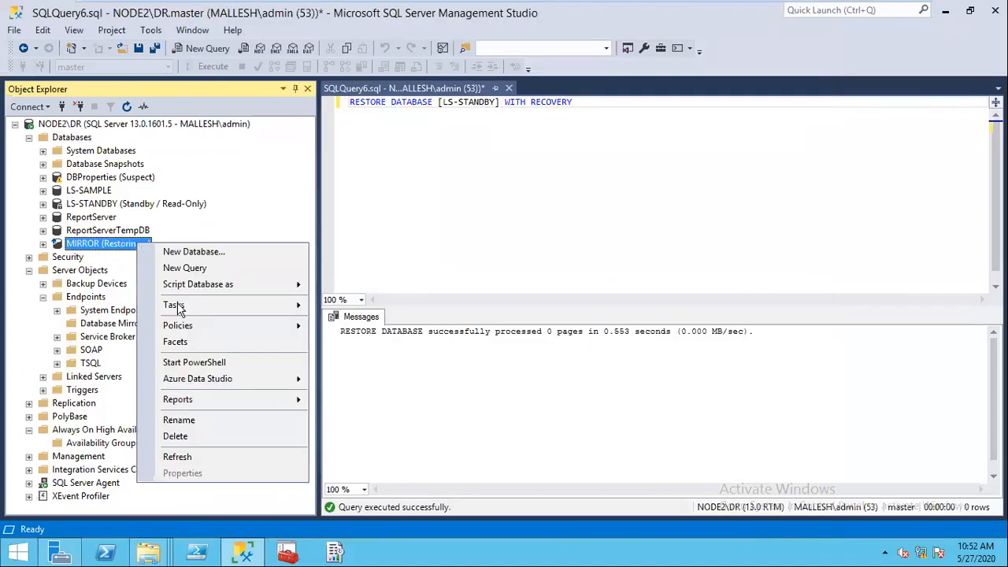
mouse_move(197, 305)
mouse_move(371, 228)
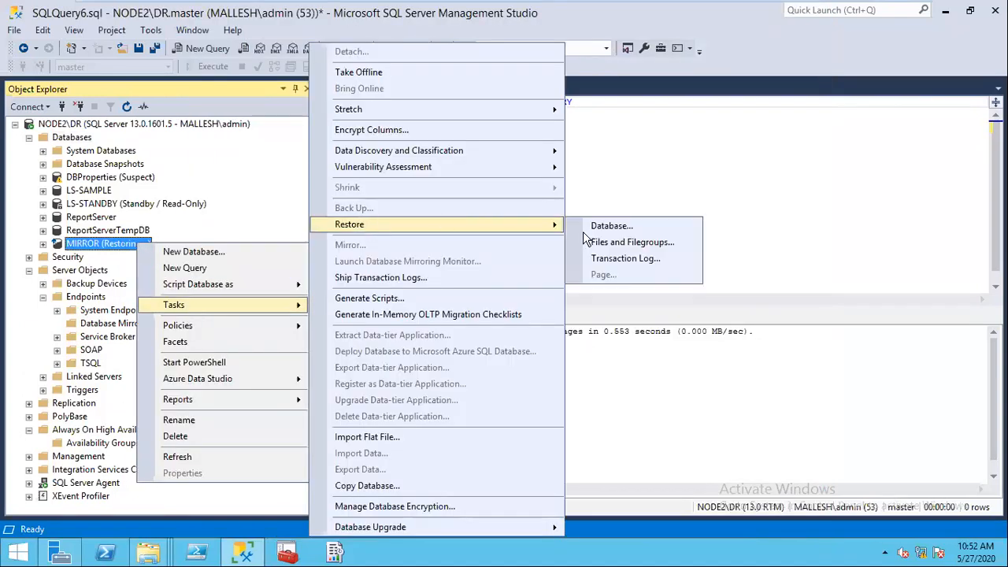
click(620, 258)
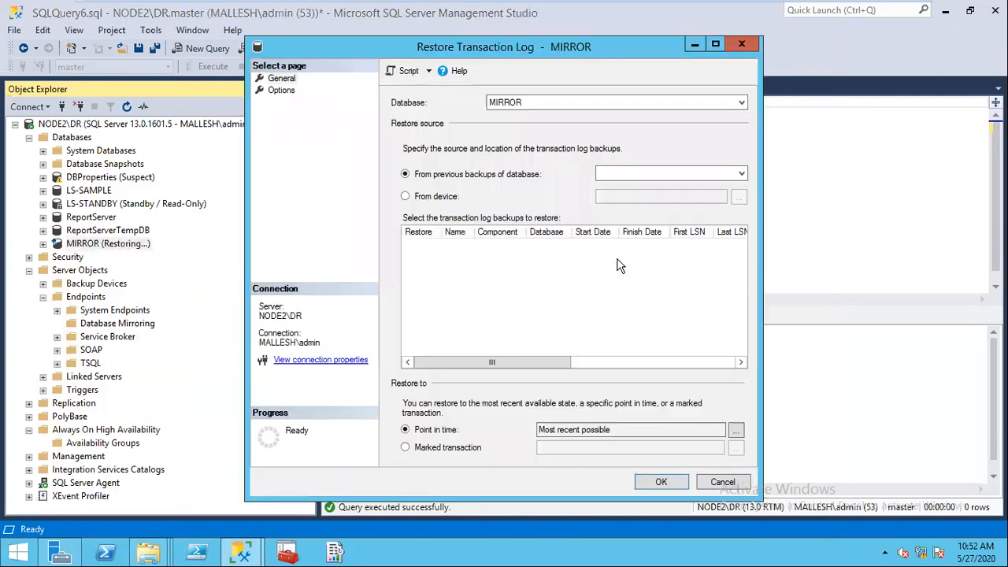
click(434, 197)
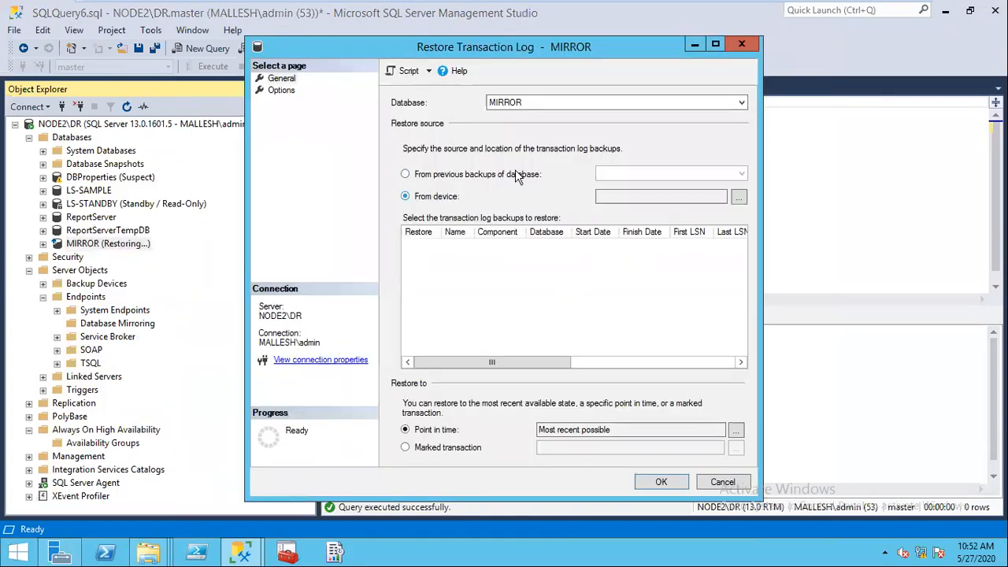
click(741, 199)
click(640, 230)
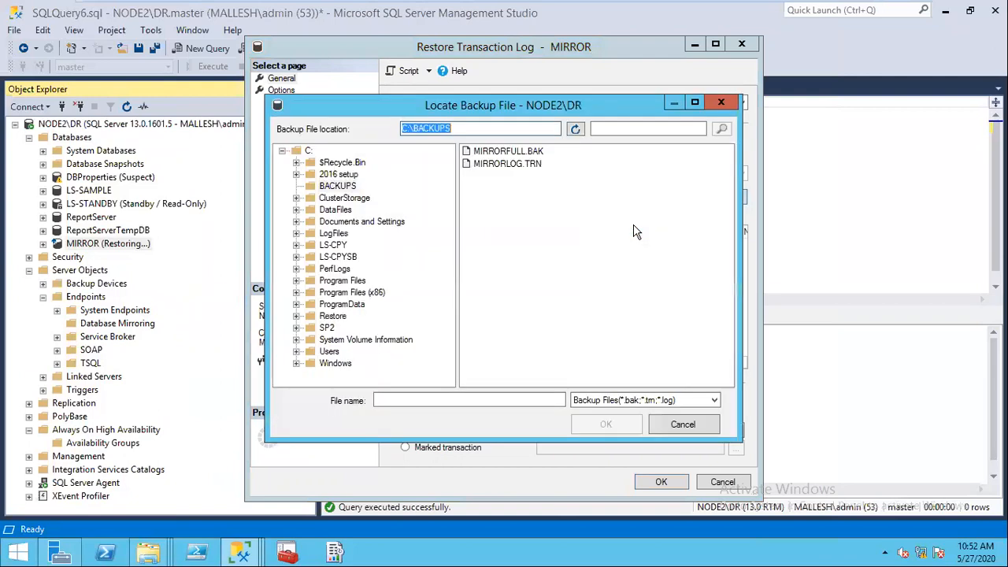
click(524, 165)
click(605, 425)
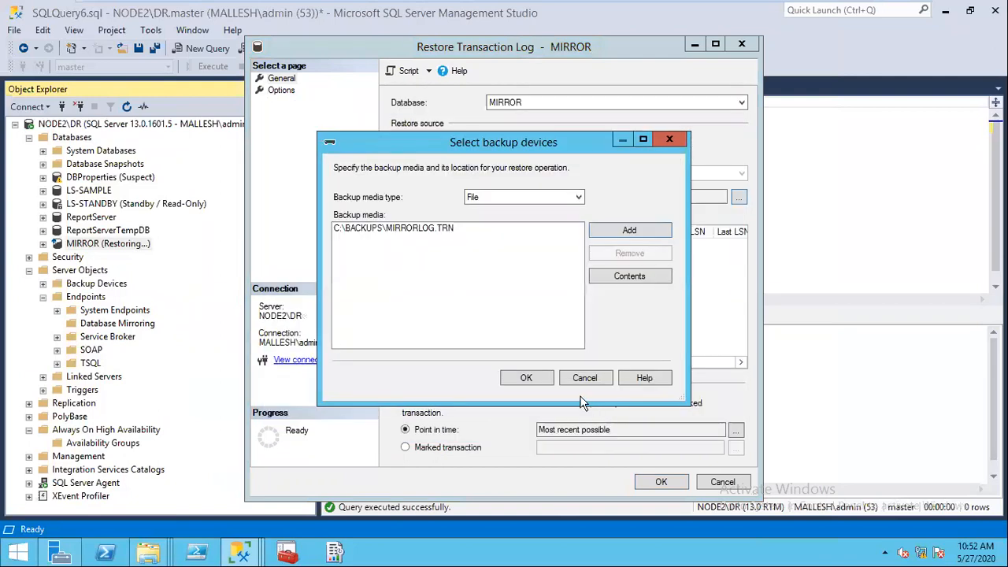
click(543, 383)
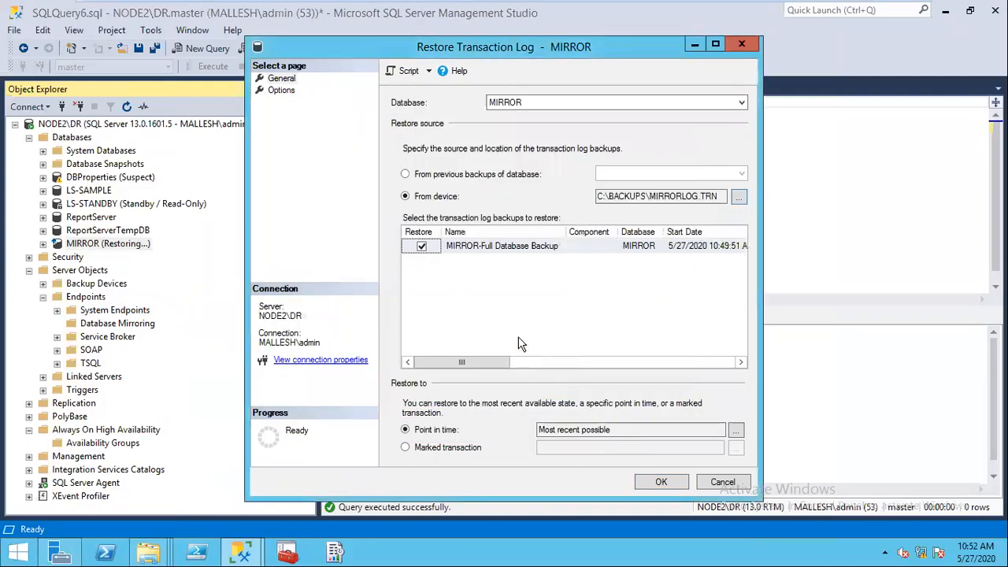
- Restore the MIRROR transaction log in the non-operational RESTORE WITH NORECOVERY state
click(289, 93)
click(417, 251)
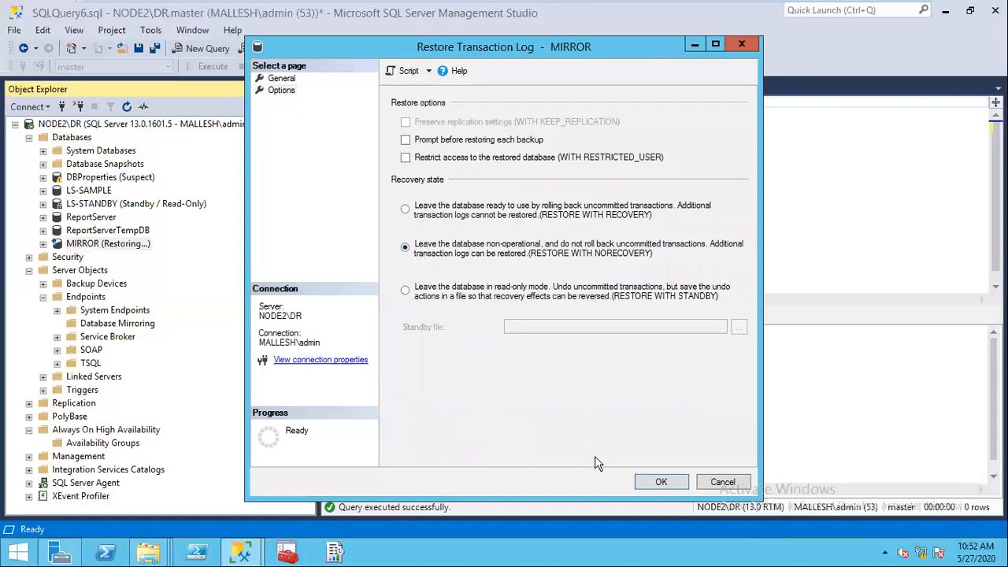
click(681, 485)
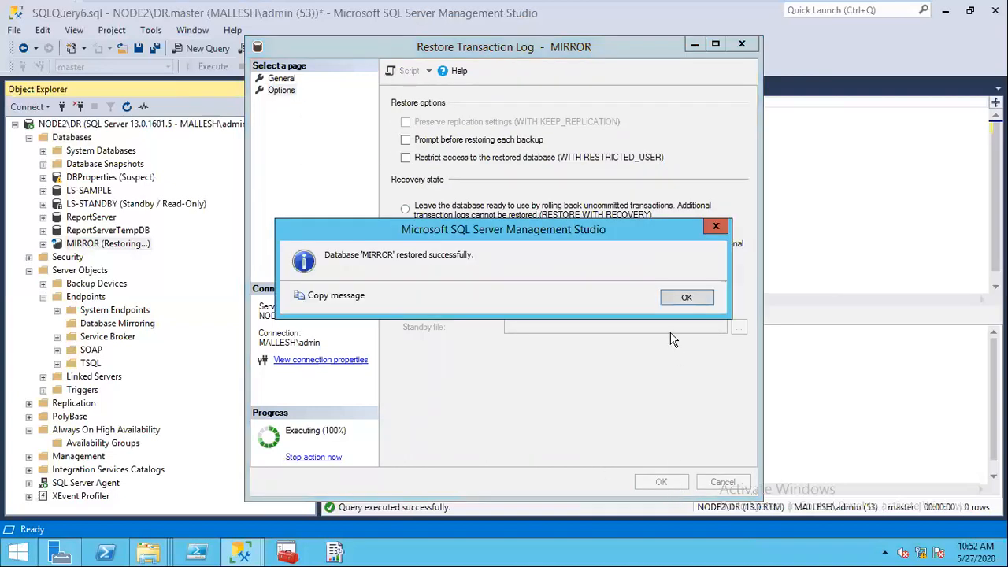
click(682, 298)
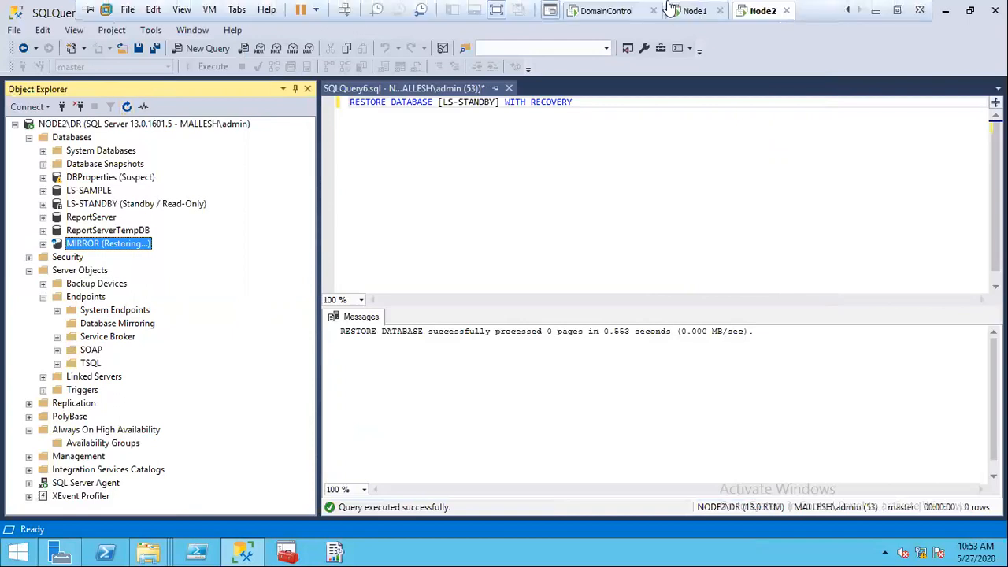
- Switch to Node1 and open the mirroring security configuration wizard for the MIRROR database on NODE1\PROD
click(693, 11)
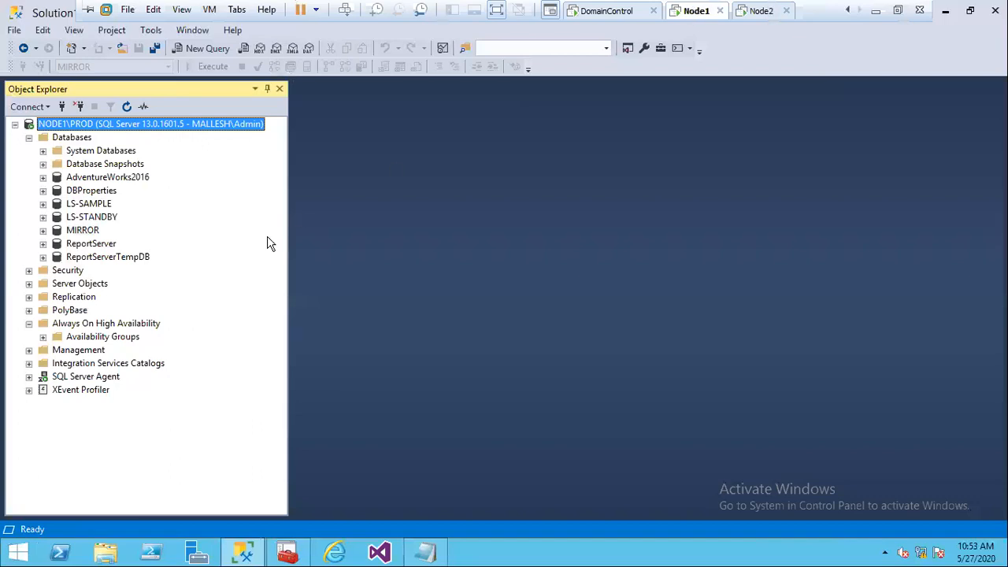
click(98, 231)
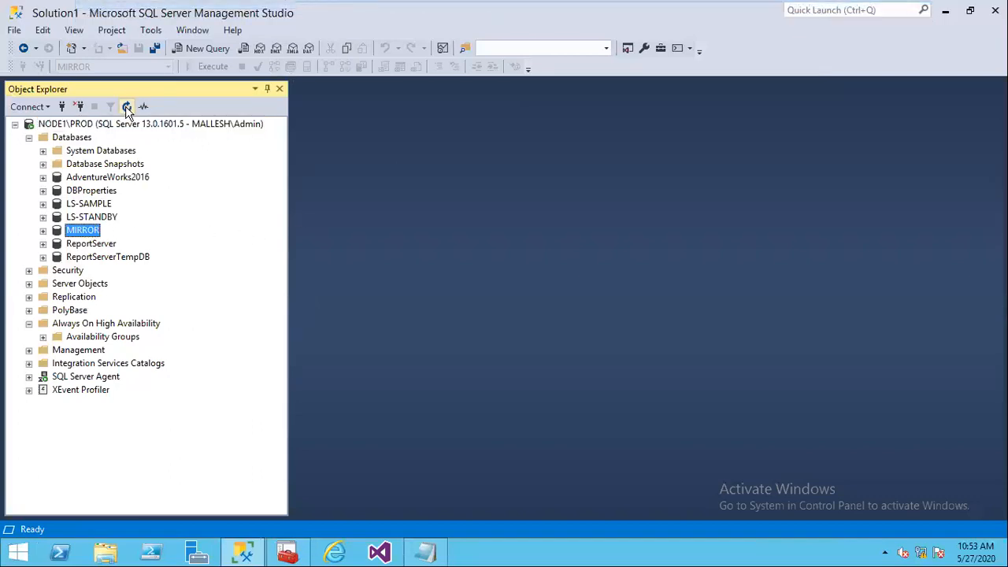
right_click(91, 231)
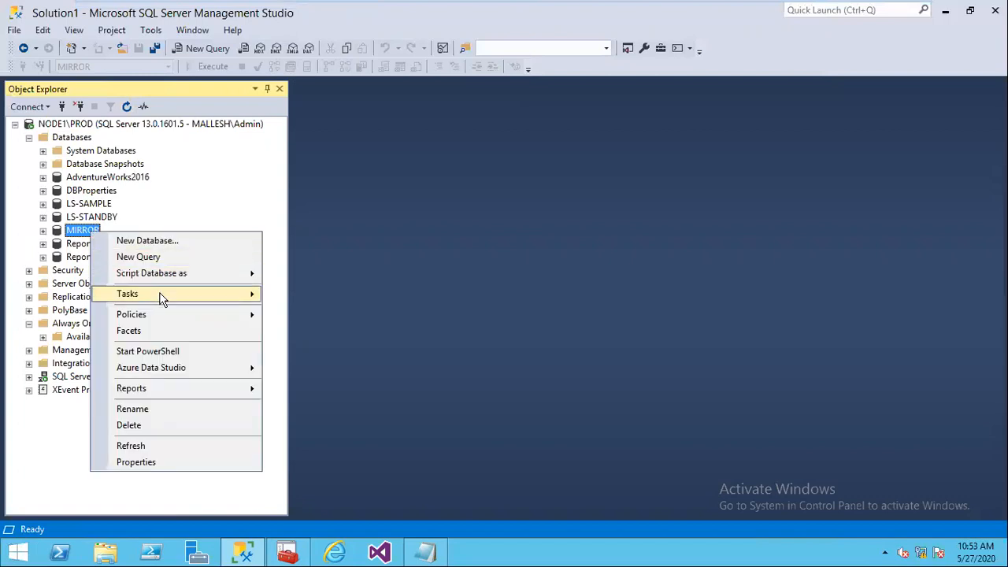
mouse_move(160, 294)
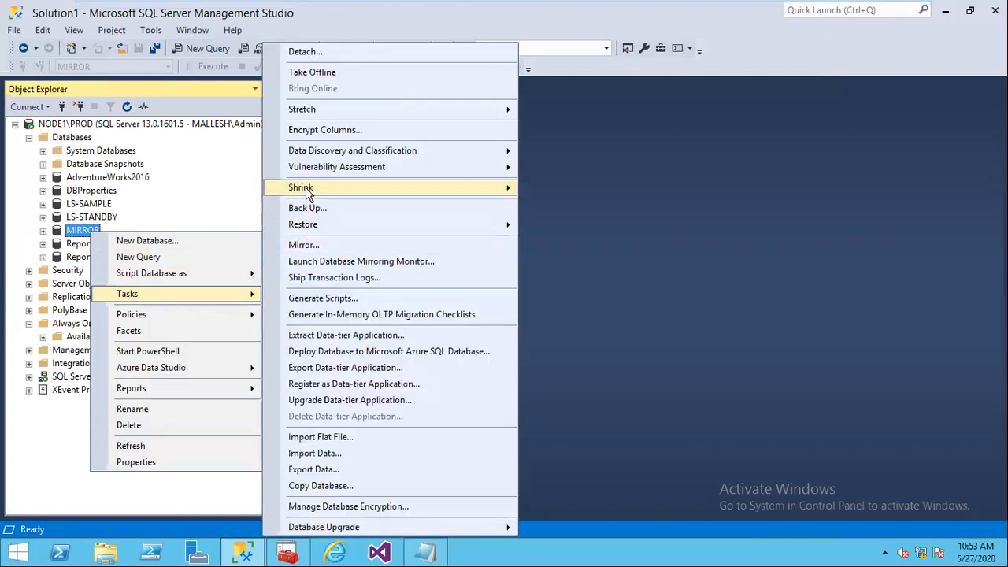
click(318, 245)
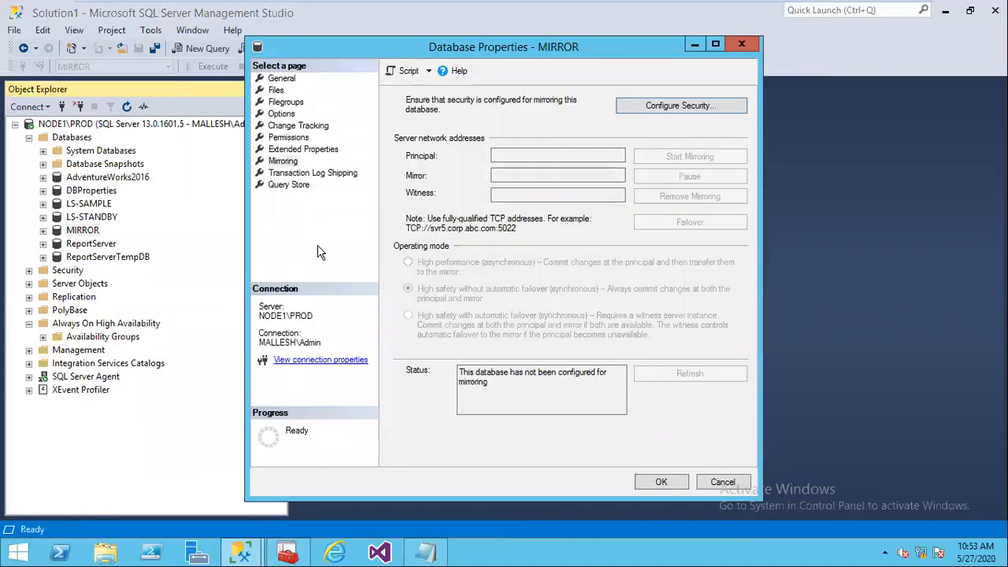
click(672, 112)
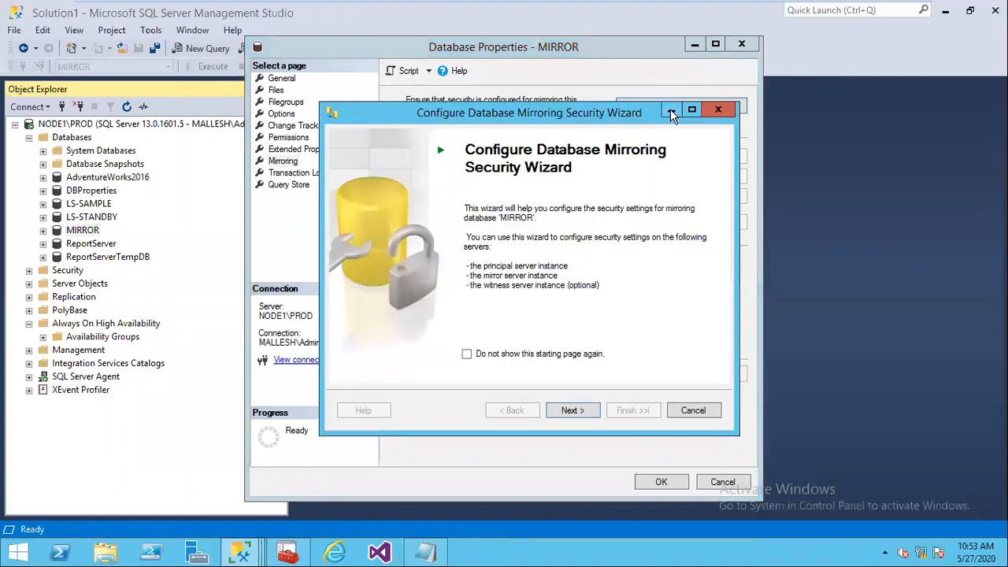
- Exclude a witness server from the mirroring security and accept the principal's encrypted endpoint Mirroring on listener port 5022
click(574, 409)
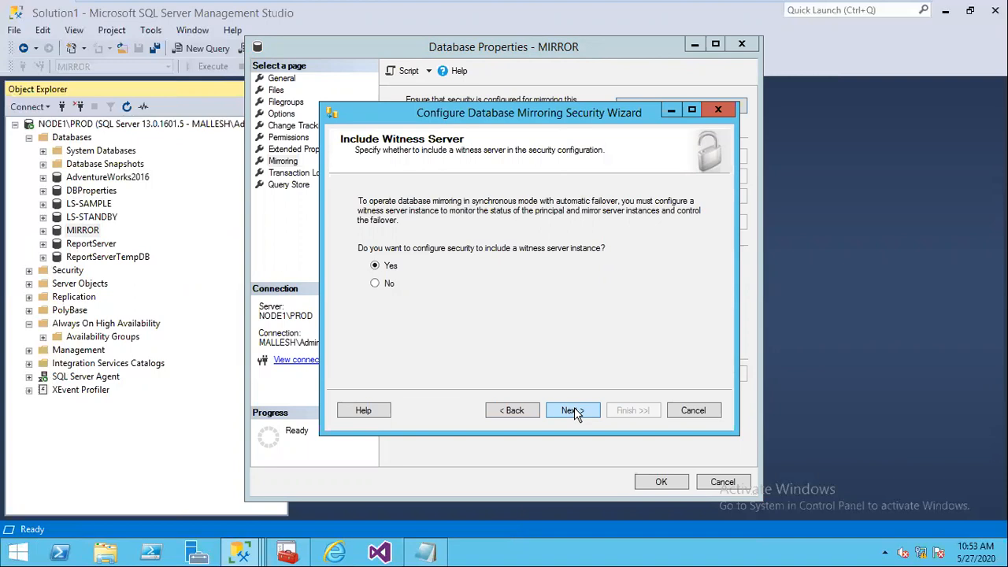
mouse_move(771, 7)
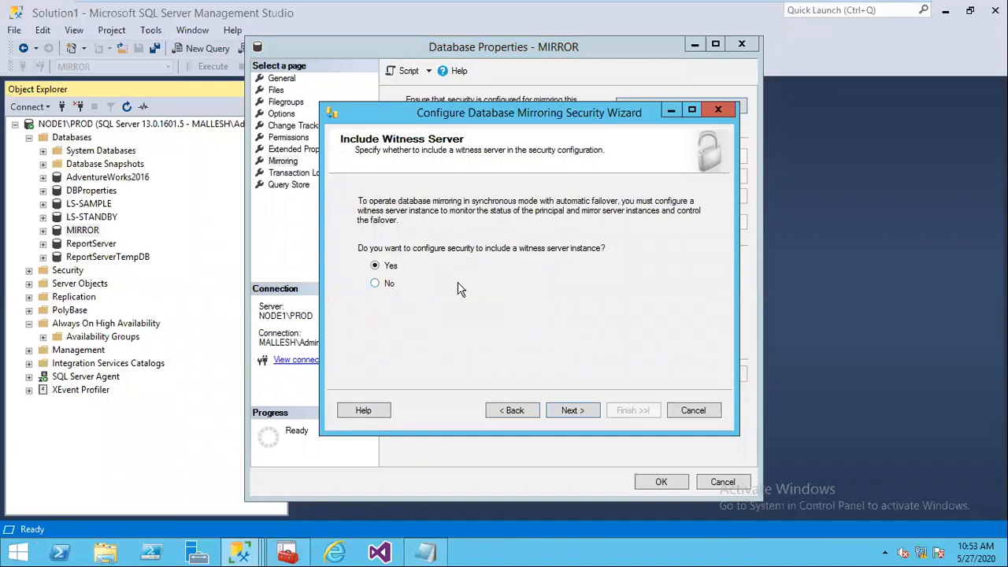
click(385, 293)
click(567, 413)
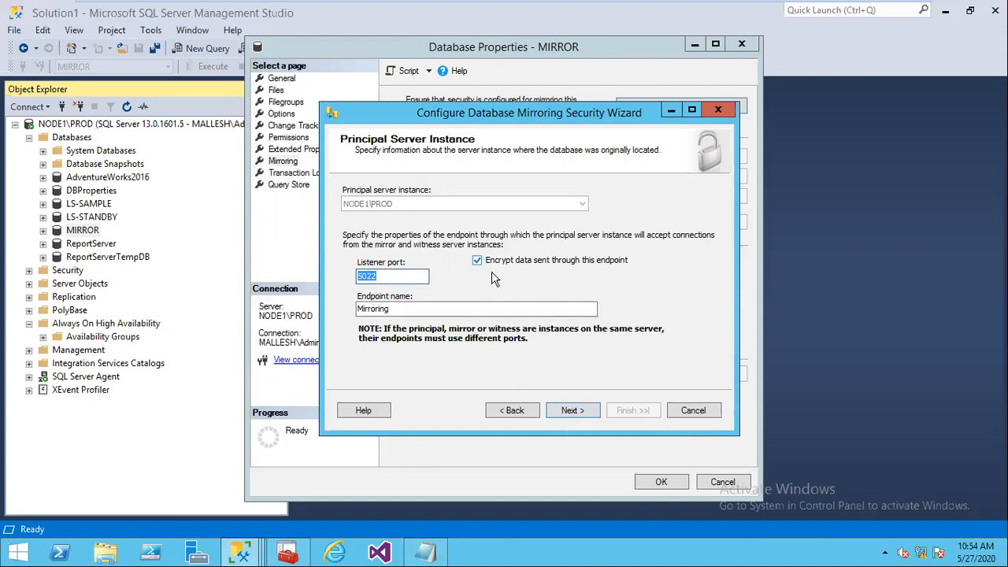
click(573, 410)
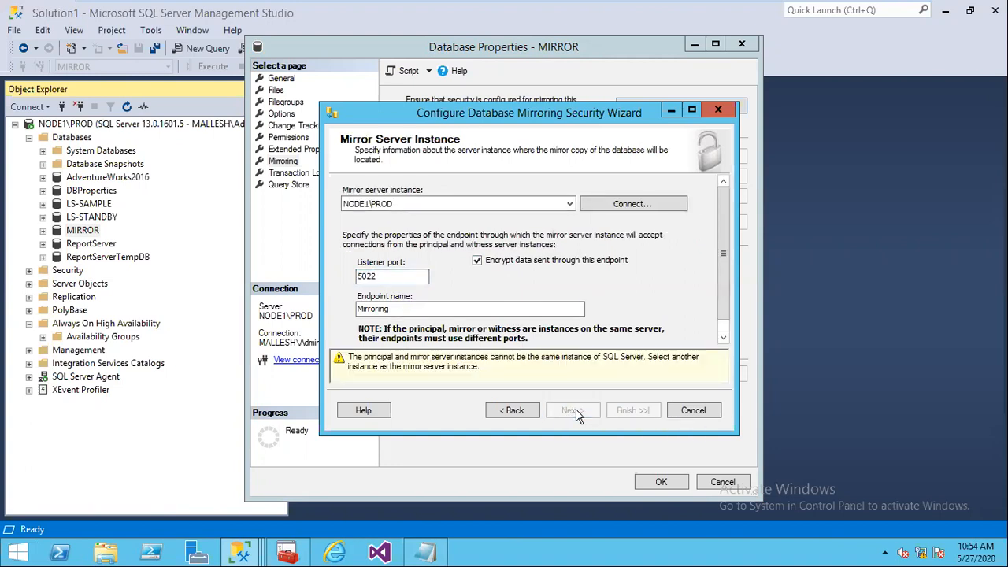
- Connect to NODE2\DR as the mirror server instance and accept its encrypted endpoint Mirroring on listener port 5022
click(623, 207)
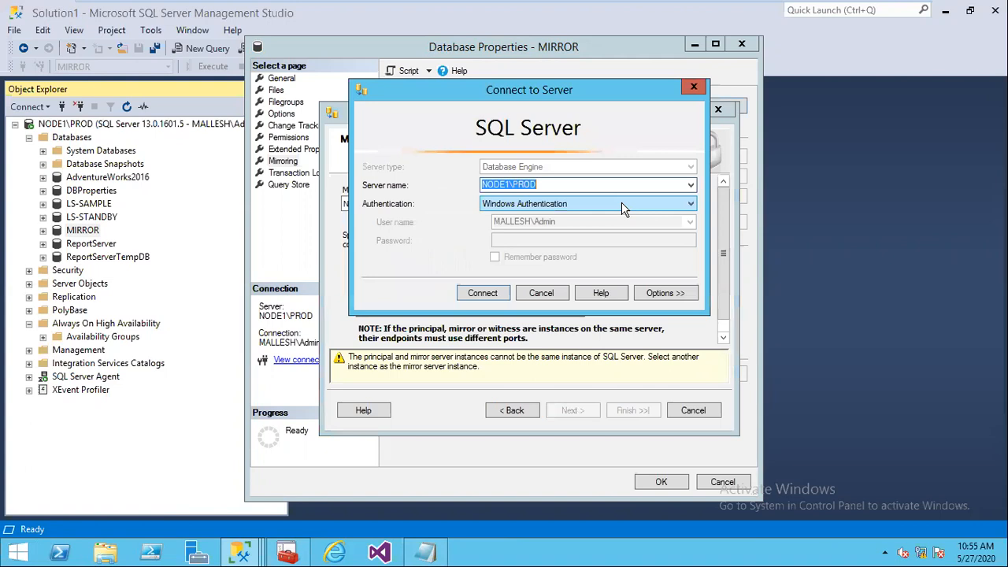
click(691, 185)
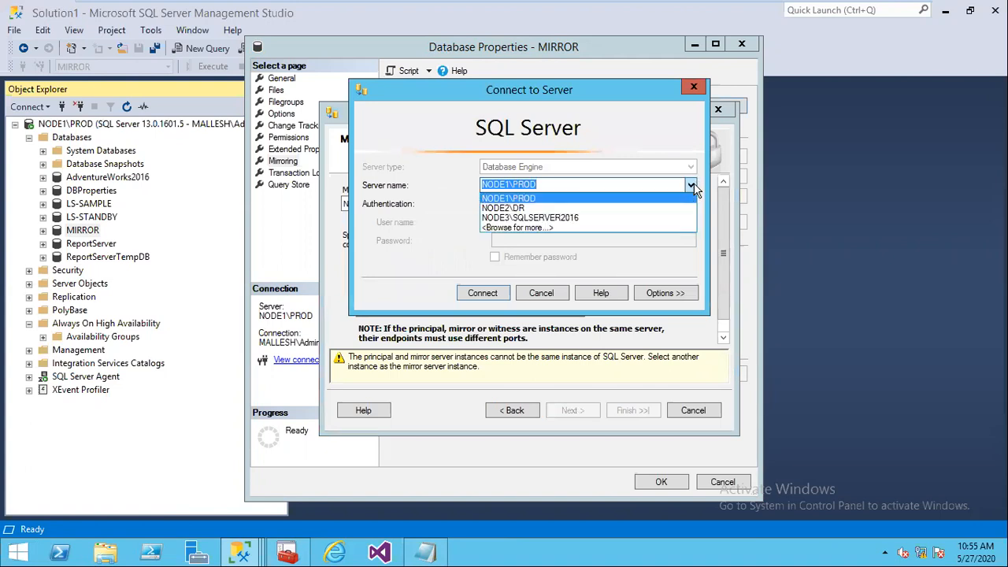
click(520, 210)
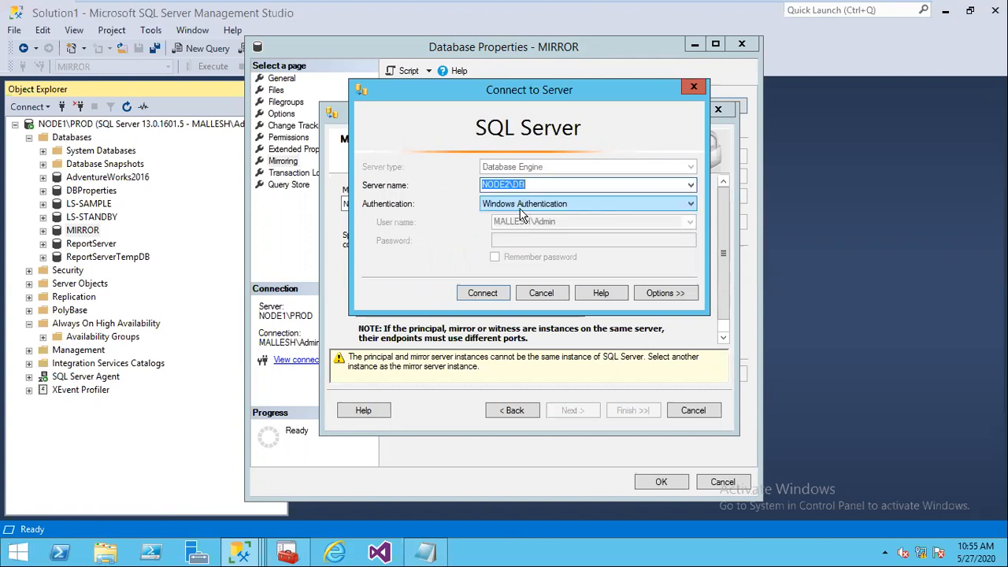
click(483, 294)
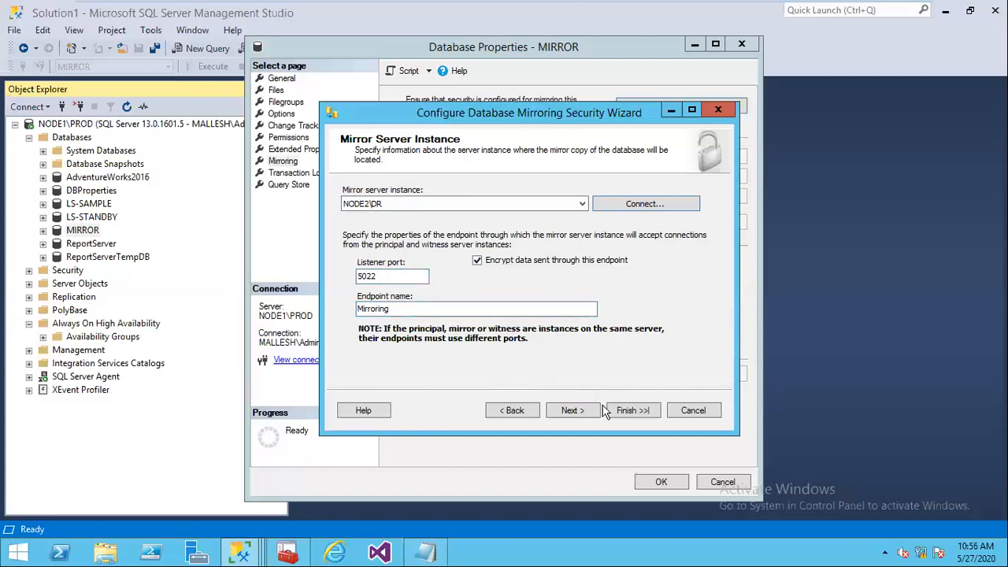
click(572, 416)
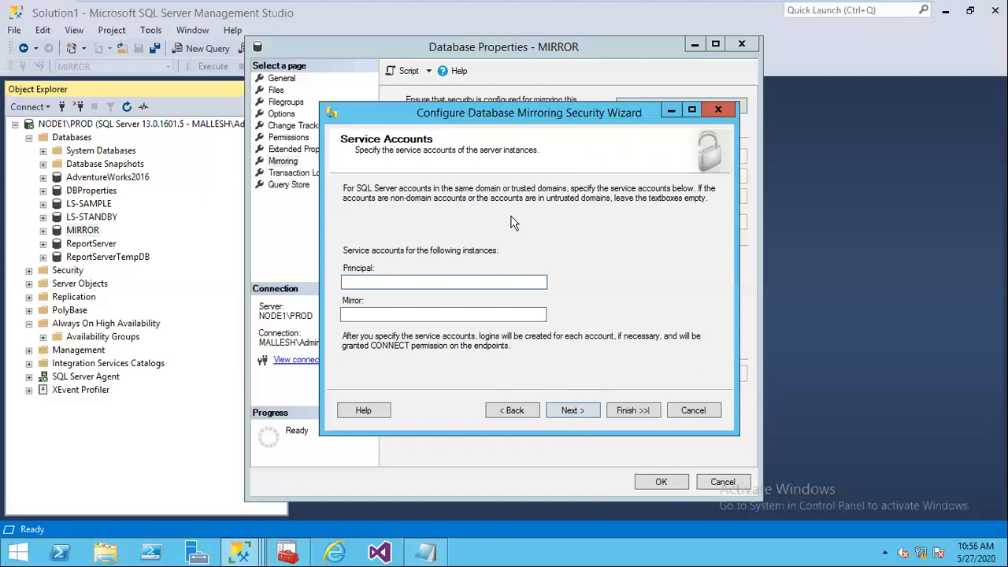
- Leave both service accounts empty and finish the wizard so the endpoints are configured on NODE1\PROD and NODE2\DR
click(574, 411)
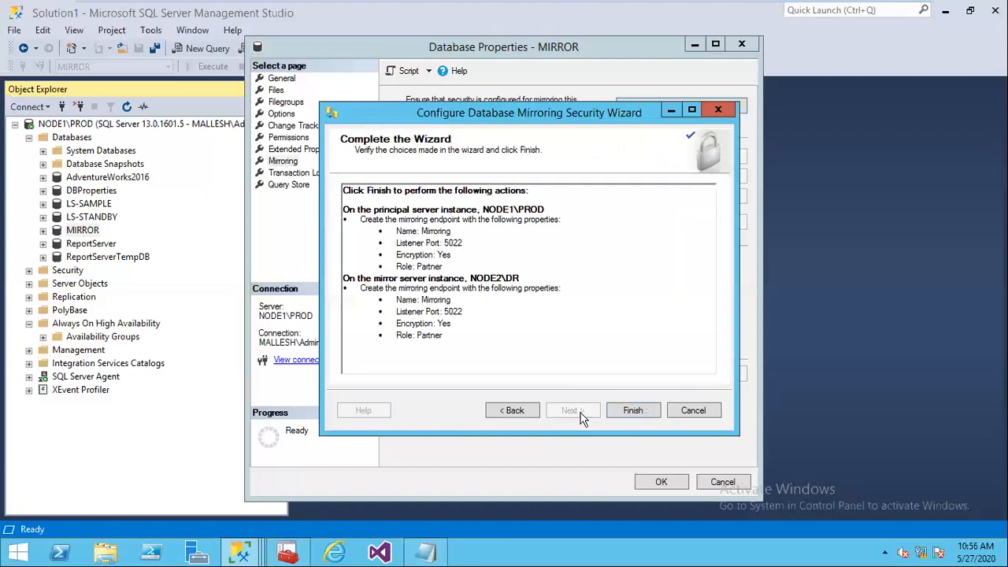
click(615, 412)
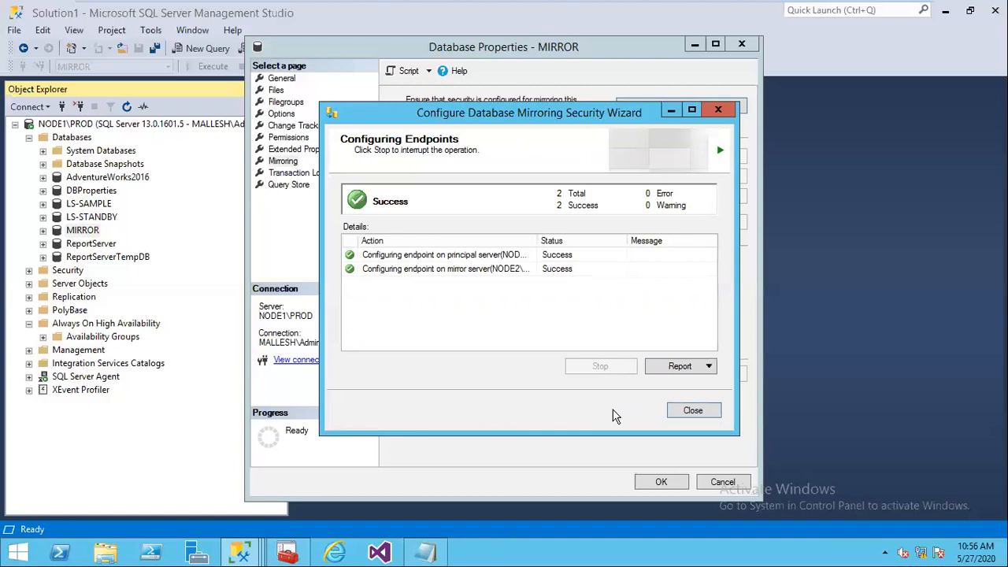
click(694, 413)
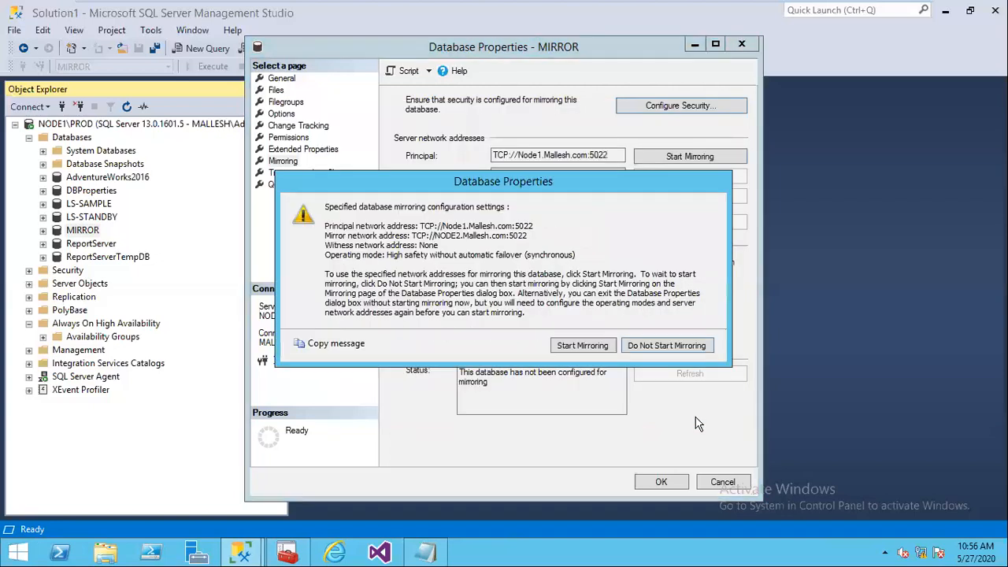
- Try to start mirroring MIRROR in high safety mode without automatic failover, then close its database properties
click(582, 347)
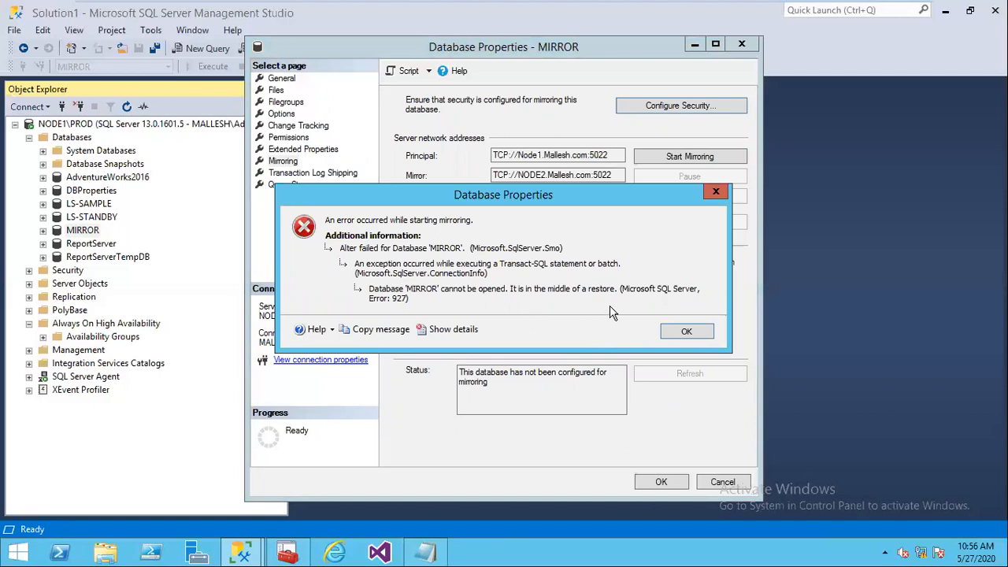
click(682, 332)
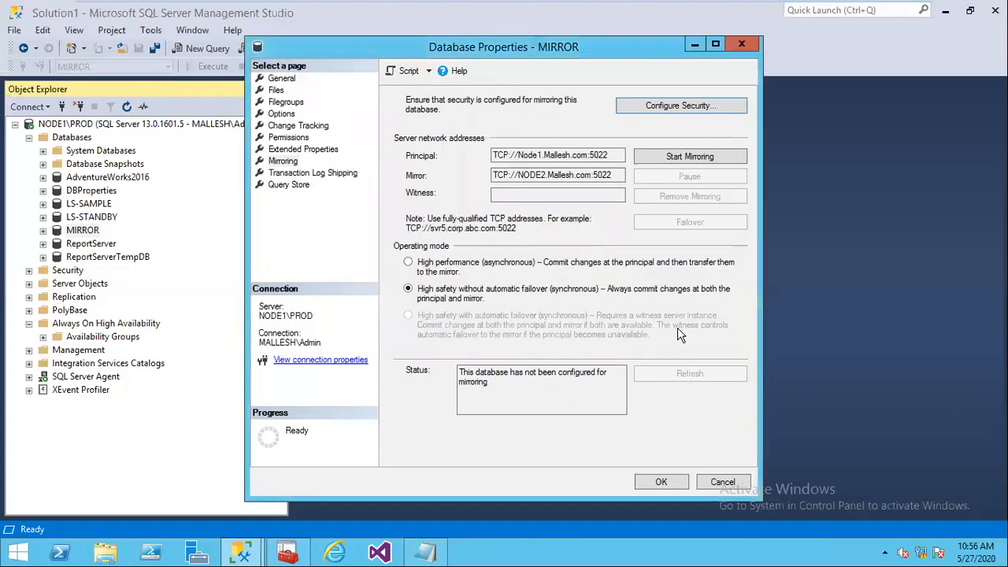
click(662, 482)
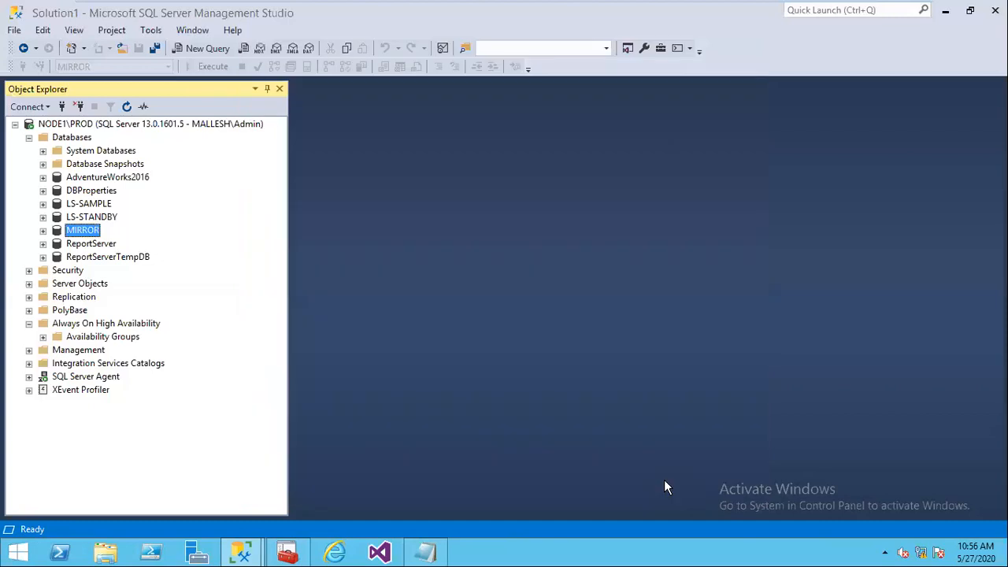
- Refresh the MIRROR database on NODE1\PROD and expand its views and tables
click(128, 107)
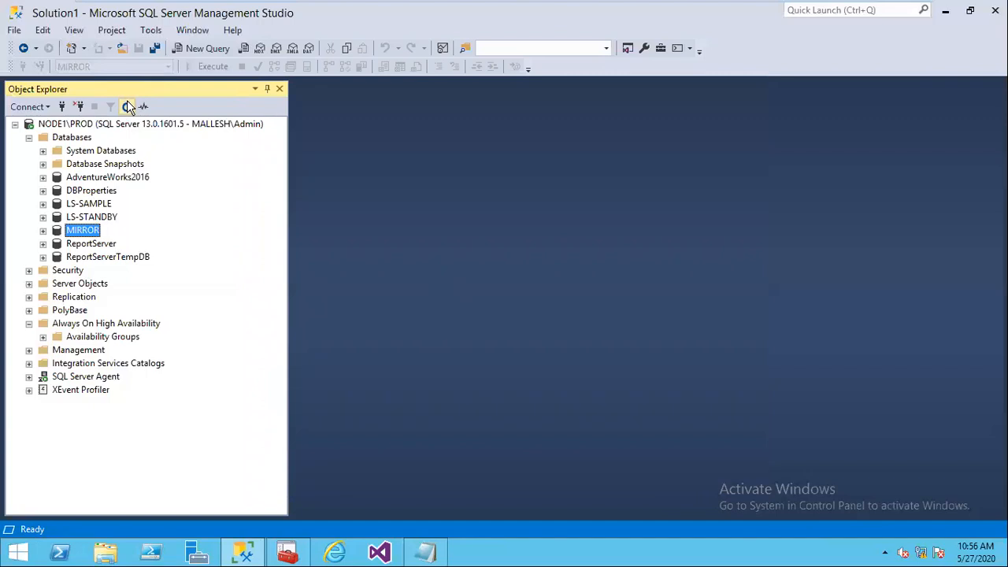
click(43, 230)
click(57, 270)
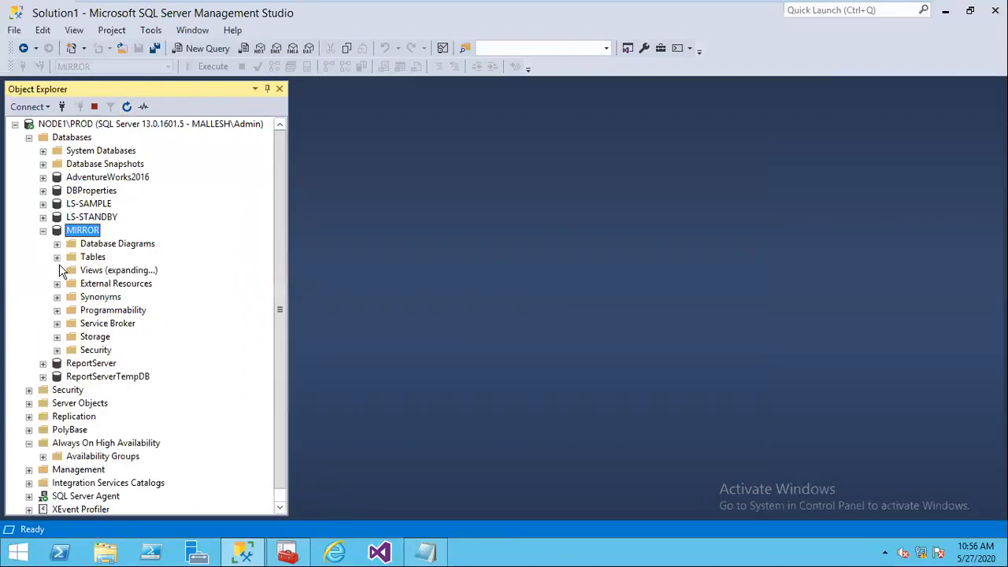
click(57, 257)
- Switch to Node2, refresh its databases and try to expand the MIRROR database on NODE2\DR
mouse_move(720, 9)
click(753, 12)
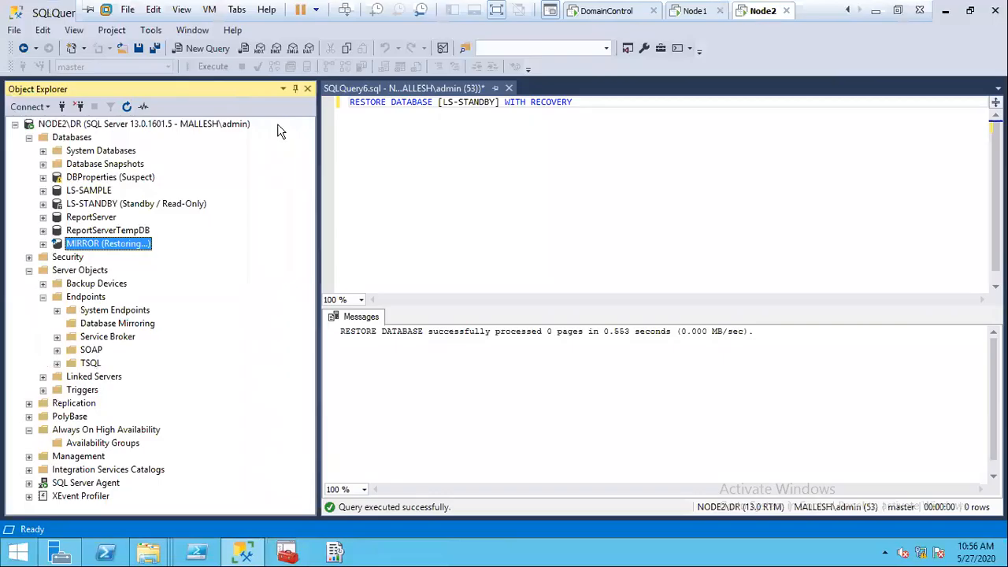
click(76, 139)
click(126, 108)
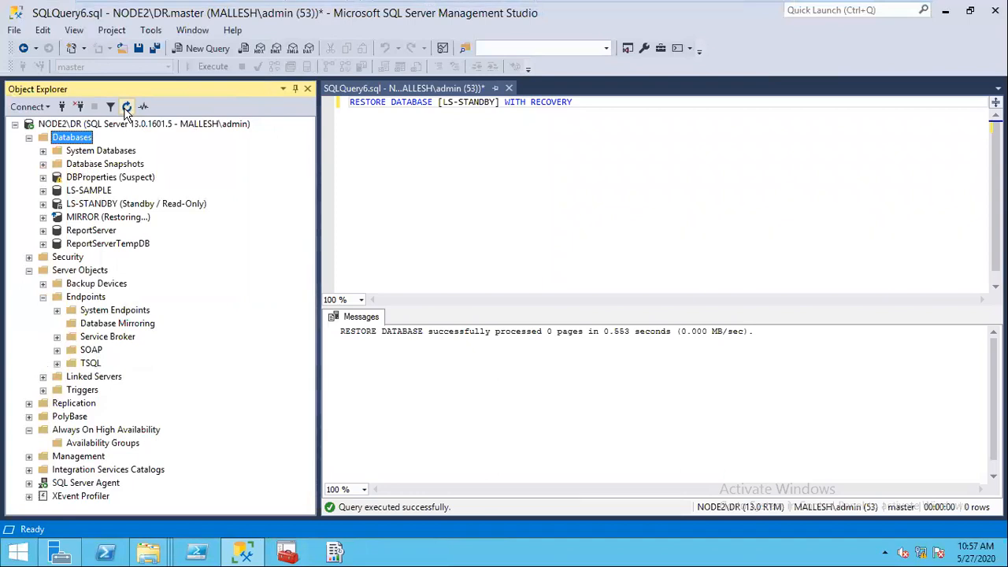
click(107, 217)
click(44, 218)
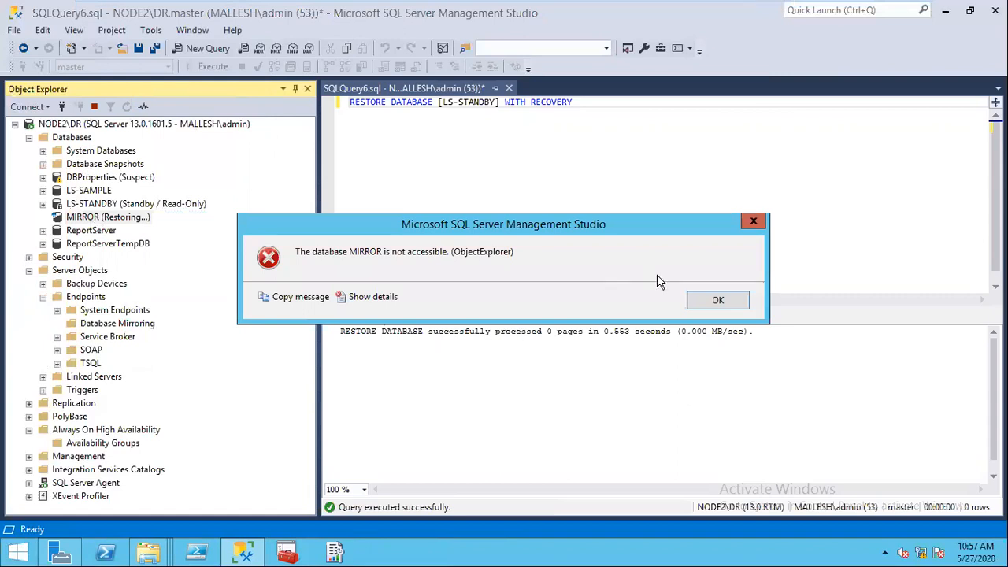
click(704, 301)
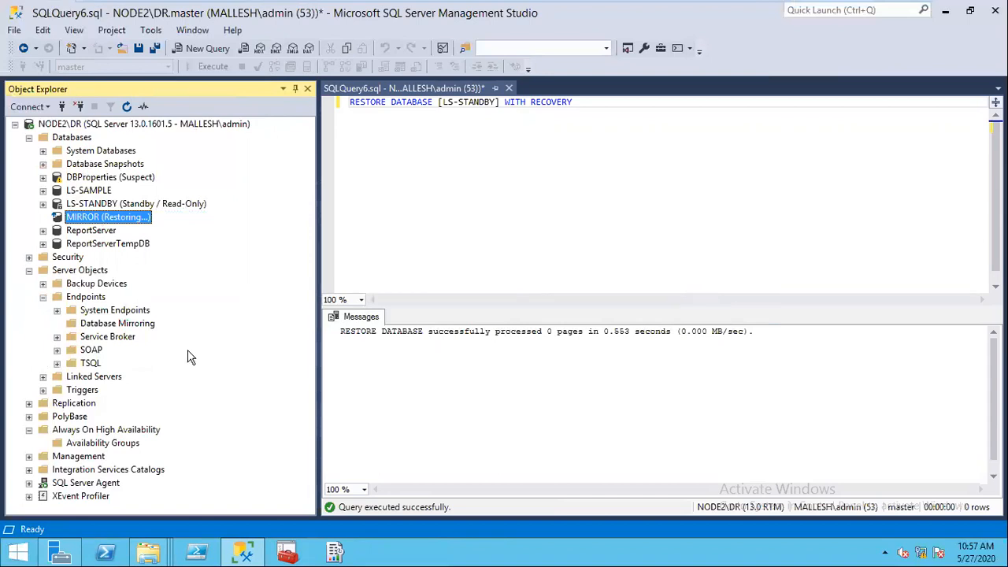
- Switch to Node1 and list the database mirroring endpoints under the server objects of NODE1\PROD
click(697, 11)
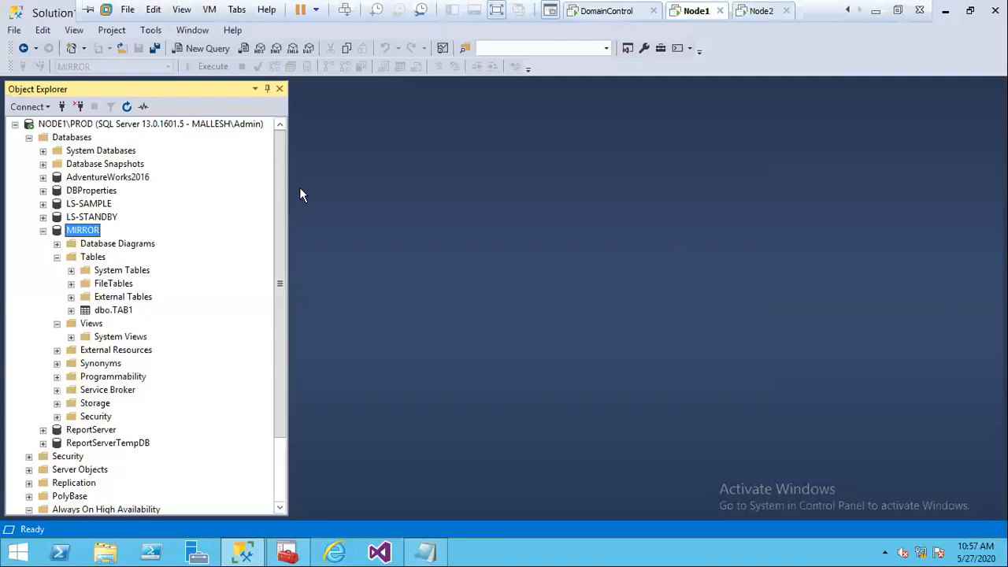
click(45, 231)
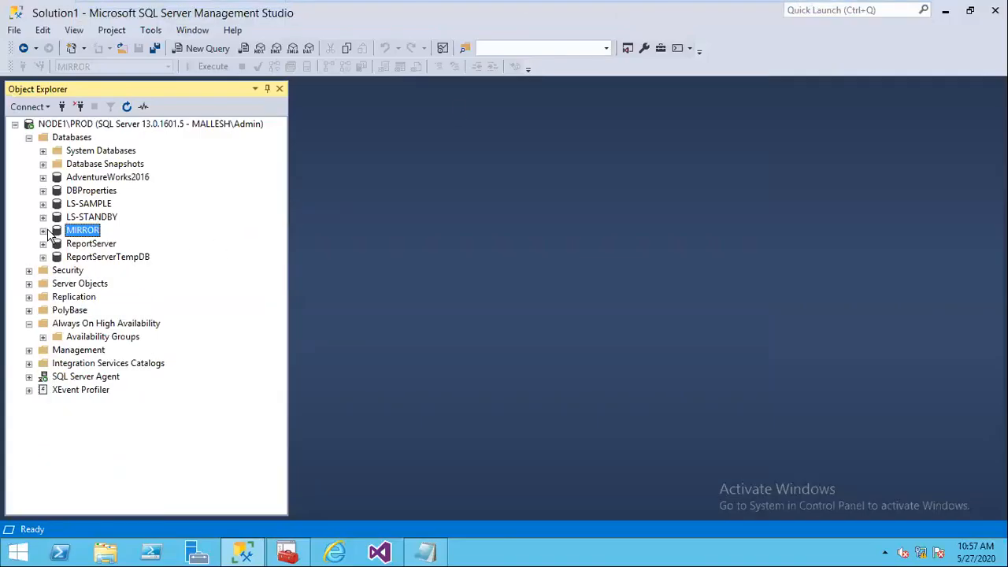
click(29, 284)
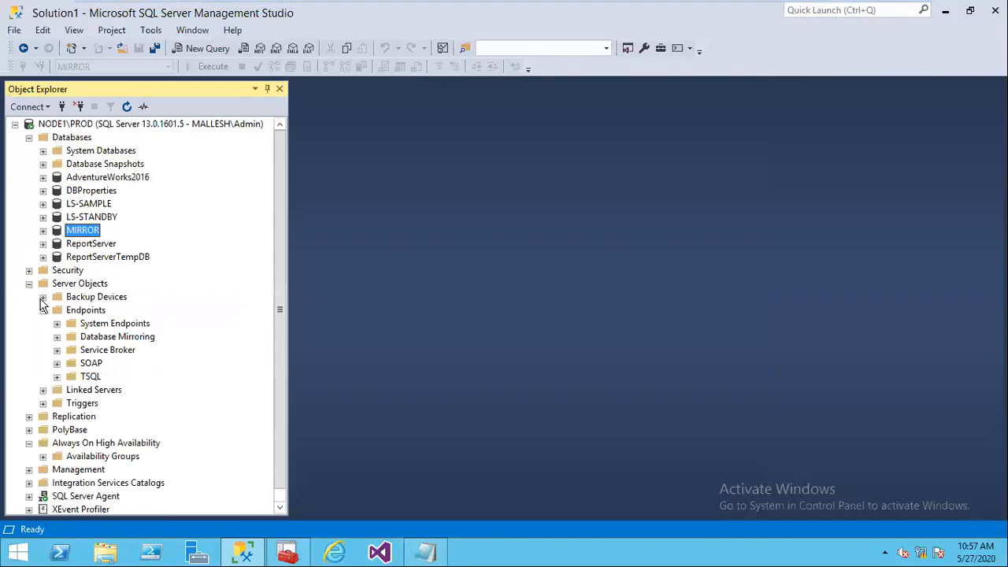
click(87, 338)
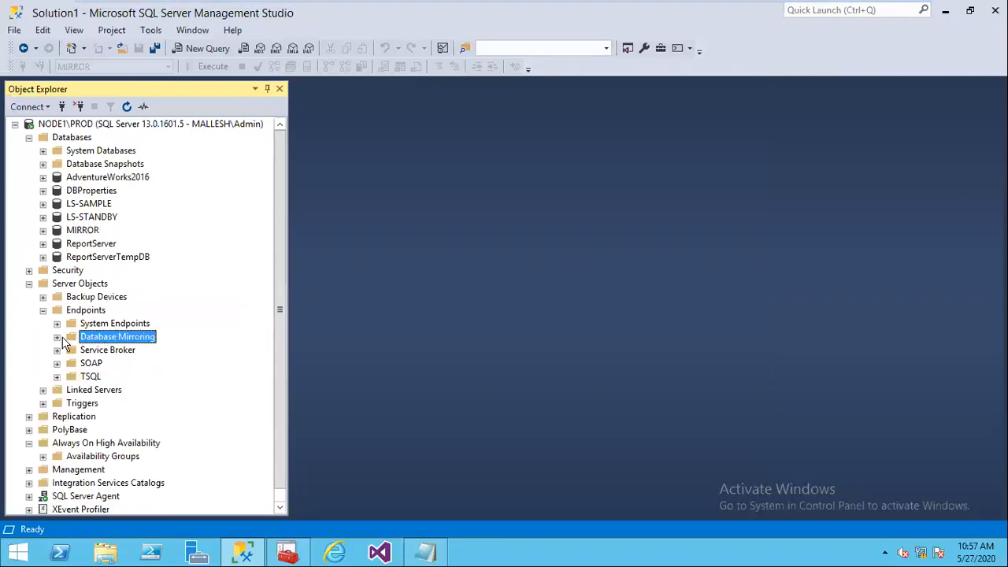
double_click(69, 339)
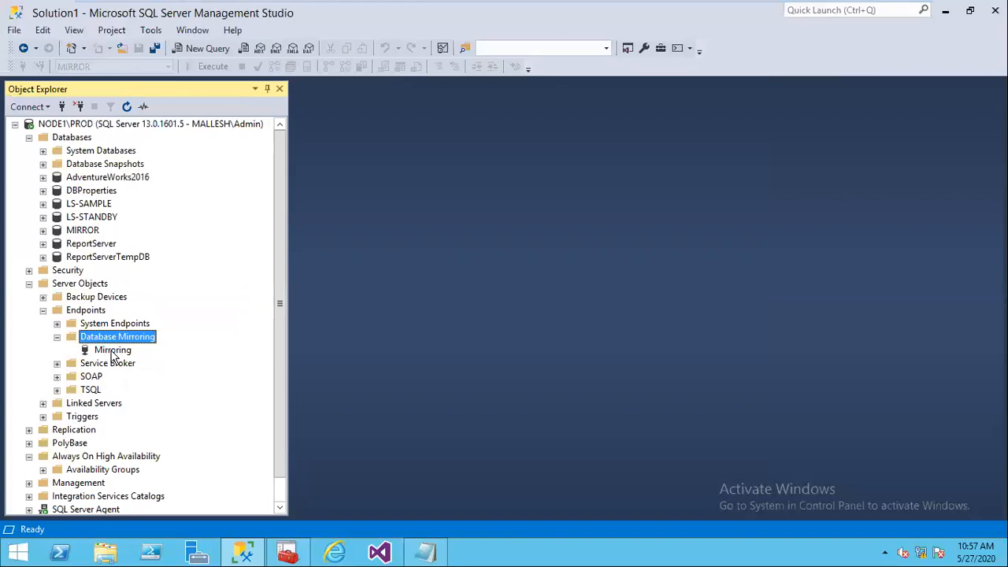
- Switch to Node2, refresh the endpoints of NODE2\DR and list its database mirroring endpoints
click(756, 8)
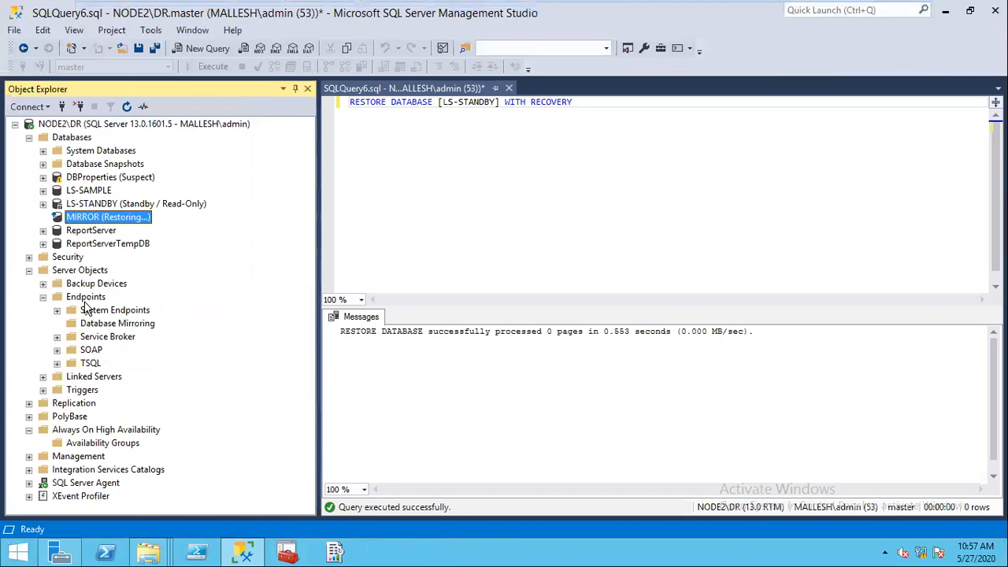
click(85, 297)
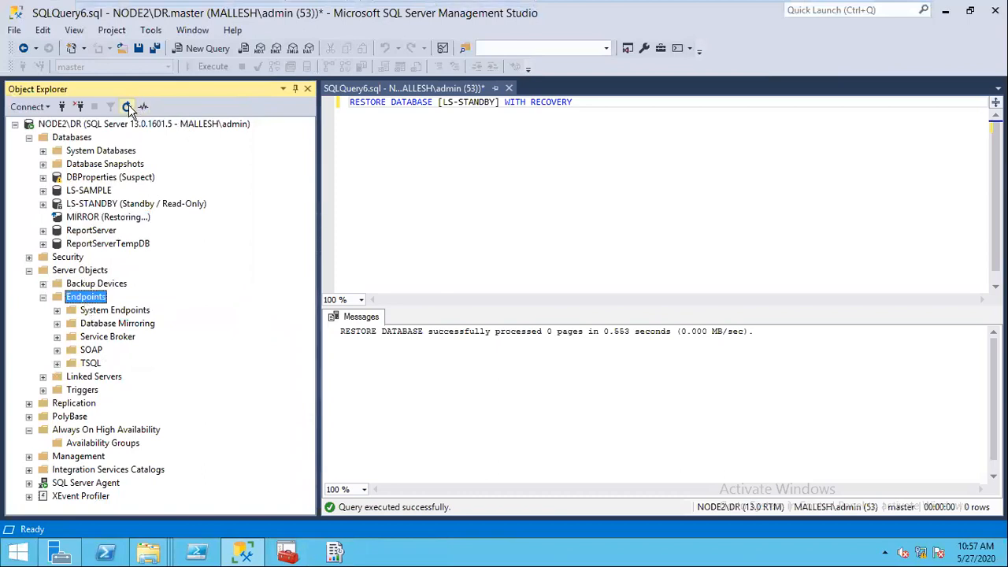
click(57, 323)
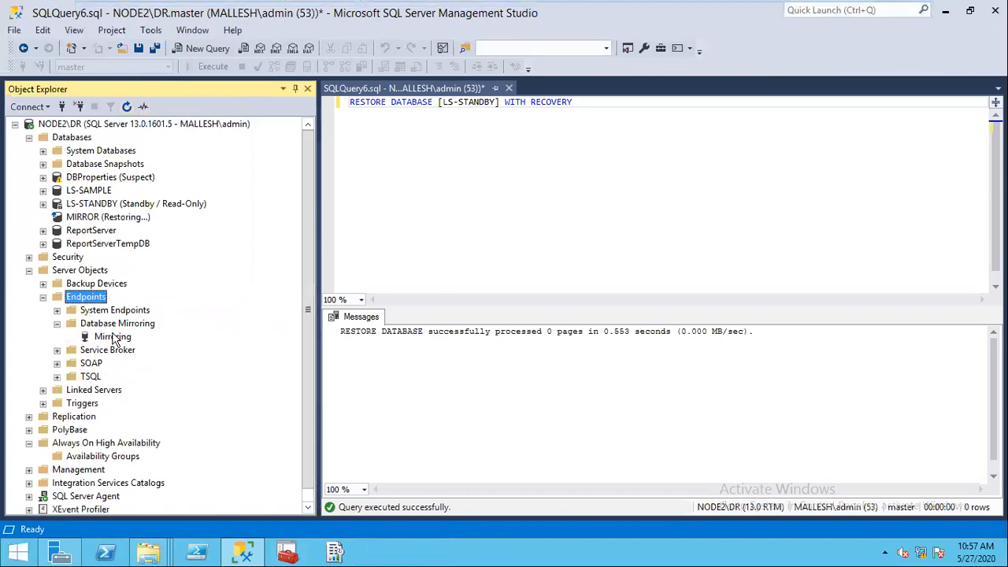
- Return to Node1 and refresh the database mirroring endpoints and the databases of NODE1\PROD
mouse_move(652, 8)
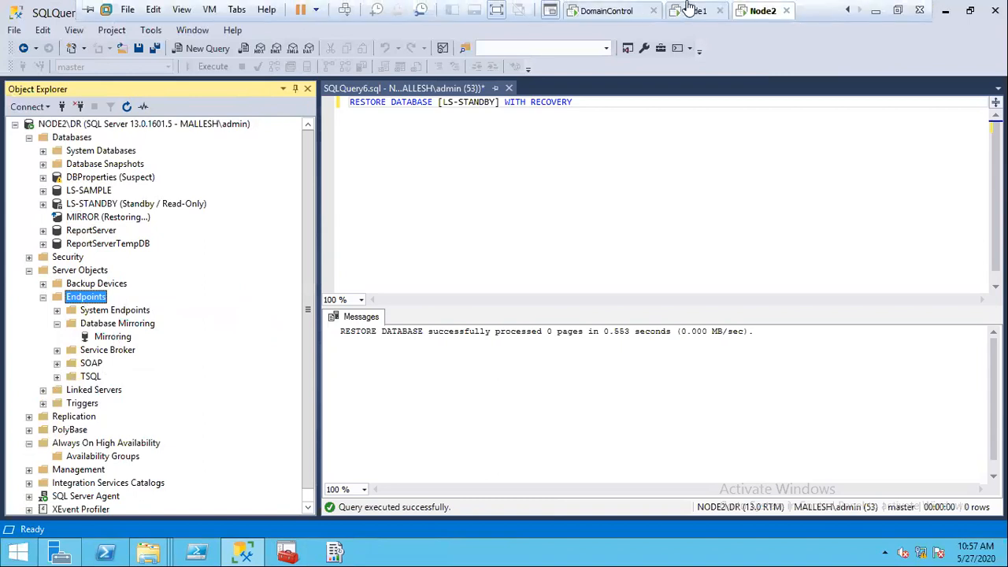
click(690, 9)
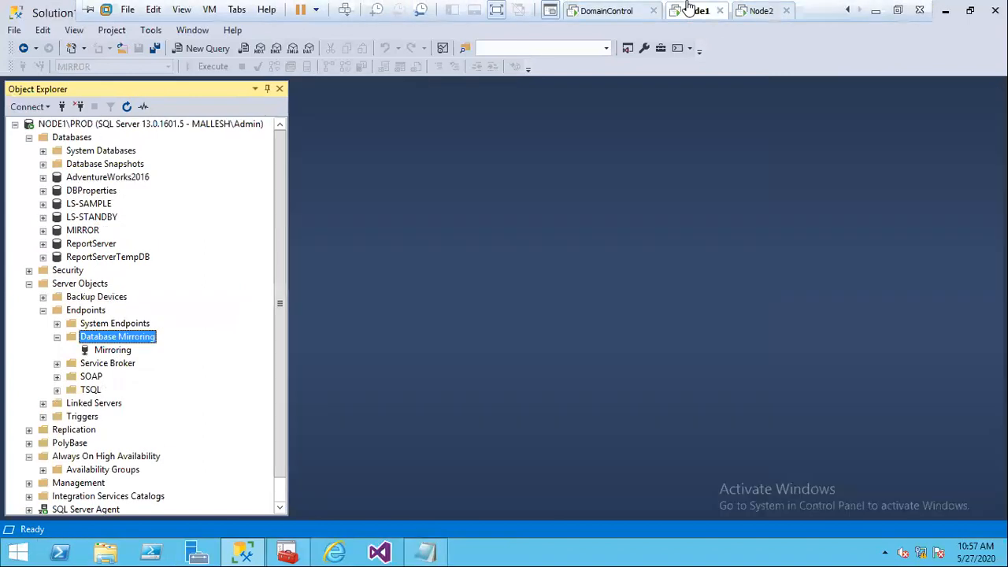
right_click(137, 339)
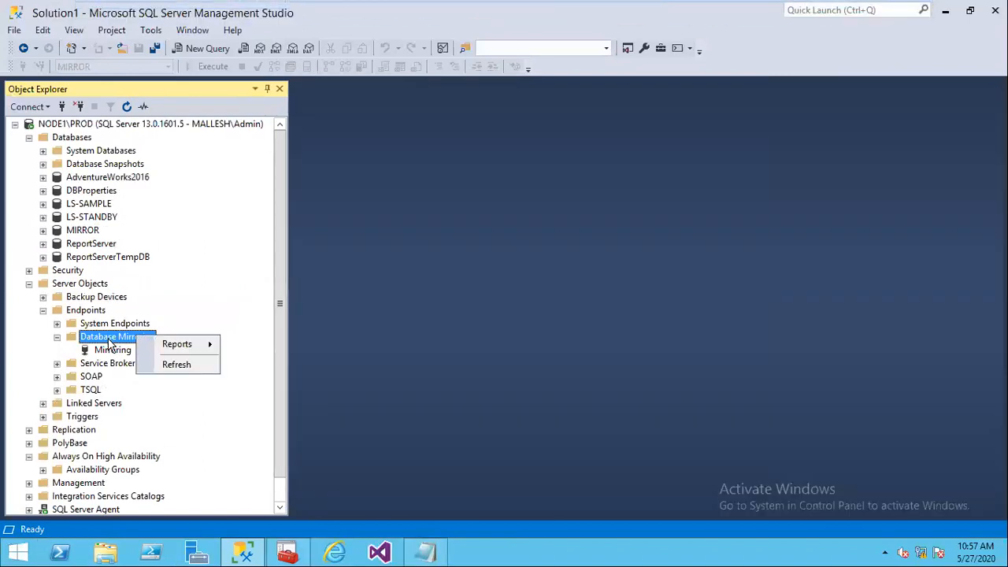
click(197, 364)
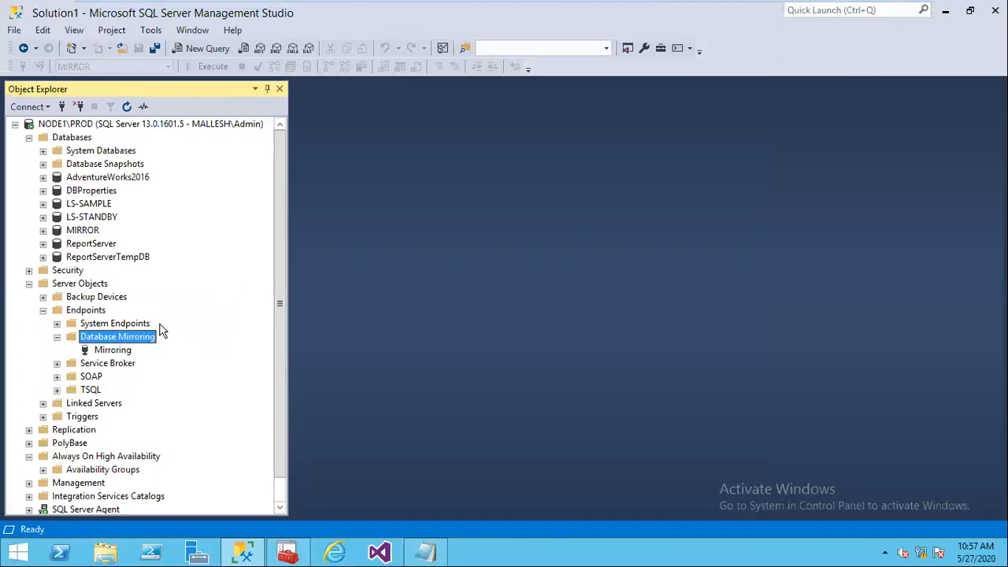
click(70, 140)
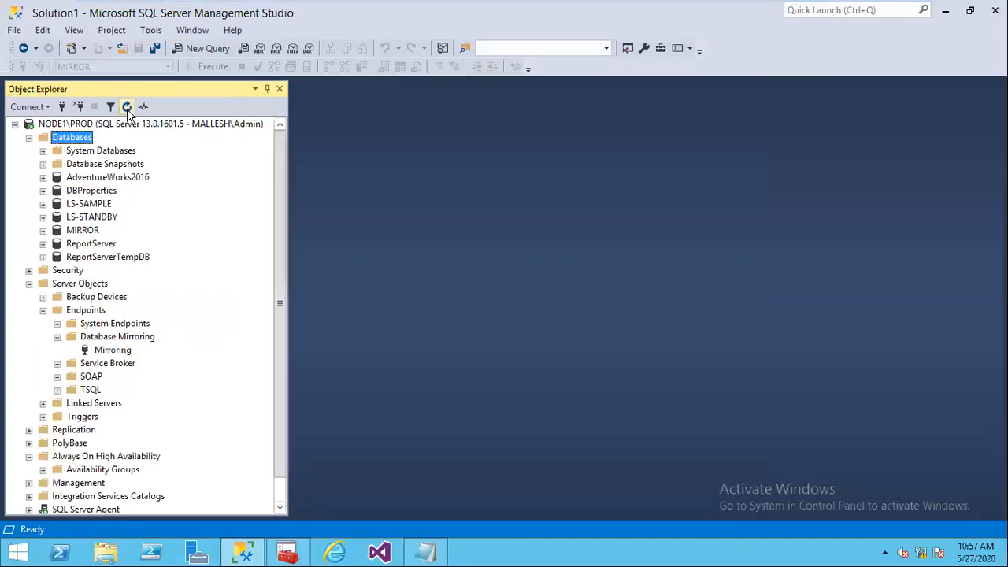
- Reopen the mirroring security wizard for the MIRROR database on NODE1\PROD and advance to the witness server choice
click(93, 231)
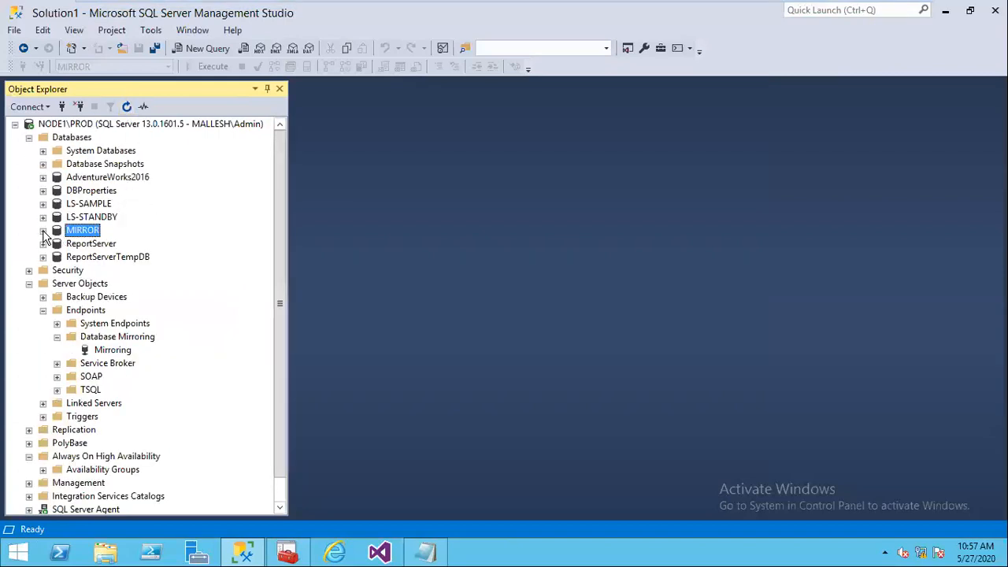
click(42, 231)
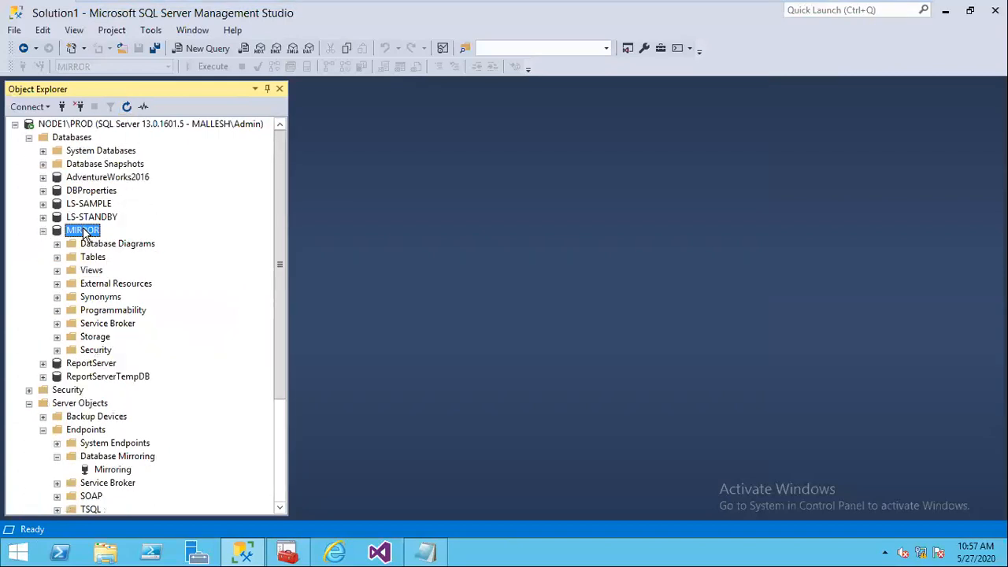
right_click(83, 231)
mouse_move(162, 300)
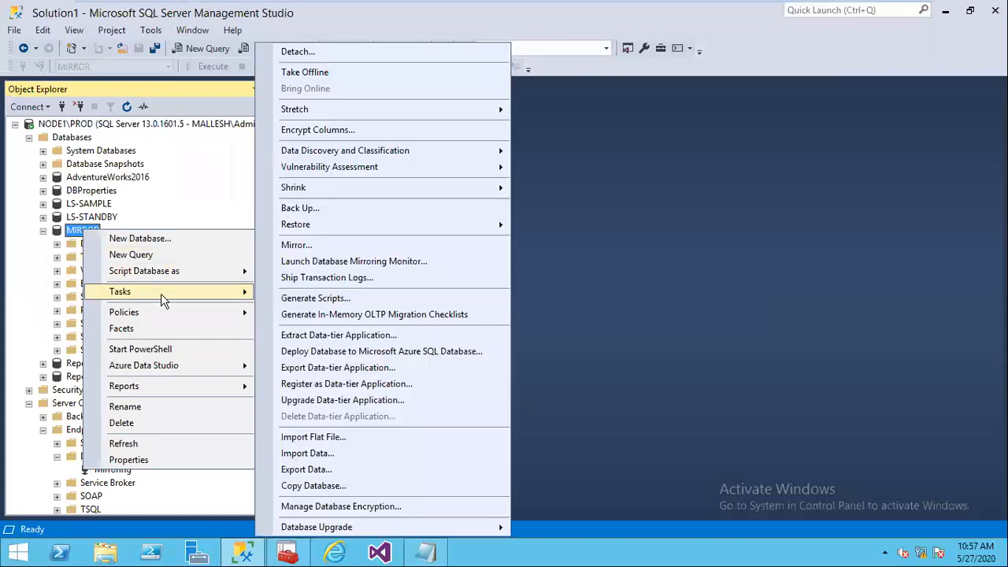
click(315, 244)
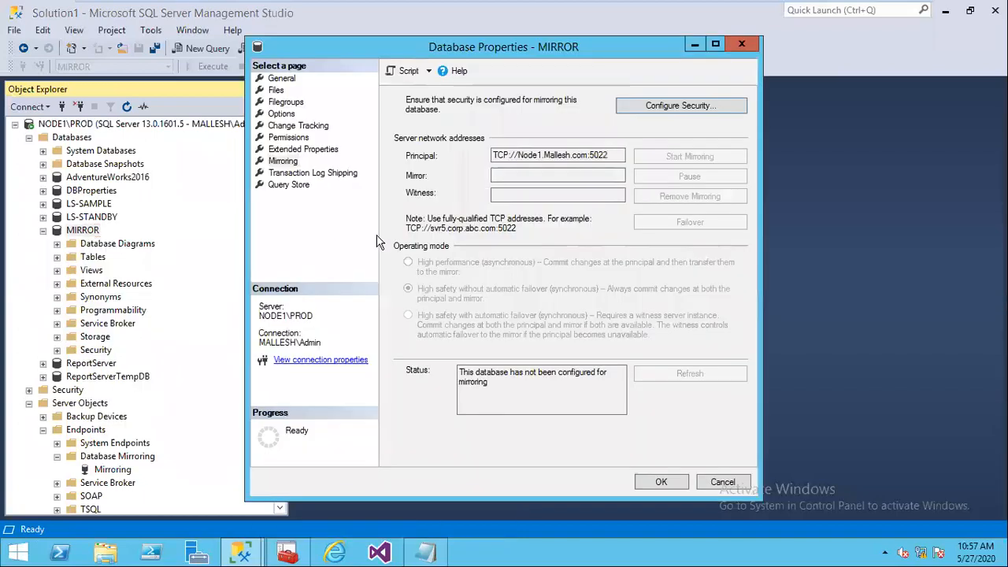
click(679, 108)
click(573, 411)
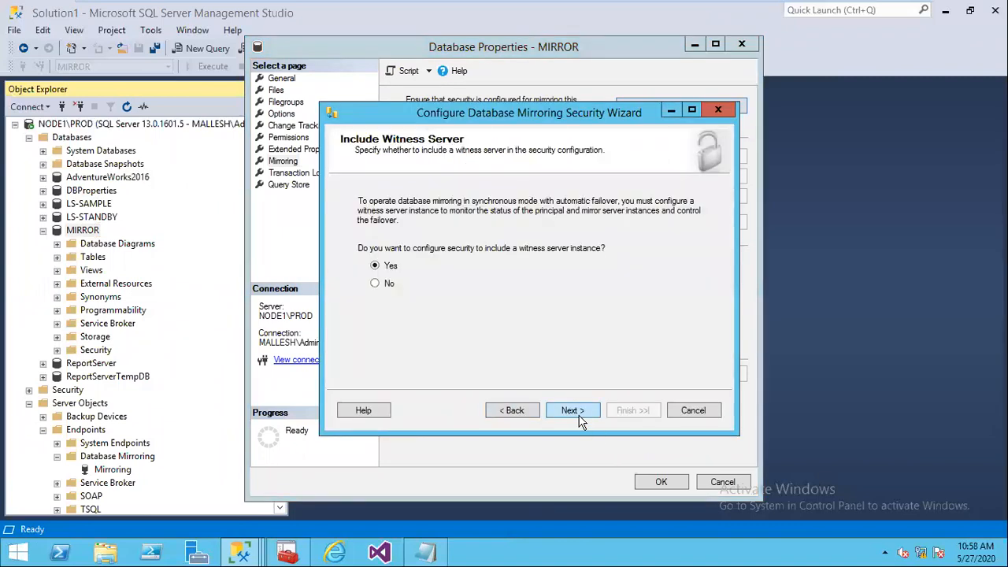
- Exclude a witness server, keep the principal endpoint settings and connect to mirror instance NODE2\DR with Windows Authentication
click(387, 286)
click(581, 419)
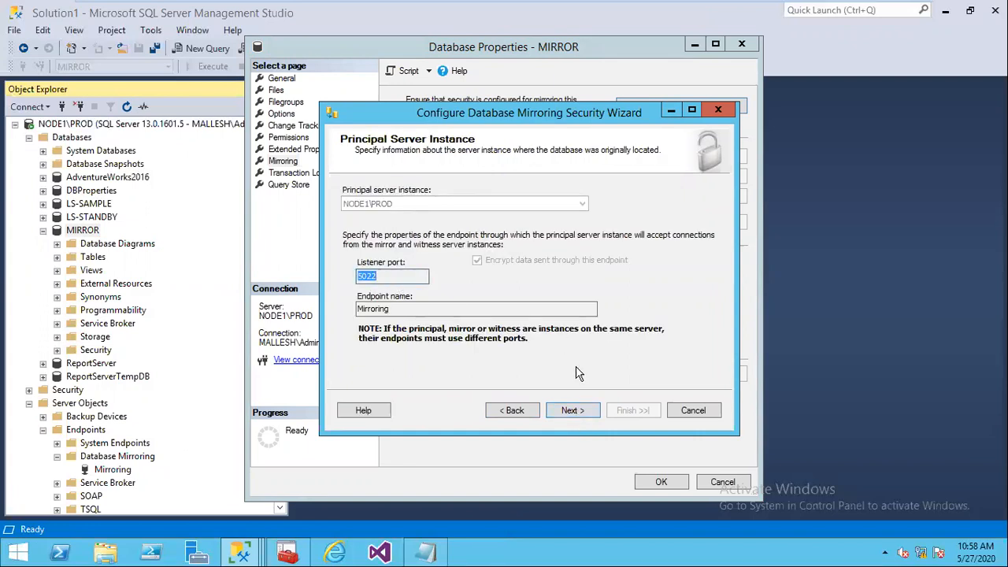
click(572, 410)
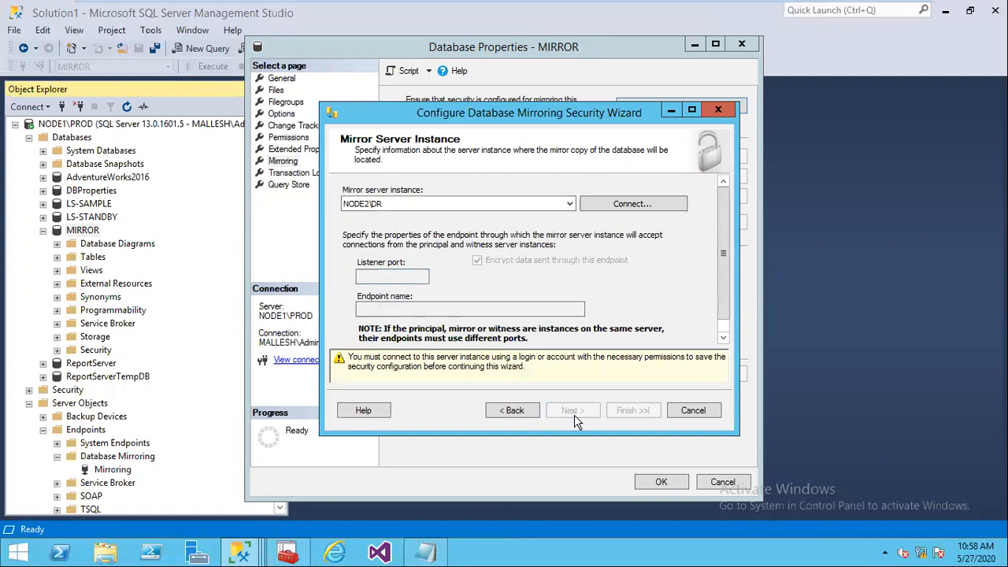
click(630, 205)
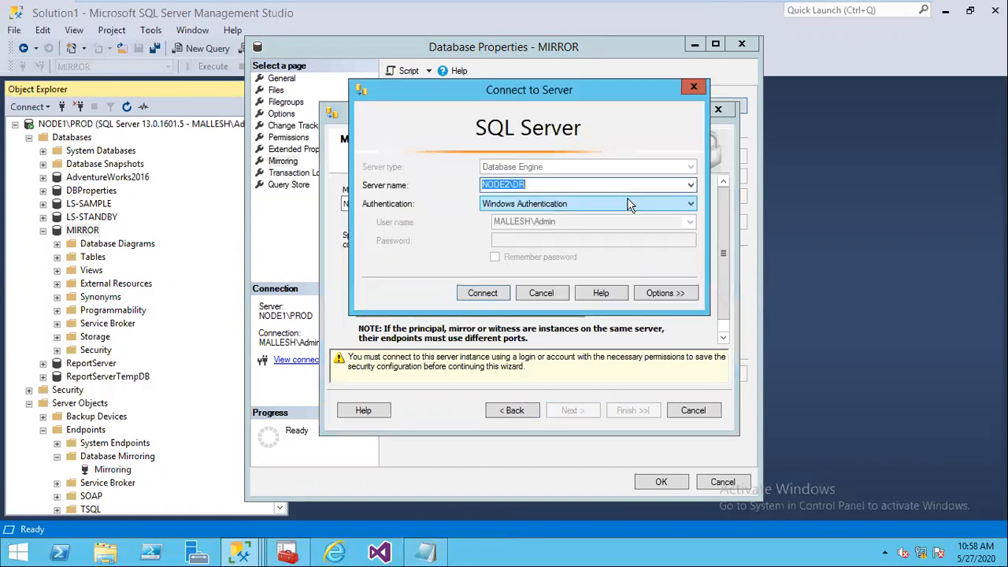
click(475, 294)
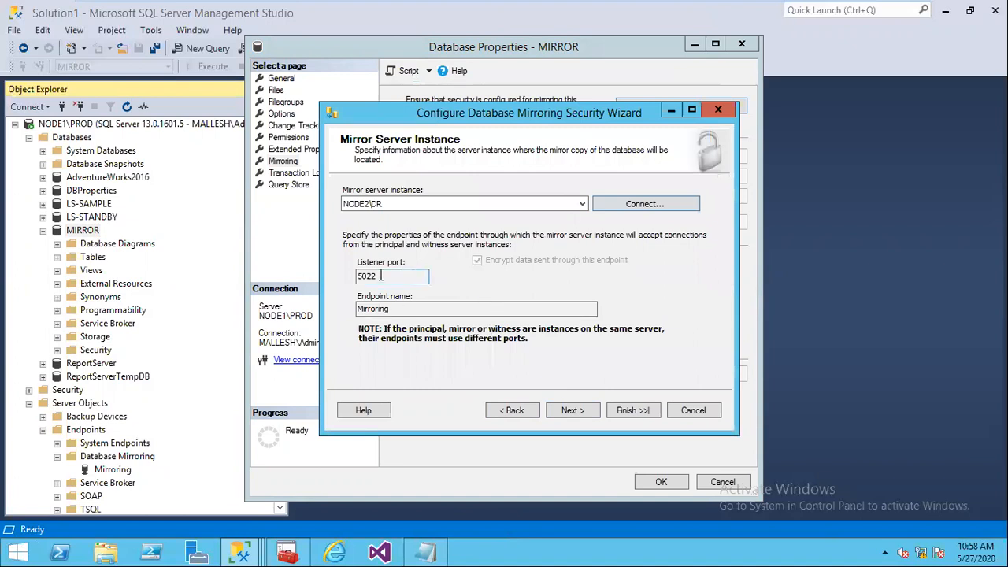
- Leave both service accounts blank, finish the mirroring security wizard and close its endpoint configuration results
click(573, 411)
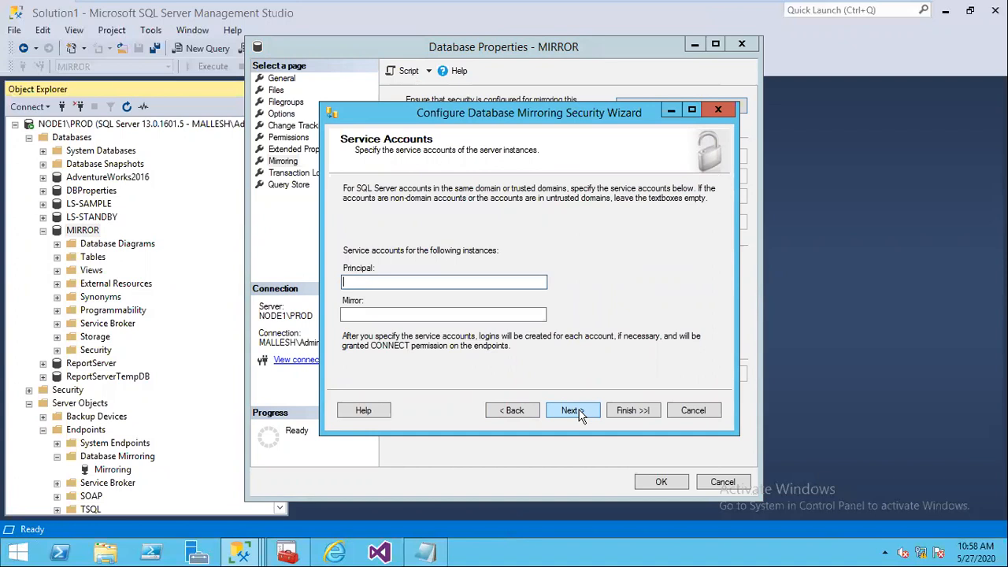
click(573, 410)
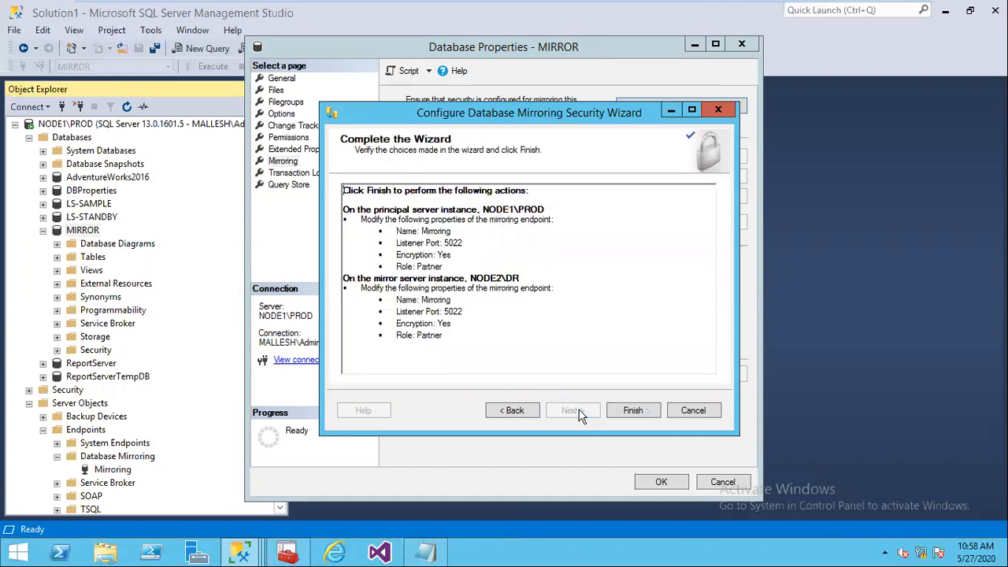
click(623, 413)
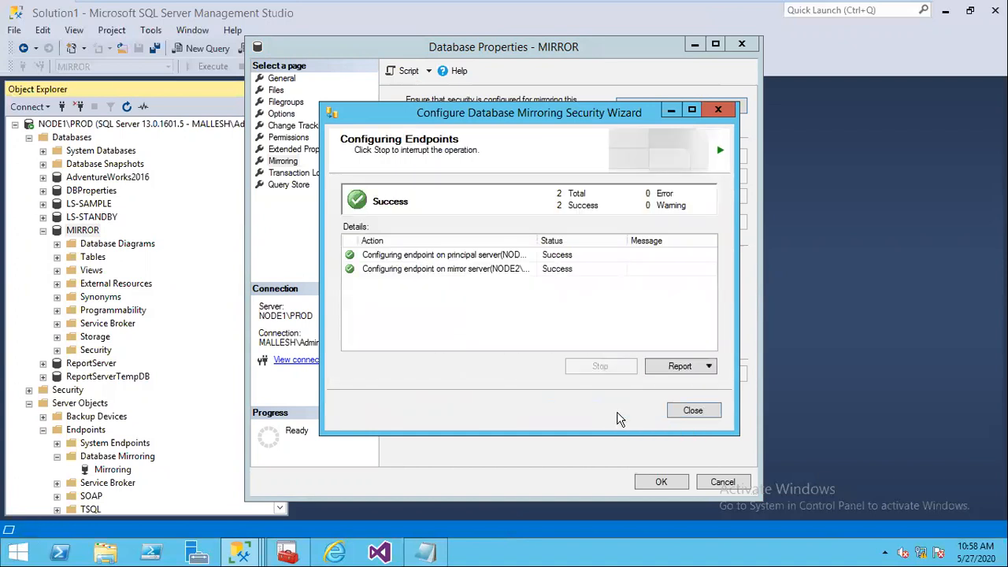
drag(536, 239, 561, 240)
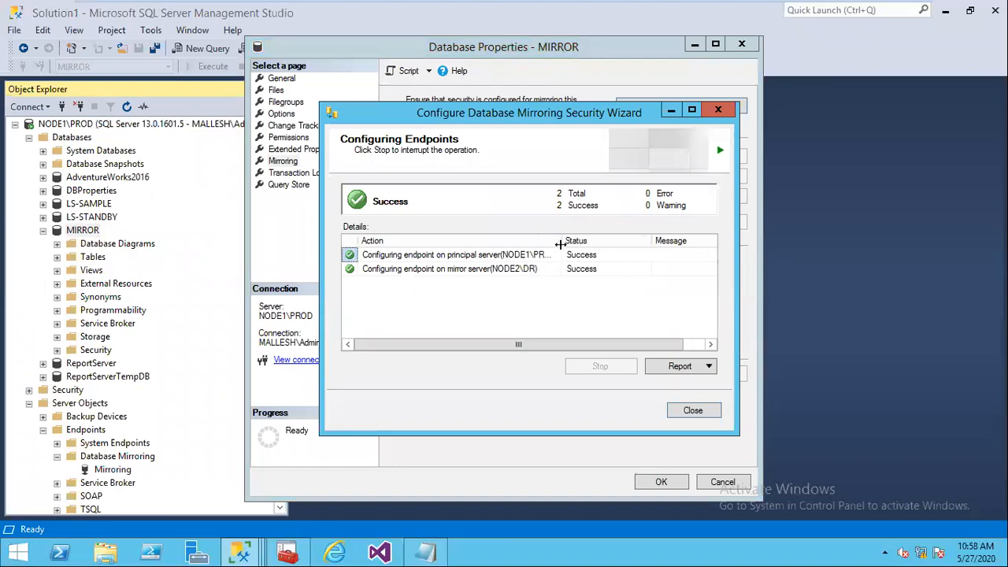
click(692, 415)
- Try to start mirroring for the MIRROR database, then cancel its database properties
click(590, 347)
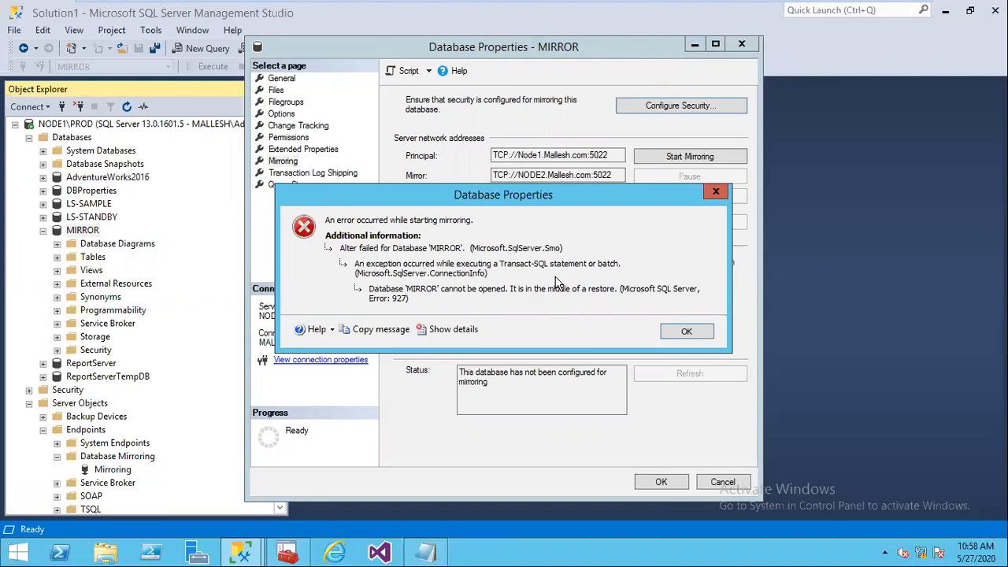
click(682, 332)
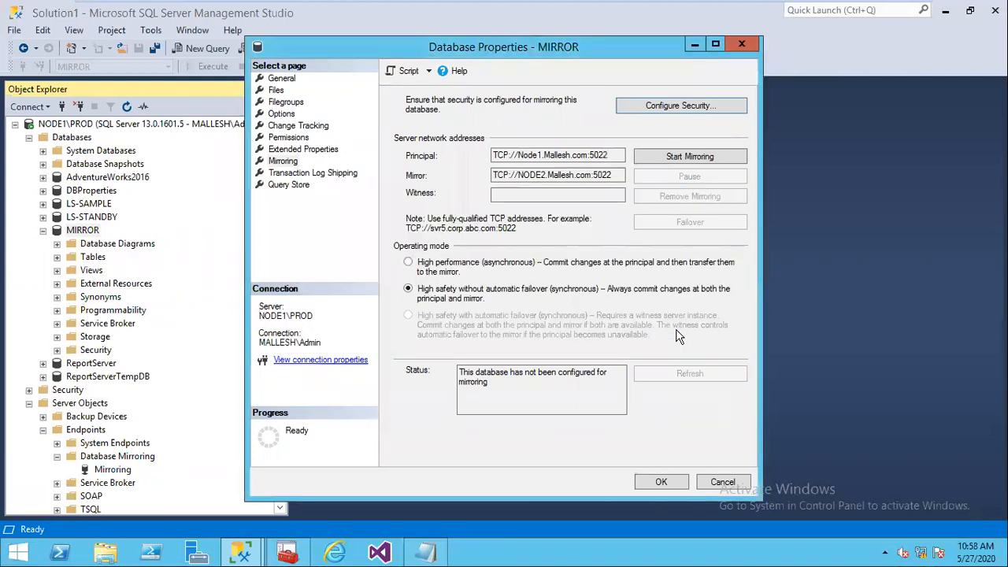
click(722, 483)
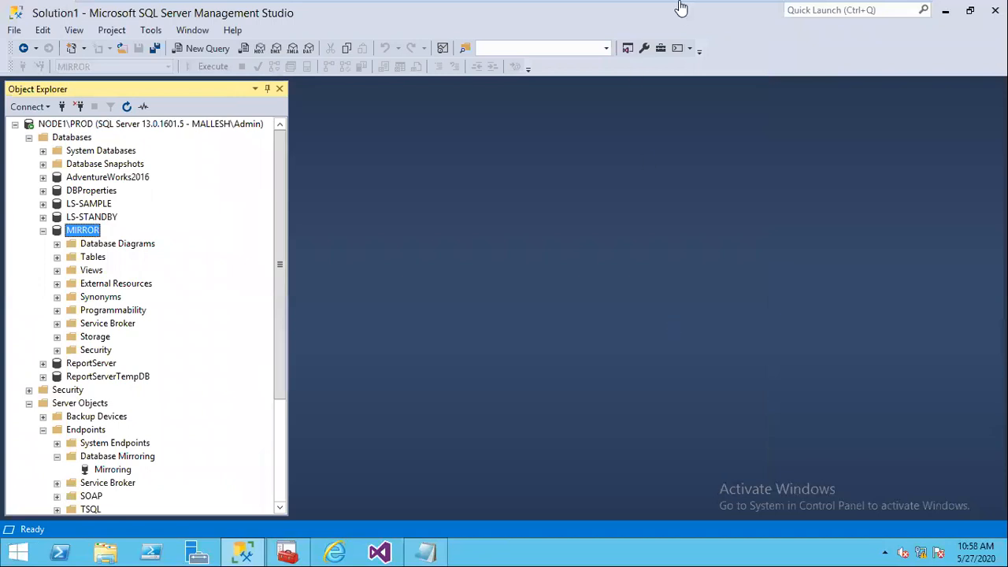
- Switch to Node2, refresh the databases of NODE2\DR and check the state of the MIRROR database
mouse_move(682, 9)
click(758, 11)
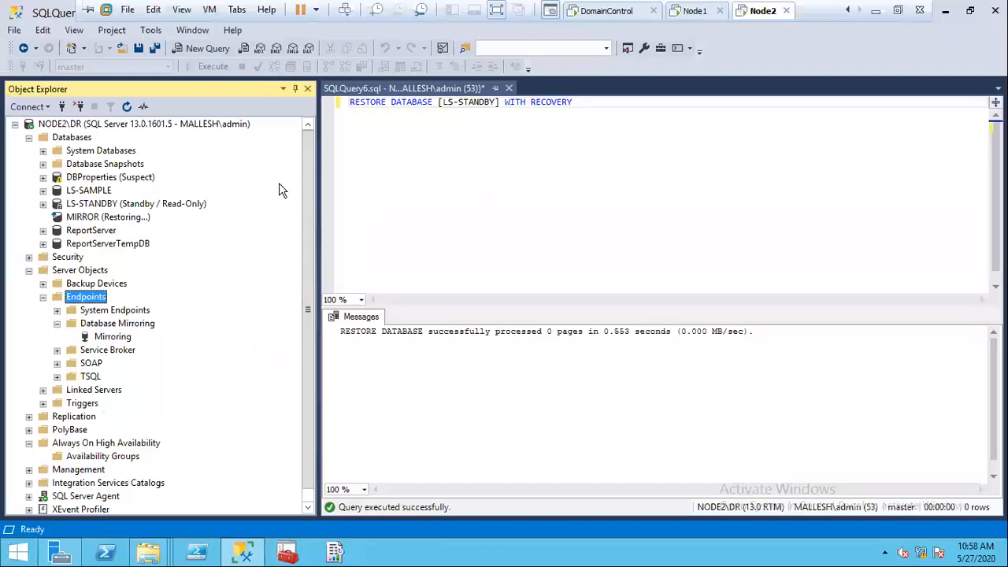
click(74, 139)
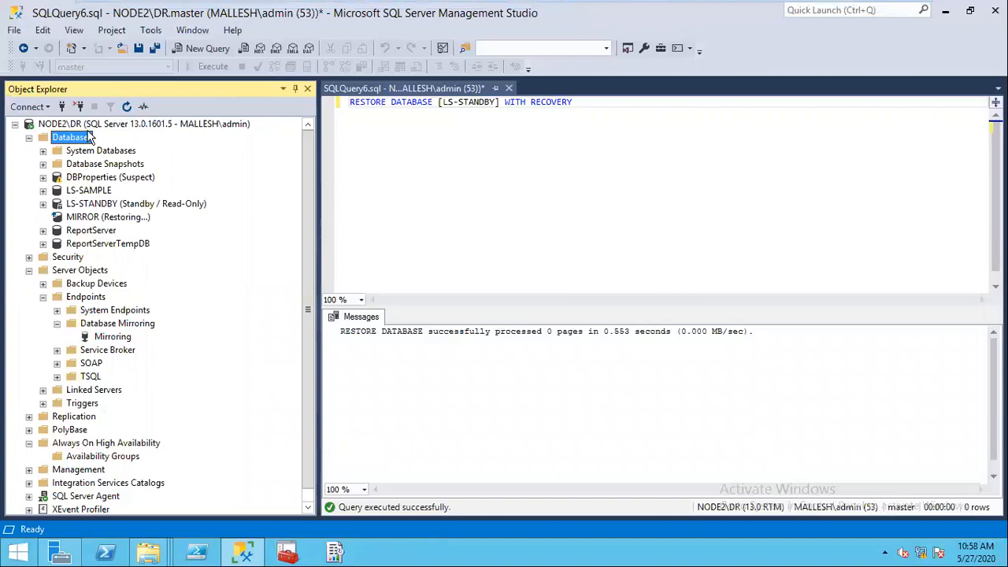
click(127, 107)
click(119, 218)
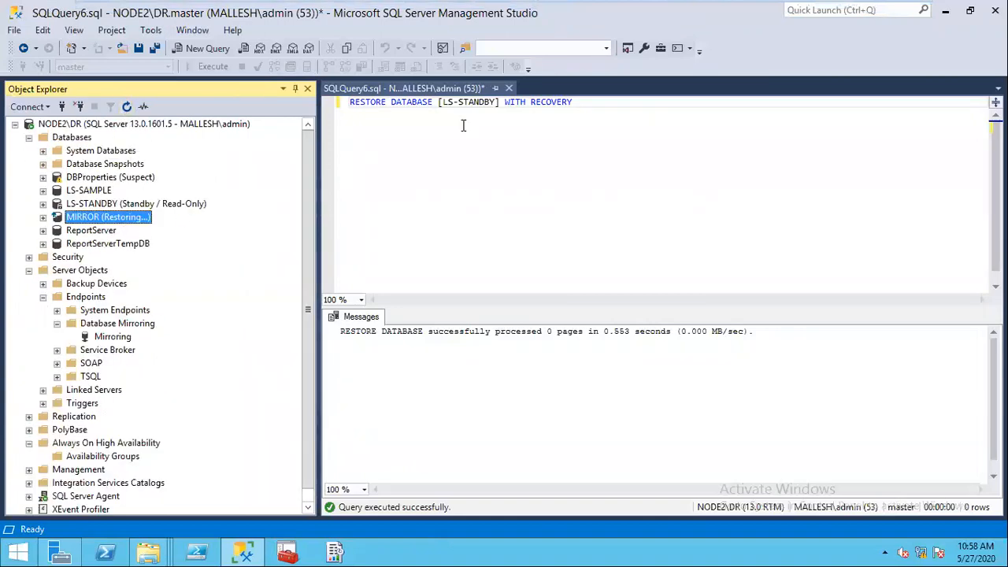
click(75, 141)
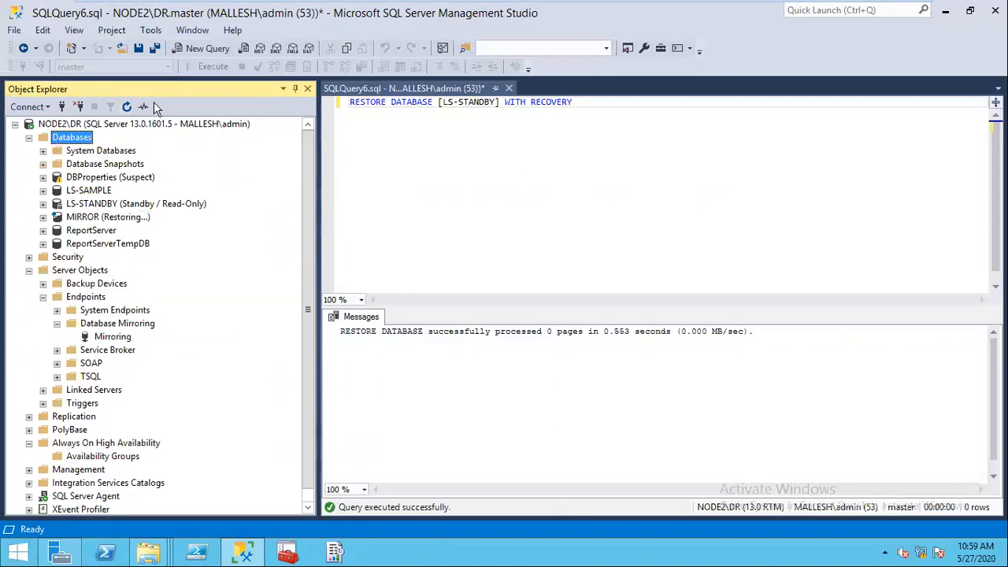
- Run RESTORE DATABASE MIRROR WITH RECOVERY in a new query on NODE2\DR and refresh its databases
click(195, 52)
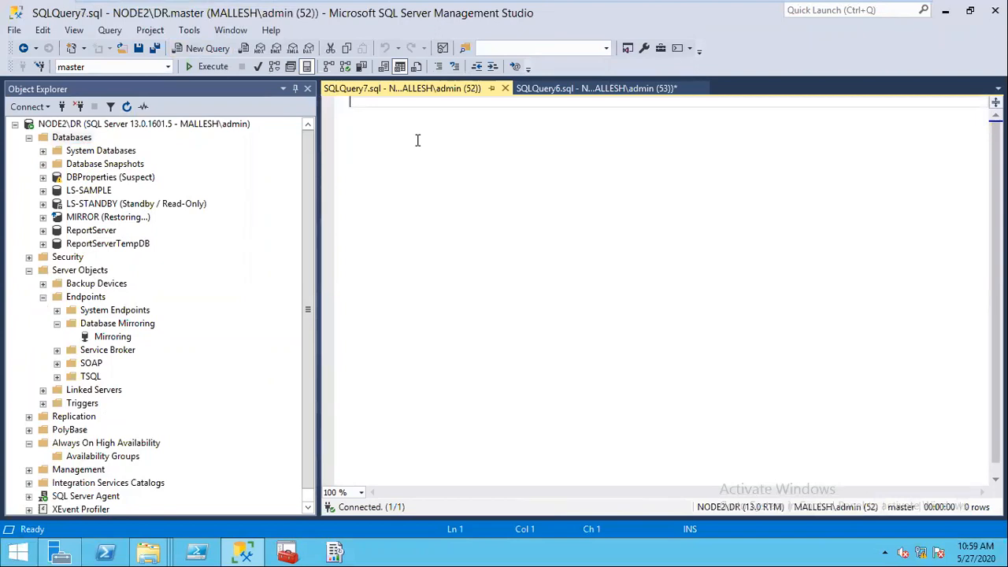
click(120, 223)
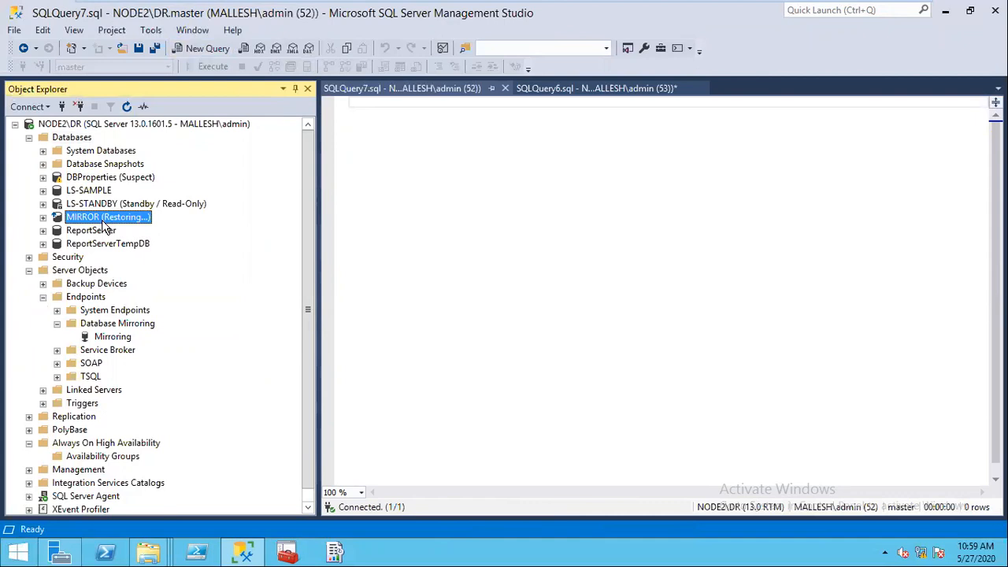
click(433, 128)
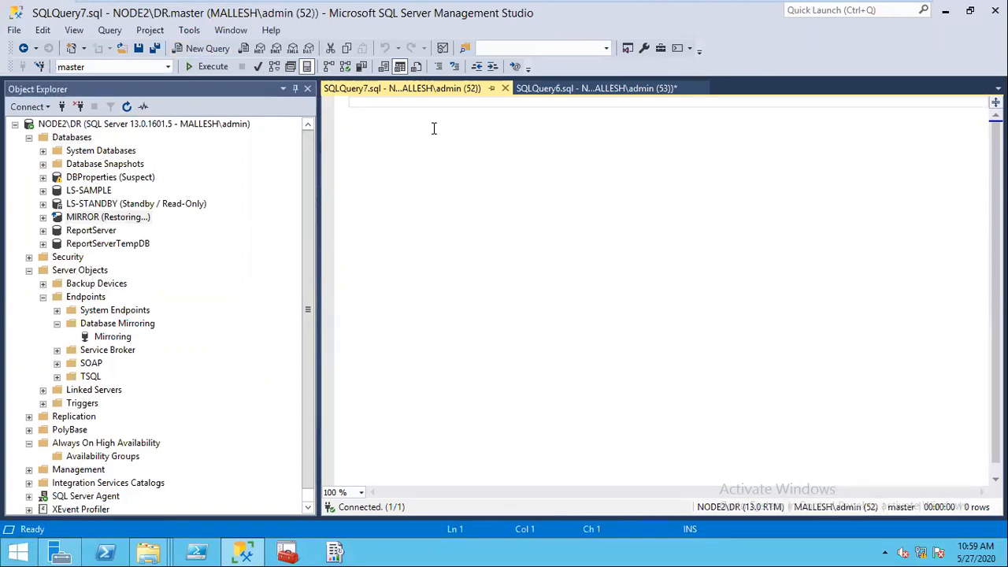
text(RESTE)
key(BackSpace)
text(ORE DATABASE WITH)
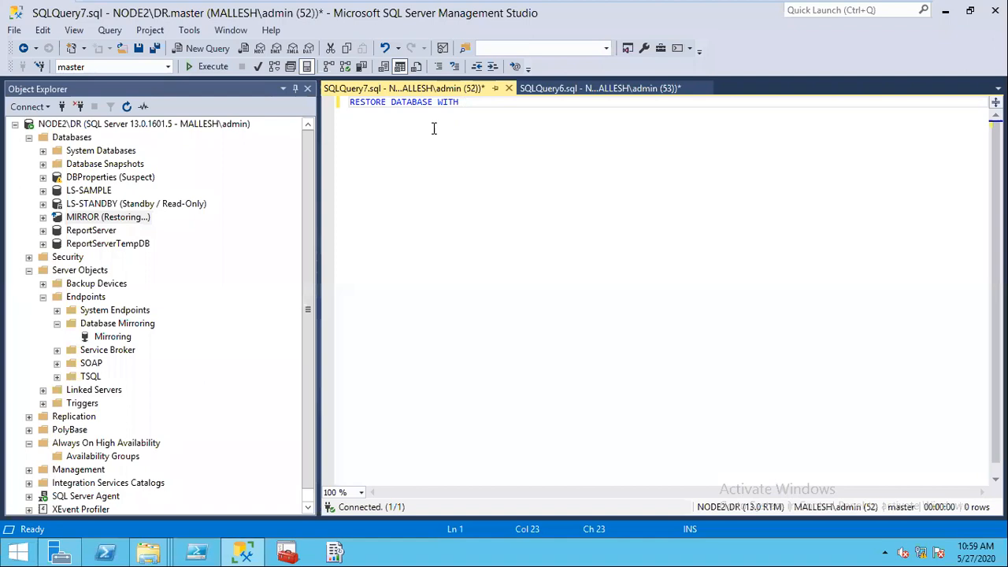
key(BackSpace)
key(BackSpace)
key(BackSpace)
key(BackSpace)
text(MIRROR)
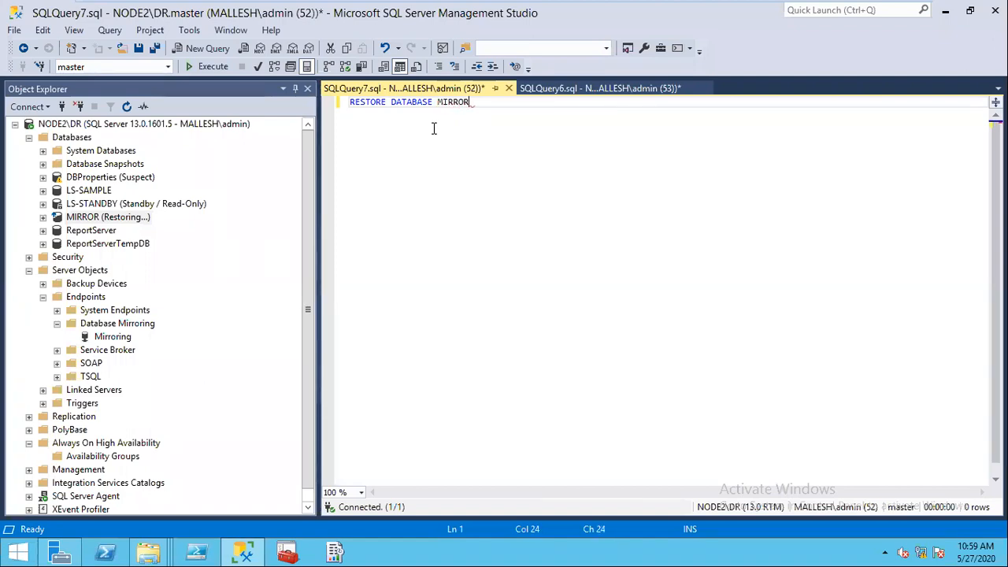
text( WITH RECOVERY)
click(213, 71)
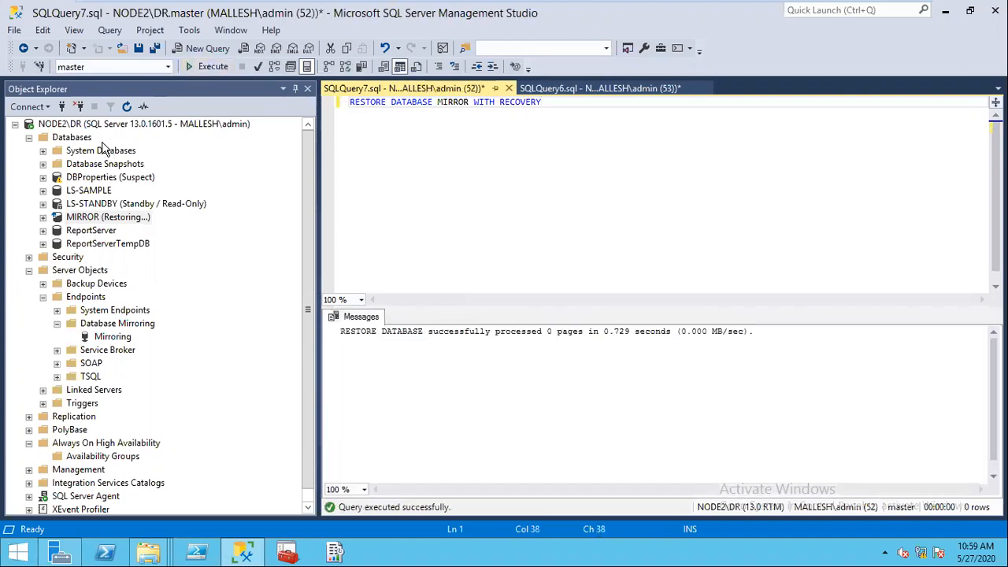
click(78, 137)
click(127, 108)
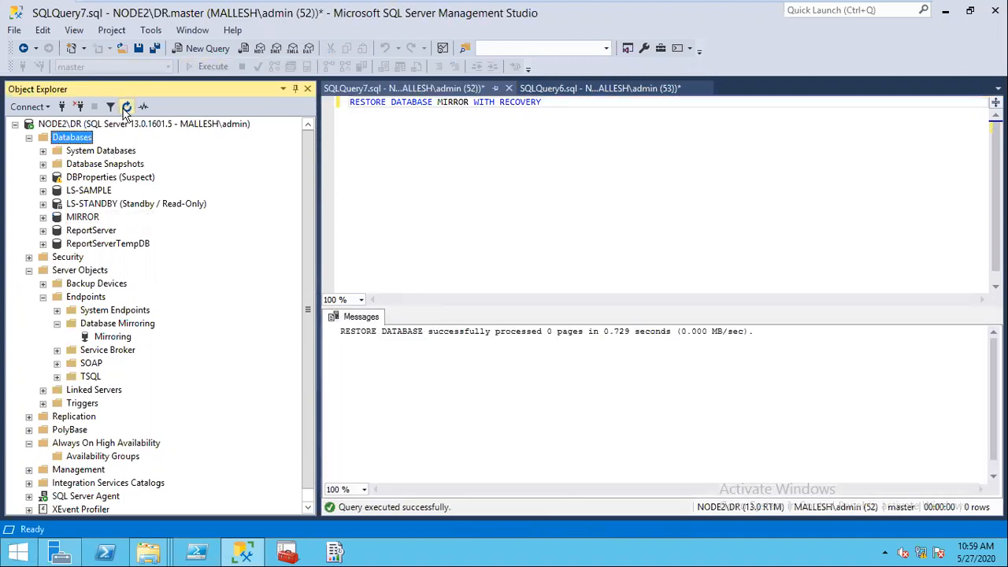
right_click(82, 217)
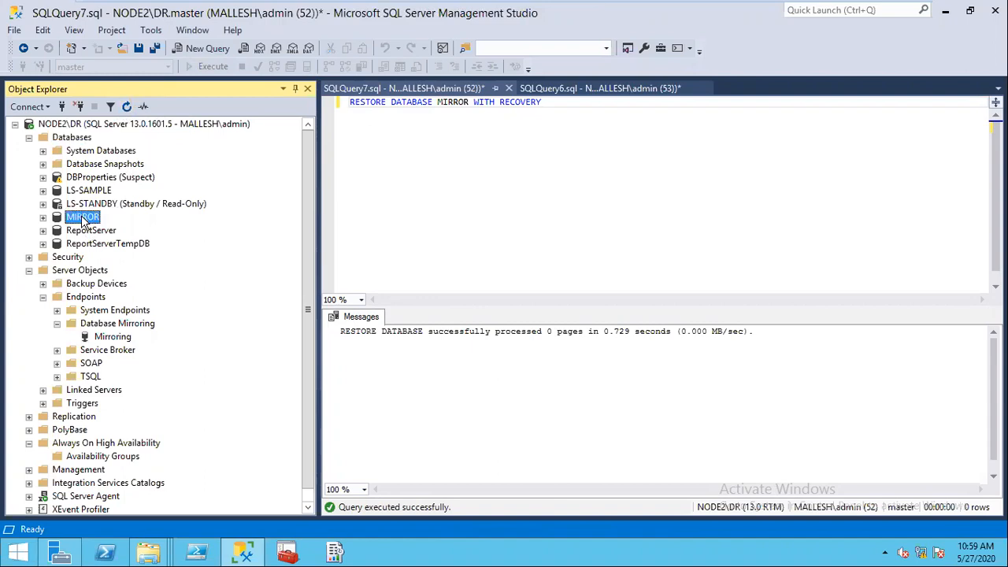
mouse_move(174, 280)
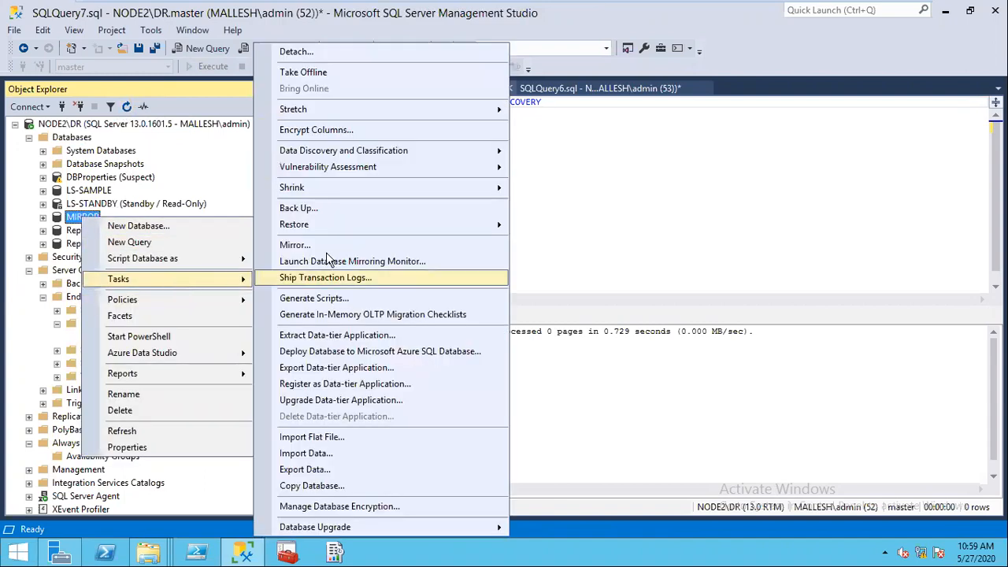
click(311, 208)
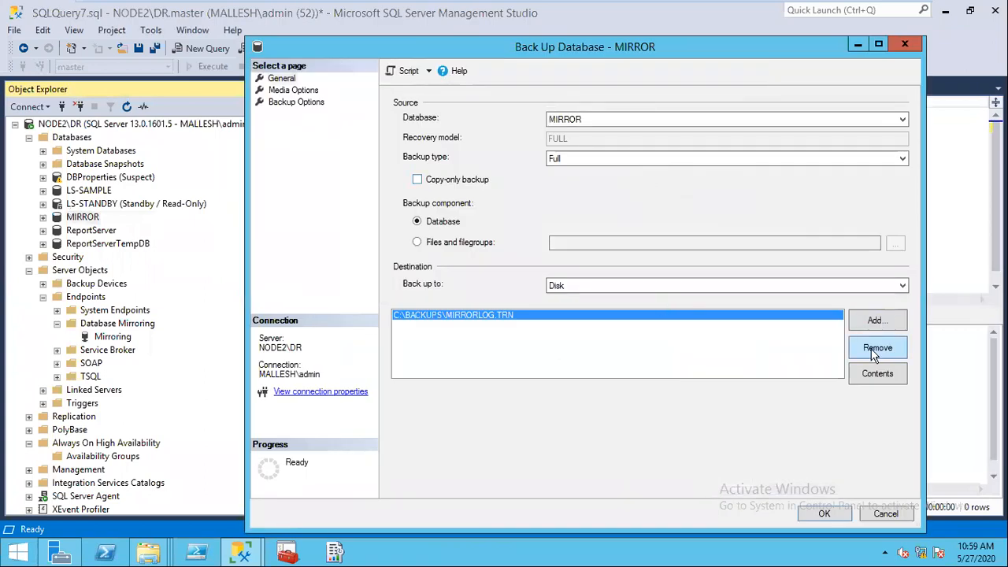
click(876, 350)
click(870, 325)
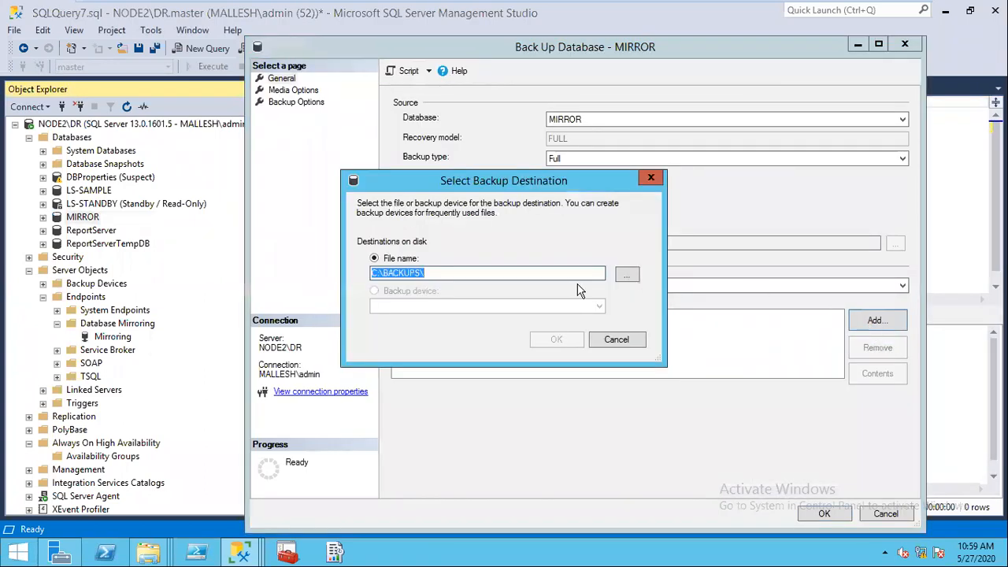
click(626, 278)
click(454, 145)
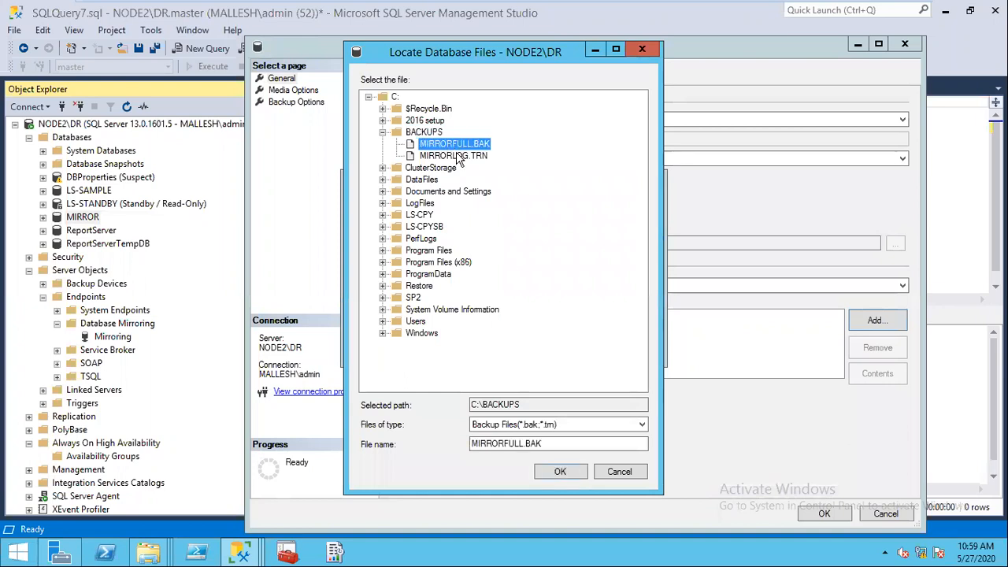
click(560, 472)
click(554, 341)
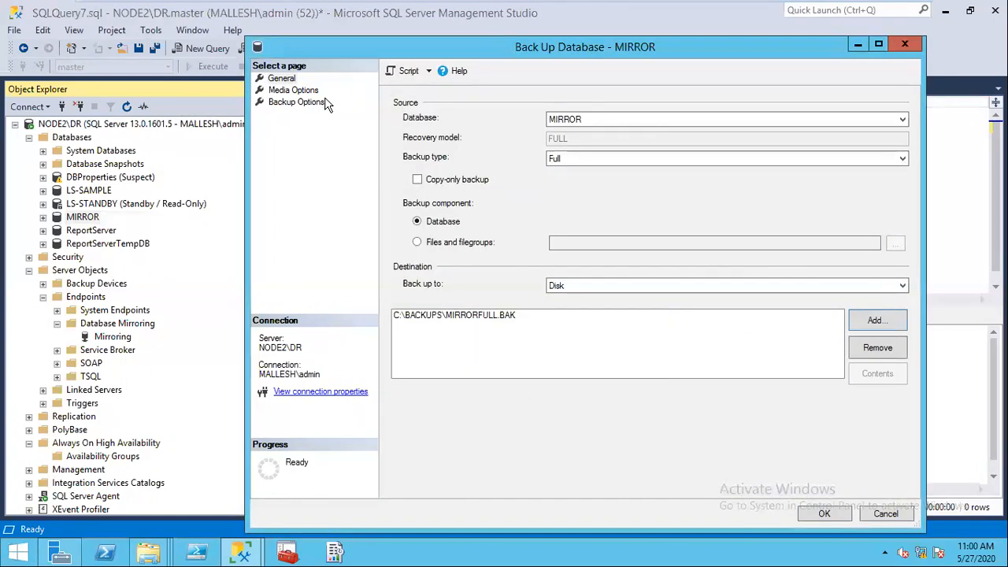
click(302, 92)
click(306, 105)
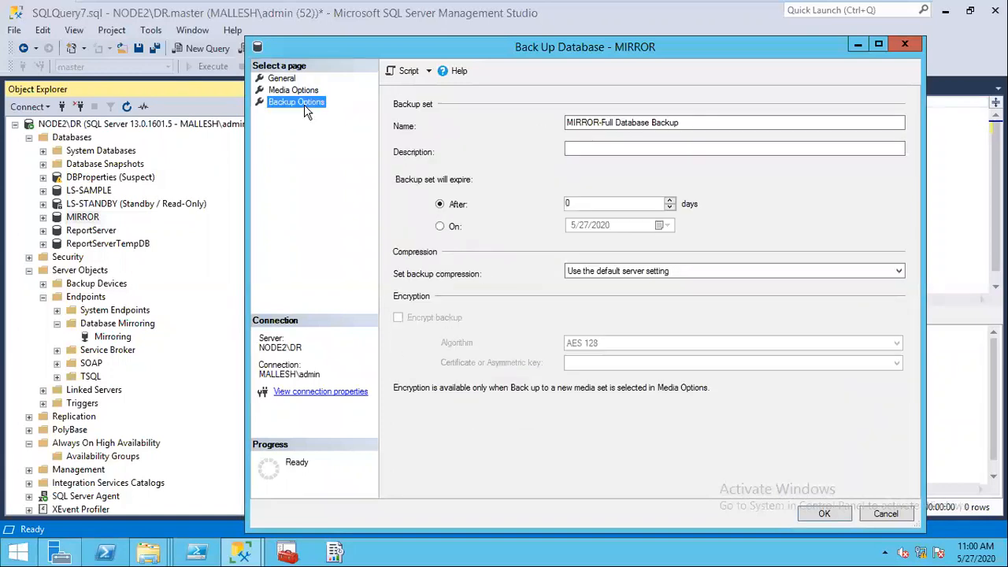
click(292, 80)
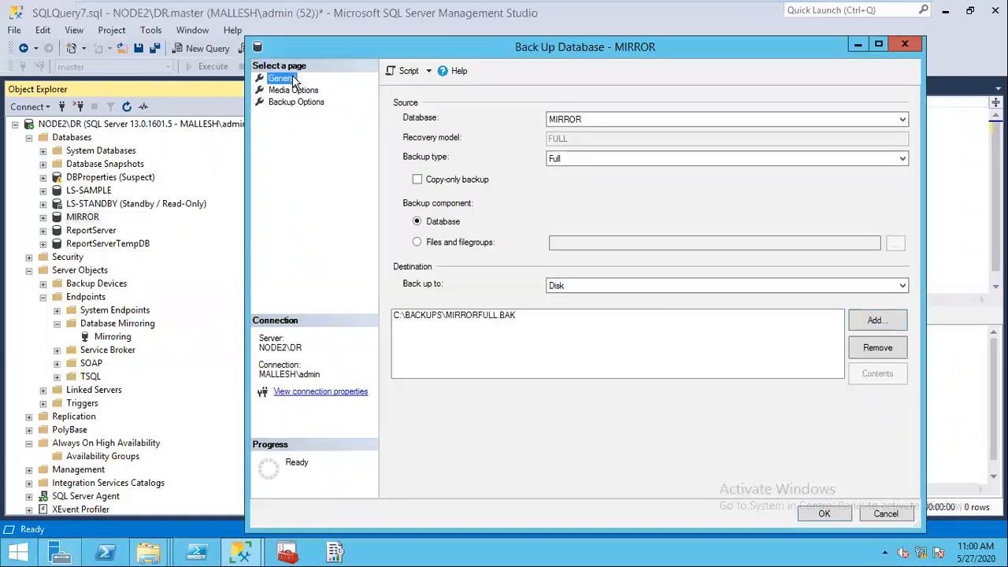
click(886, 516)
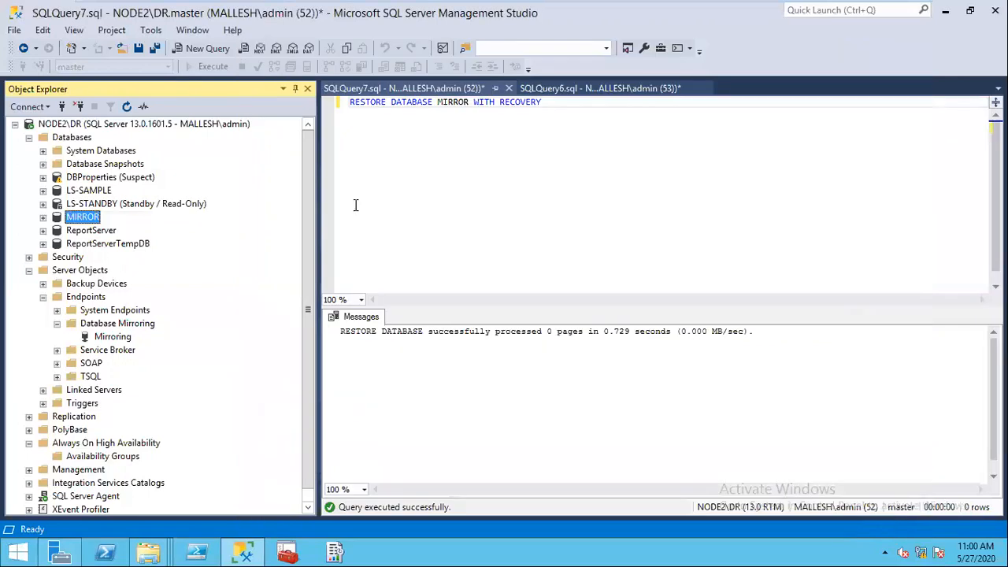
- Start a database restore of MIRROR on NODE2\DR and choose the backup device file C:\BACKUPS\MIRRORFULL.BAK as its source
right_click(87, 218)
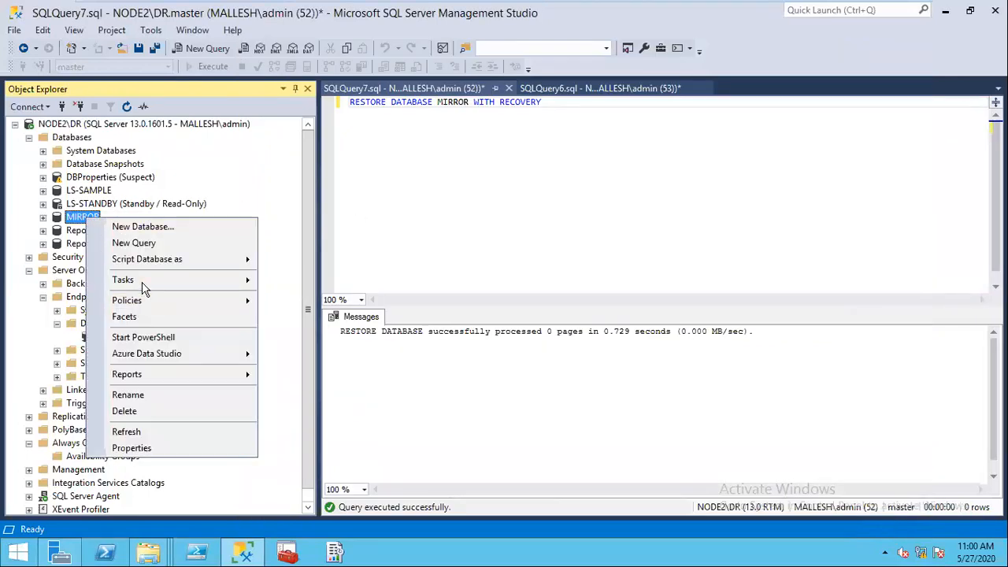
mouse_move(153, 284)
mouse_move(333, 229)
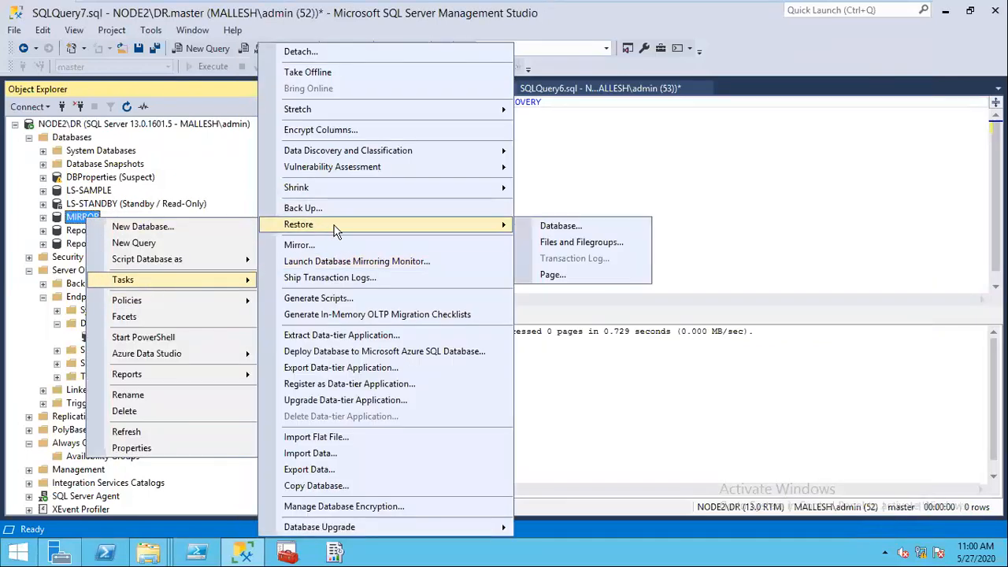
click(575, 226)
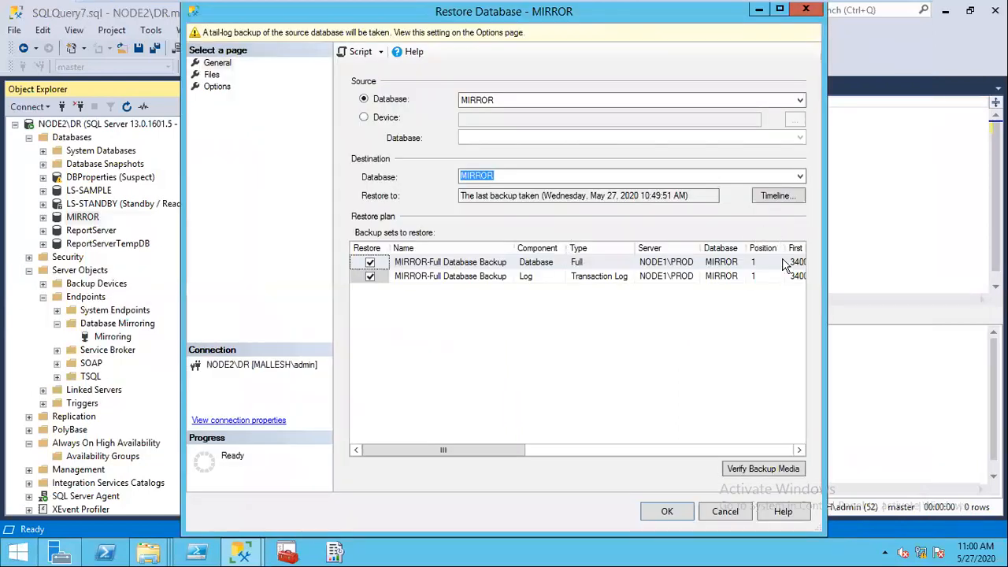
click(363, 117)
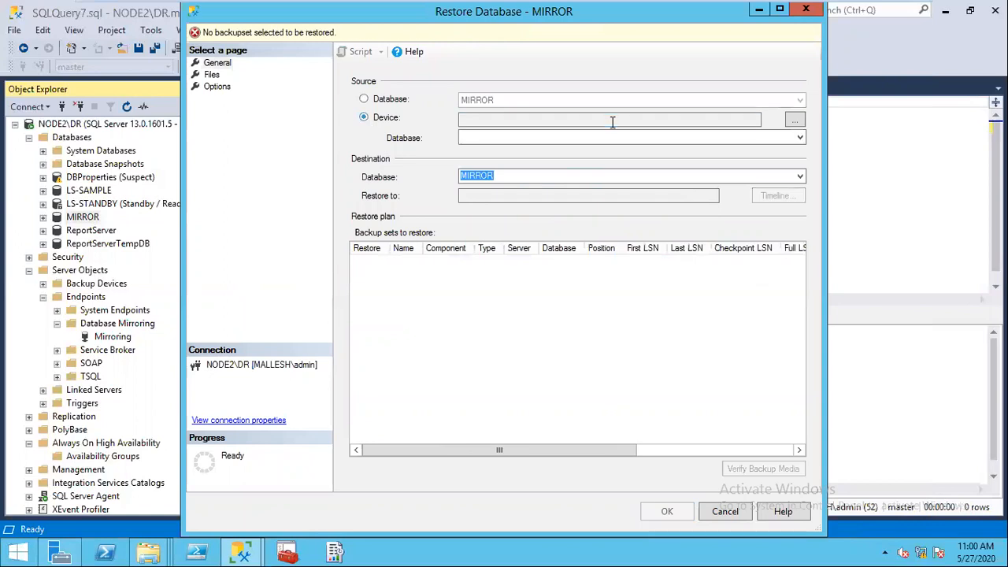
click(795, 120)
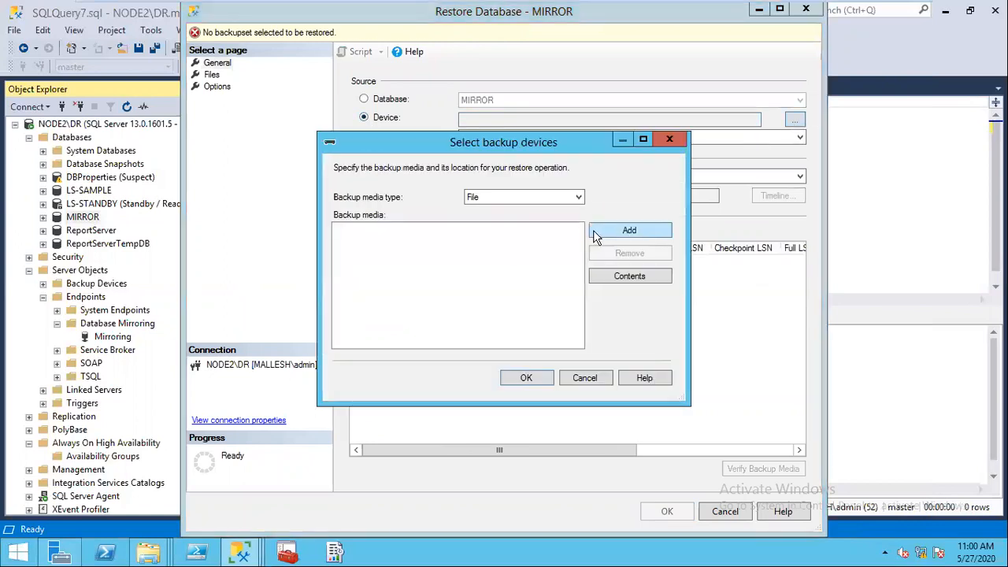
click(596, 230)
click(517, 153)
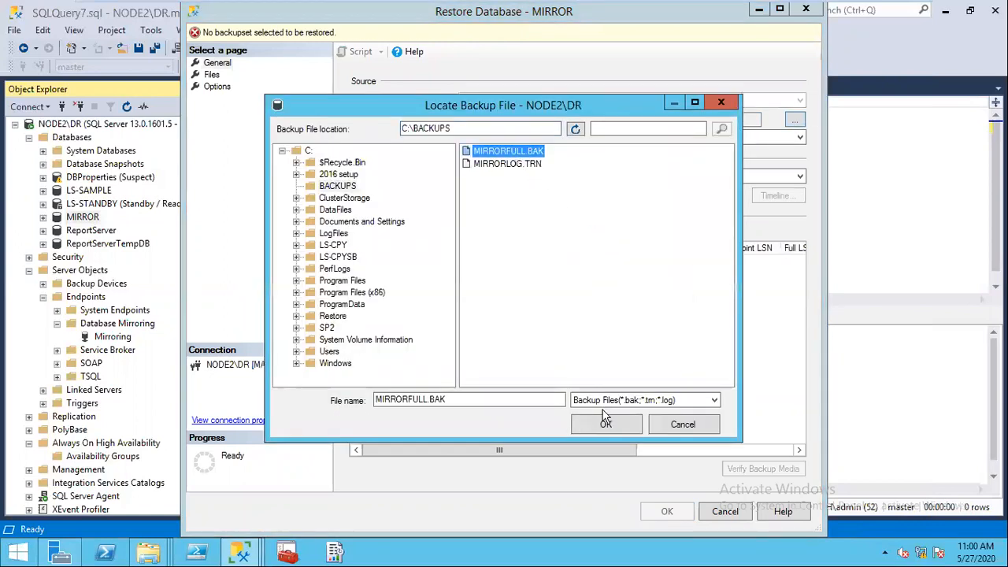
click(606, 423)
click(526, 378)
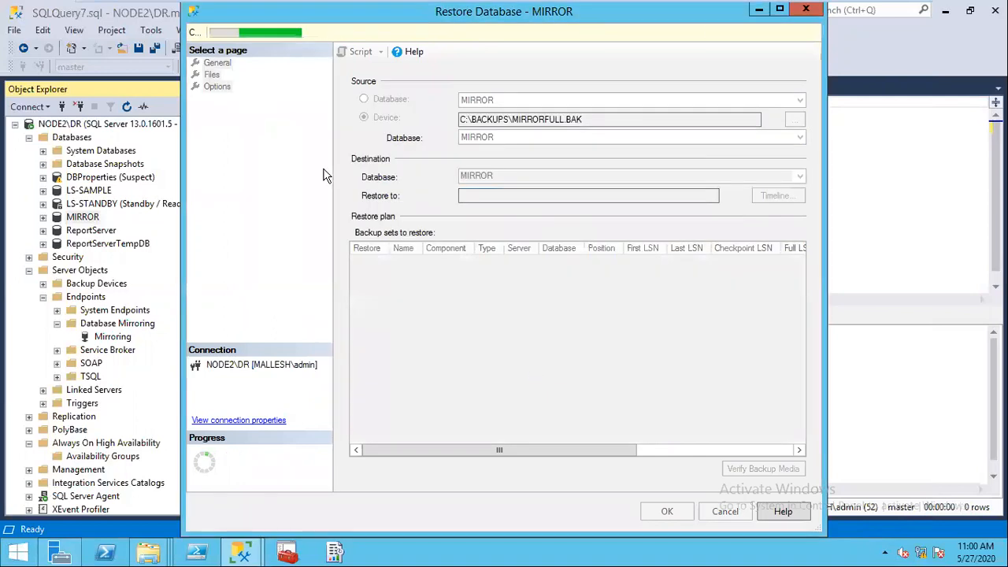
- Restore MIRROR with NORECOVERY, overwriting the existing database, closing existing connections and skipping the tail-log backup
click(216, 86)
click(387, 100)
click(405, 235)
click(379, 309)
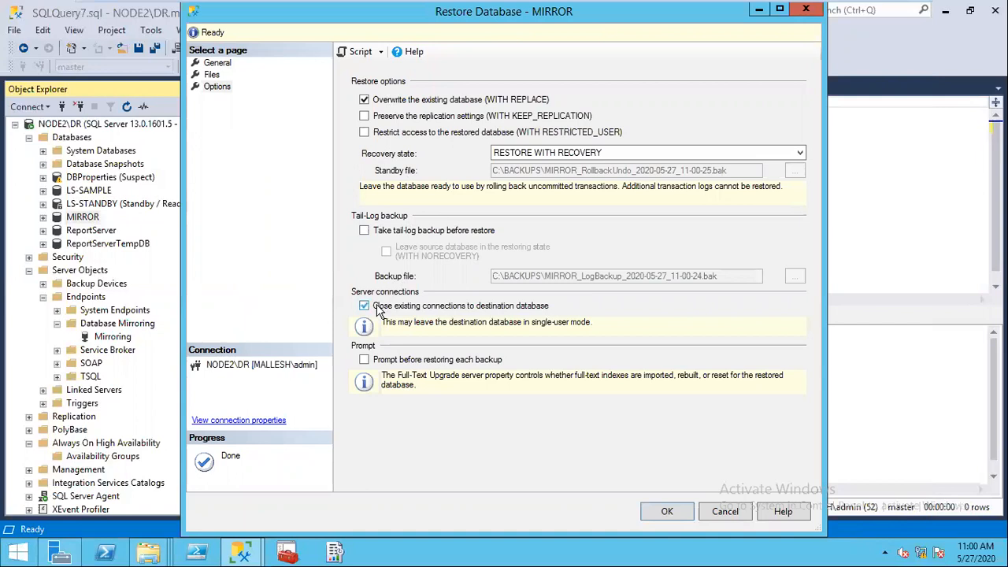
click(535, 152)
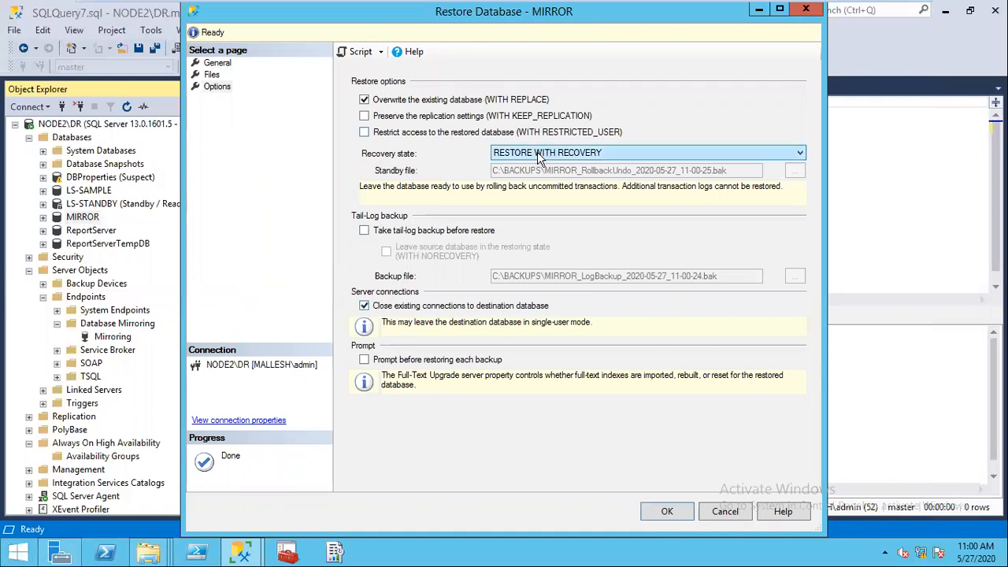
click(549, 176)
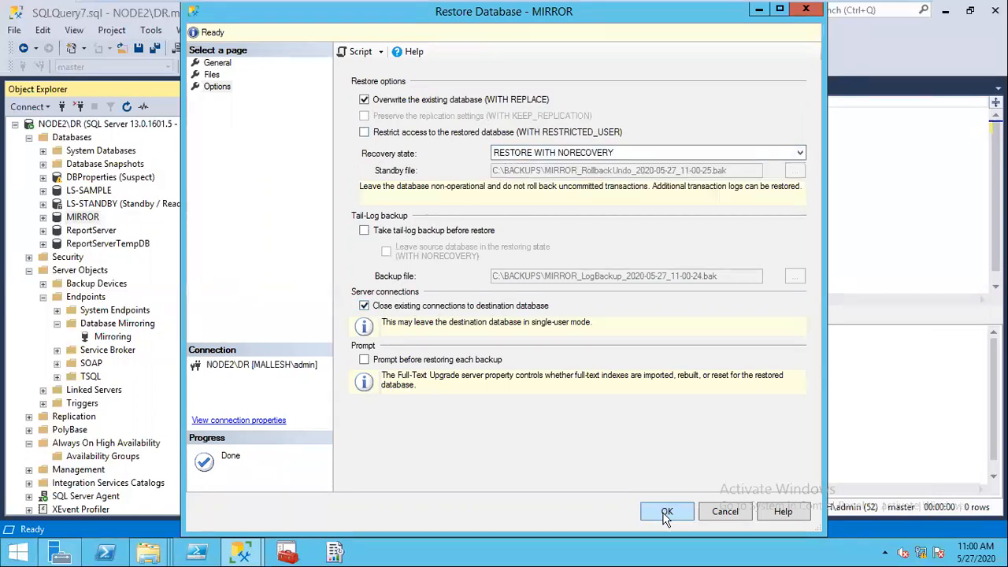
click(666, 512)
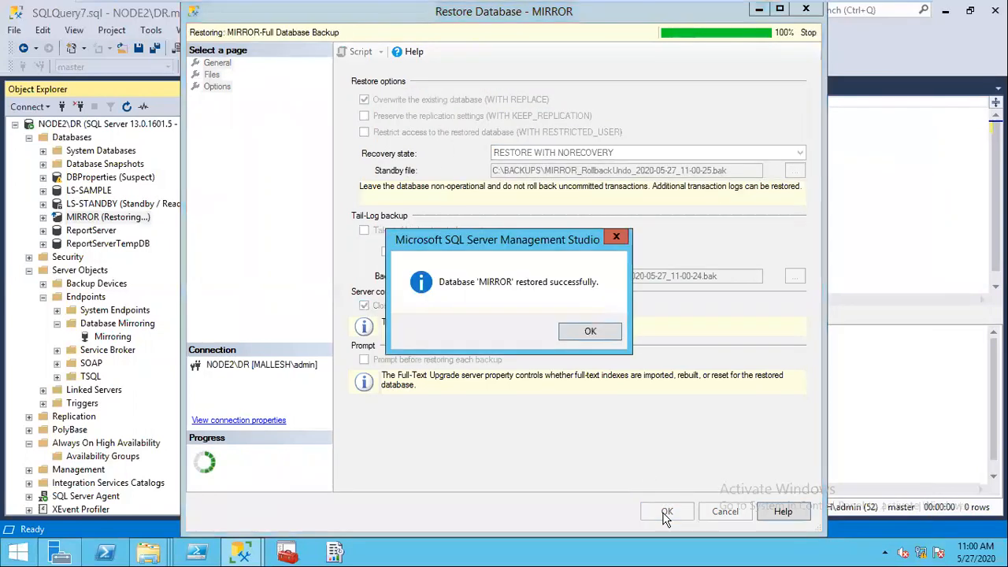
click(589, 333)
right_click(124, 218)
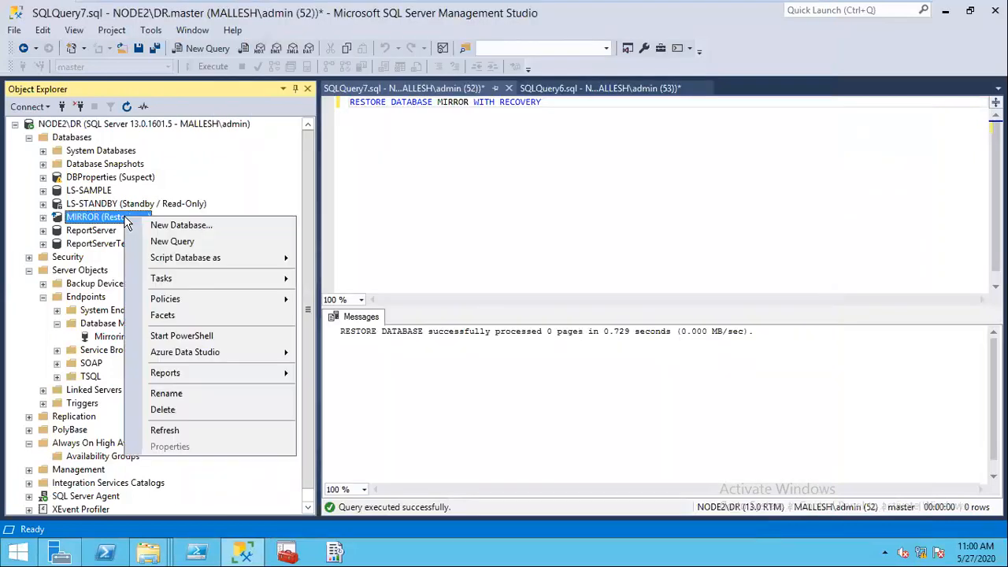
mouse_move(183, 280)
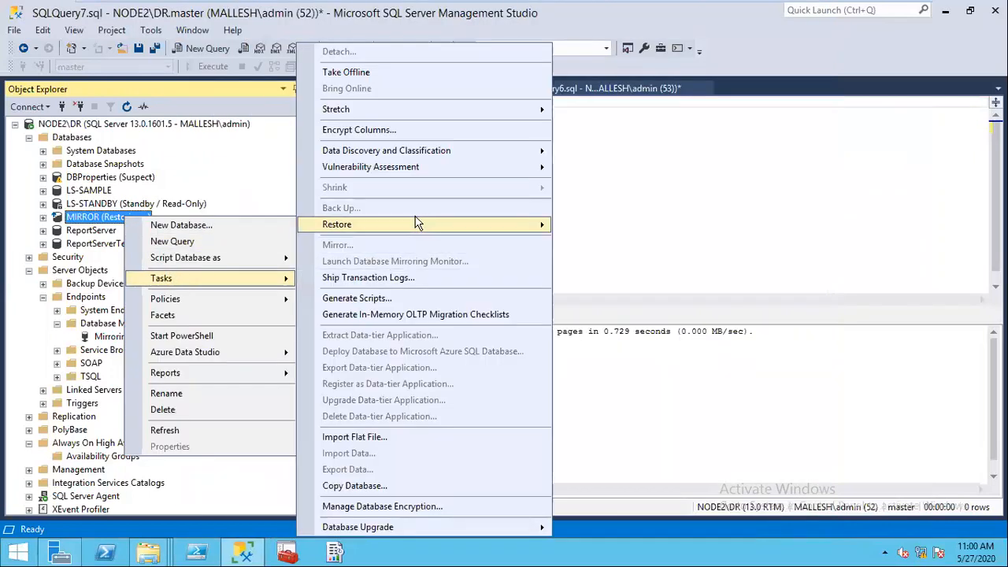
mouse_move(405, 226)
click(630, 264)
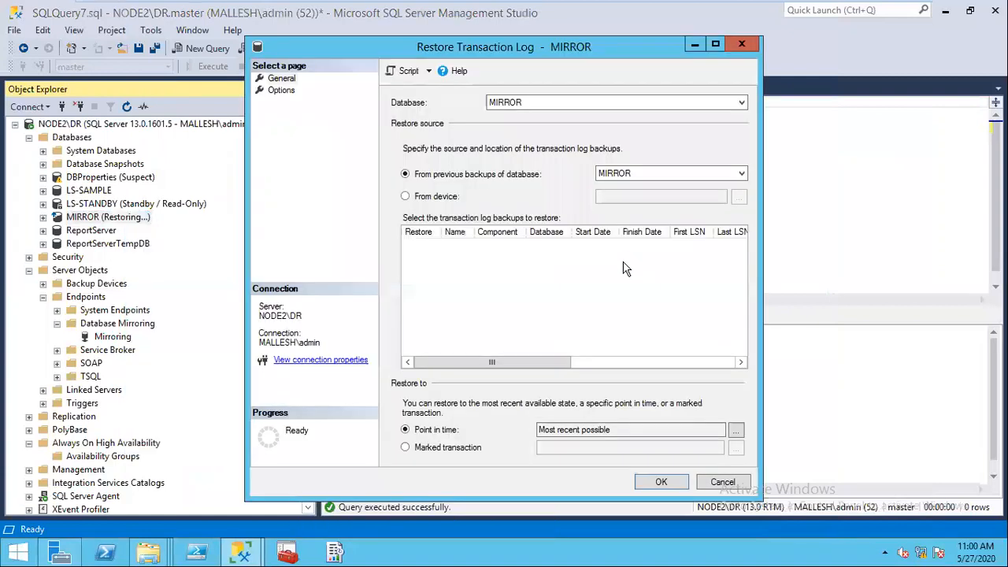
click(433, 202)
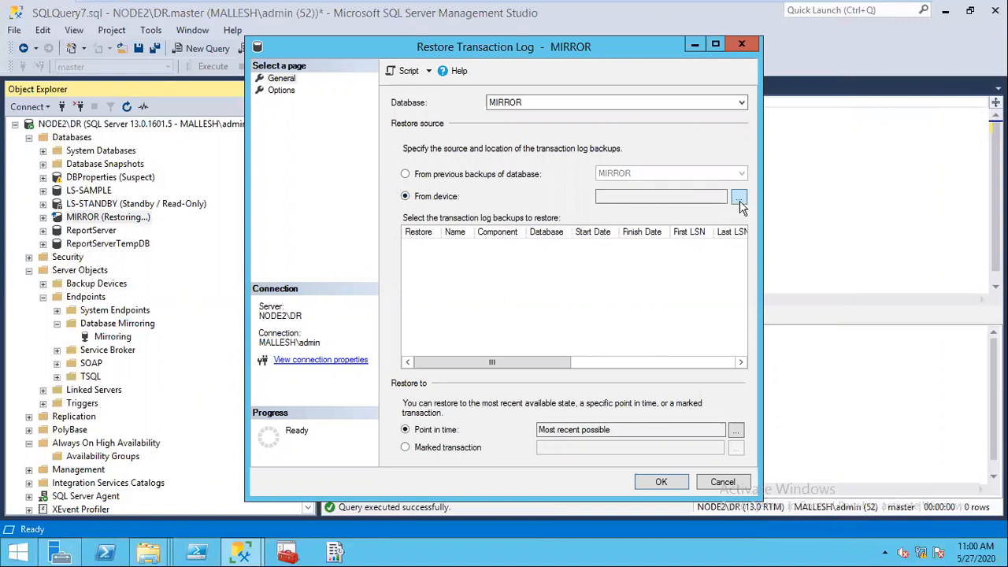
click(722, 482)
- Start a transaction log restore for the MIRROR database and choose the device file C:\BACKUPS\MIRRORLOG.TRN as its source
right_click(135, 219)
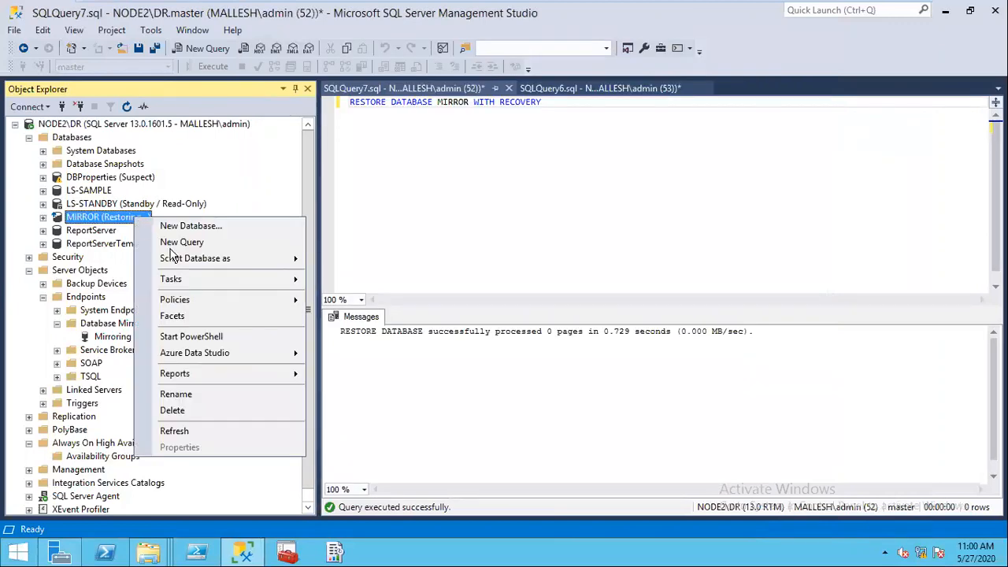
mouse_move(190, 279)
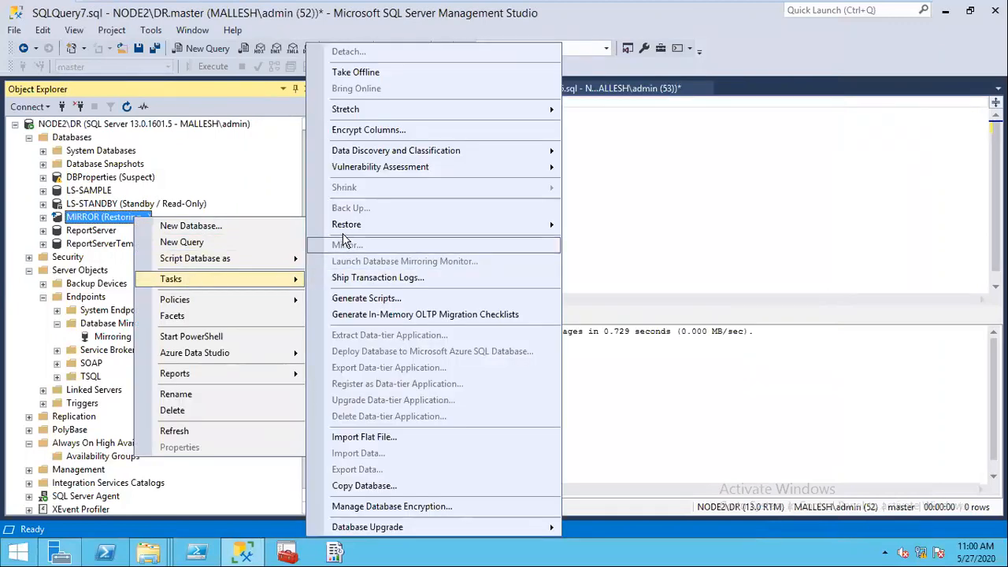
mouse_move(352, 227)
click(615, 262)
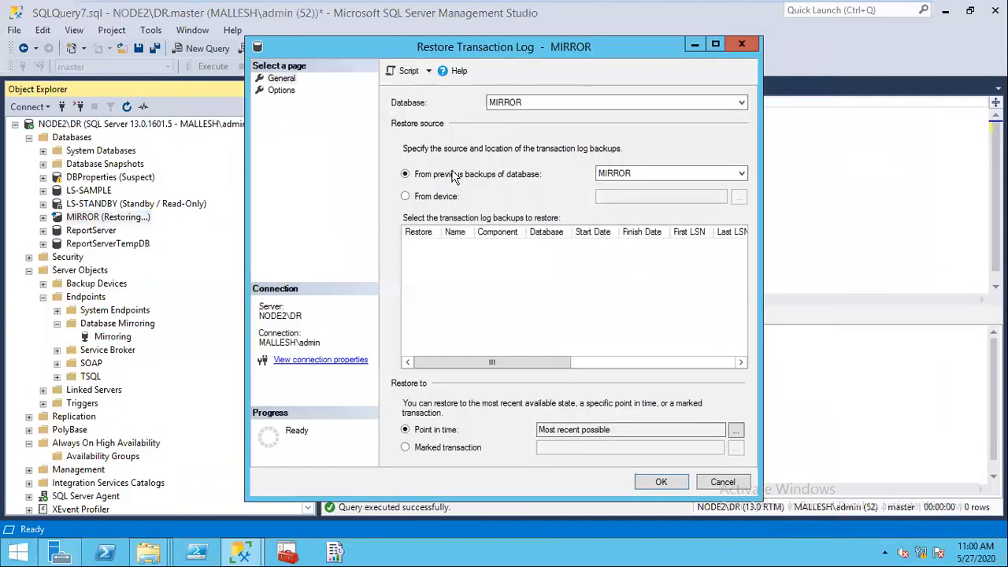
click(405, 196)
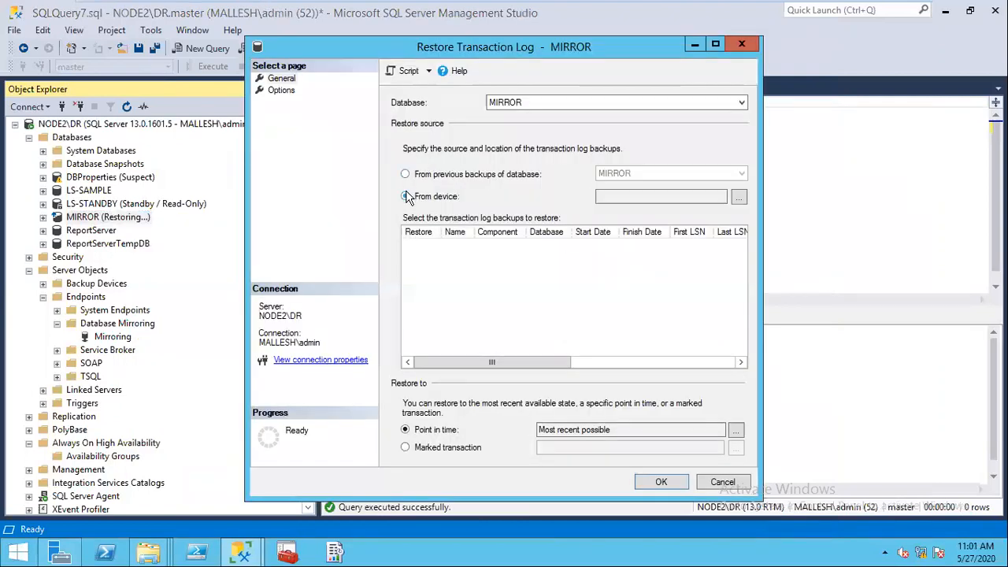
click(739, 198)
click(641, 230)
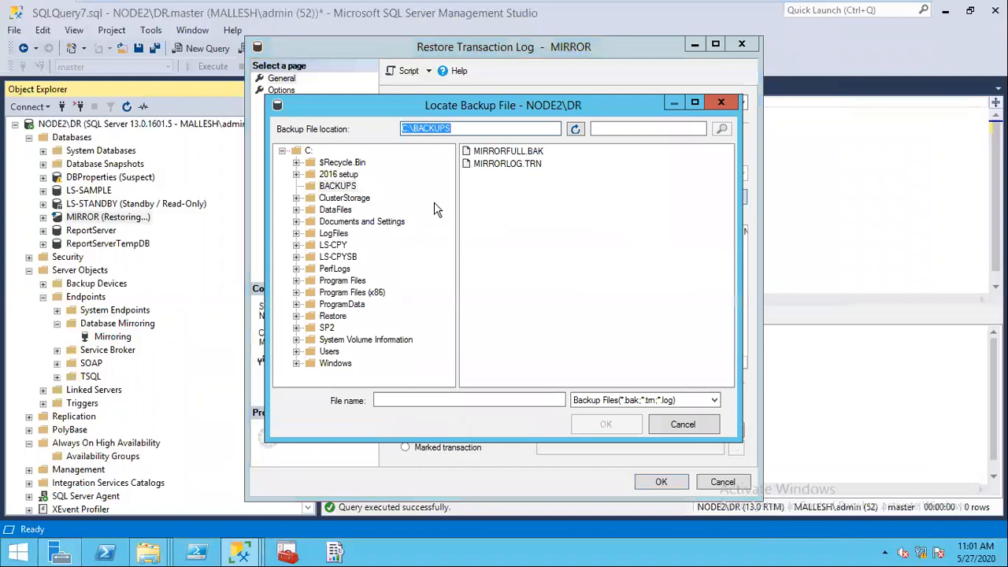
click(507, 164)
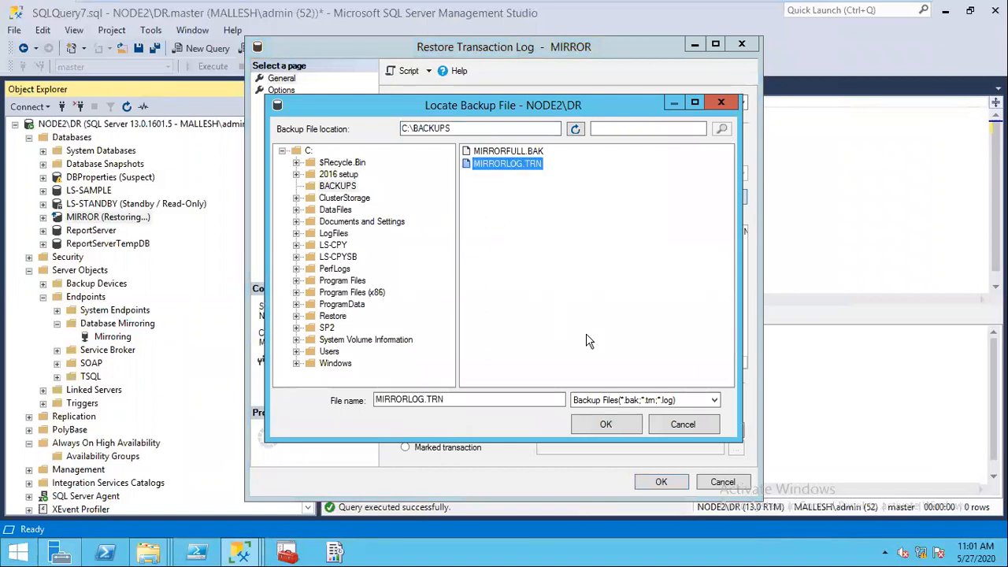
click(605, 425)
click(526, 380)
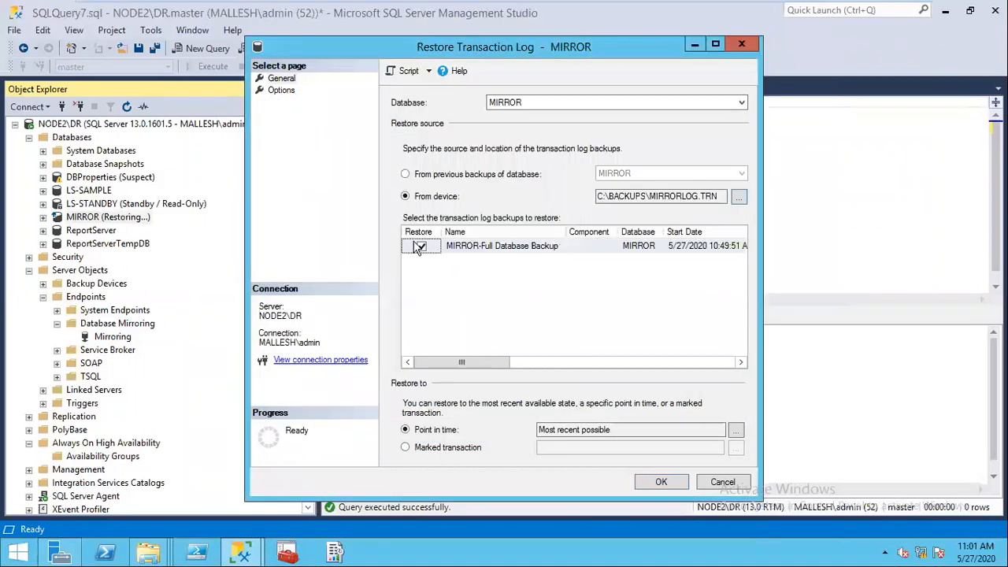
- Keep the RESTORE WITH RECOVERY option and run the transaction log restore of MIRROR
click(280, 91)
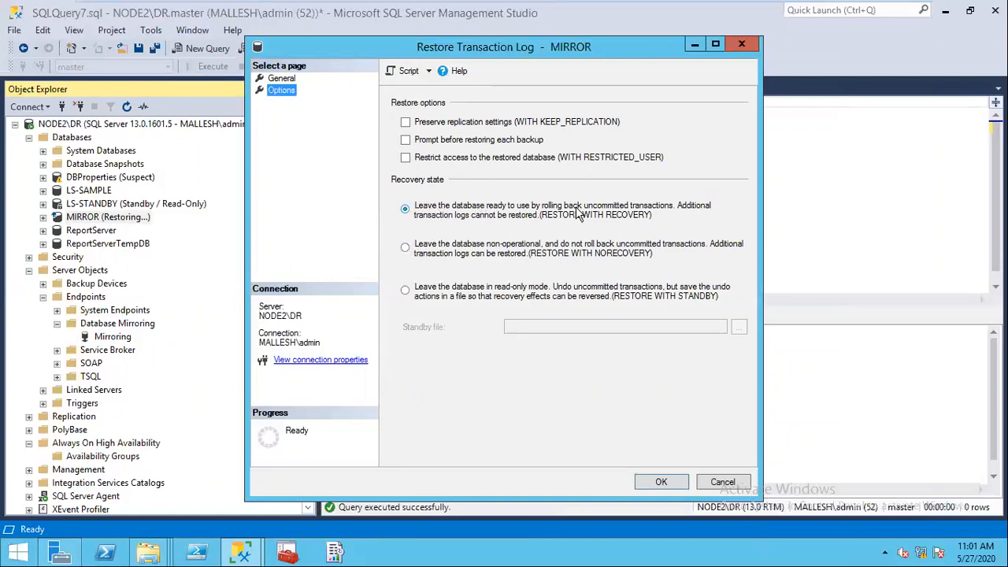
click(661, 483)
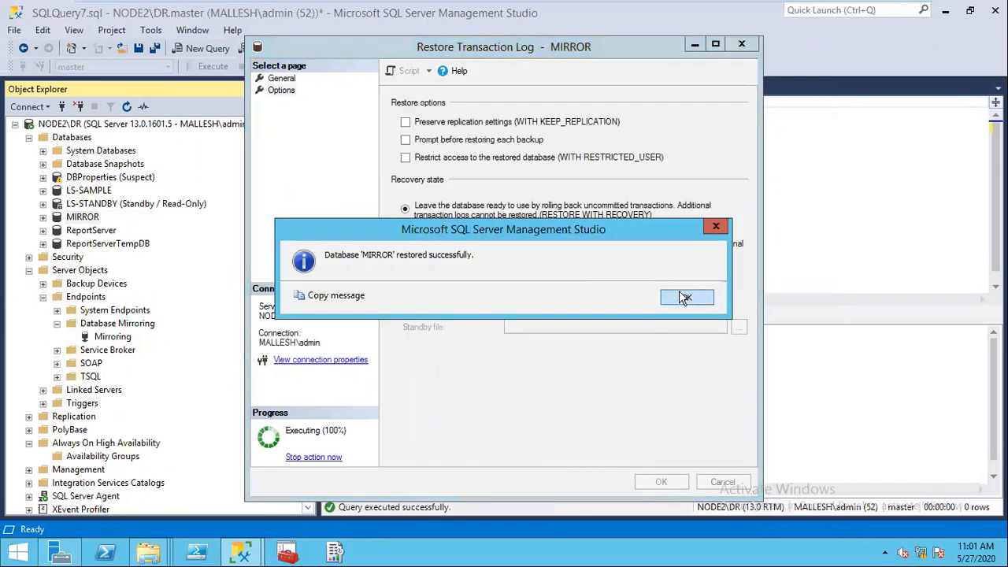
click(681, 293)
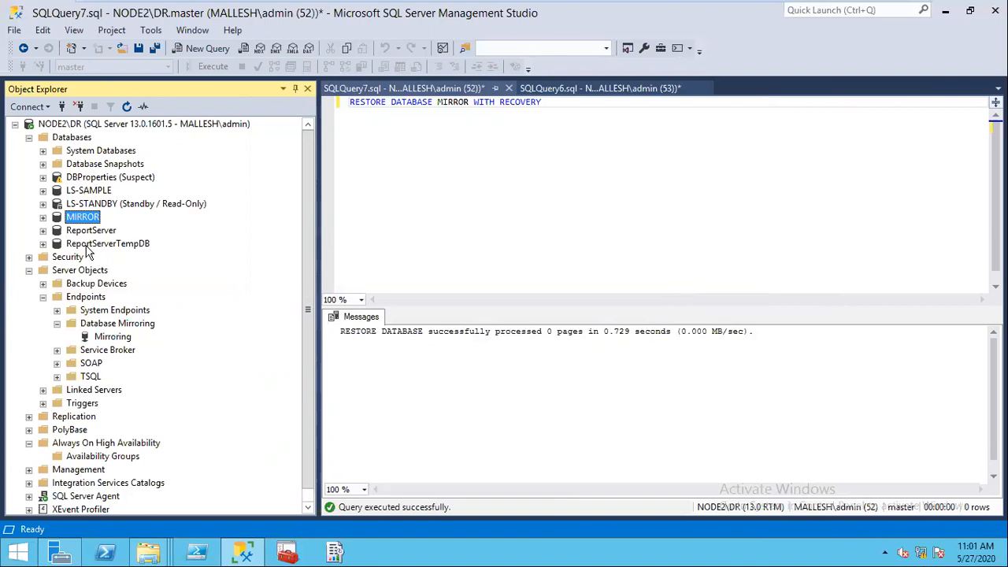
- Switch to Node1, refresh NODE1\PROD and open the mirroring security wizard for the MIRROR database
click(695, 10)
click(126, 107)
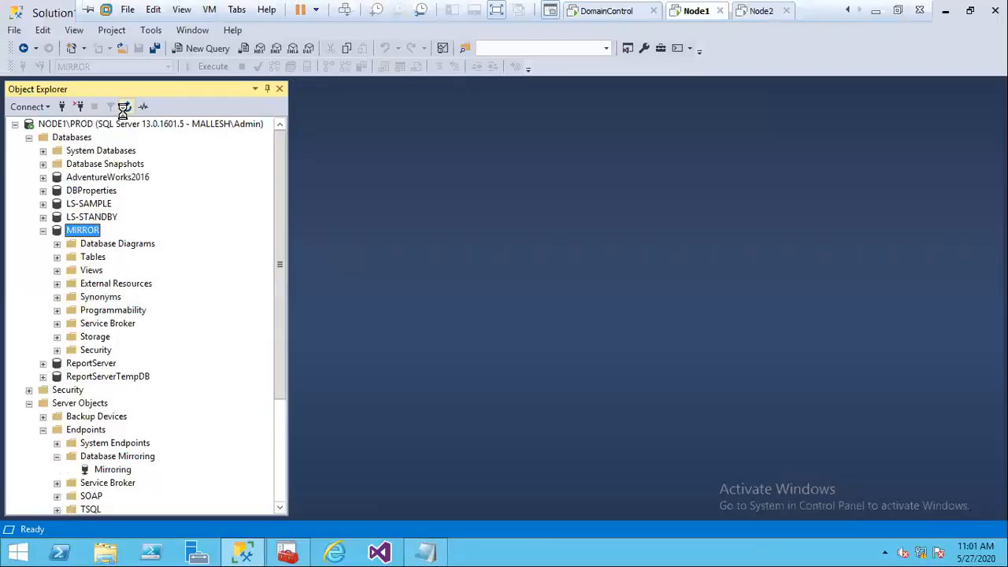
right_click(79, 237)
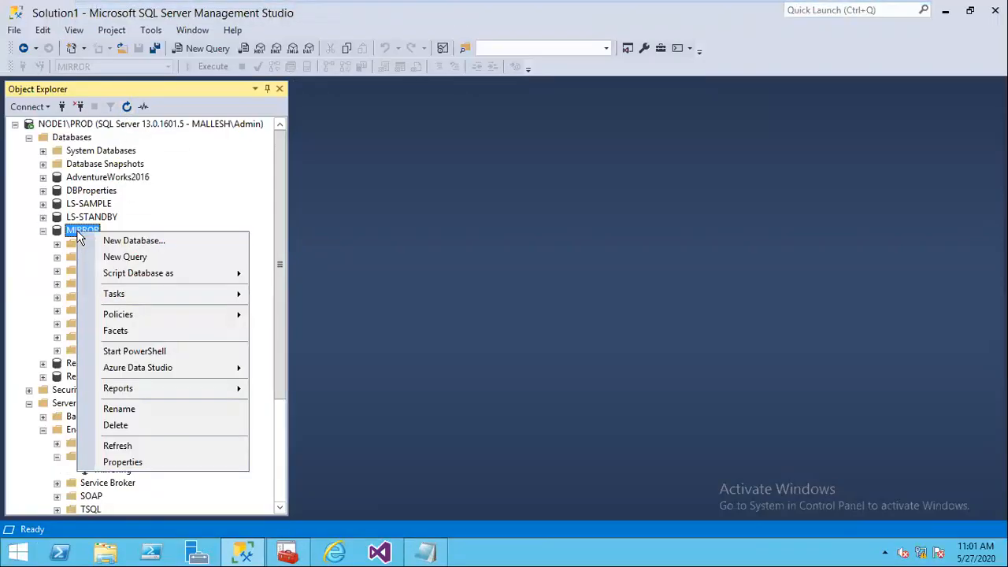
mouse_move(115, 296)
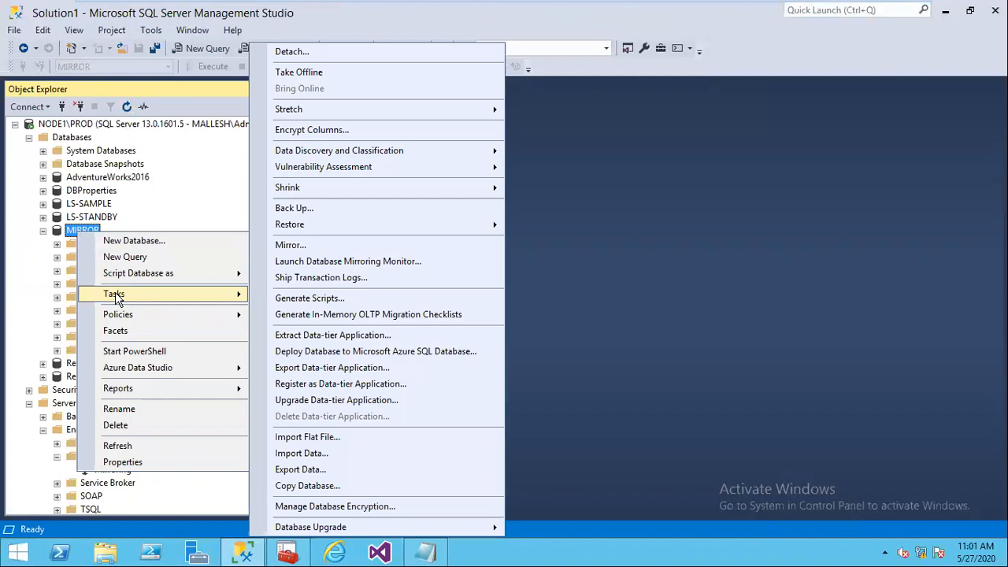
click(293, 249)
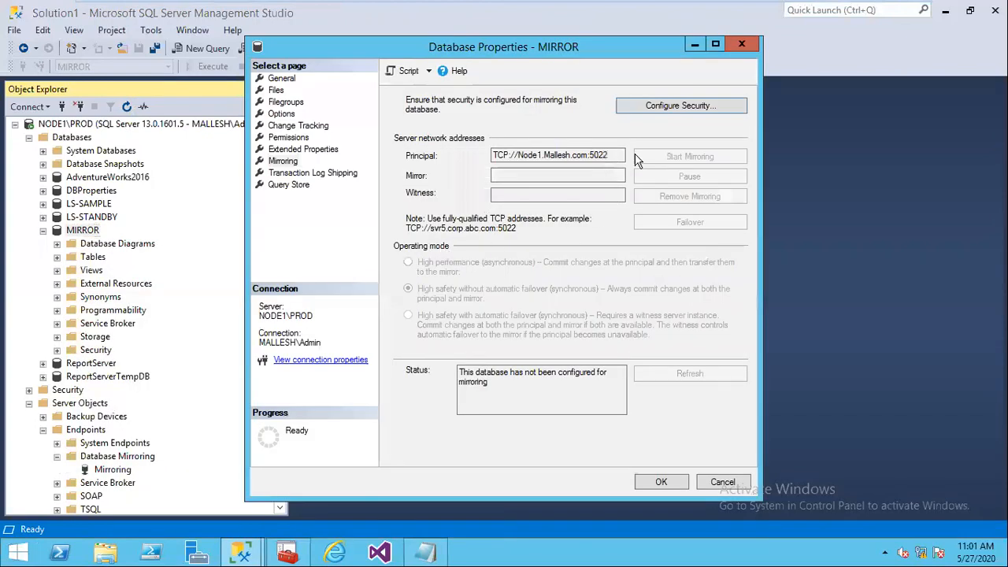
click(683, 114)
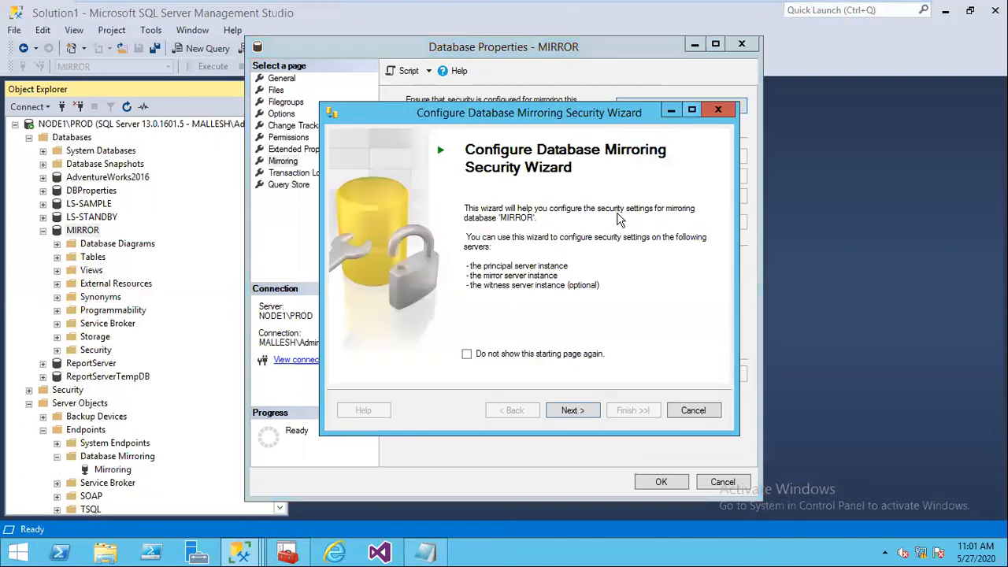
- Continue the wizard without a witness server and connect to NODE2\DR as the mirror instance, keeping listener port 5022 for both endpoints
click(572, 410)
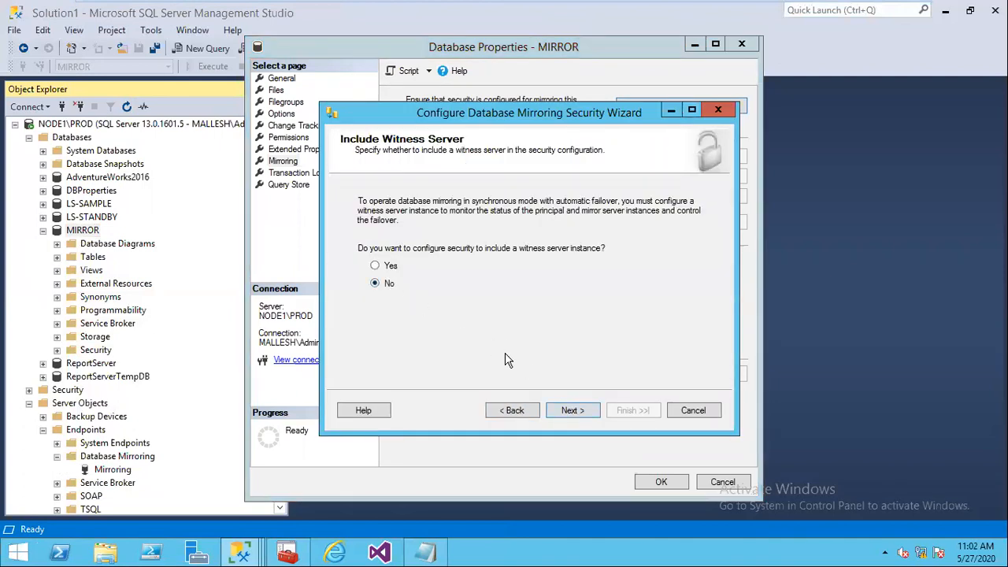
click(578, 421)
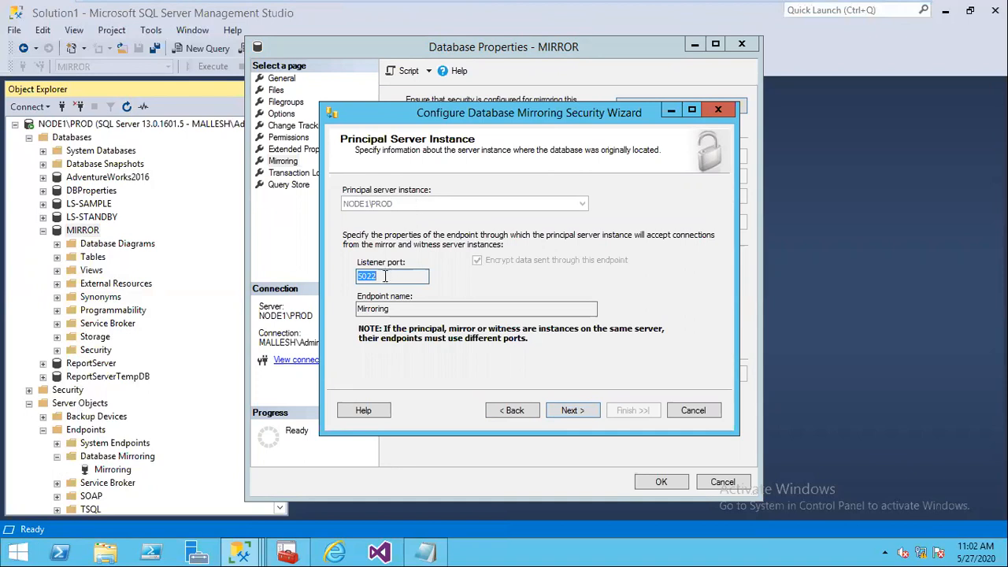
click(574, 411)
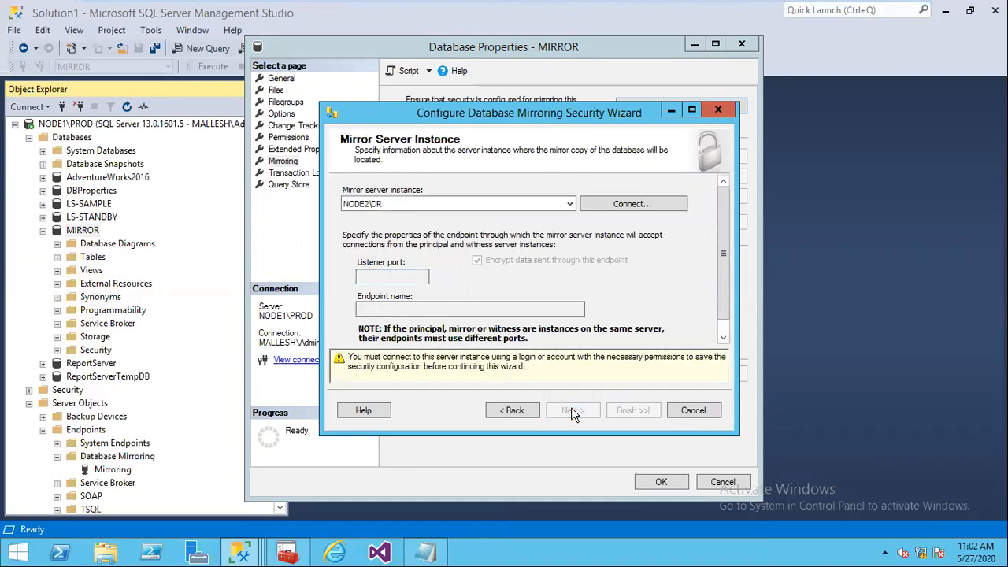
click(613, 205)
click(482, 293)
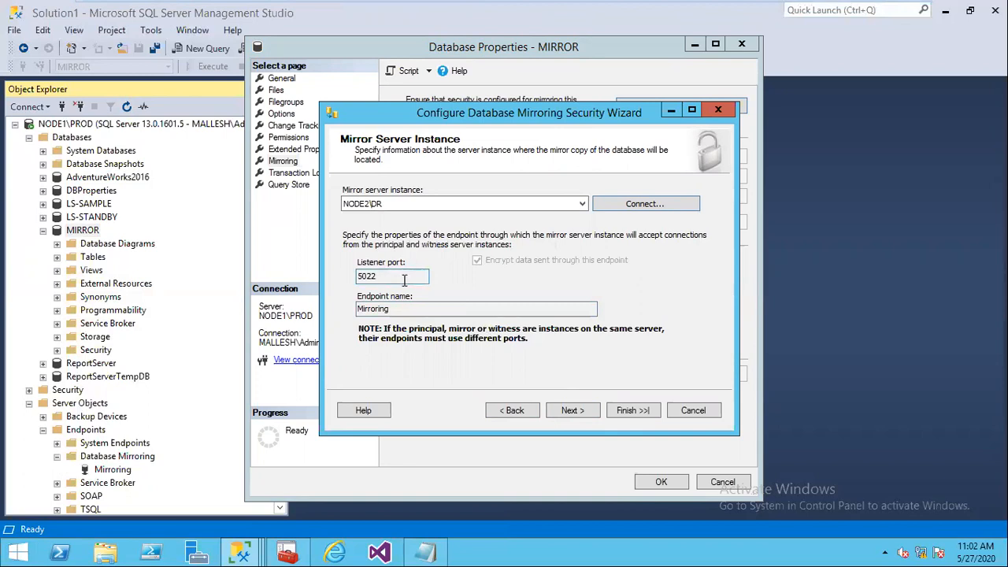
click(573, 411)
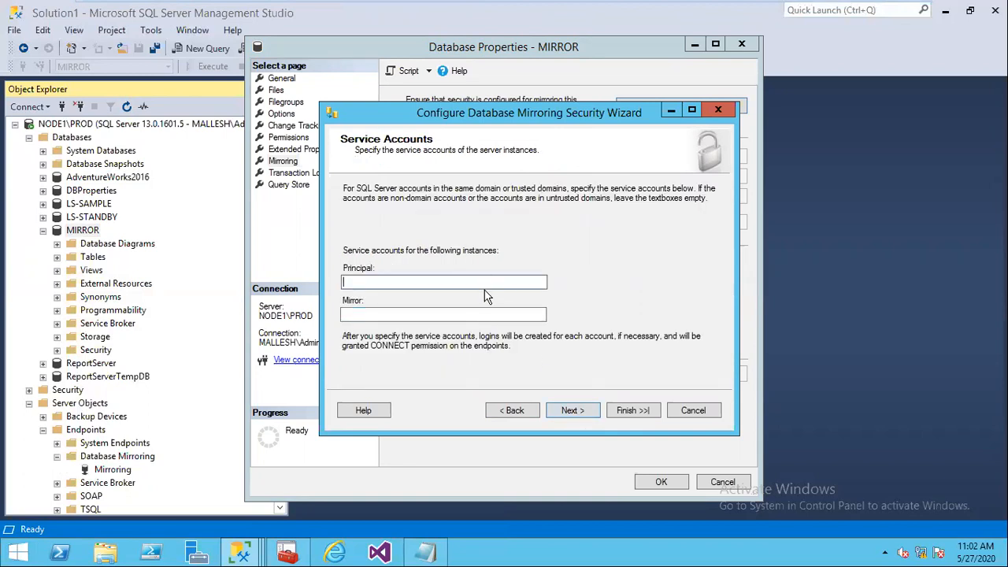
- Complete the mirroring security wizard with both service accounts left empty and try to start mirroring of MIRROR
click(591, 414)
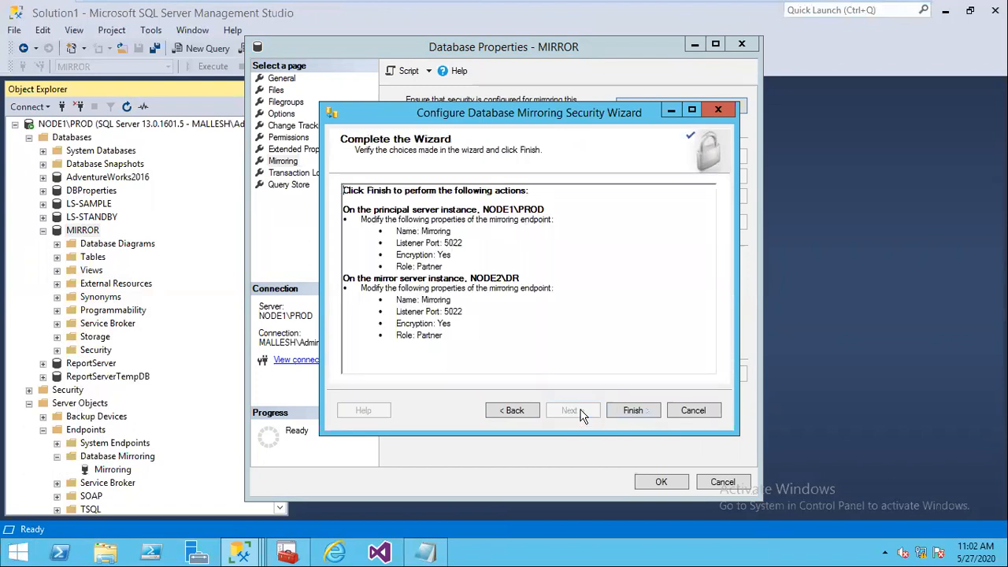
click(631, 410)
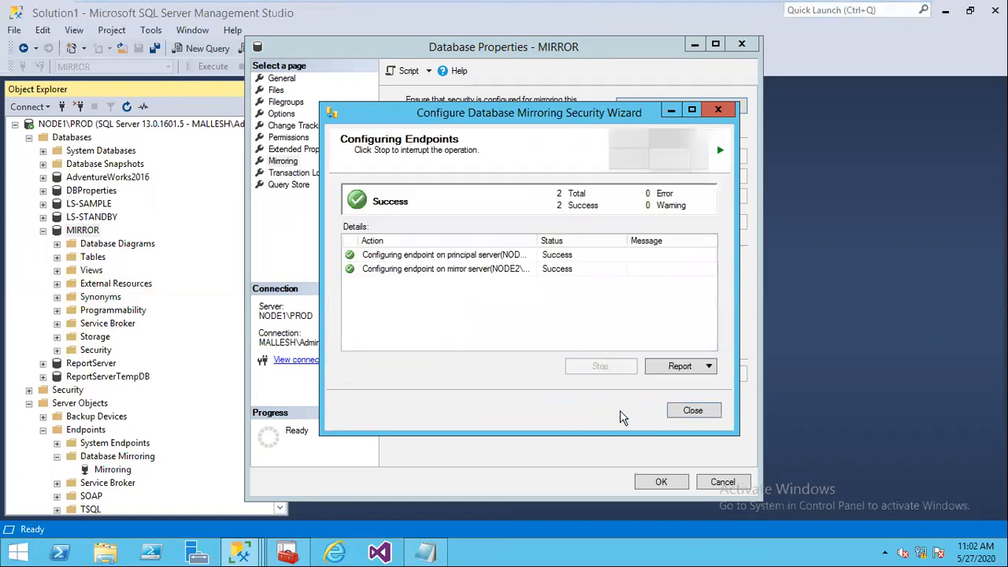
click(687, 410)
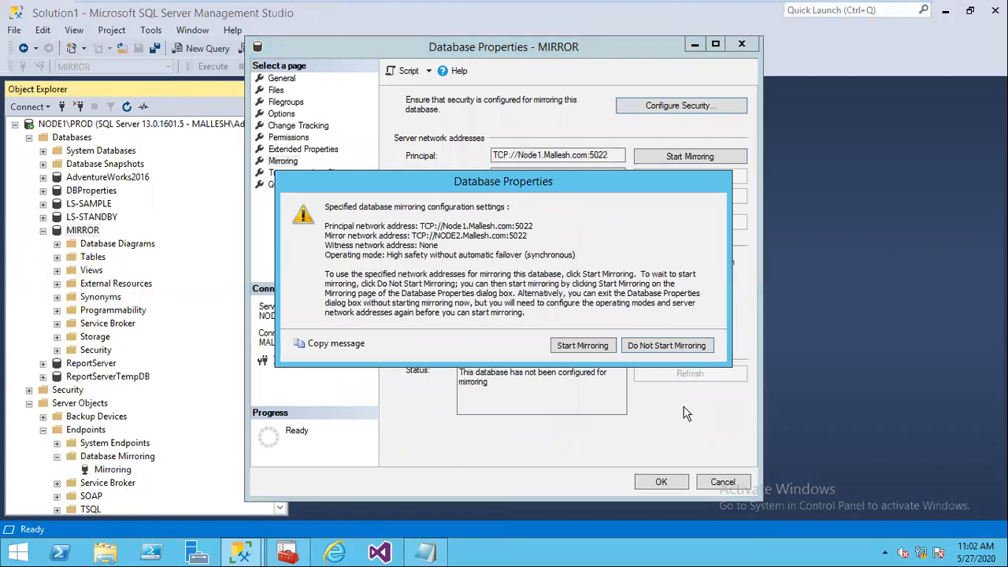
click(586, 345)
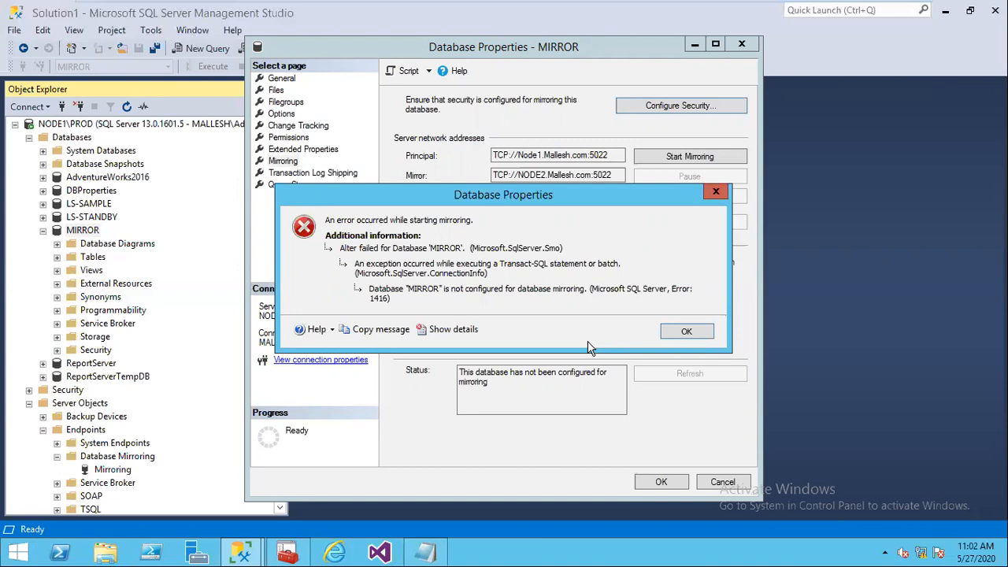
- Copy the mirroring error message into the open Notepad document in place of its text, and close the error and the MIRROR properties
click(387, 335)
click(425, 553)
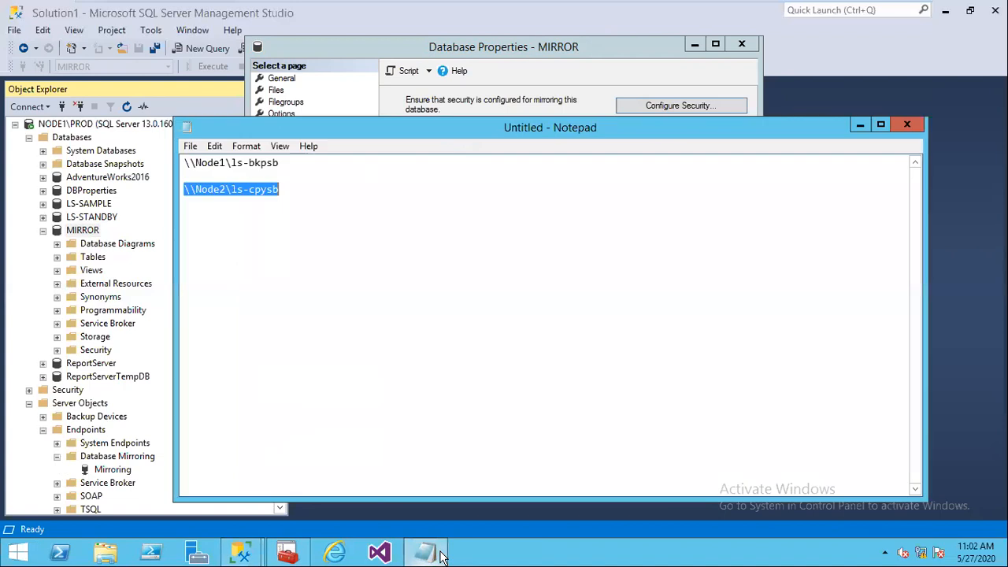
click(407, 301)
key(ctrl+a)
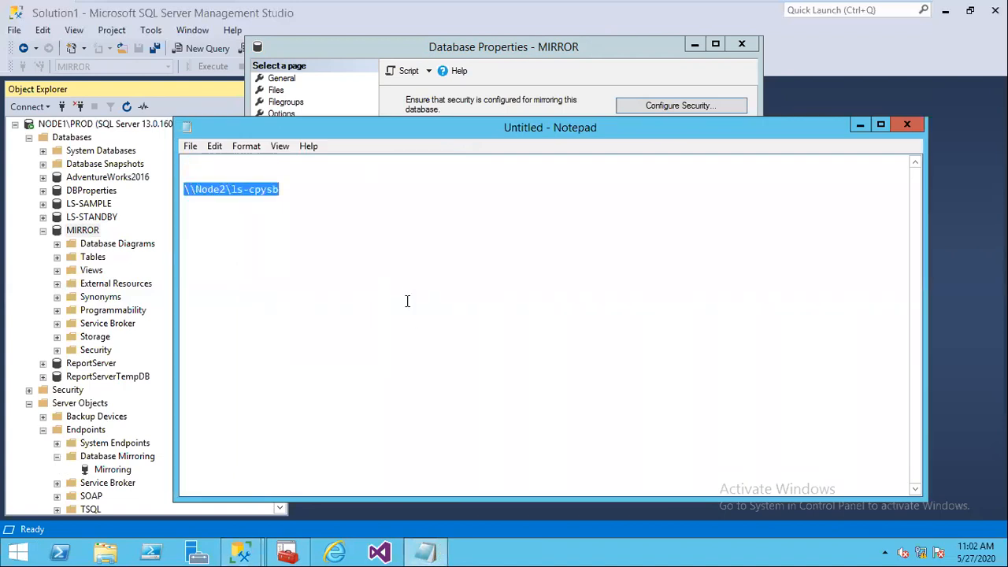
key(ctrl+v)
click(862, 126)
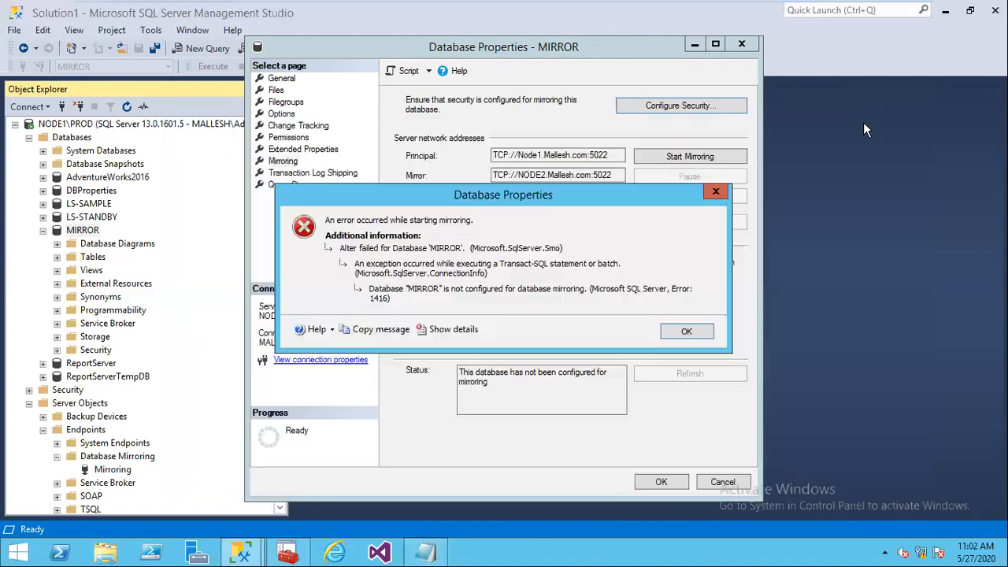
click(687, 332)
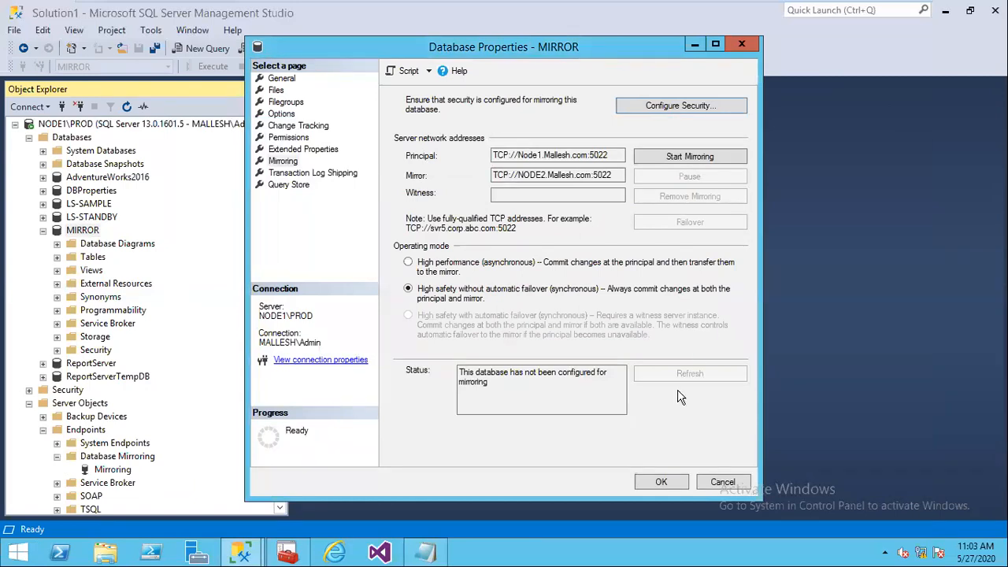
click(652, 478)
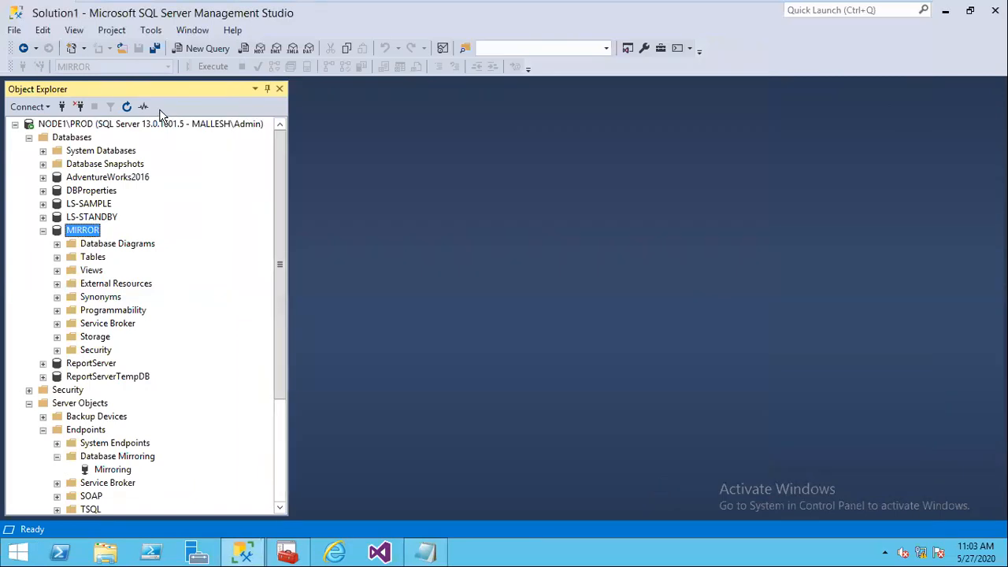
- Refresh the Object Explorer on Node1 and check the recovery model in the MIRROR database's options
click(129, 107)
right_click(75, 231)
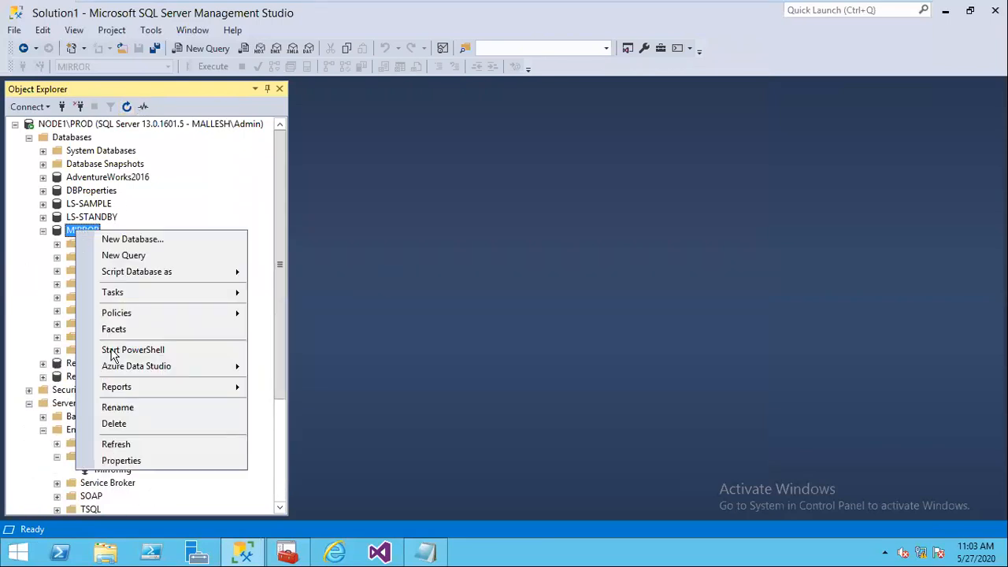
click(118, 460)
click(282, 115)
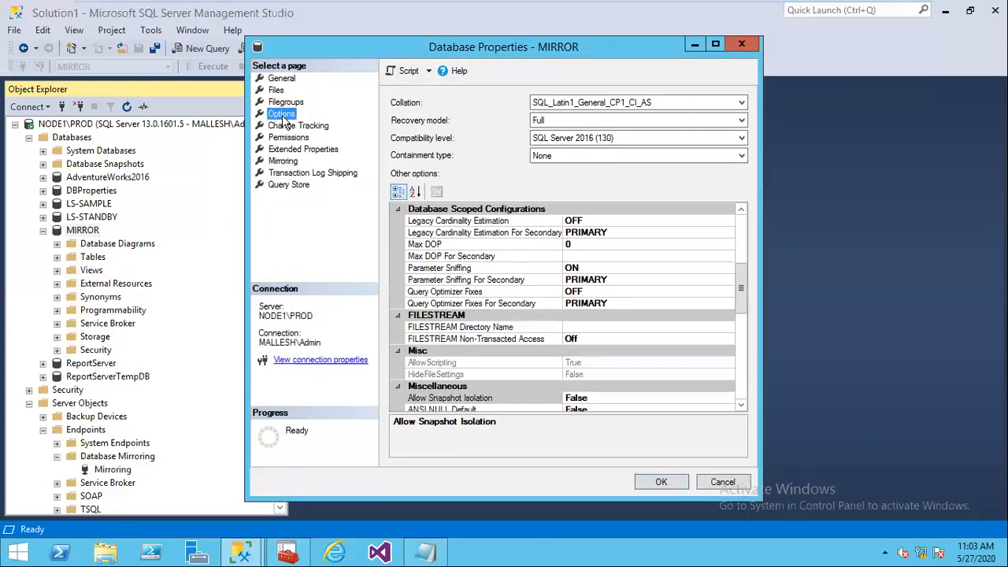
click(711, 487)
- Switch to Node2 and open the properties of the MIRROR database on NODE2\DR
mouse_move(591, 11)
click(761, 9)
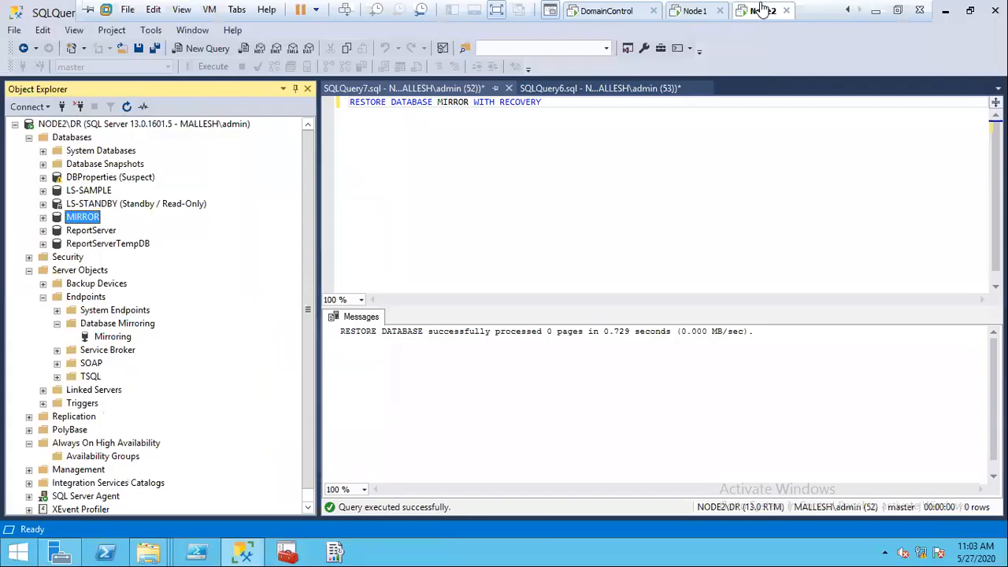
right_click(84, 220)
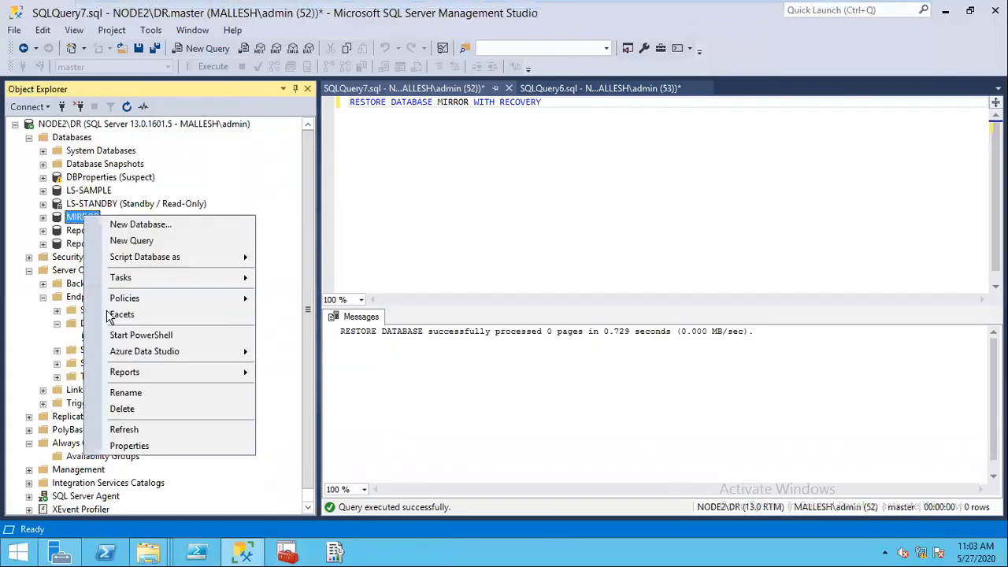
click(136, 445)
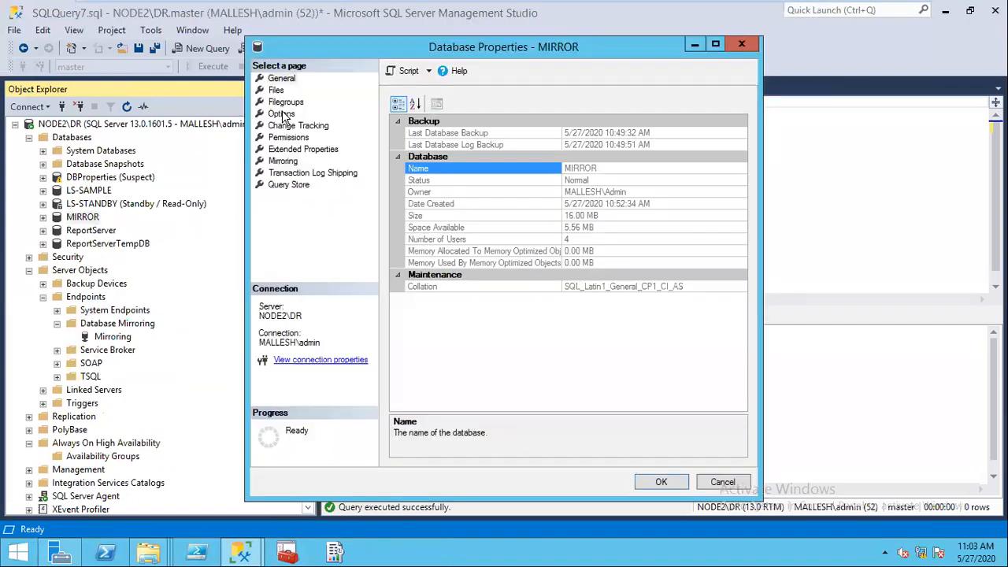
- Check the Options page of the MIRROR database's properties on Node2 and close the properties without changes
click(282, 114)
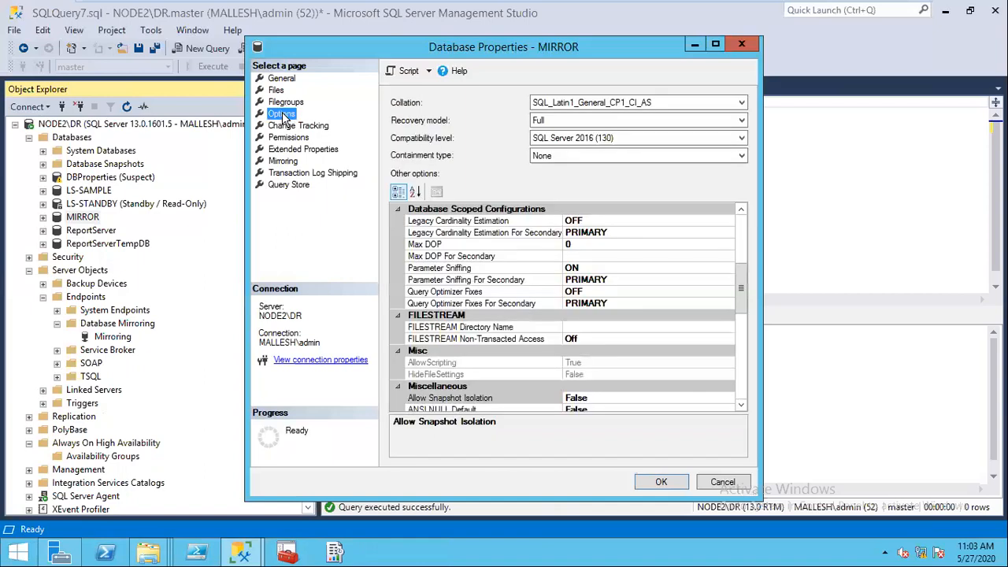
click(726, 483)
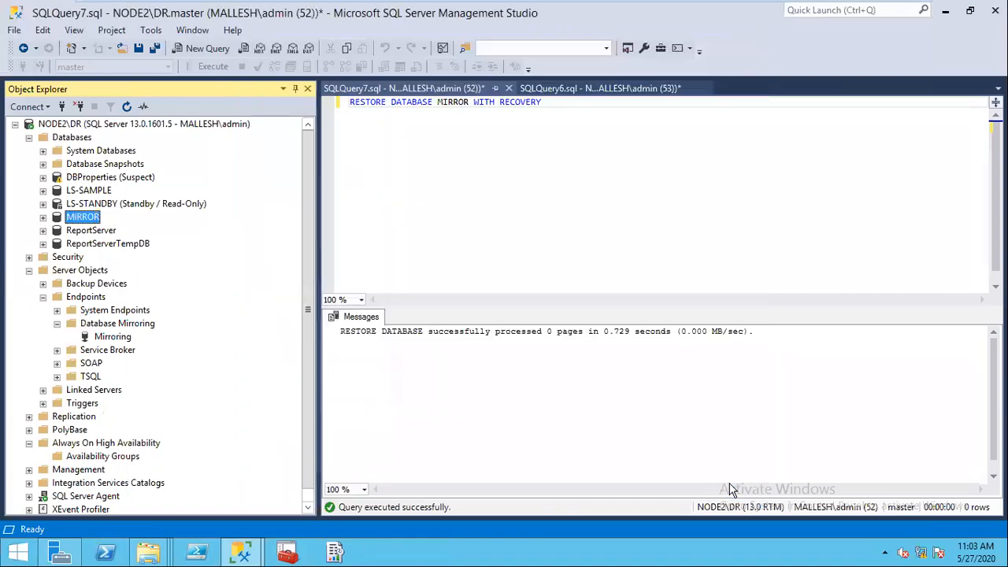
mouse_move(698, 6)
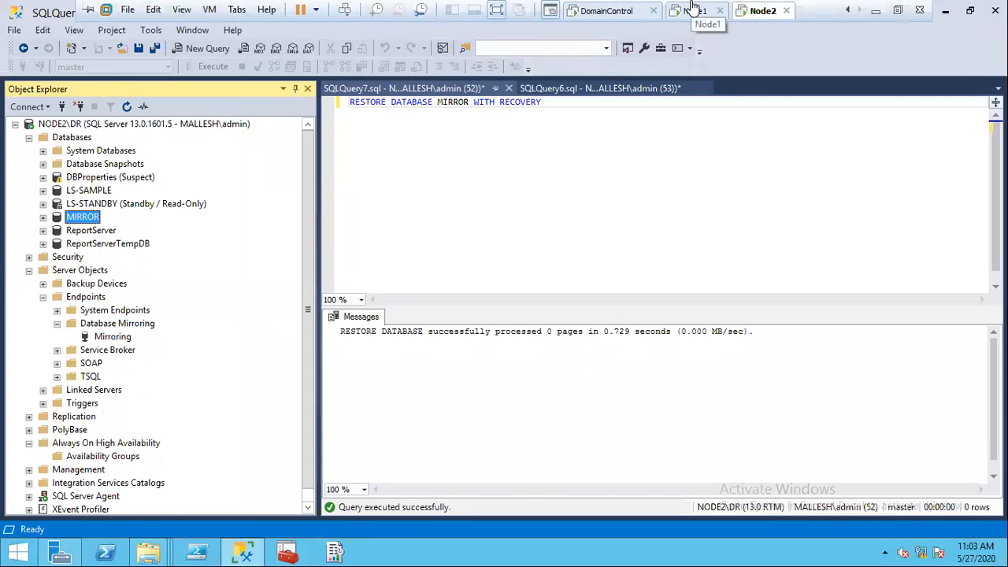
click(877, 11)
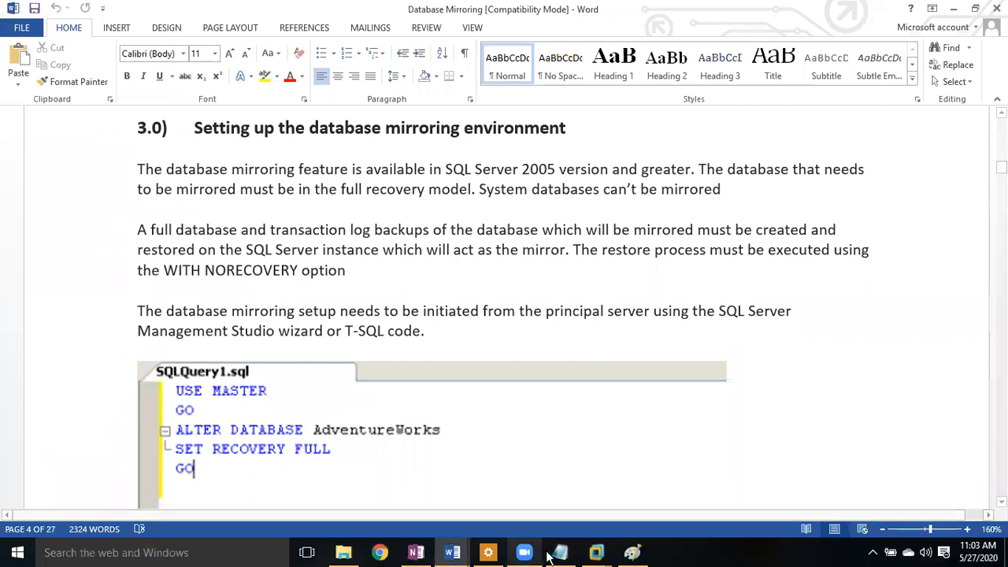
click(597, 554)
click(792, 469)
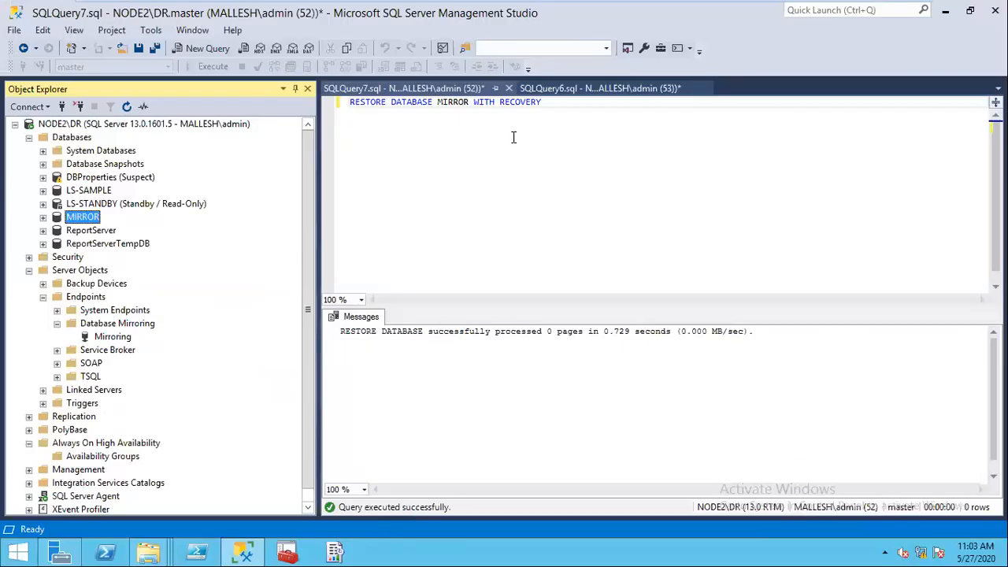
- Switch to the Node1 virtual machine and review the saved mirroring error text in a maximized Notepad window
click(684, 10)
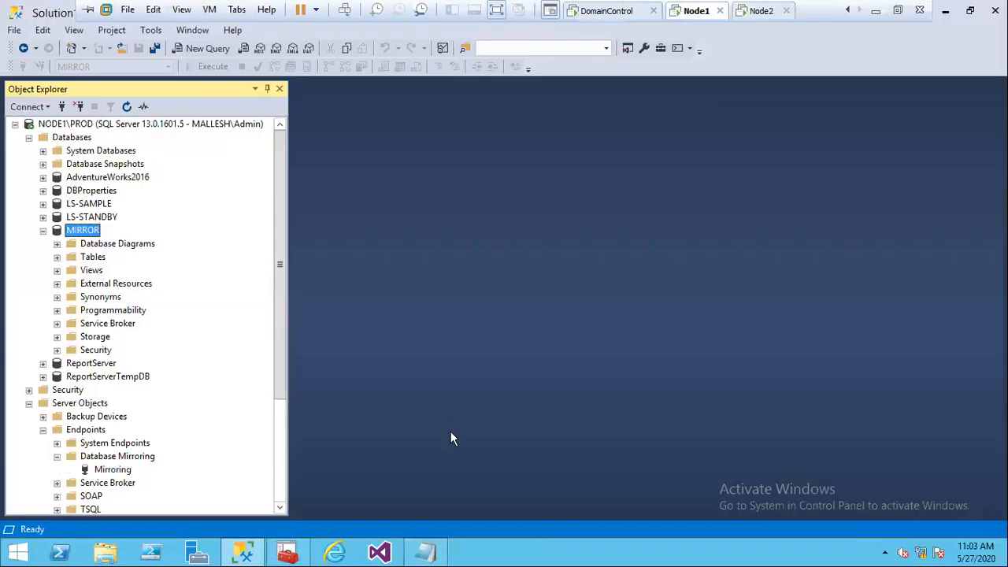
click(426, 554)
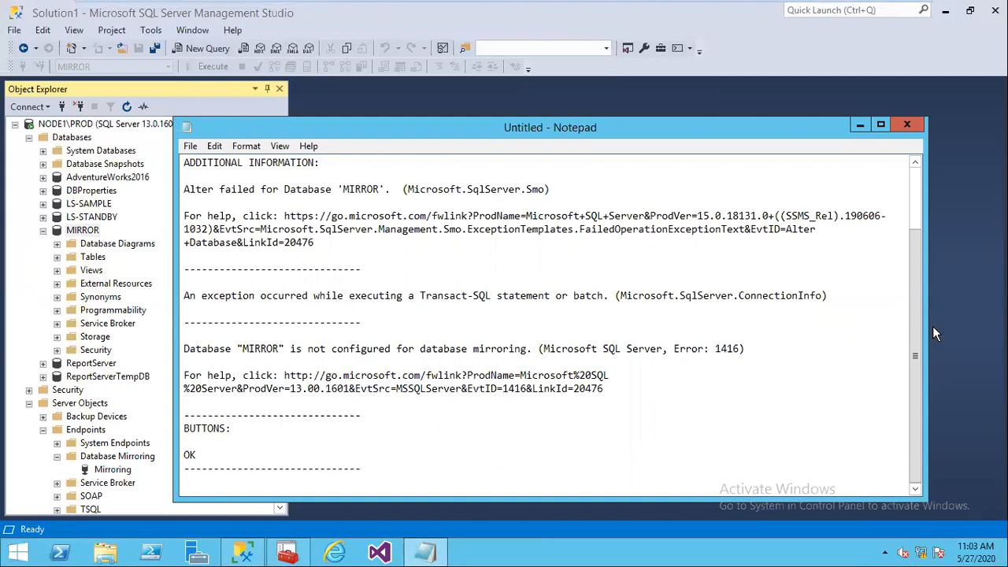
drag(918, 307, 913, 208)
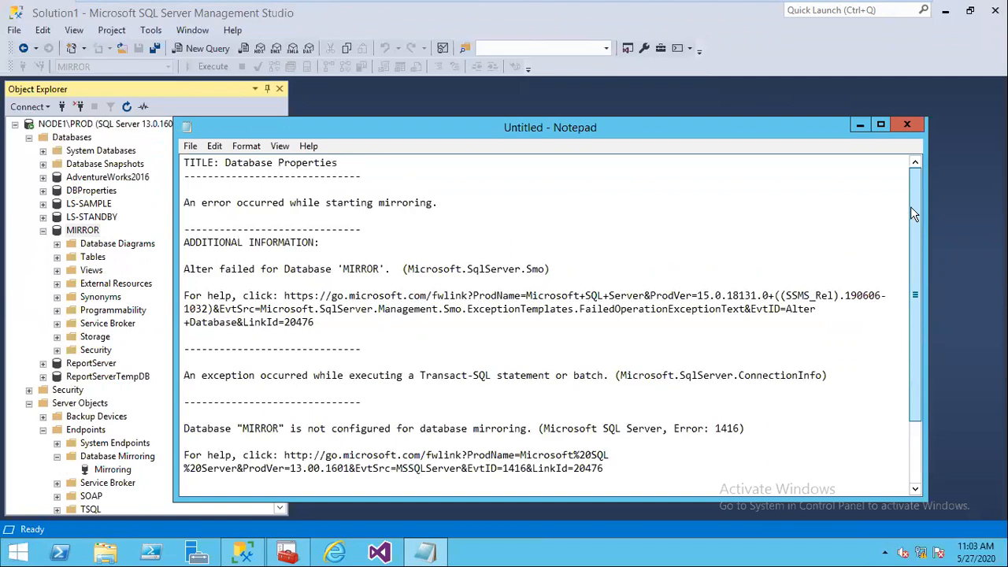
drag(910, 207, 938, 334)
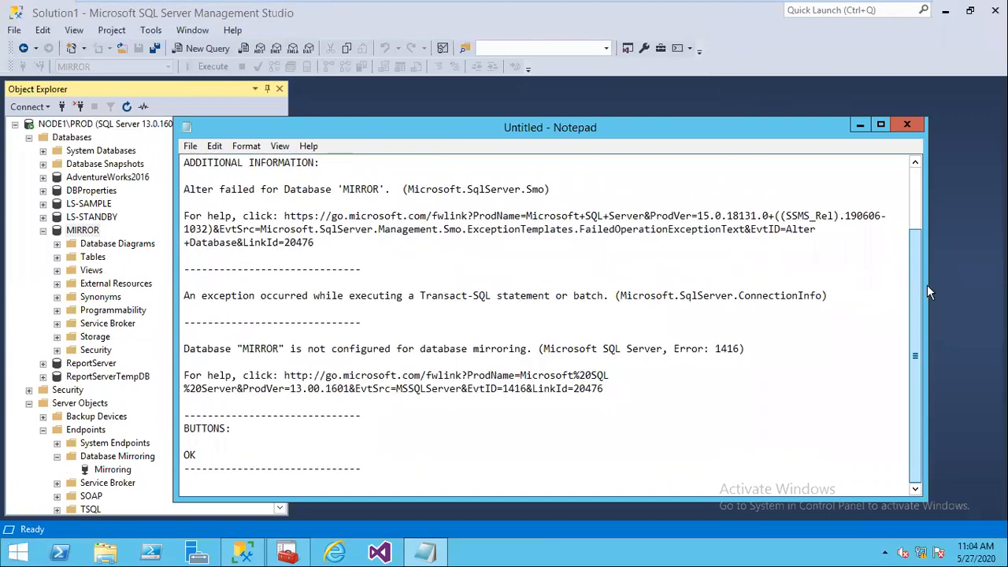
drag(924, 270, 924, 244)
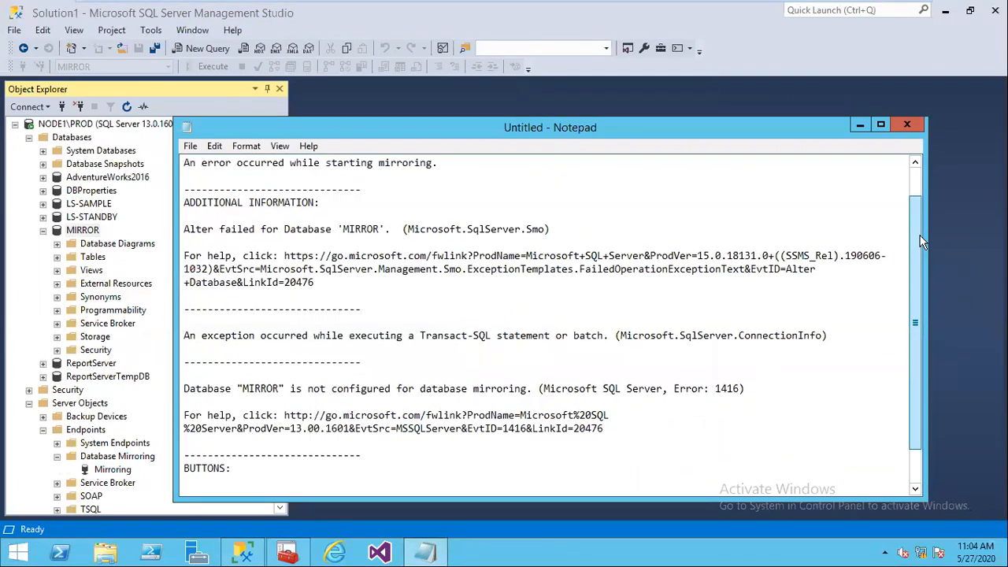
click(882, 126)
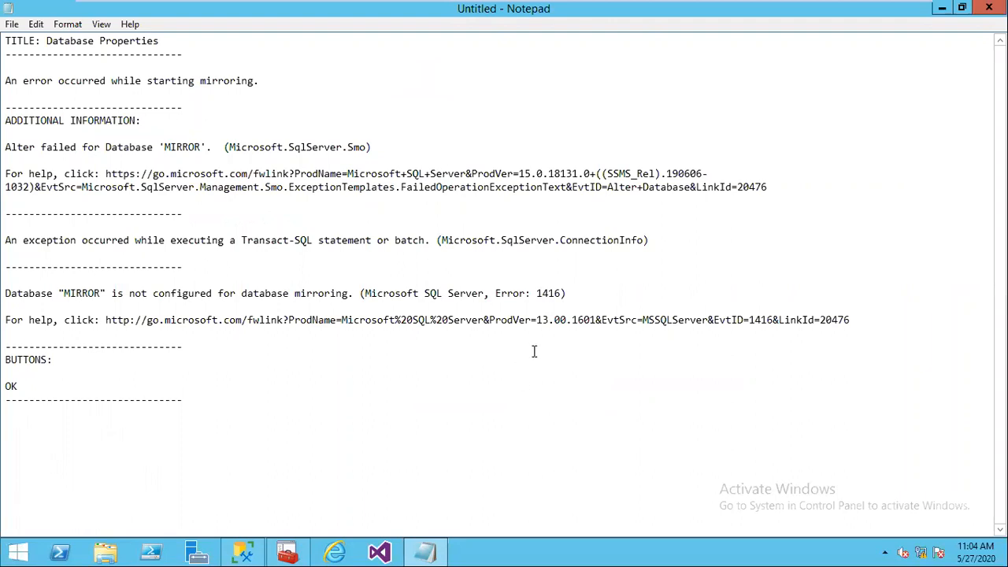
- Copy the "Database "MIRROR" is not configured for database mirroring. (Microsoft SQL Server, Error: 1416)" line and search Google for it in Chrome on the host
drag(569, 293, 6, 293)
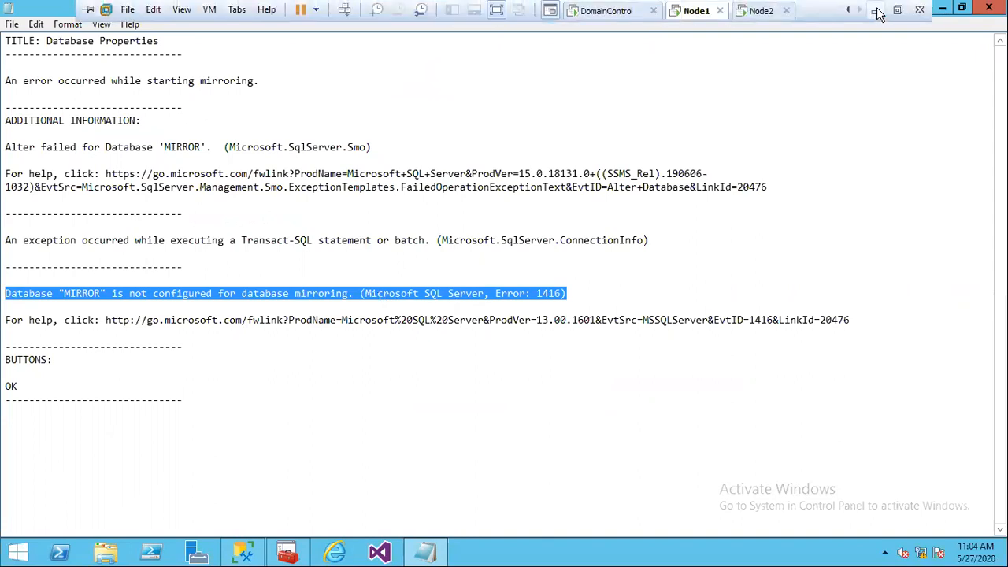
click(875, 13)
click(382, 555)
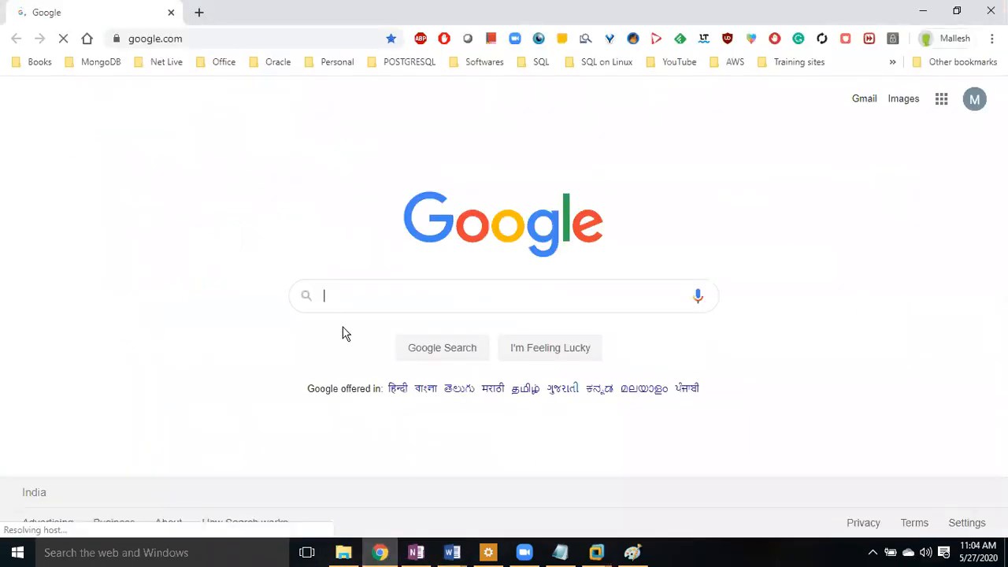
key(ctrl+v)
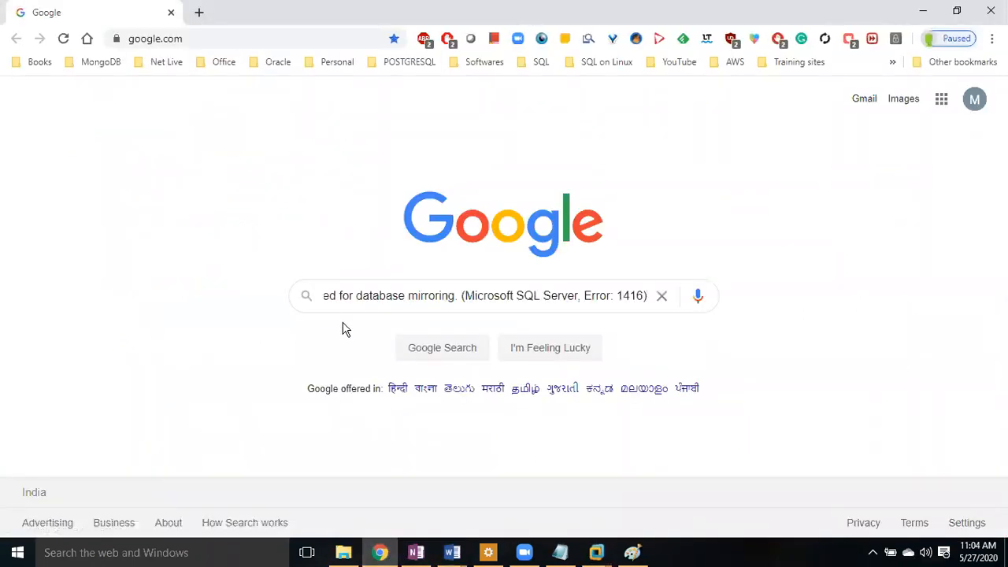
key(Return)
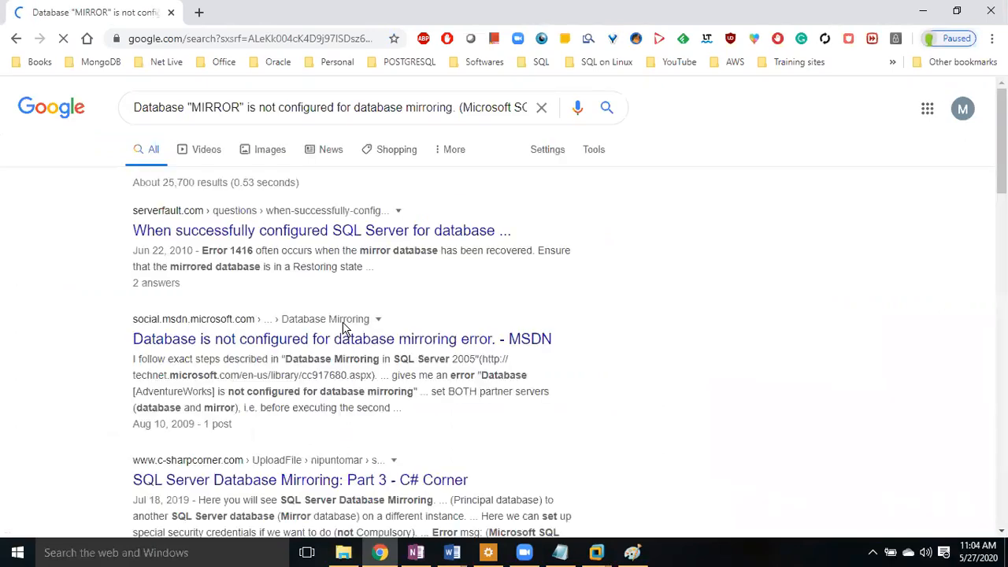
- Open the Server Fault and MSDN search results about database mirroring not being configured in new browser tabs
right_click(340, 239)
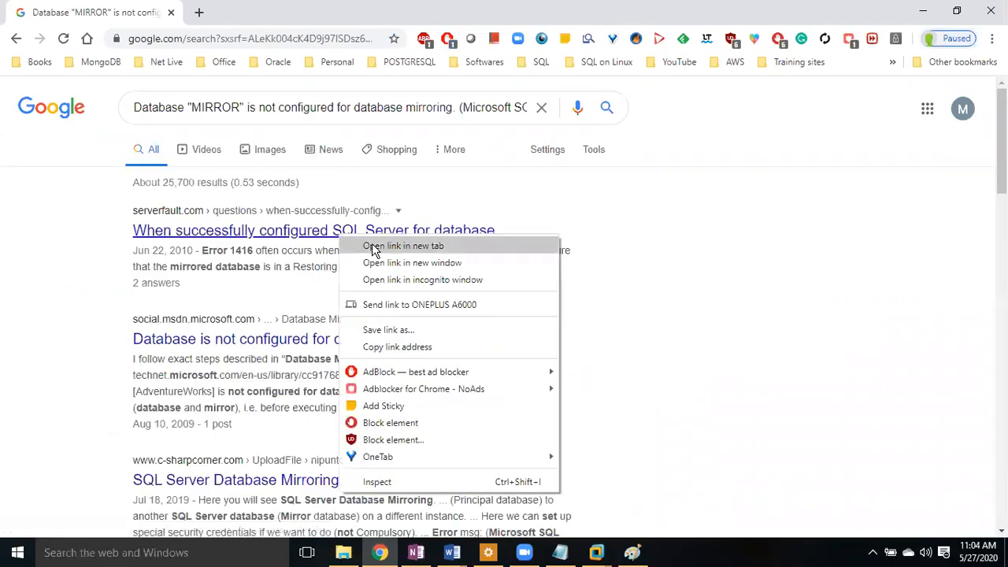
click(375, 248)
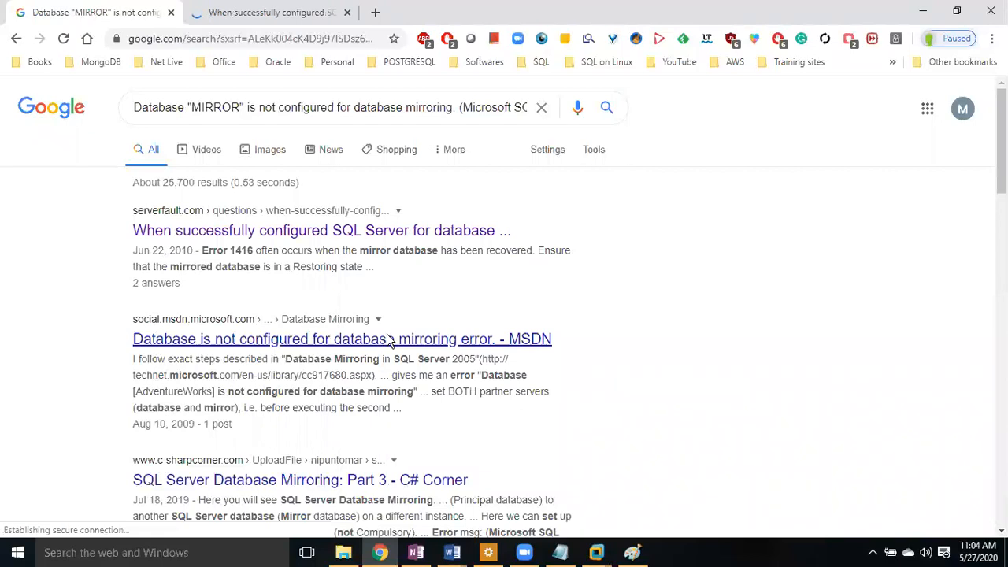
right_click(387, 340)
click(409, 85)
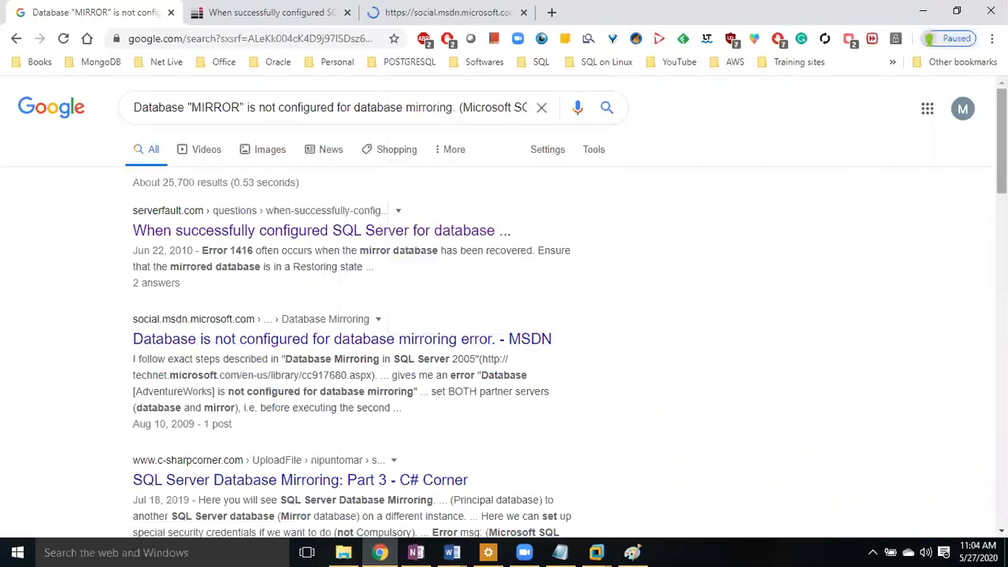
- Open the sqlask.blogspot.com result "SQL Server - All Database Mirroring Errors, Troubleshooting" in a new tab
scroll(504, 316, down, 5)
scroll(504, 315, down, 2)
scroll(504, 315, down, 1)
scroll(504, 316, down, 3)
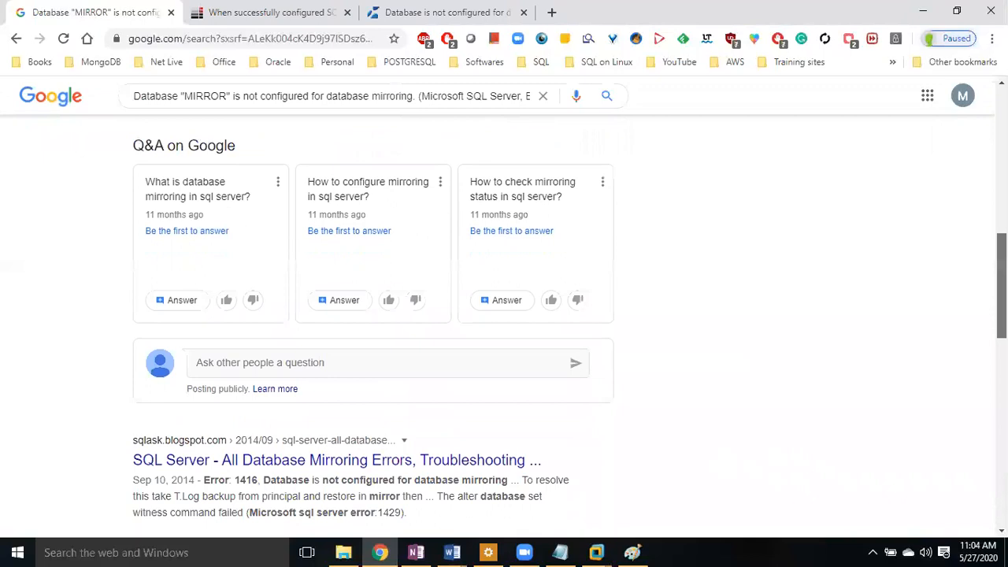
scroll(551, 281, down, 1)
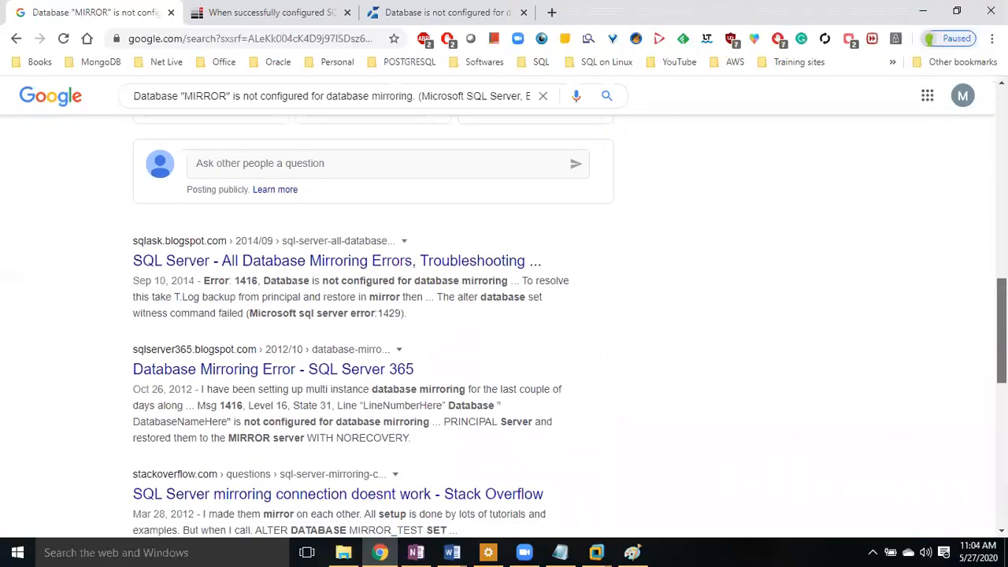
right_click(463, 240)
click(498, 249)
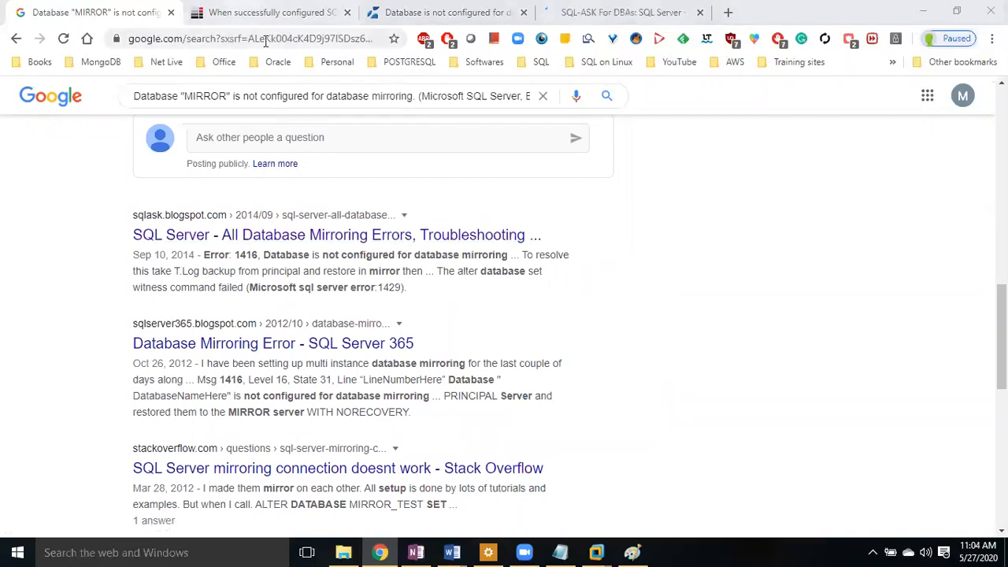
- Read the Server Fault question on the mirroring configuration error, including its solved update and the accepted answer
key(ctrl+Tab)
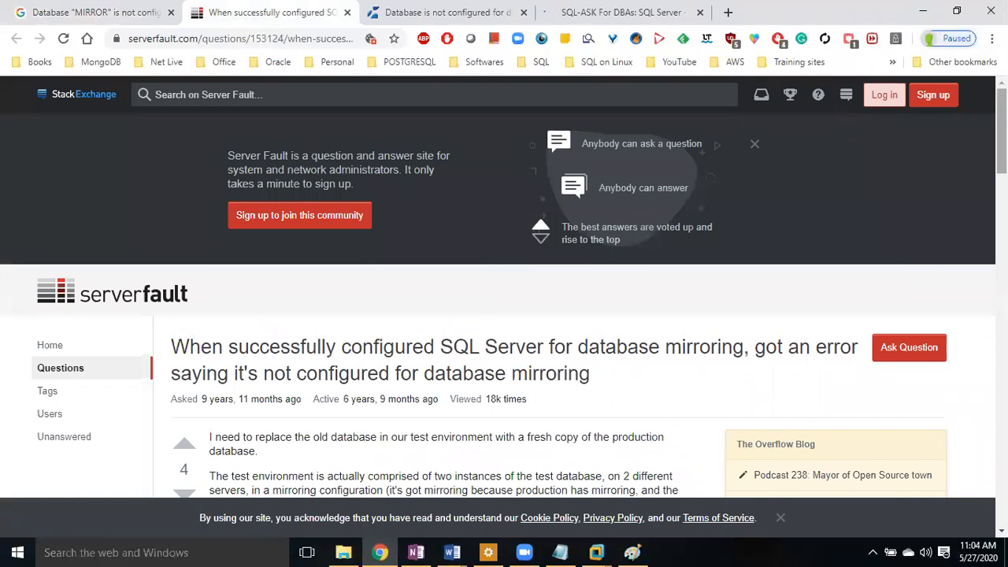
scroll(504, 315, down, 2)
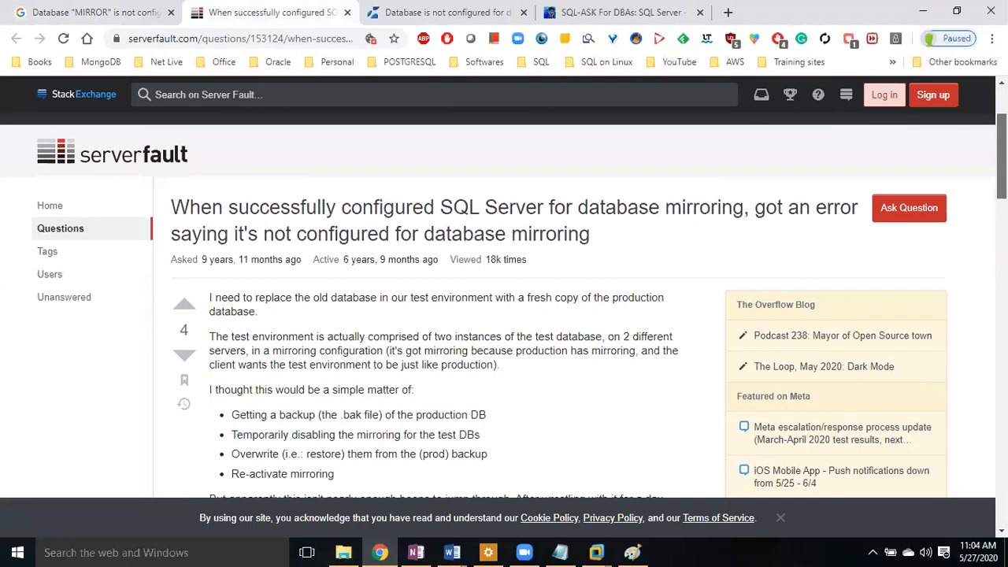
scroll(504, 315, down, 1)
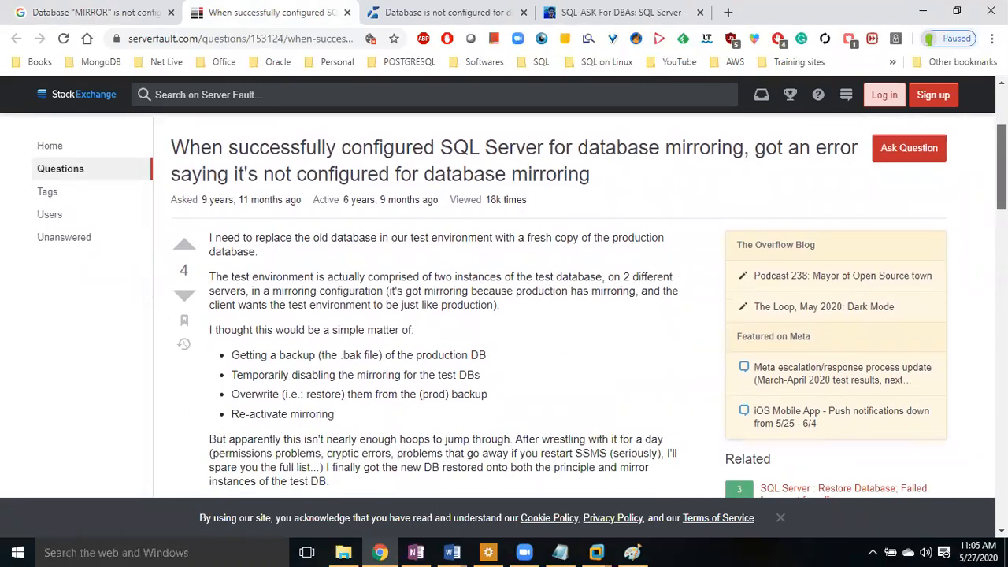
scroll(505, 315, down, 1)
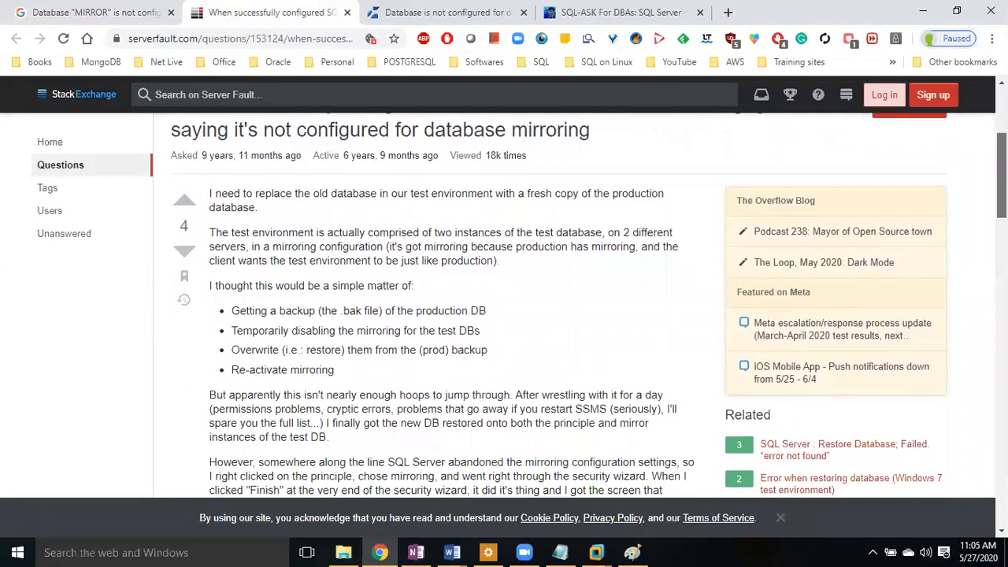
scroll(504, 315, down, 2)
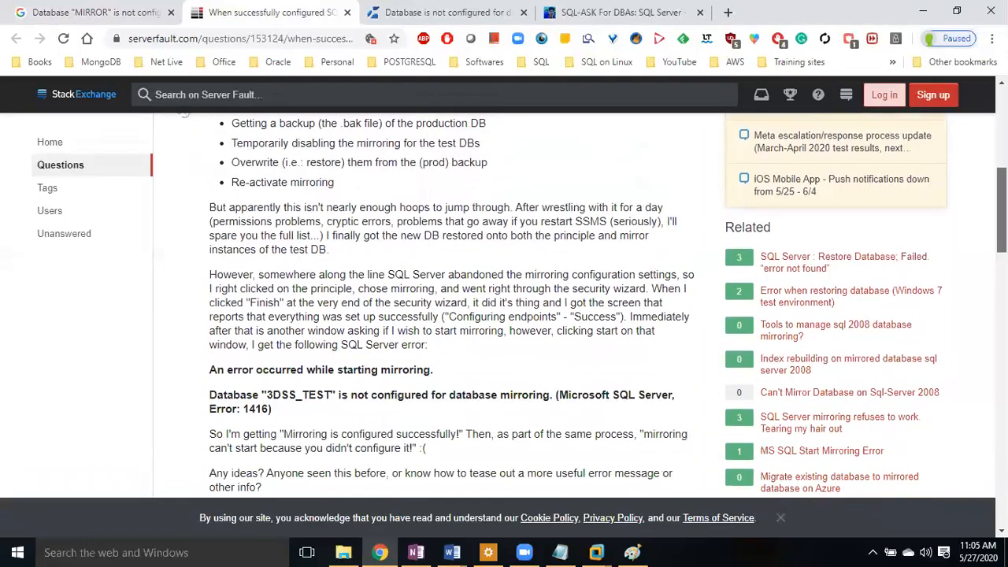
scroll(504, 316, down, 1)
scroll(505, 315, down, 1)
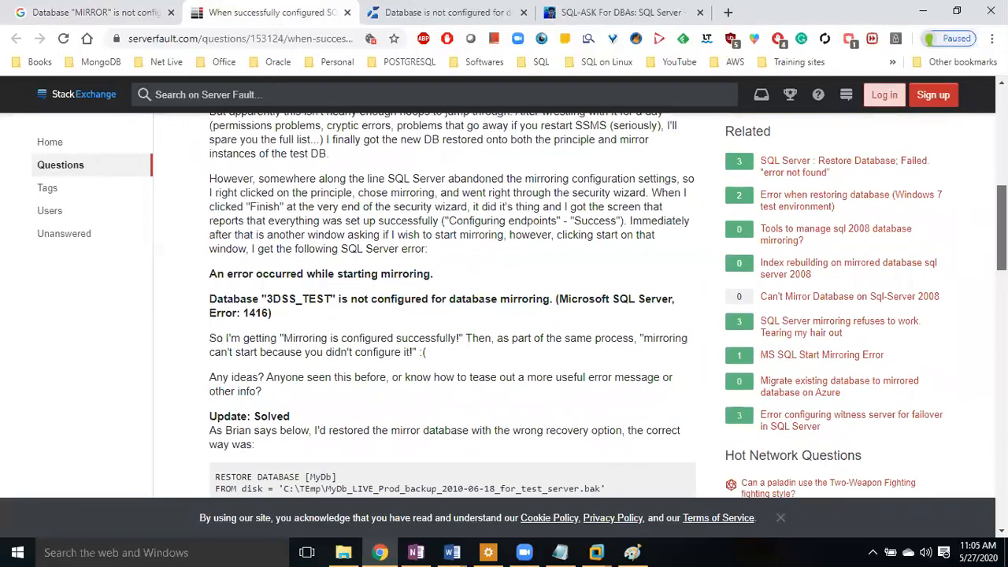
scroll(504, 315, down, 1)
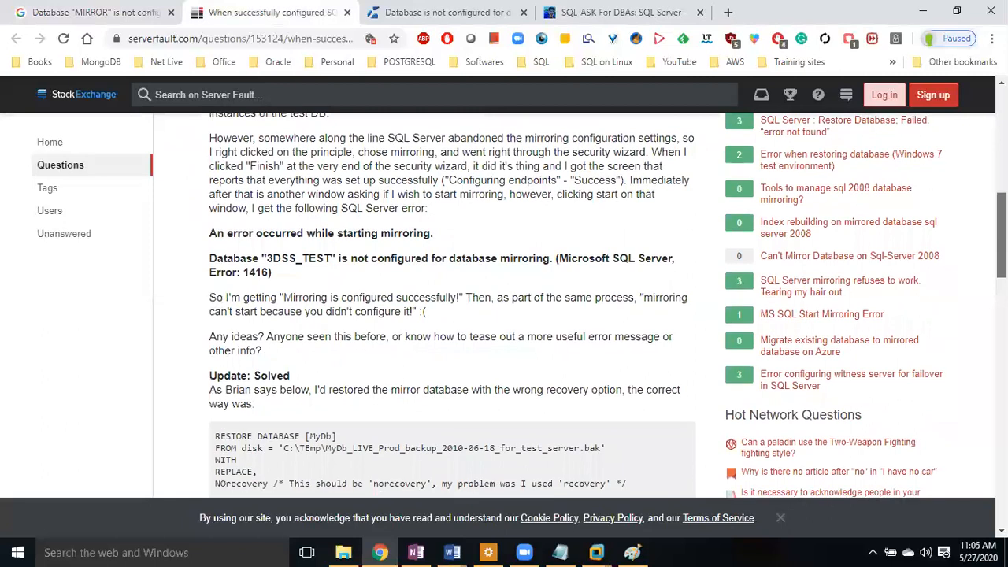
scroll(505, 315, down, 1)
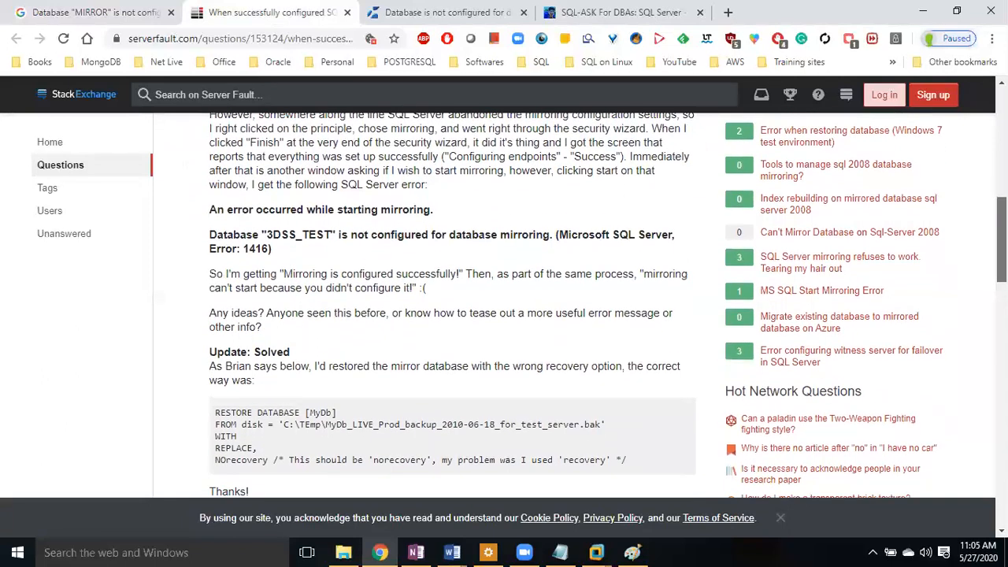
scroll(504, 315, down, 1)
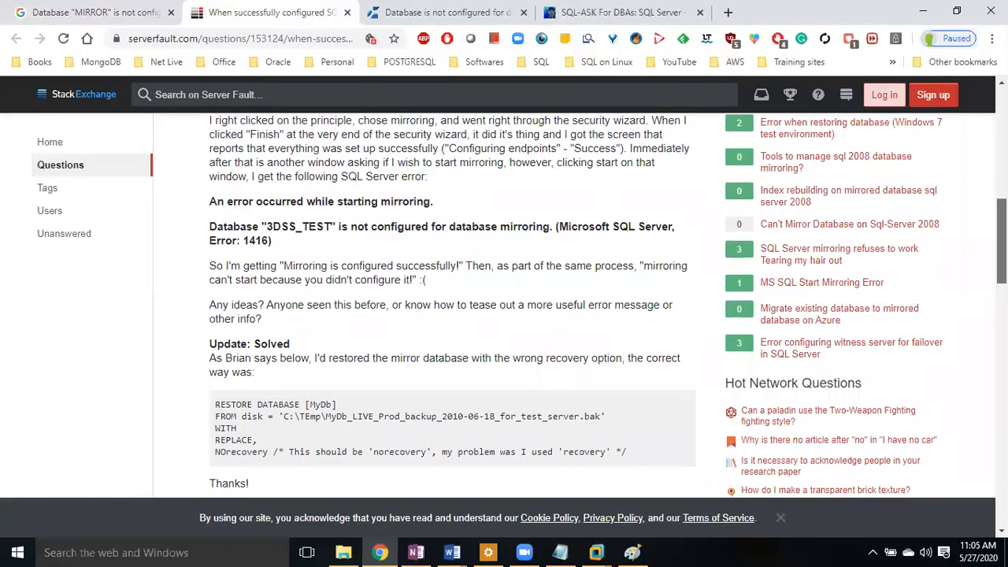
scroll(504, 315, down, 1)
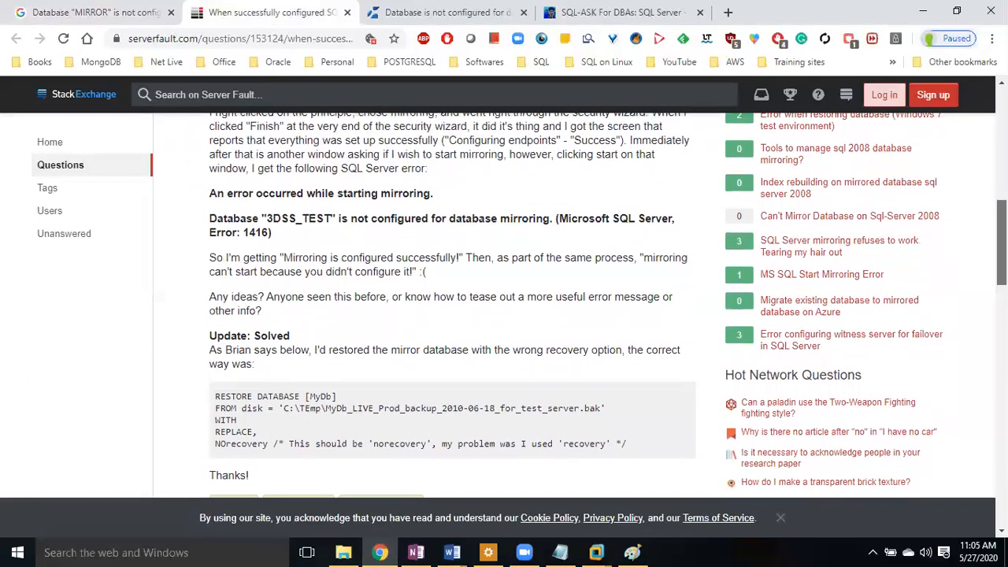
scroll(504, 315, down, 1)
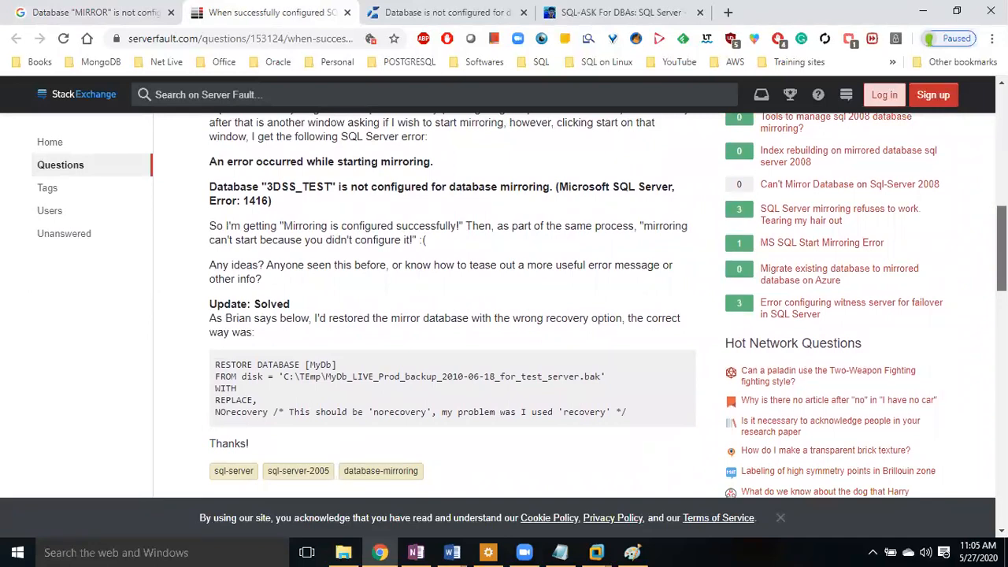
scroll(505, 315, down, 3)
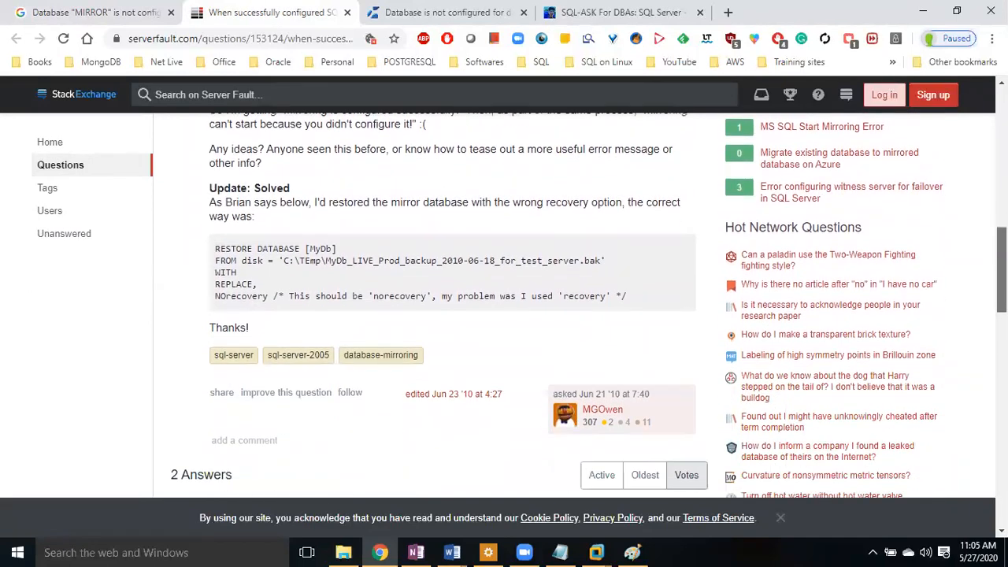
scroll(505, 315, down, 1)
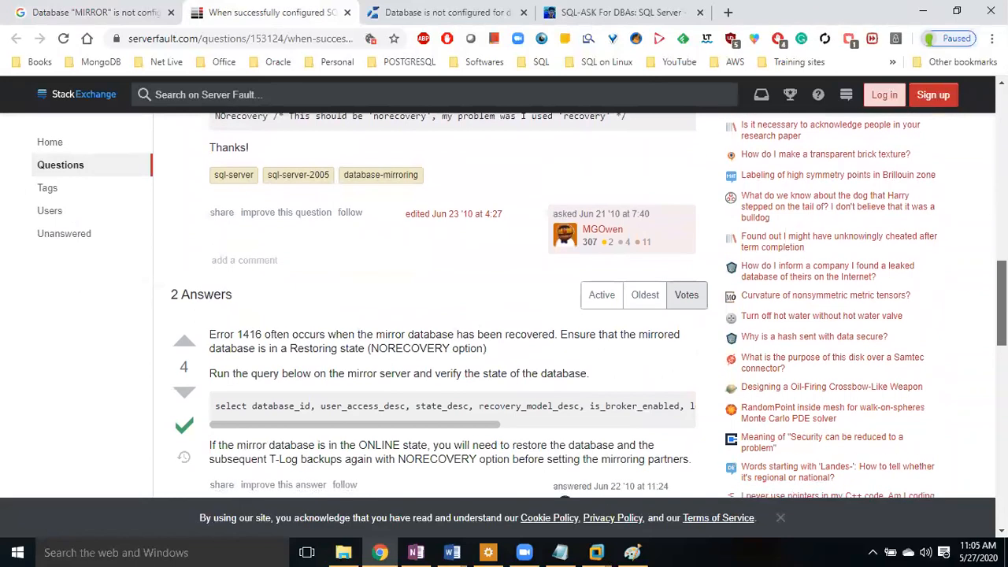
scroll(504, 315, down, 1)
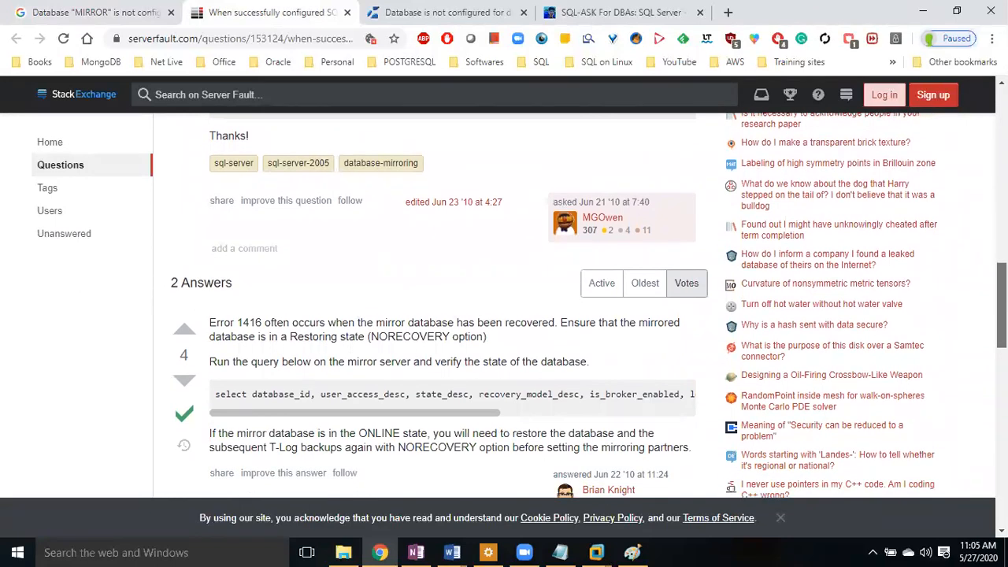
- Read both Server Fault answers on error 1416, including the full database state query and the RESTORE example
scroll(505, 315, down, 1)
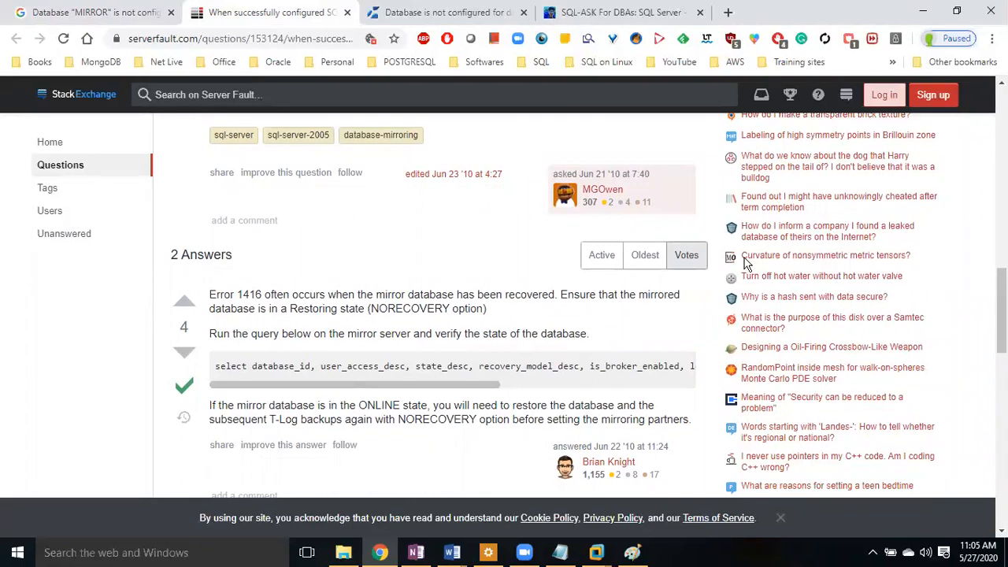
drag(474, 386, 676, 427)
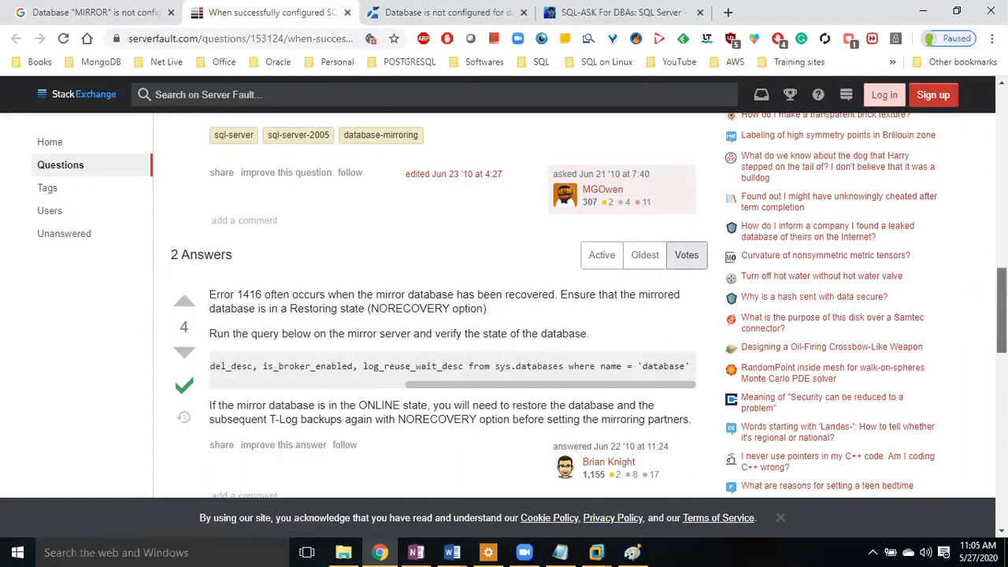
scroll(1002, 311, down, 5)
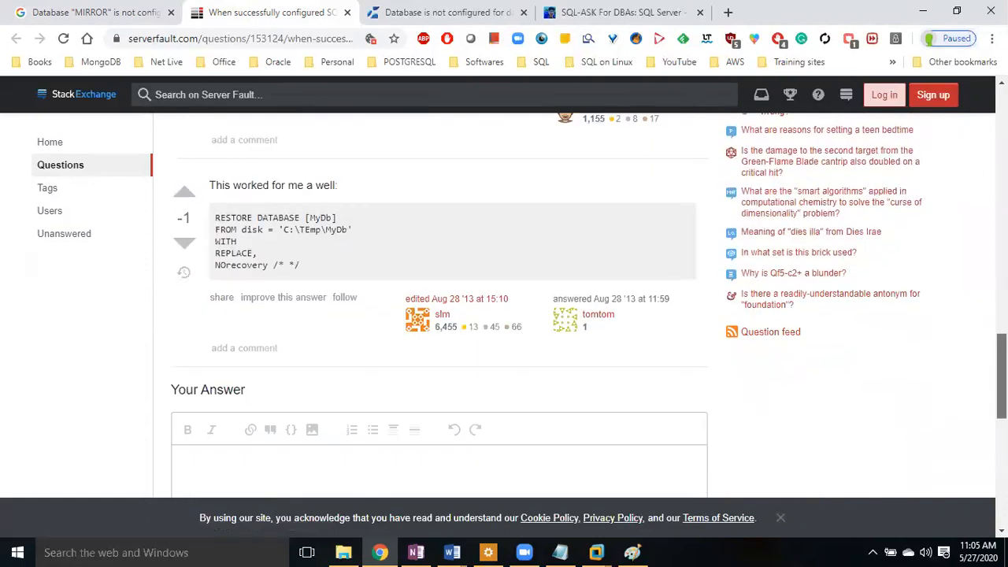
drag(1002, 378, 820, 18)
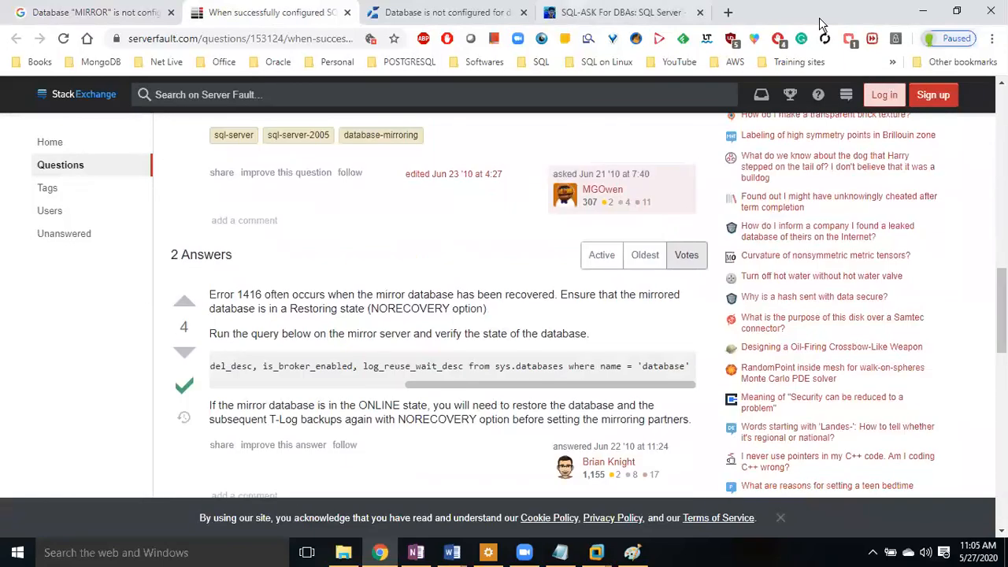
- Examine the error 1416 entry in the SQL-ASK mirroring troubleshooting article and compare it with the error text in the Google search
click(578, 13)
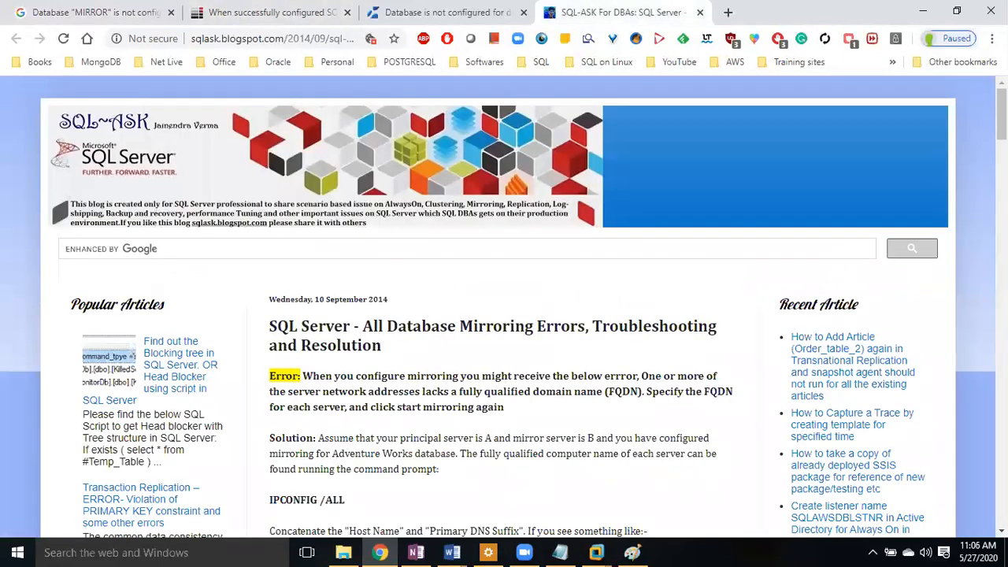
drag(1002, 114, 1002, 169)
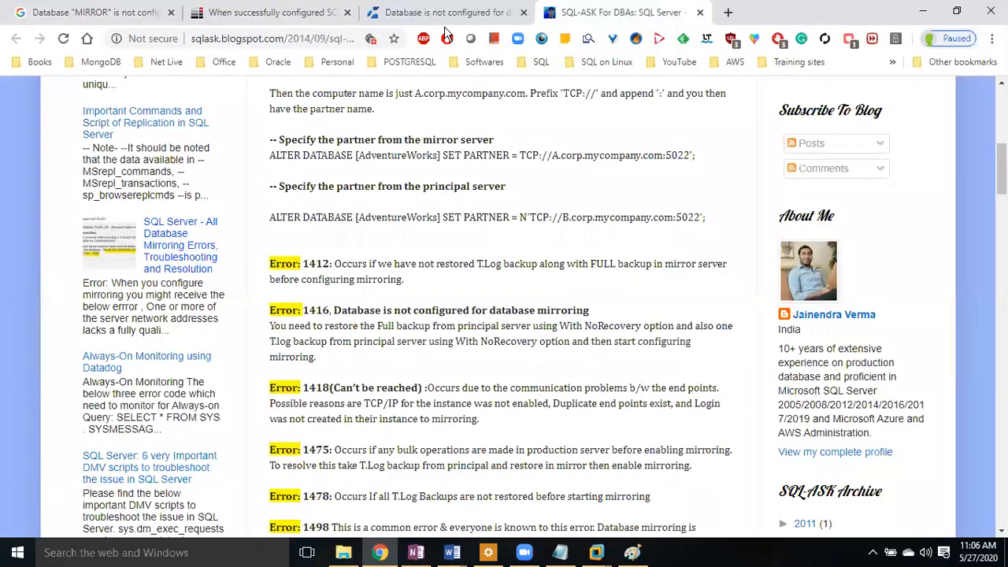
click(45, 12)
click(484, 95)
key(End)
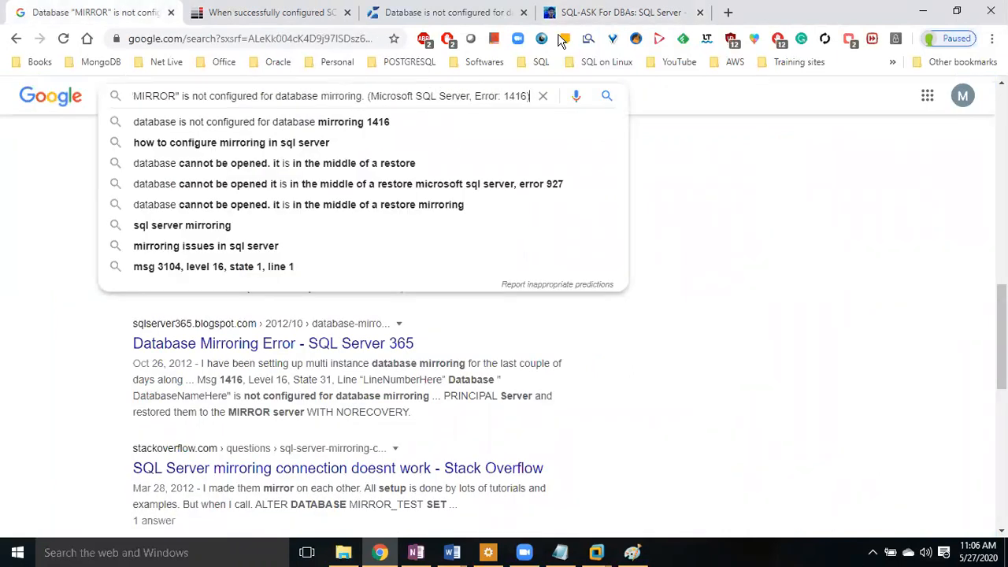
click(626, 12)
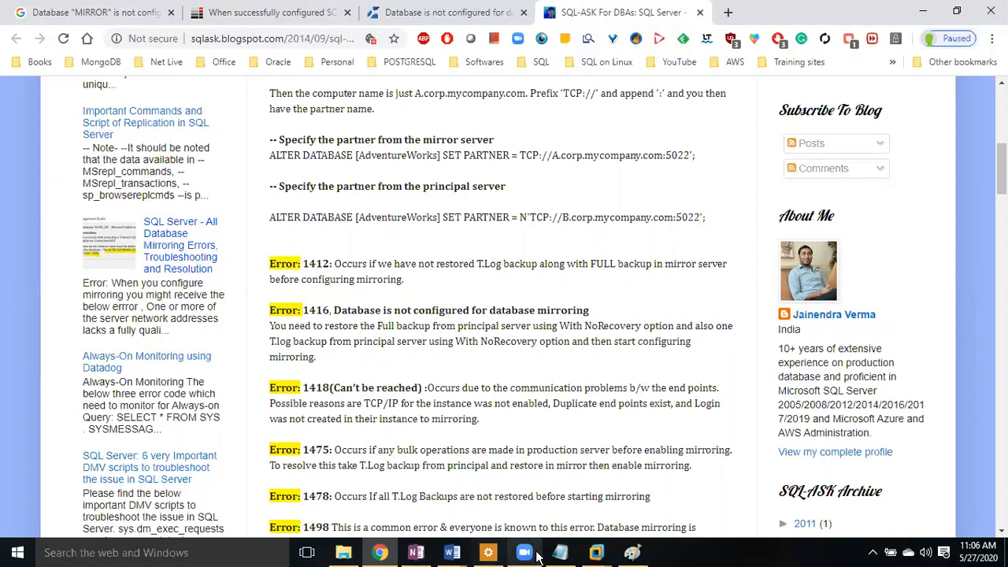
- Switch to the Node1 virtual machine and minimize the Notepad error text to return to Management Studio
click(597, 554)
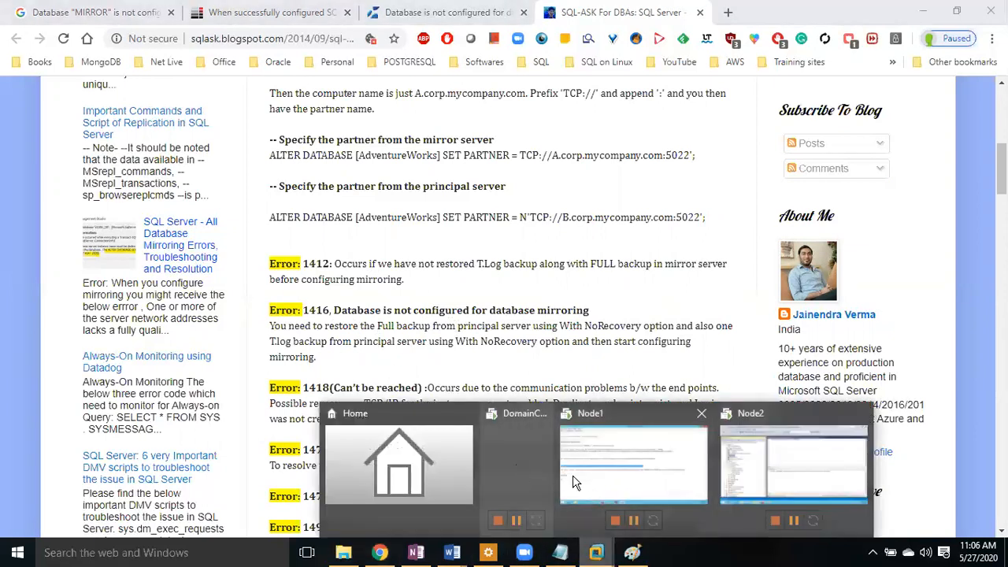
click(618, 479)
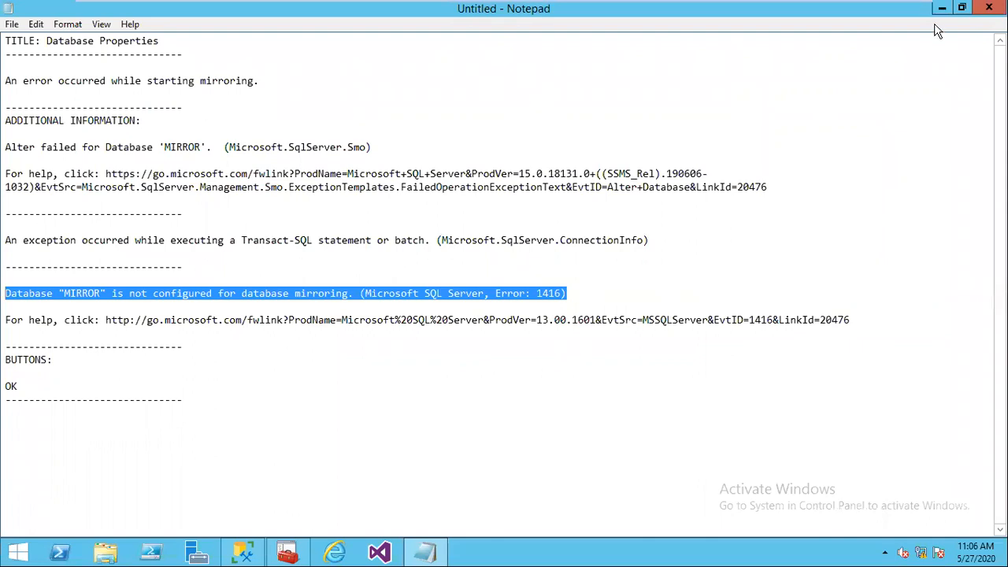
click(942, 8)
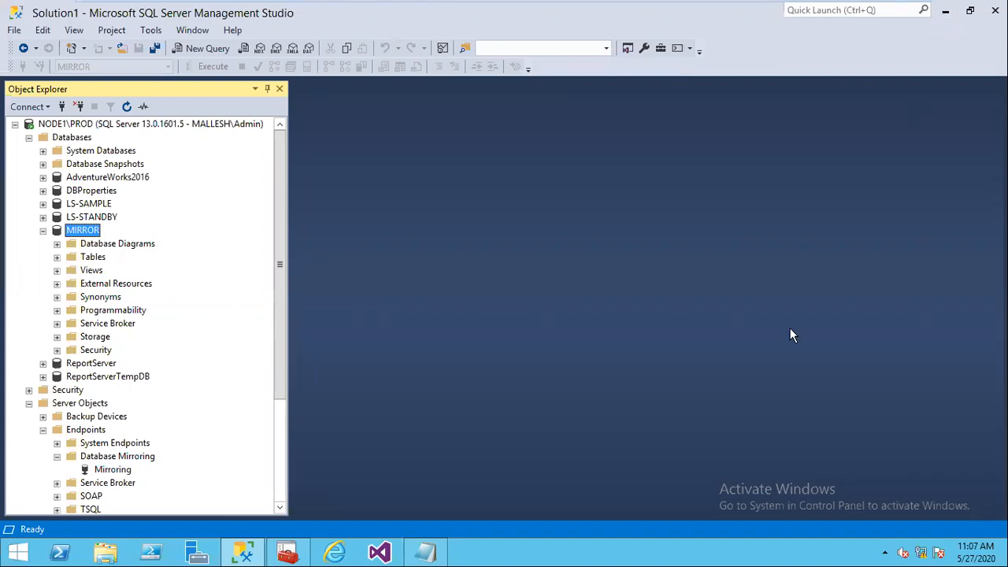
- Delete all old backup files from the C:\Backup folder on Node1 and minimize the folder window
mouse_move(563, 16)
click(108, 555)
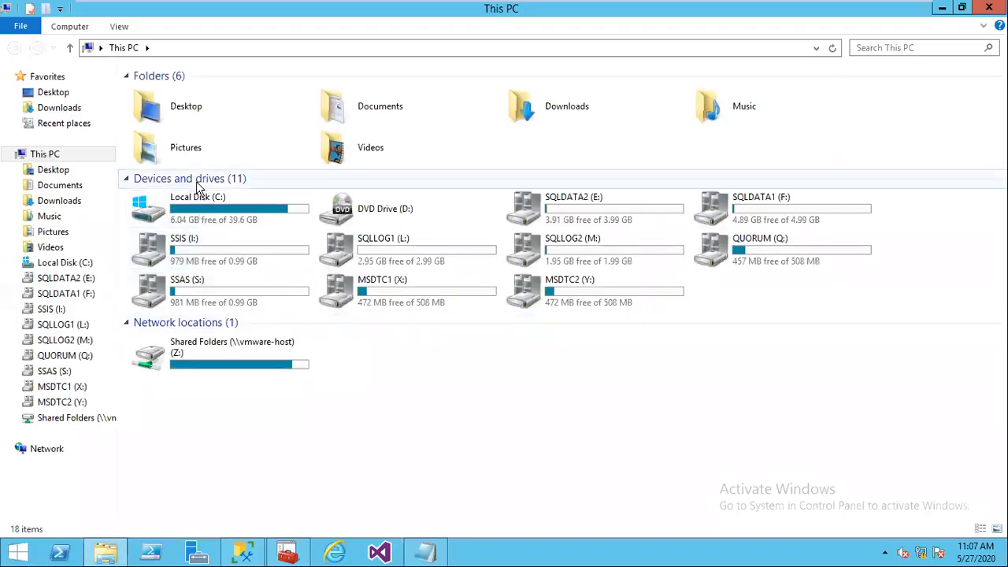
click(186, 212)
double_click(183, 211)
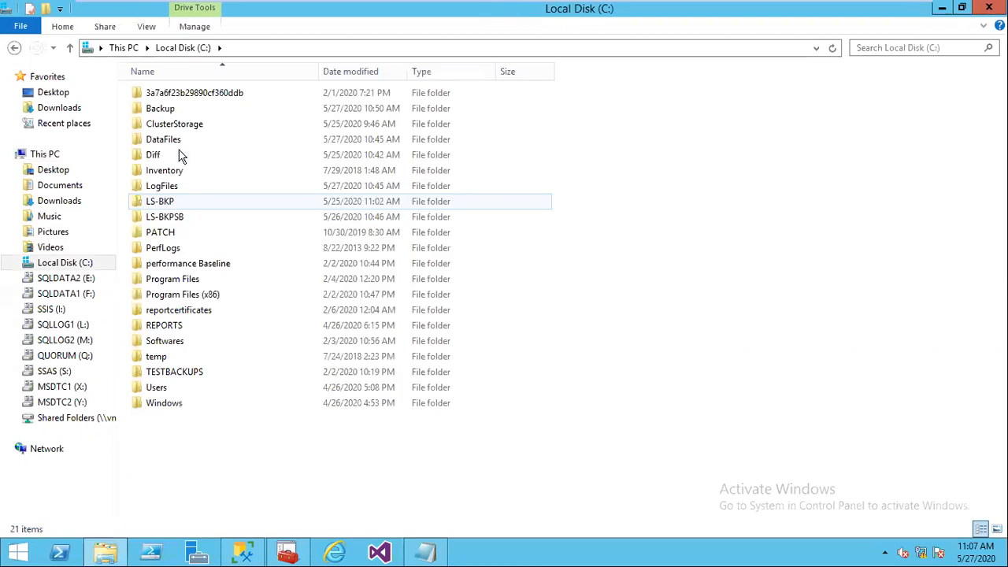
double_click(153, 106)
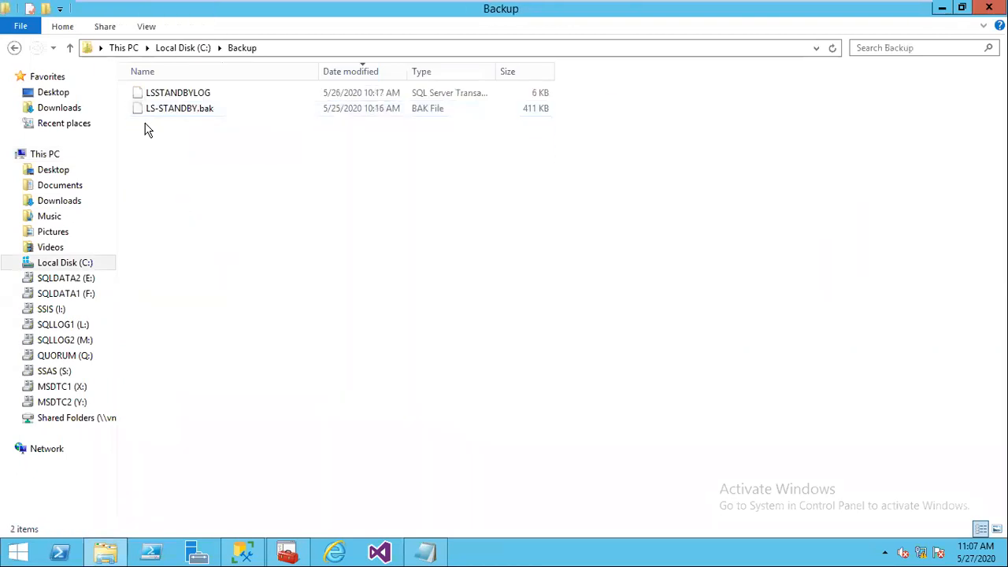
key(ctrl+a)
key(Delete)
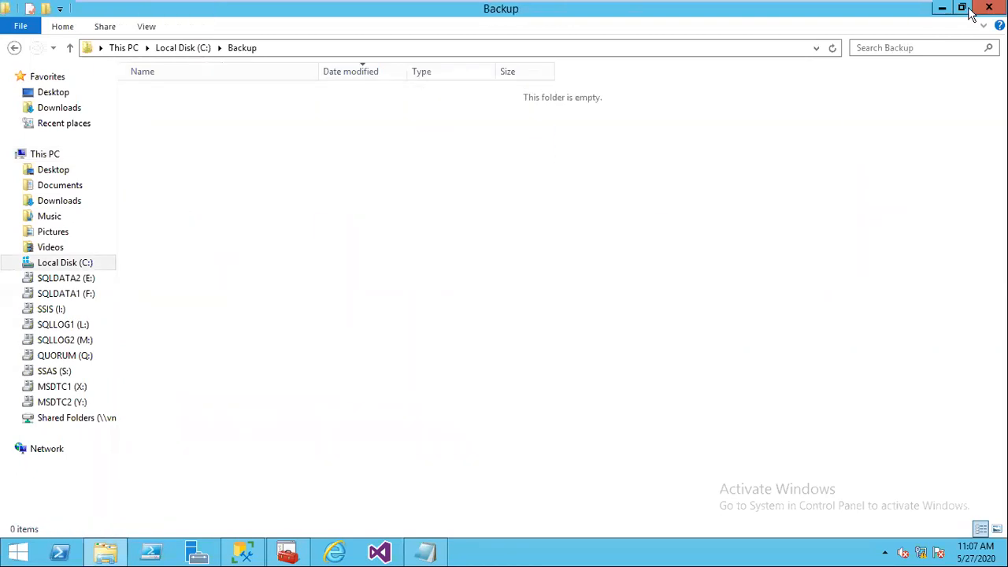
click(940, 9)
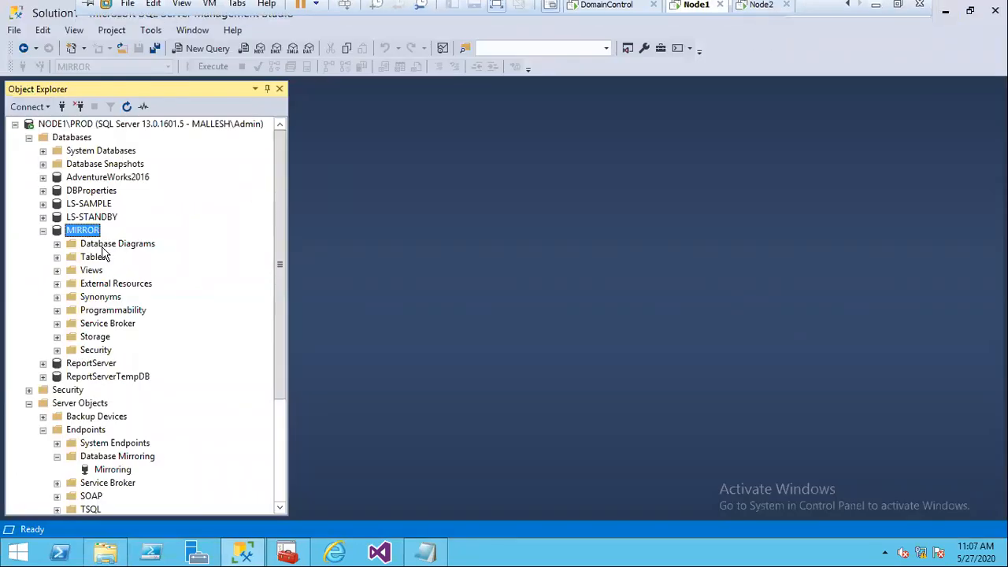
- Take a full backup of the MIRROR database to C:\Backup\FULL.BAK, replacing the listed MIRRORLOG.TRN destination
right_click(85, 236)
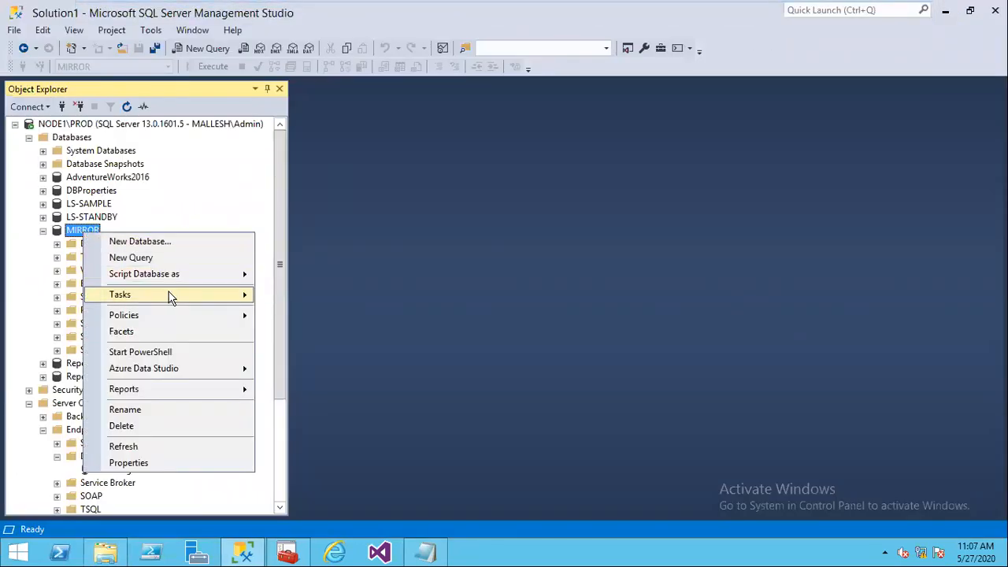
mouse_move(172, 295)
click(311, 213)
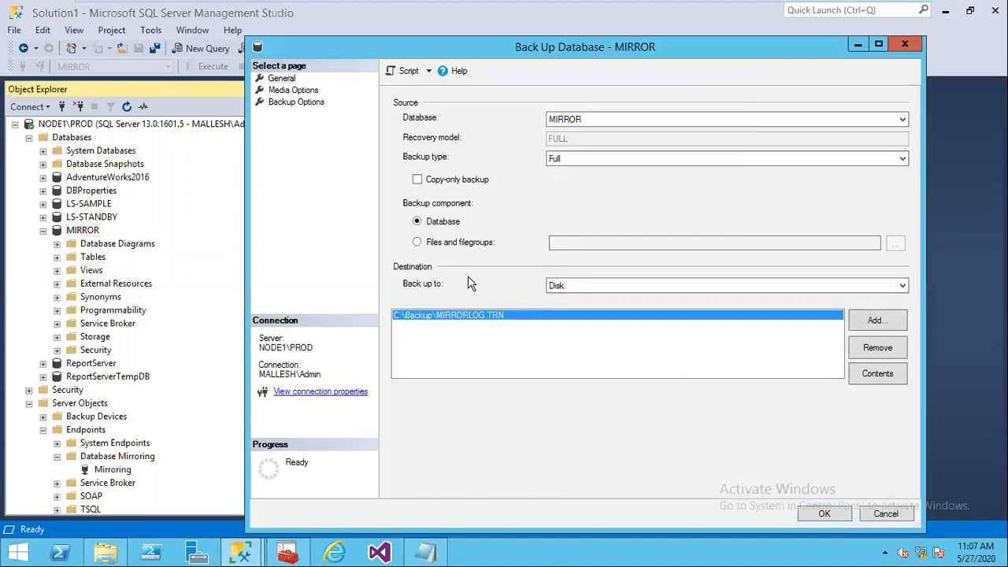
click(876, 348)
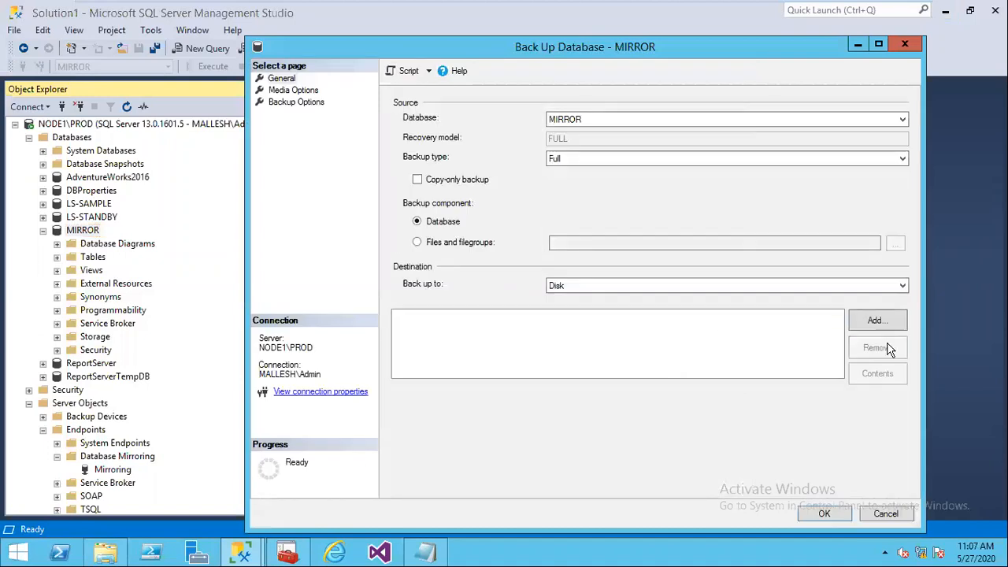
click(877, 321)
click(477, 273)
text(FULL.BA)
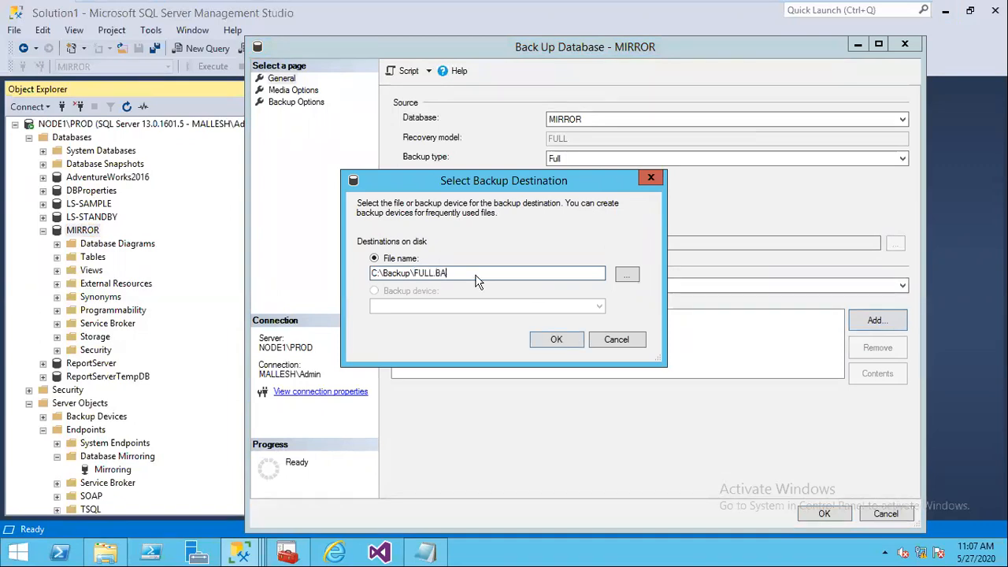
text(K)
key(Return)
click(829, 514)
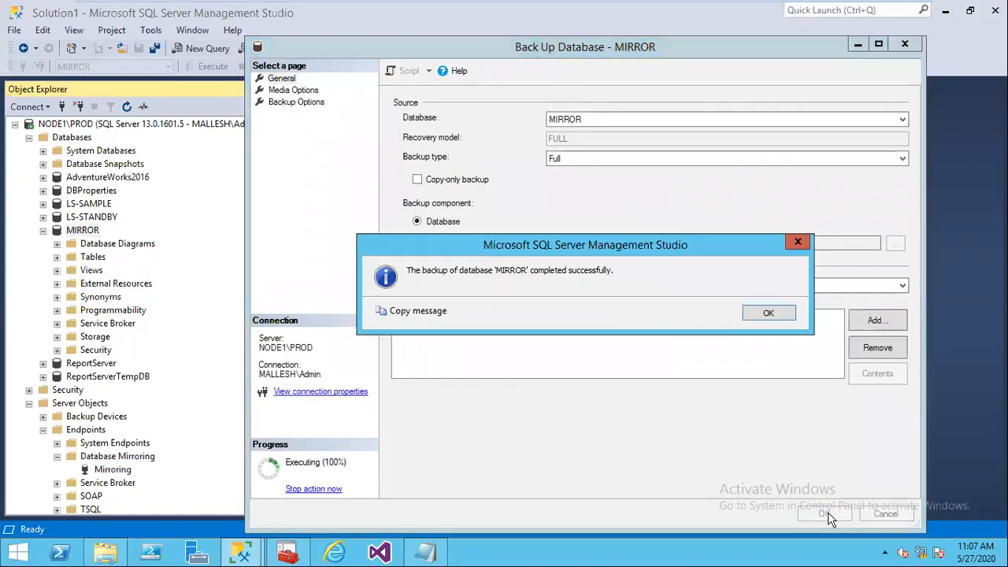
click(768, 312)
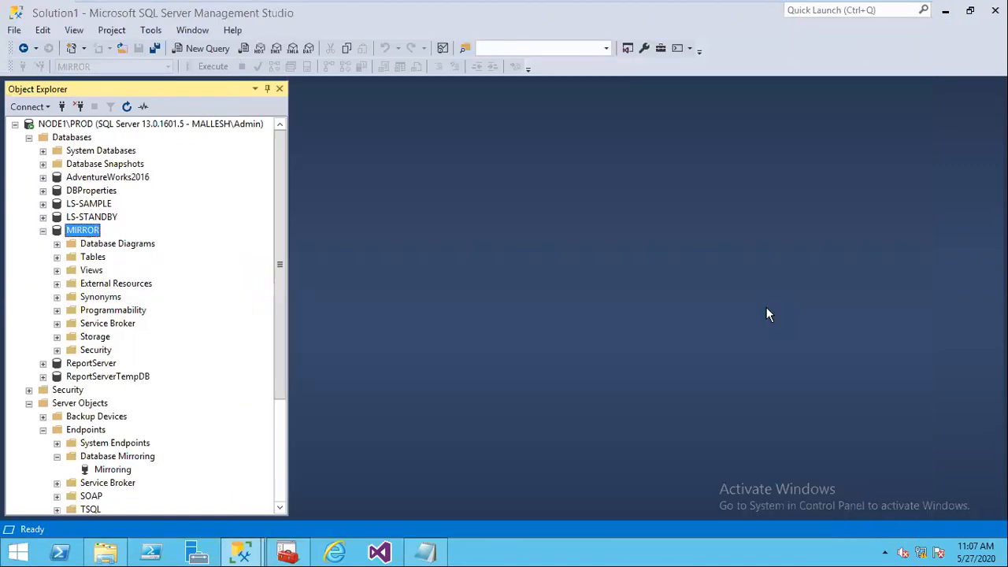
- Take a transaction log backup of the MIRROR database to C:\Backup\LOG.TRN, replacing the FULL.BAK destination
right_click(85, 231)
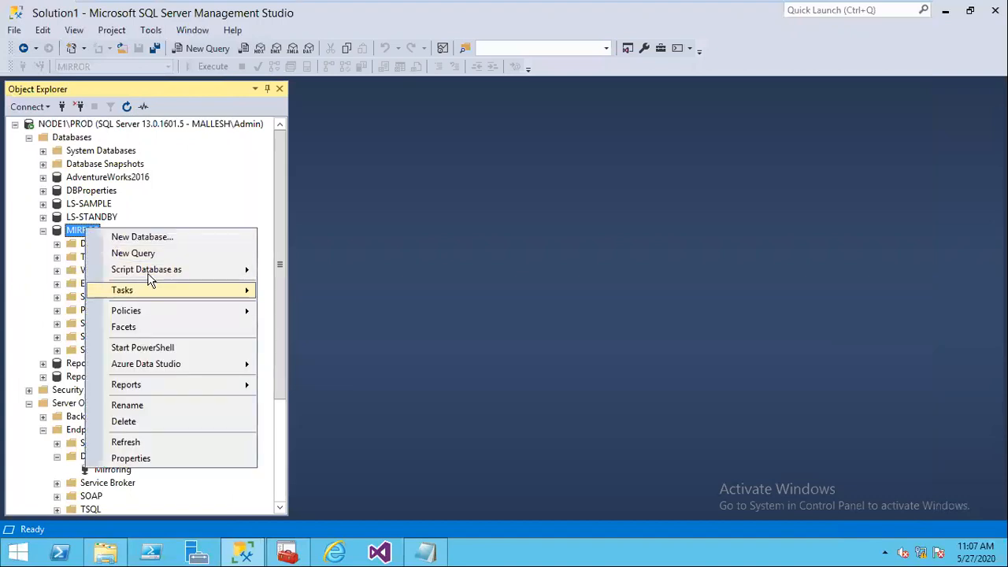
mouse_move(155, 293)
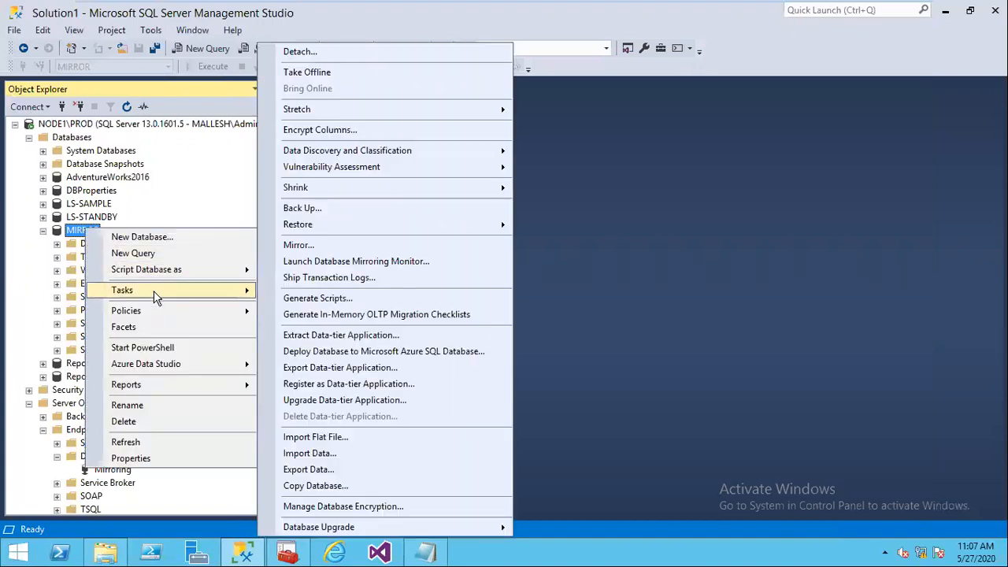
click(308, 208)
click(577, 161)
click(567, 191)
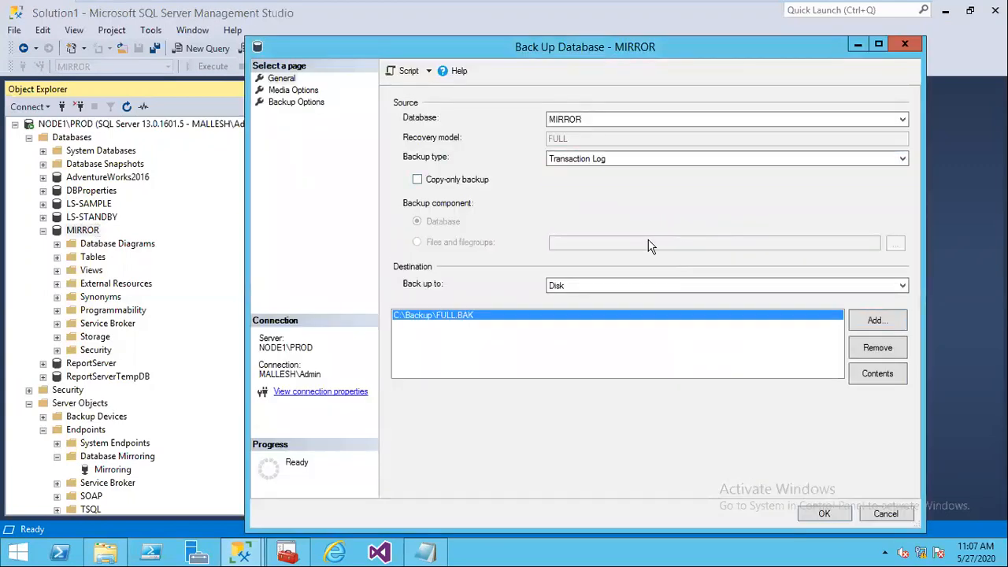
click(878, 351)
click(874, 320)
click(523, 276)
text(LOG.TRN)
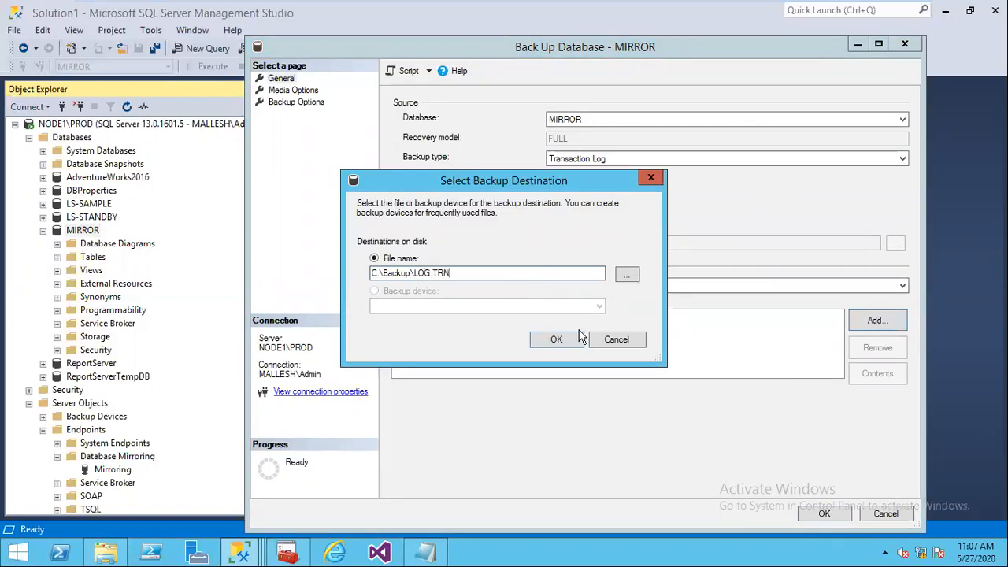
click(556, 339)
click(812, 514)
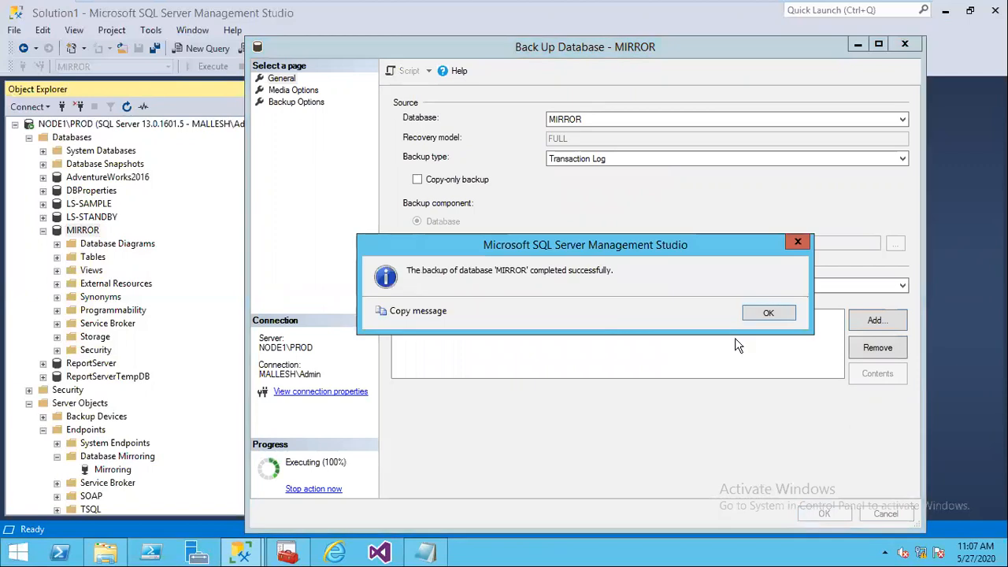
click(760, 311)
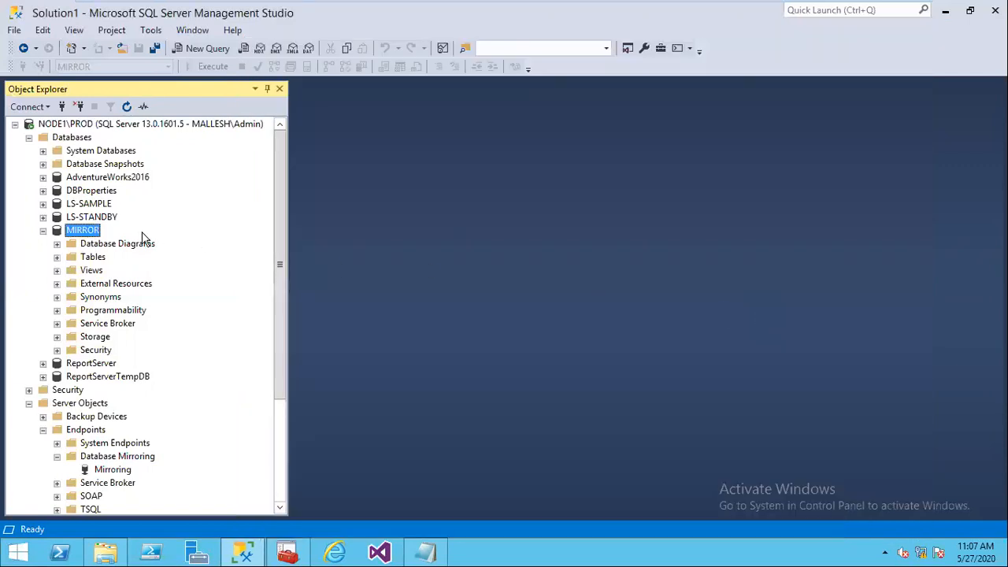
- Switch to the Node2 virtual machine and delete its MIRROR database, closing existing connections
mouse_move(496, 4)
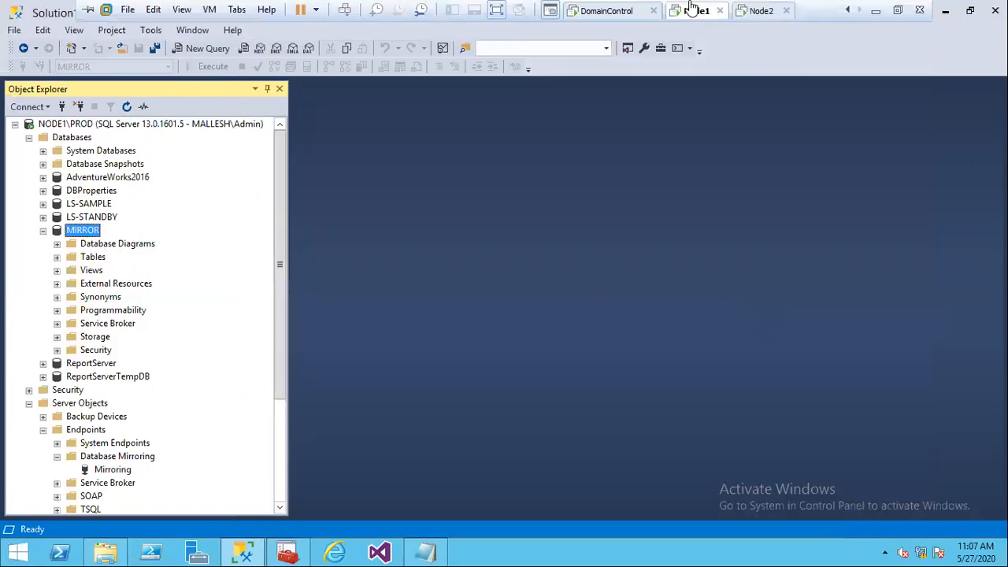
click(761, 11)
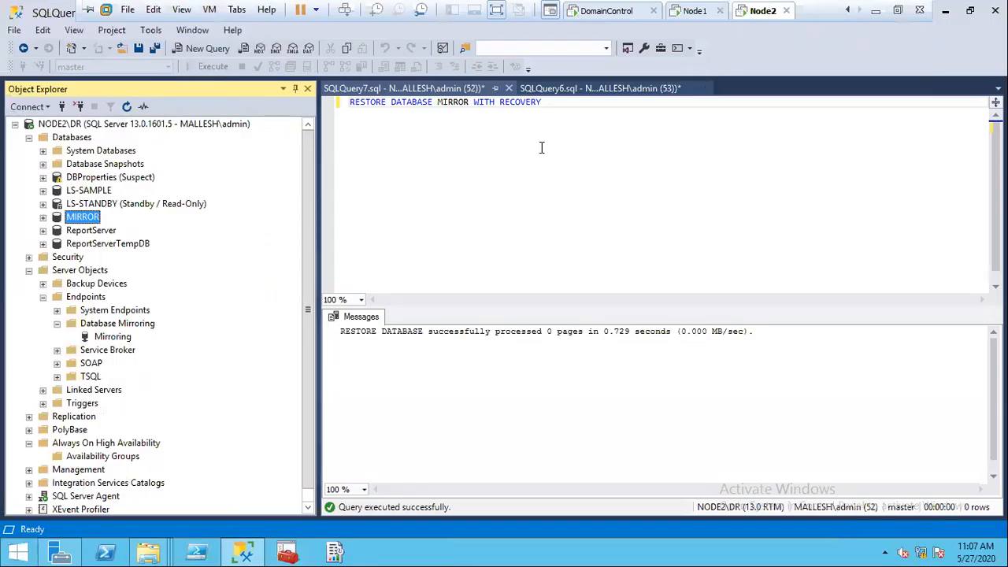
right_click(82, 219)
click(123, 414)
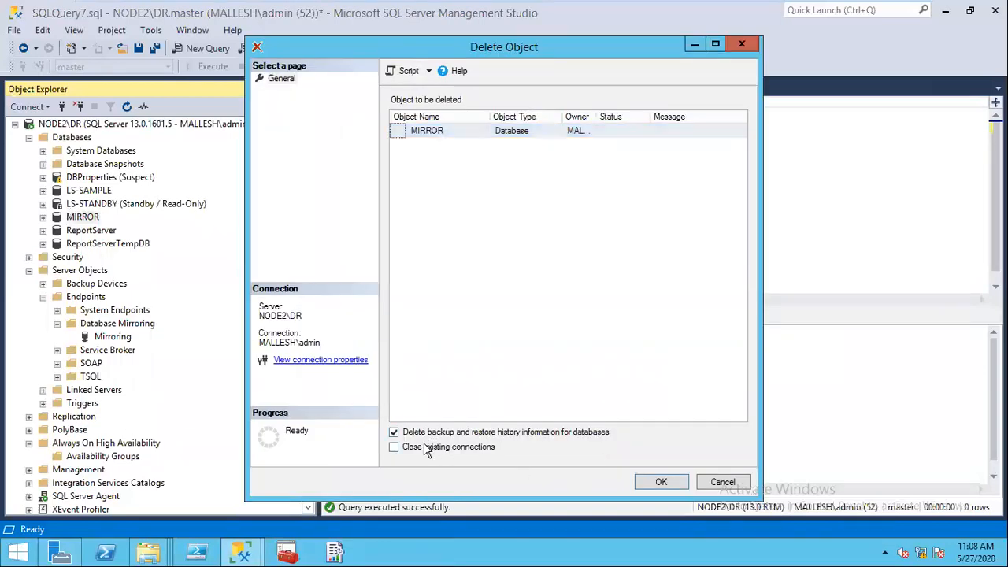
click(669, 485)
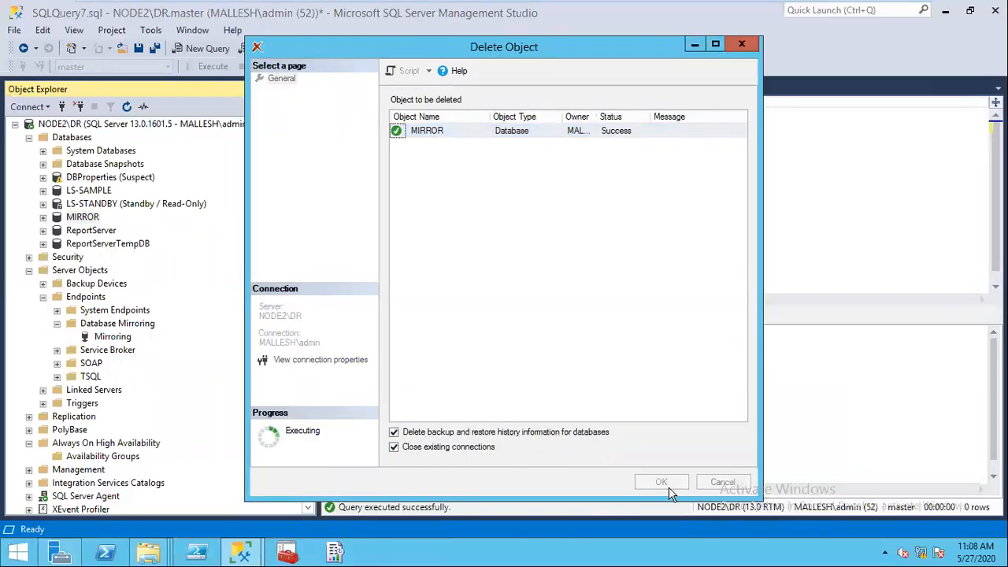
- Close the SQLQuery7.sql and SQLQuery6.sql query windows on Node2 without saving changes
click(508, 88)
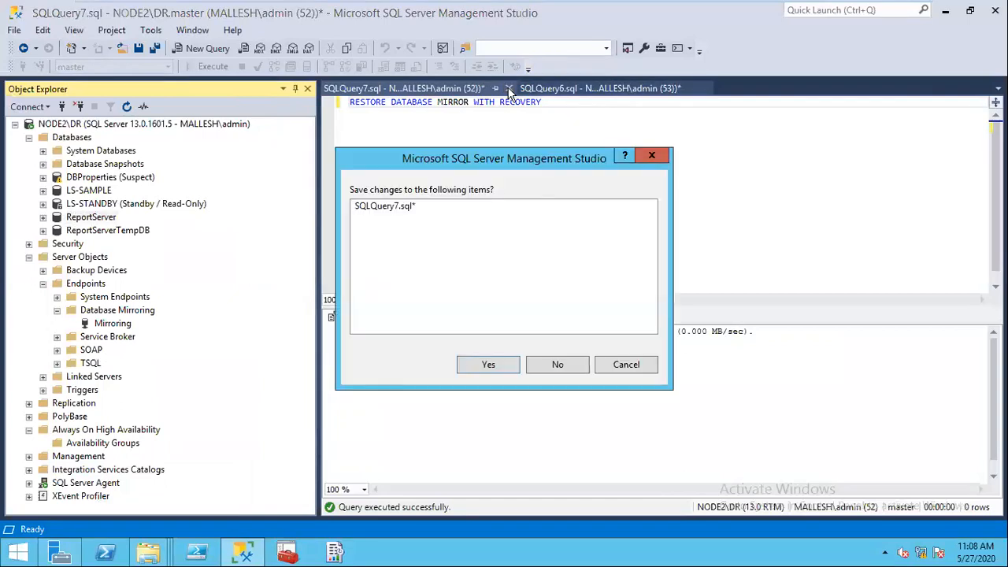
click(564, 366)
click(509, 88)
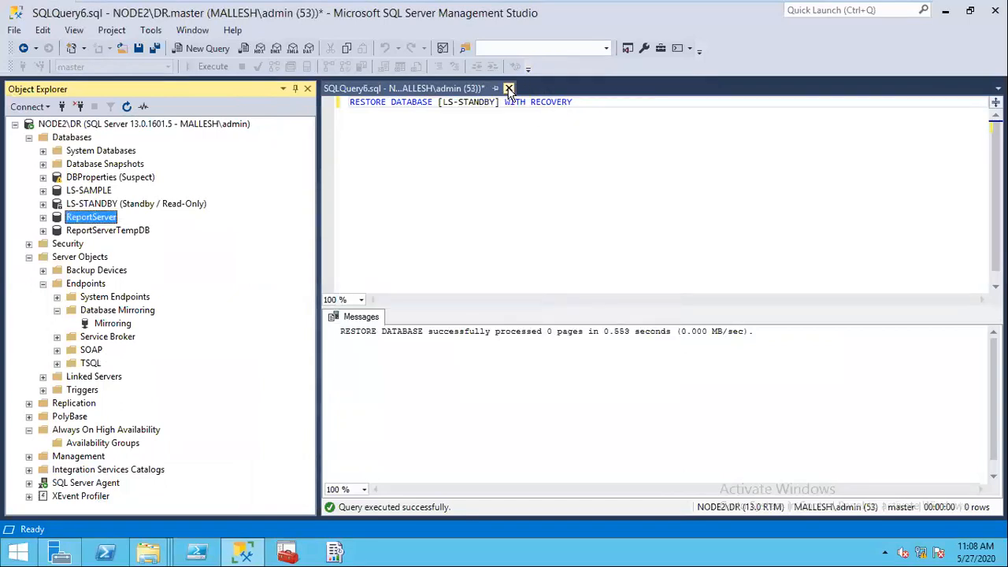
click(564, 367)
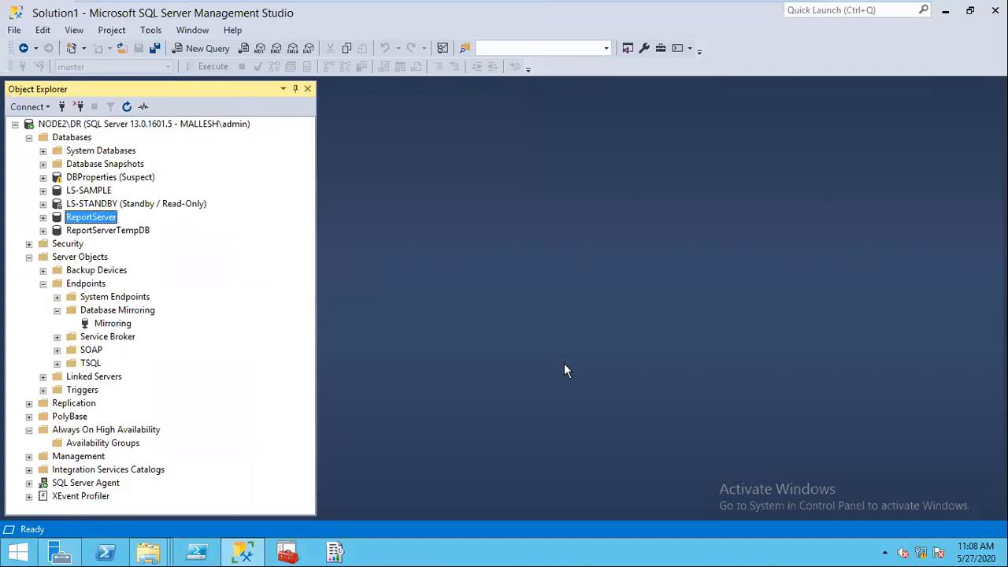
- Open the Backup folder on Node1's c$ share from Node2 and copy its FULL.BAK and LOG.TRN files
mouse_move(631, 10)
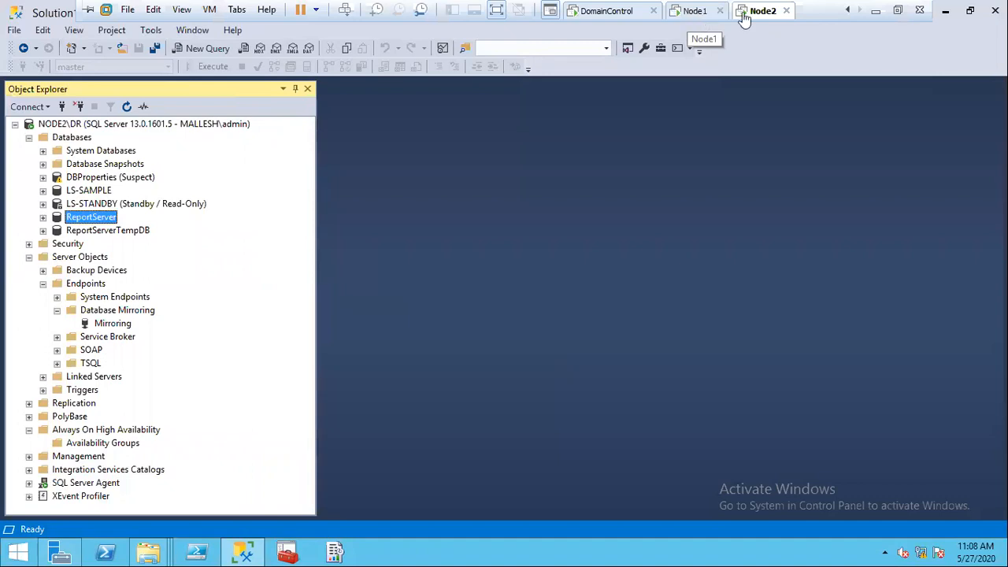
key(super+r)
key(Return)
double_click(163, 108)
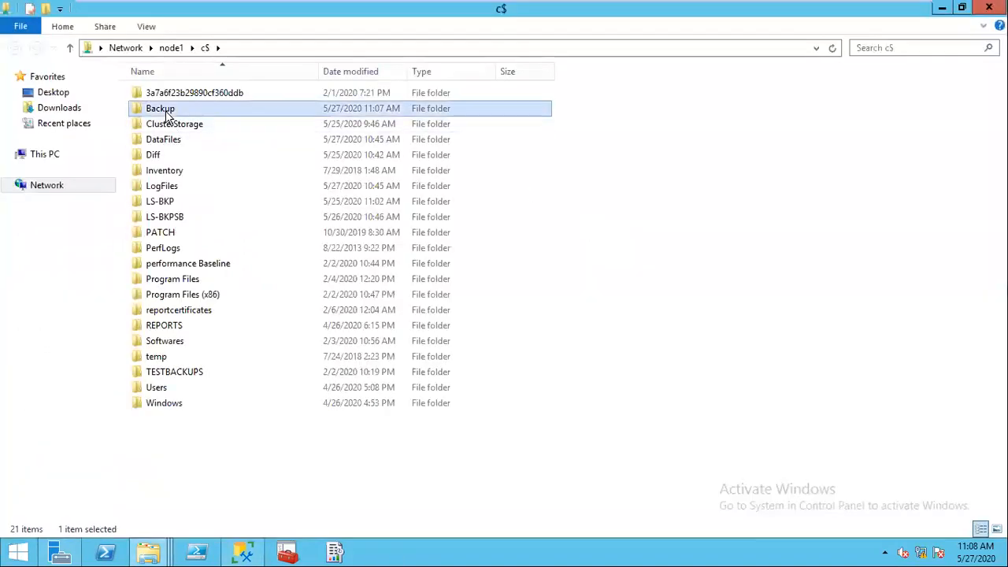
key(ctrl+a)
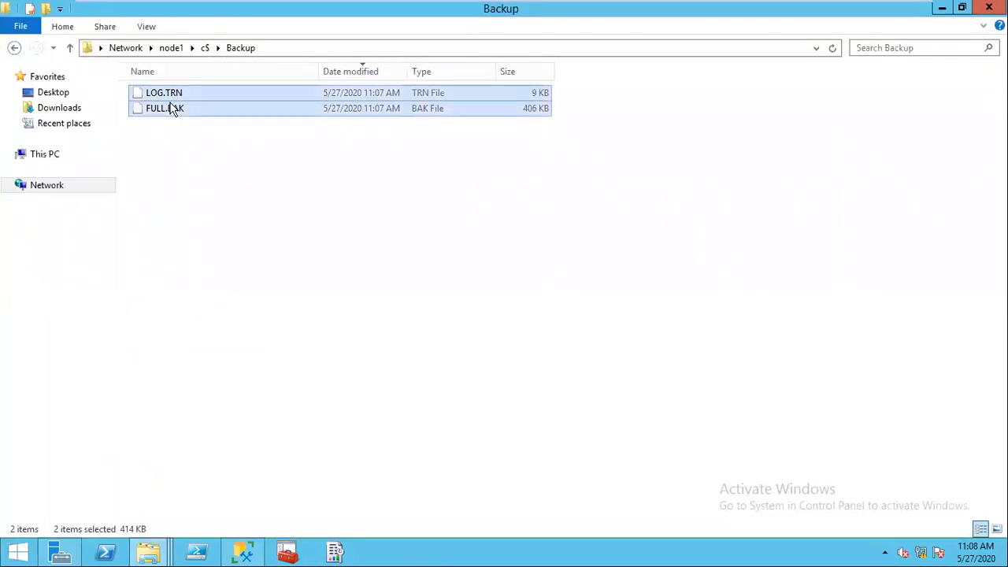
- Replace the old MIRRORFULL.BAK and MIRRORLOG.TRN in the local C:\BACKUPS folder with the copied FULL.BAK and LOG.TRN, deleting the old files permanently
click(165, 556)
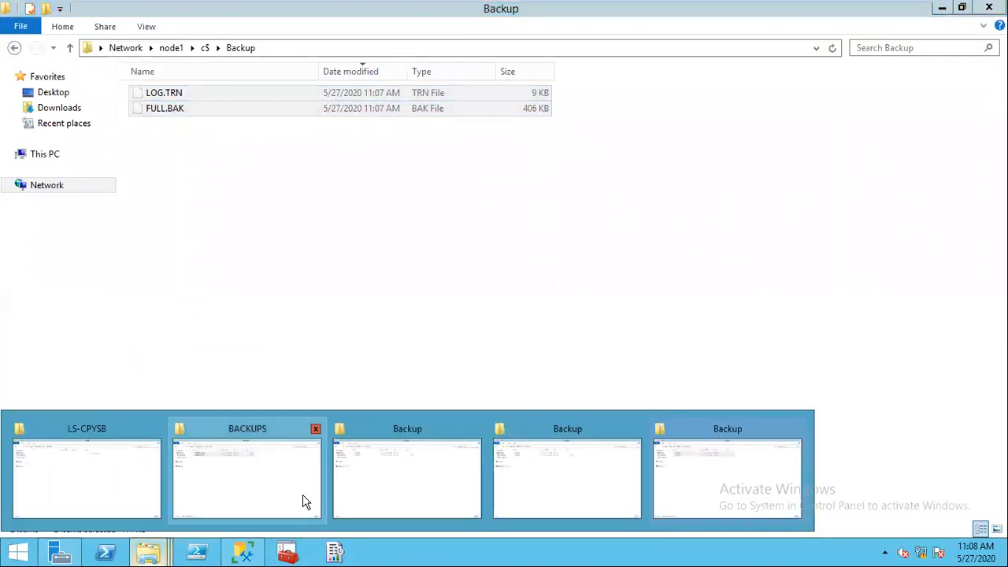
click(307, 501)
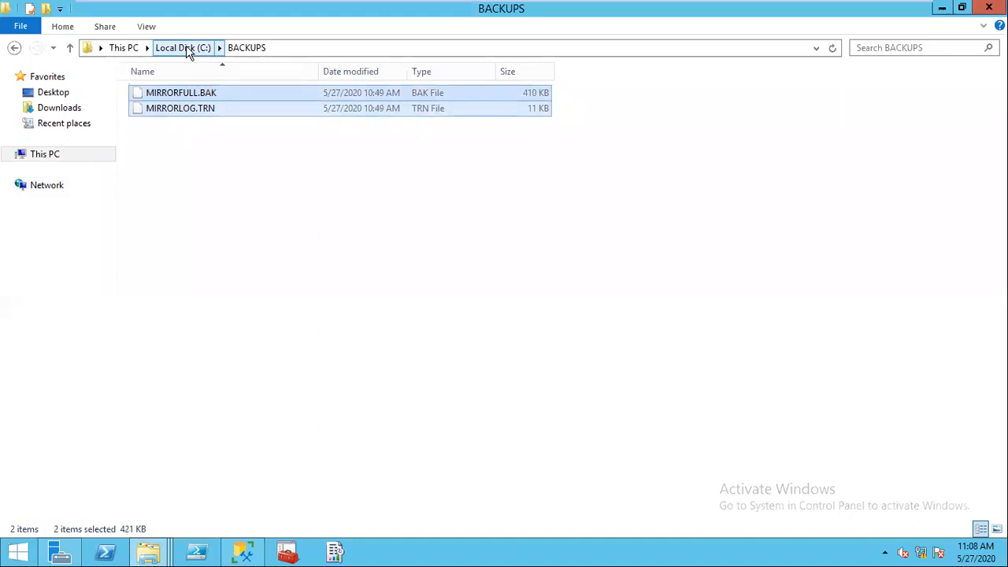
click(194, 47)
double_click(171, 111)
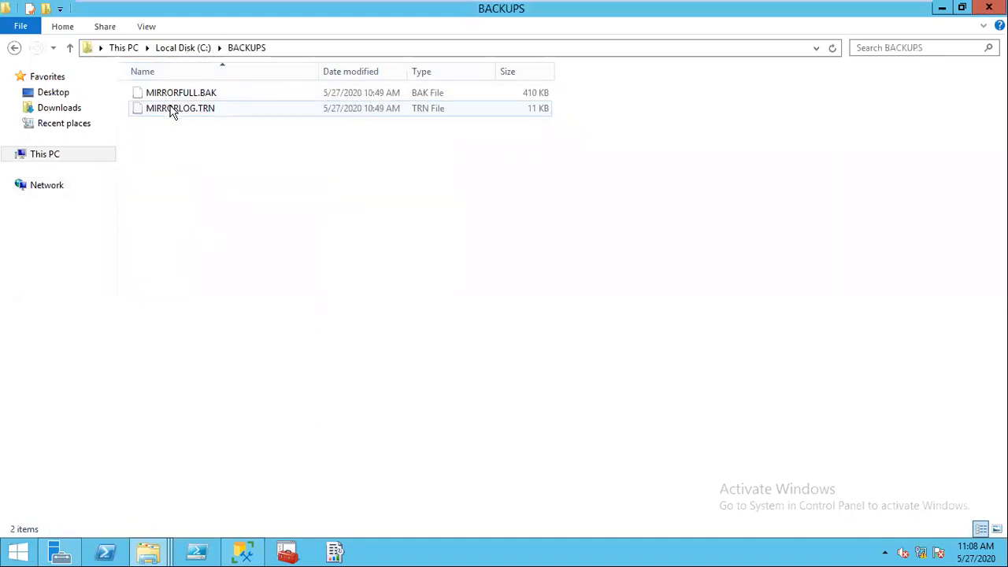
key(ctrl+a)
key(shift+Delete)
key(Return)
key(ctrl+v)
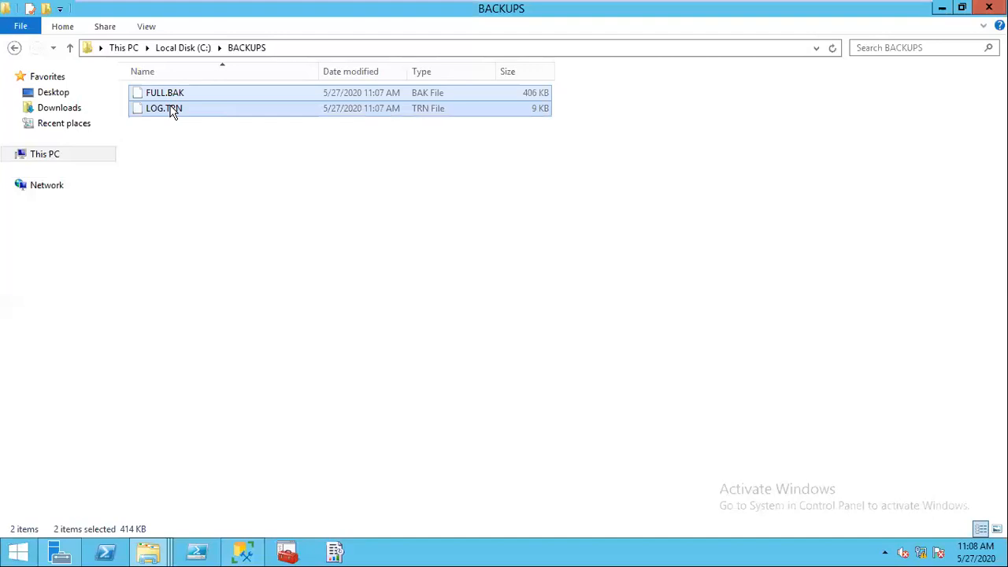
- Start a database restore on NODE2\DR in SQL Server Management Studio with C:\BACKUPS\FULL.BAK as the source device
mouse_move(564, 4)
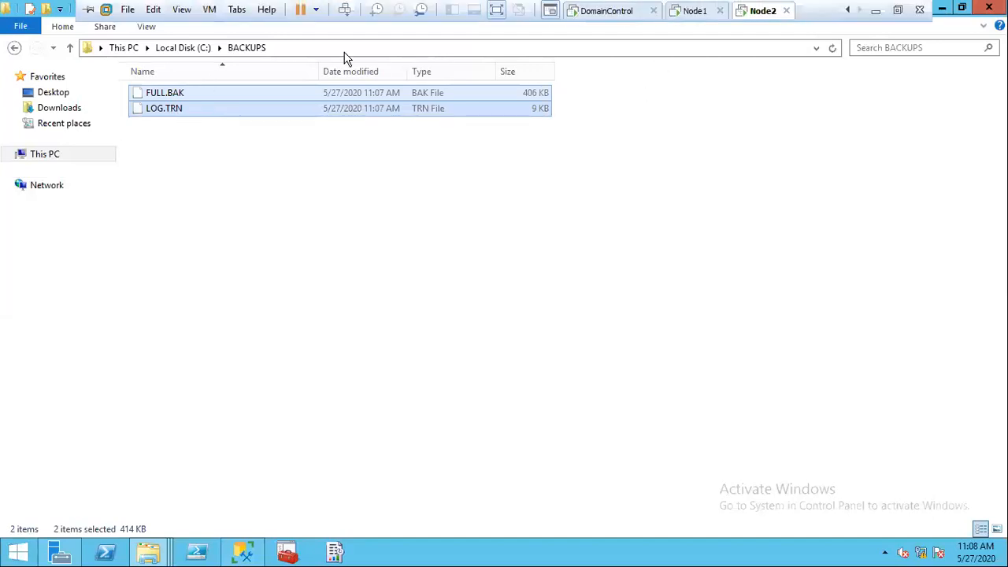
click(244, 552)
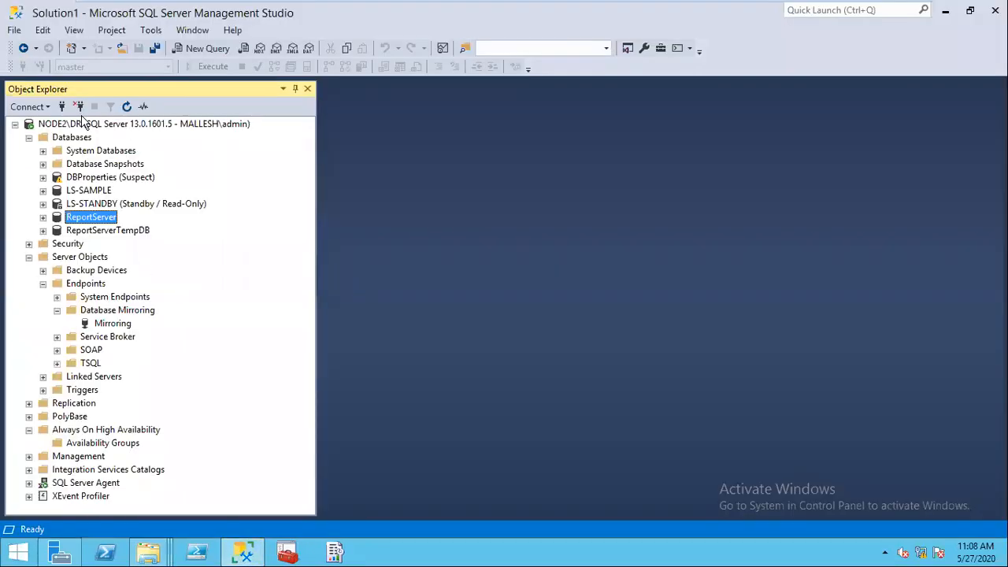
click(70, 137)
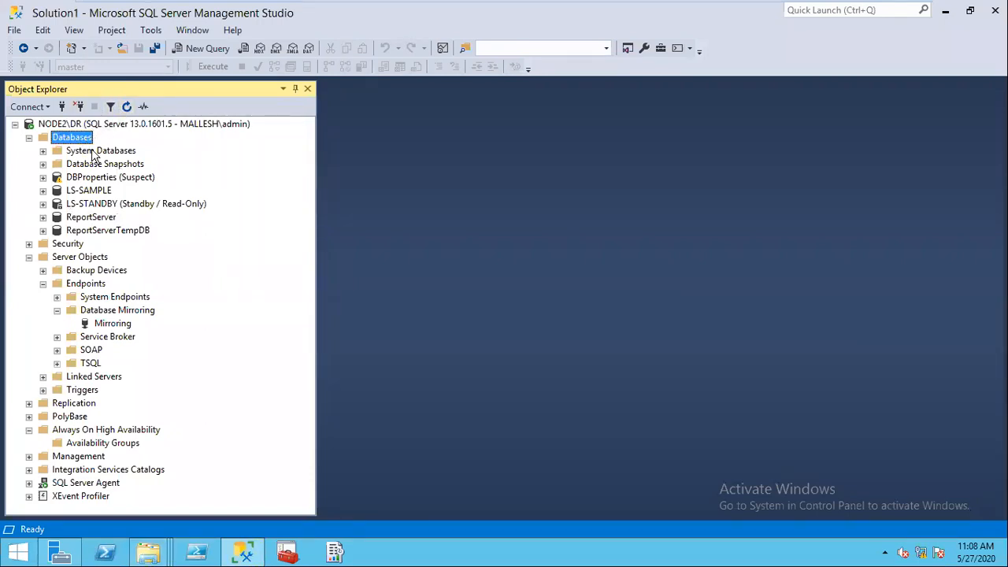
right_click(75, 142)
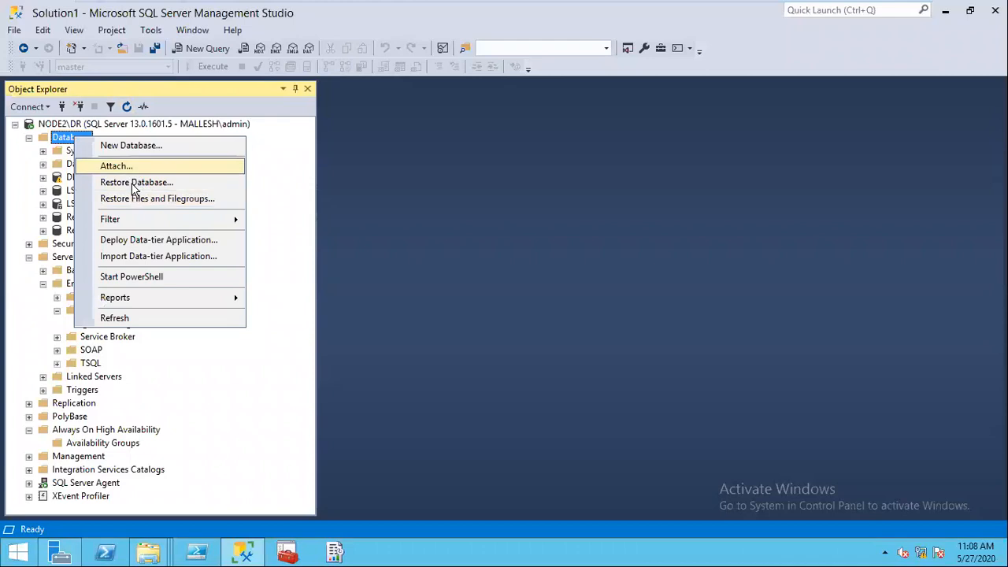
click(130, 182)
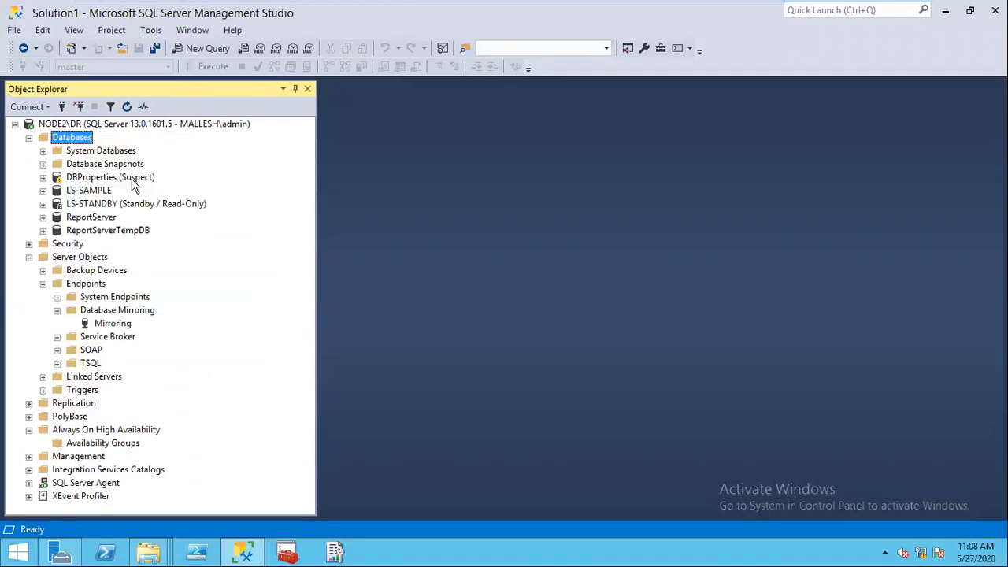
click(364, 118)
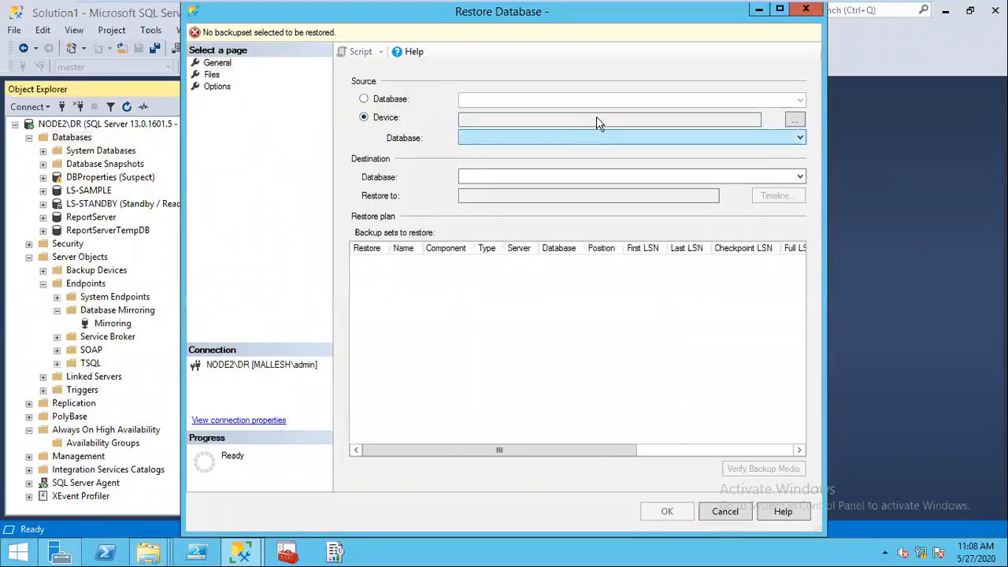
click(794, 120)
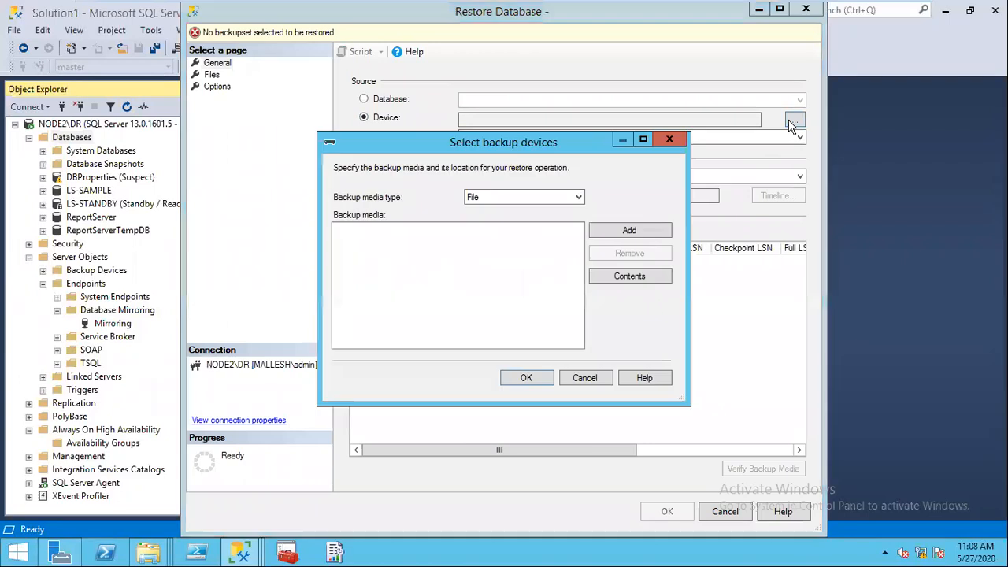
click(620, 237)
click(341, 187)
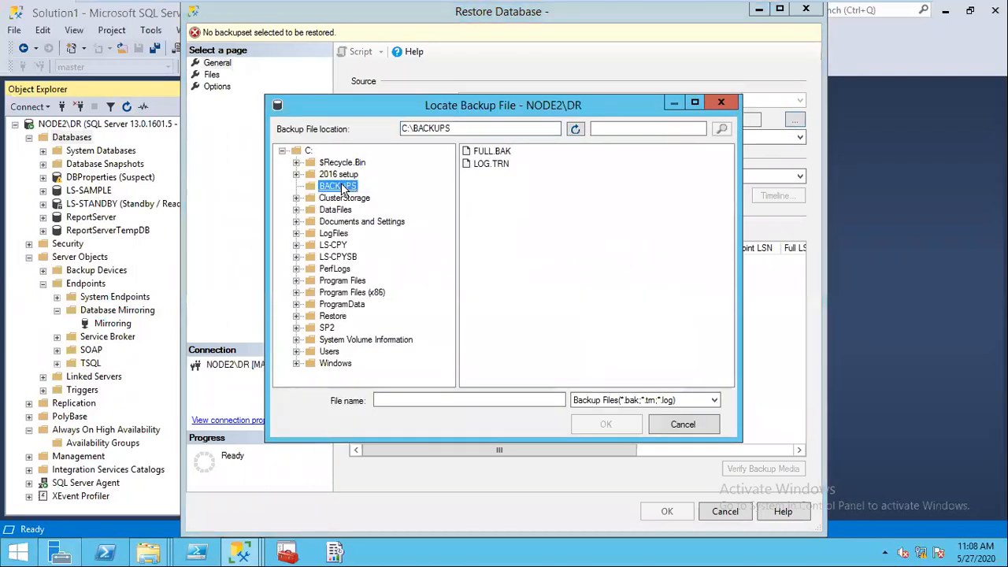
click(506, 151)
click(607, 425)
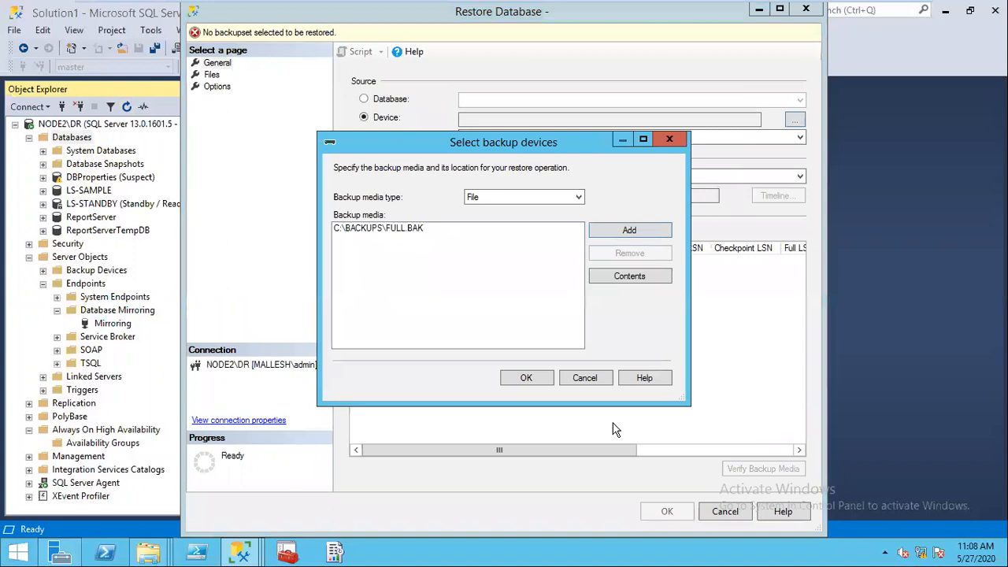
click(531, 379)
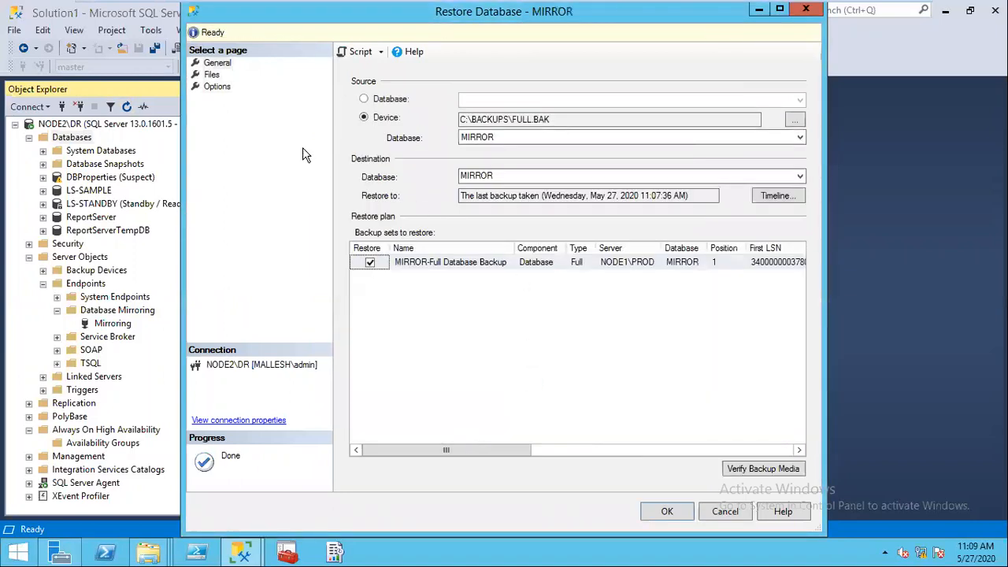
- Restore the MIRROR database with overwriting of the existing database enabled and the recovery state RESTORE WITH NORECOVERY
click(217, 87)
click(402, 101)
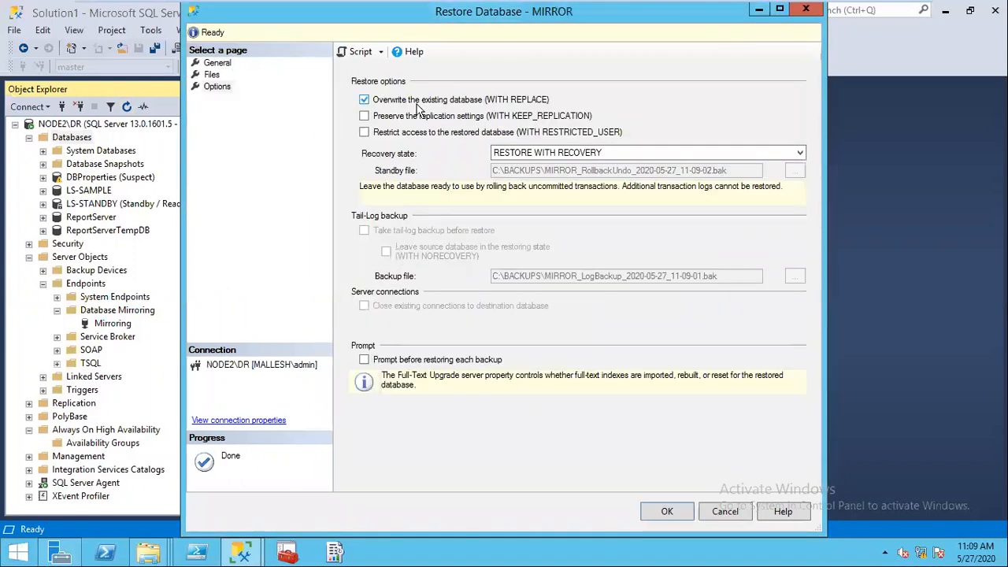
click(589, 162)
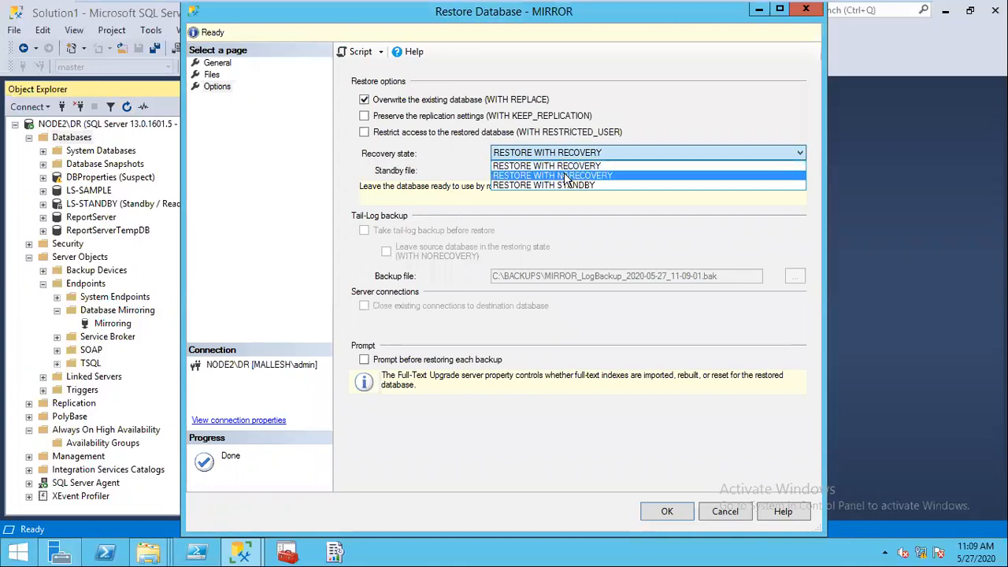
click(568, 175)
click(210, 73)
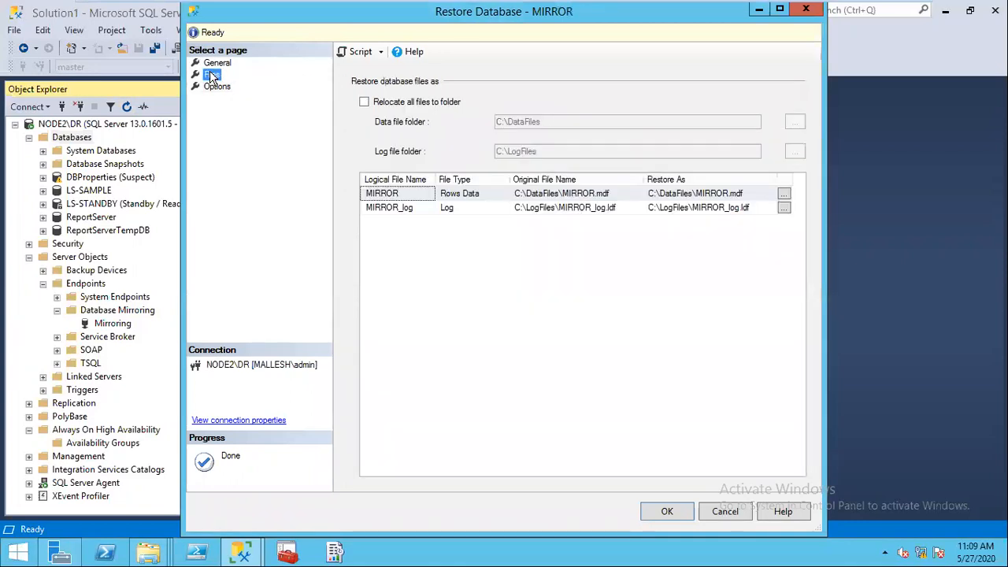
click(216, 63)
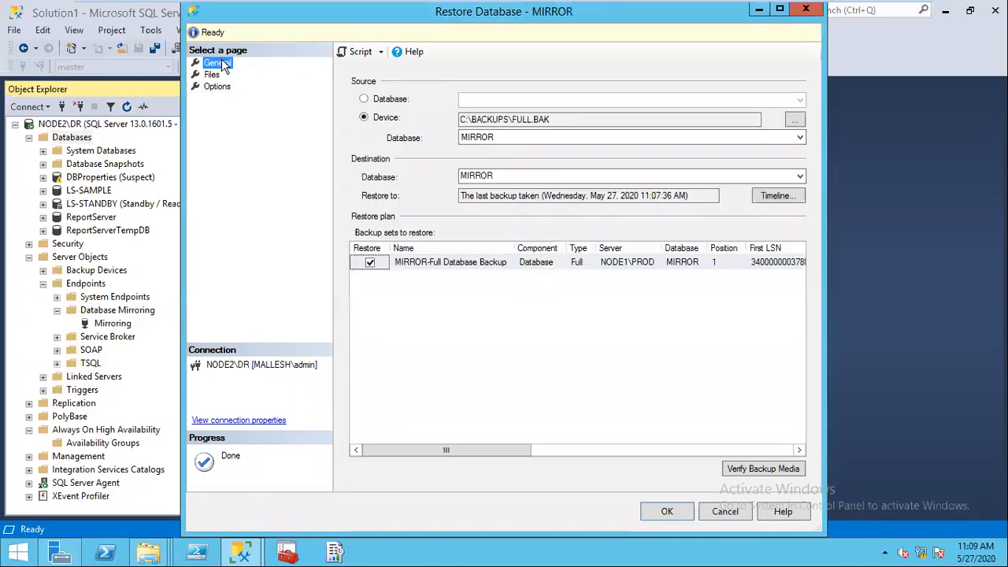
click(666, 513)
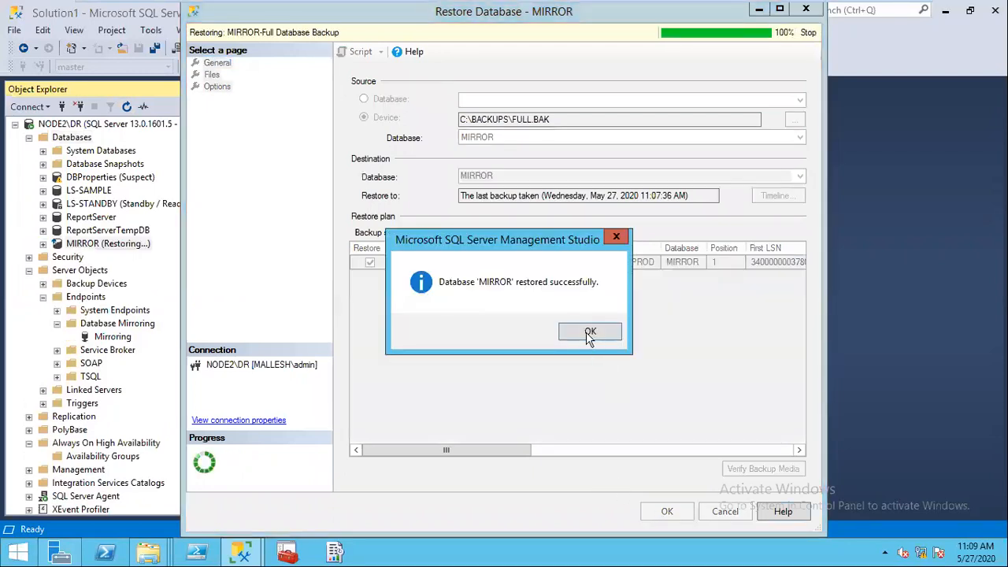
click(587, 332)
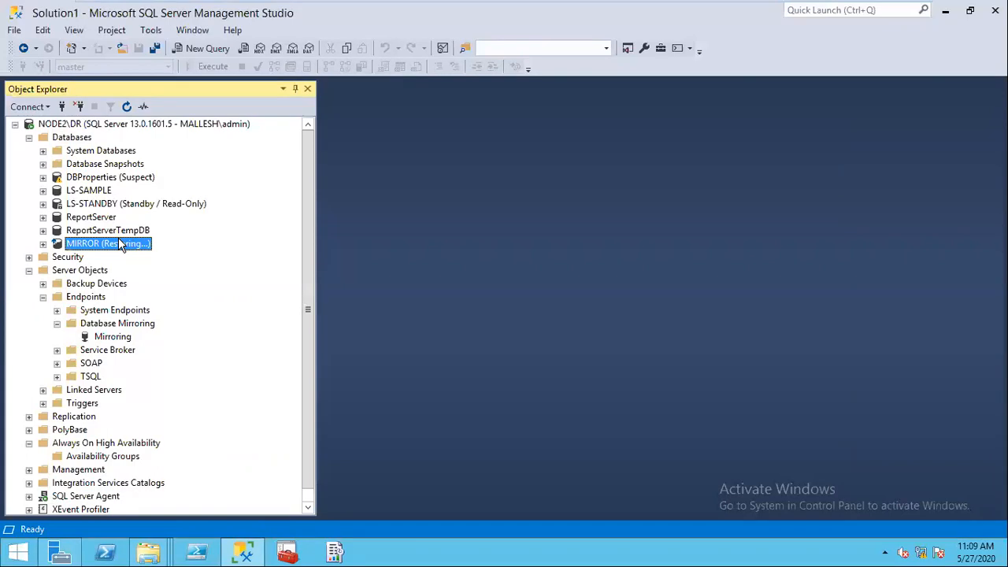
- Set up a transaction log restore for the MIRROR database on Node2 with C:\BACKUPS\LOG.TRN as the source device
right_click(111, 247)
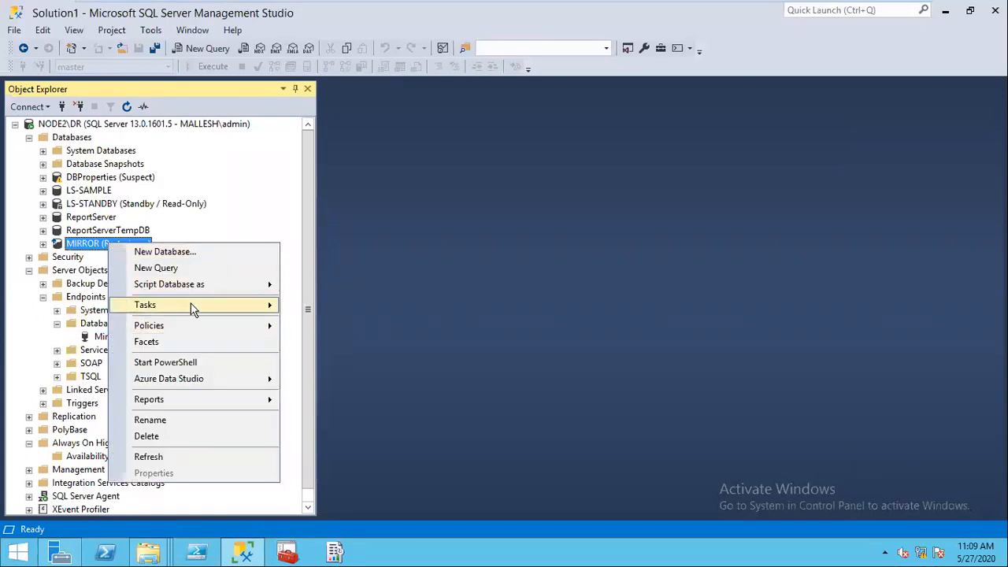
mouse_move(211, 307)
mouse_move(362, 227)
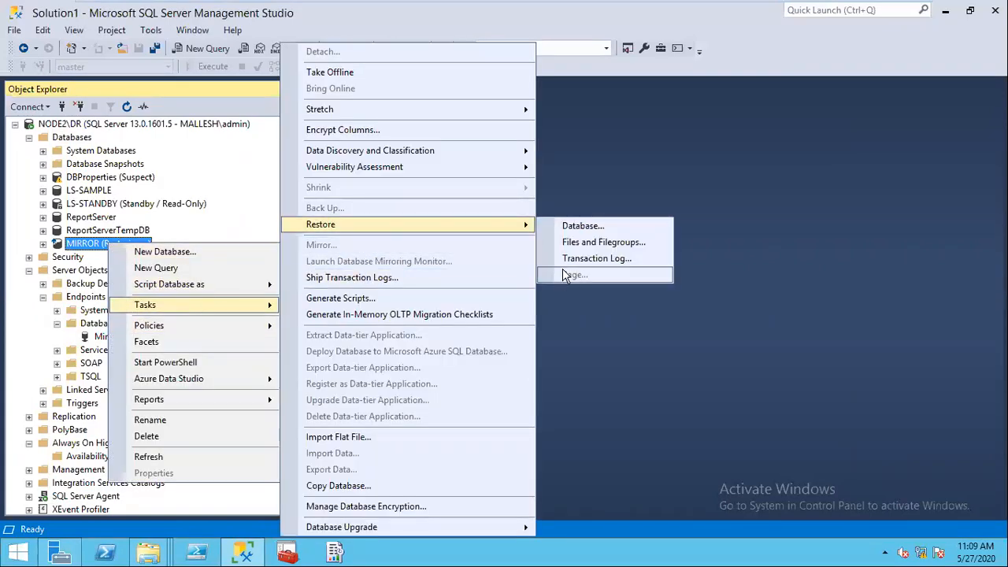
click(577, 260)
click(436, 196)
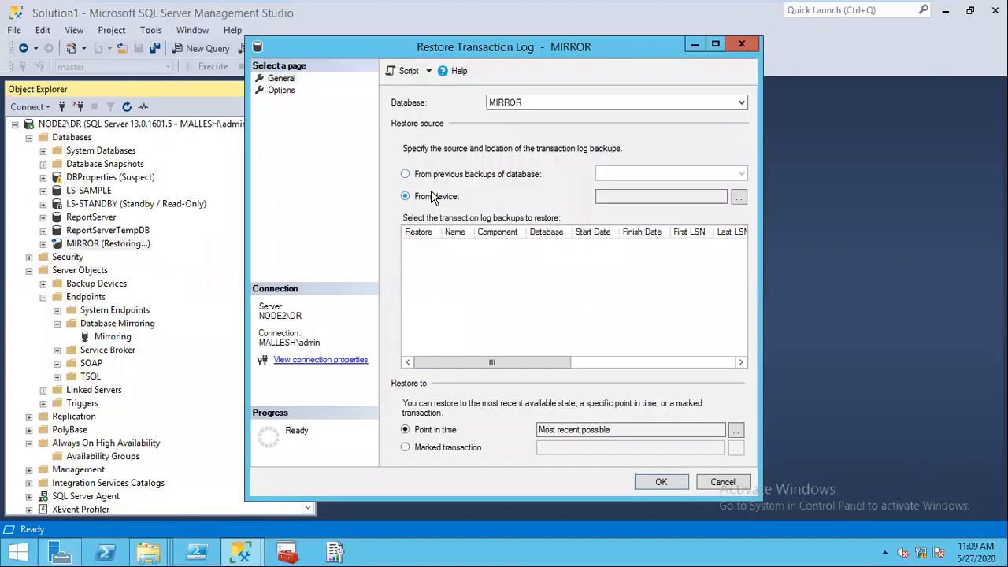
click(740, 196)
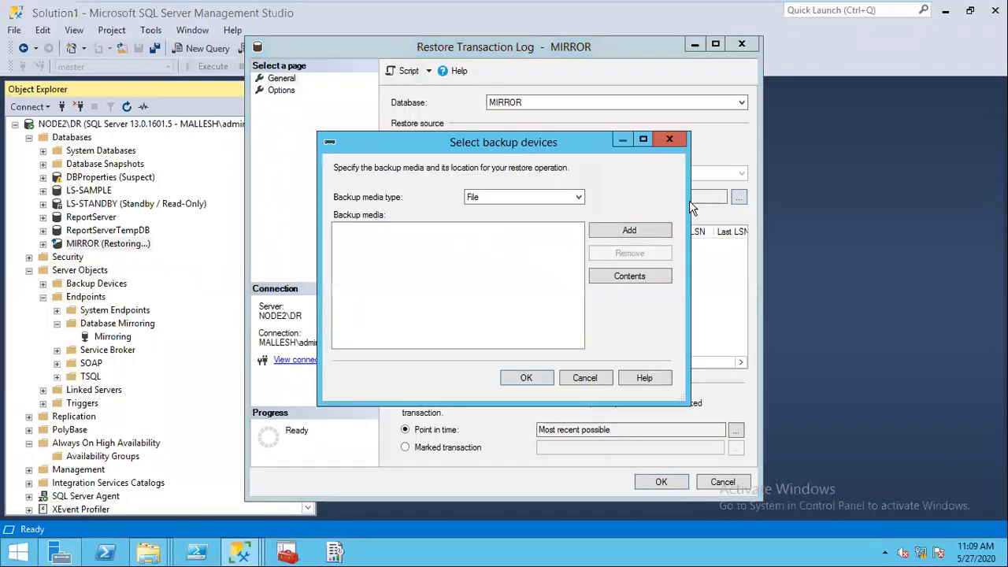
click(651, 229)
click(494, 163)
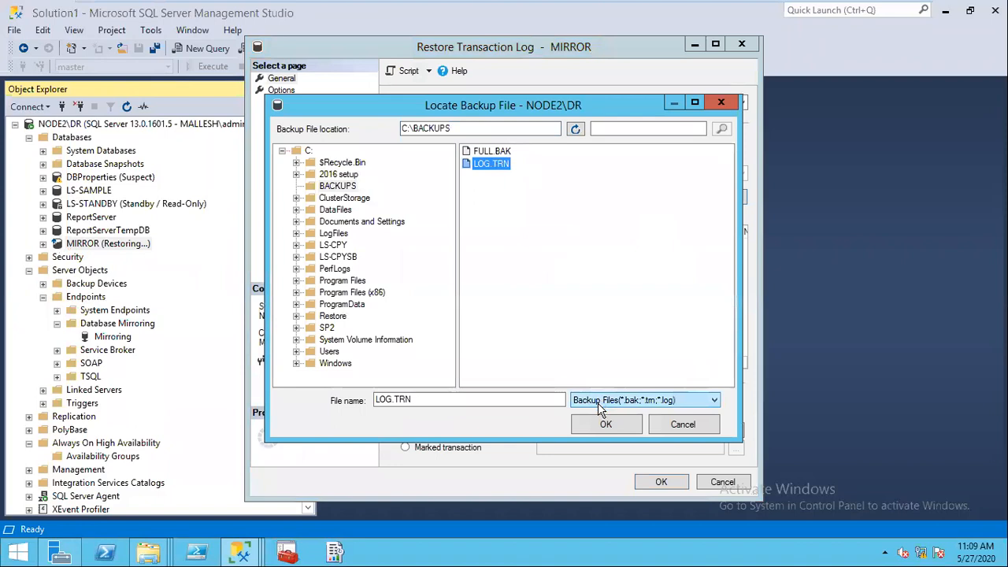
click(598, 424)
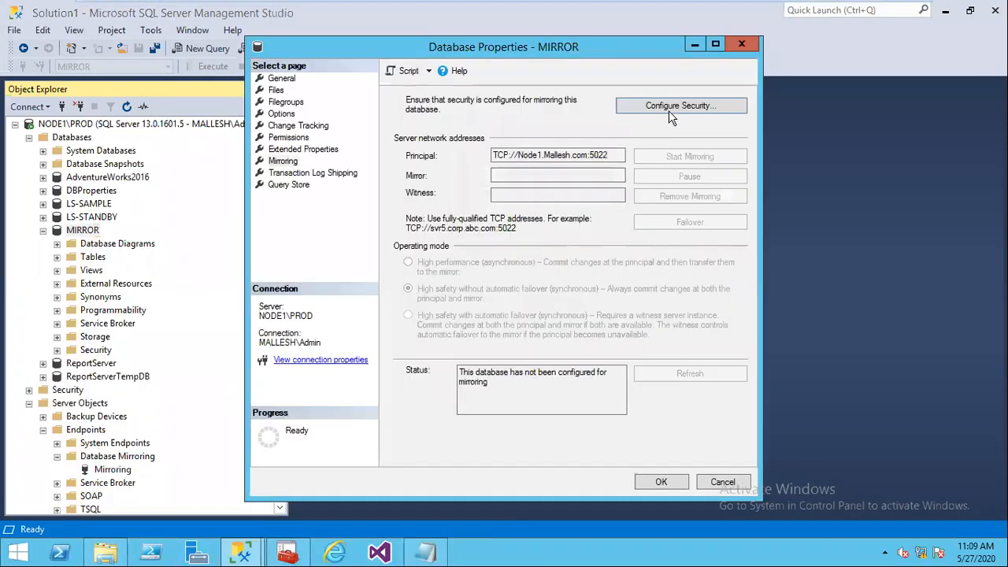
- Configure mirroring security for MIRROR on Node1 without a witness server, connecting to mirror instance NODE2\DR with Windows Authentication
click(669, 110)
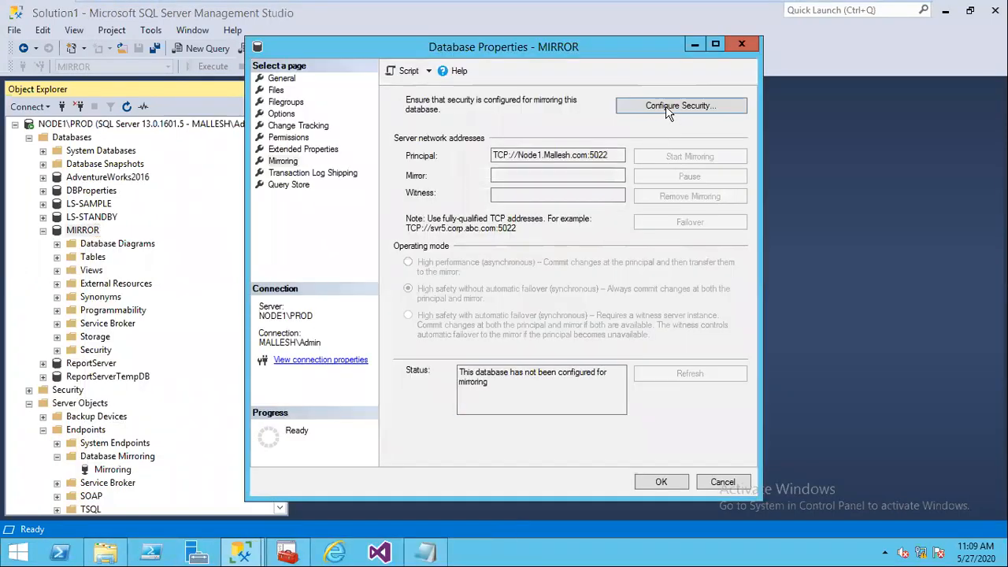
click(573, 414)
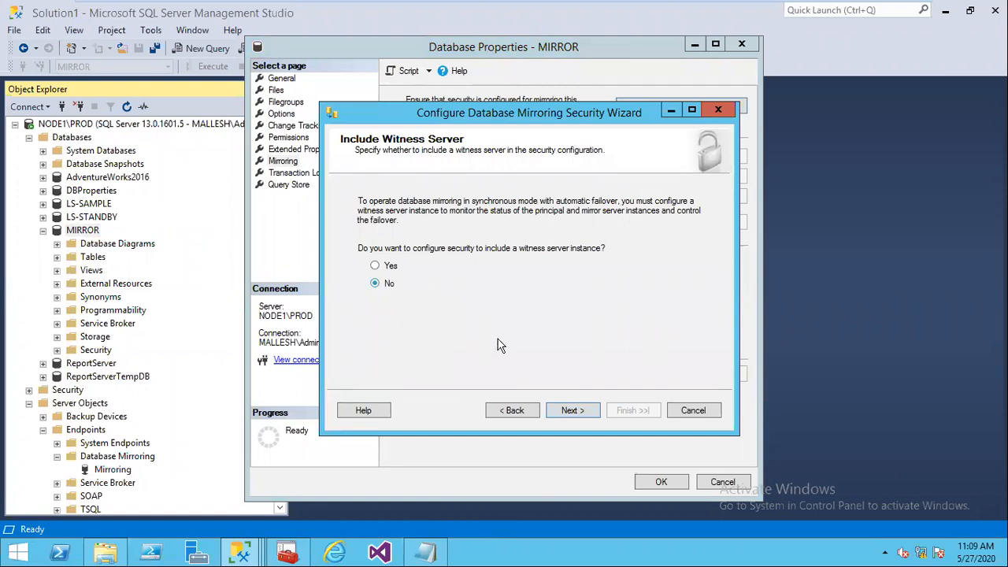
click(572, 411)
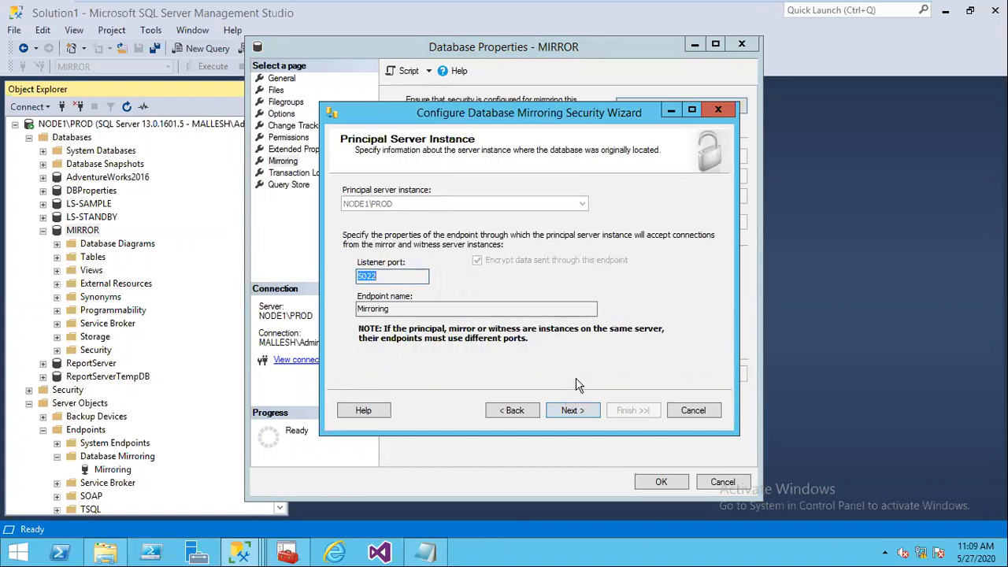
click(572, 410)
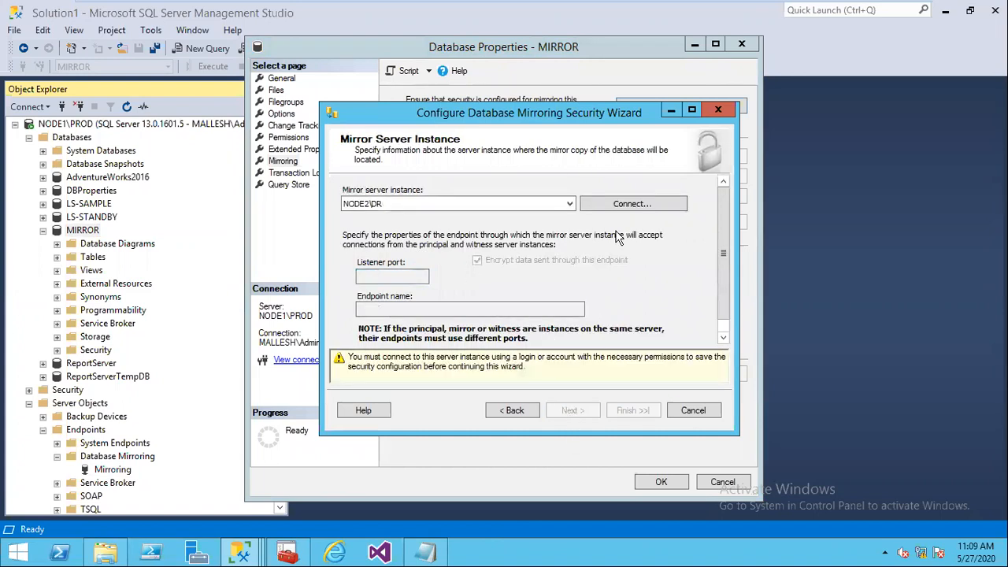
click(615, 205)
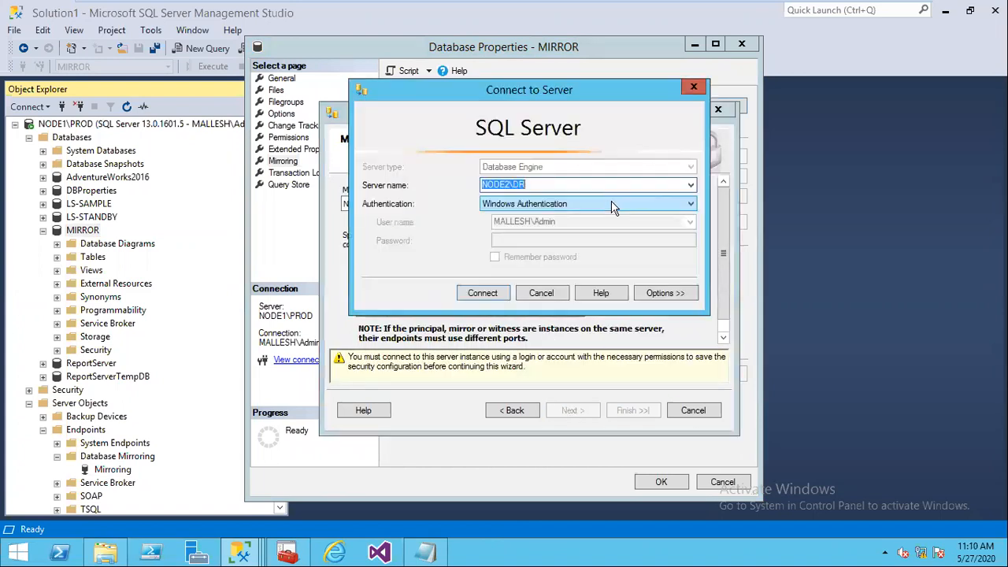
click(480, 293)
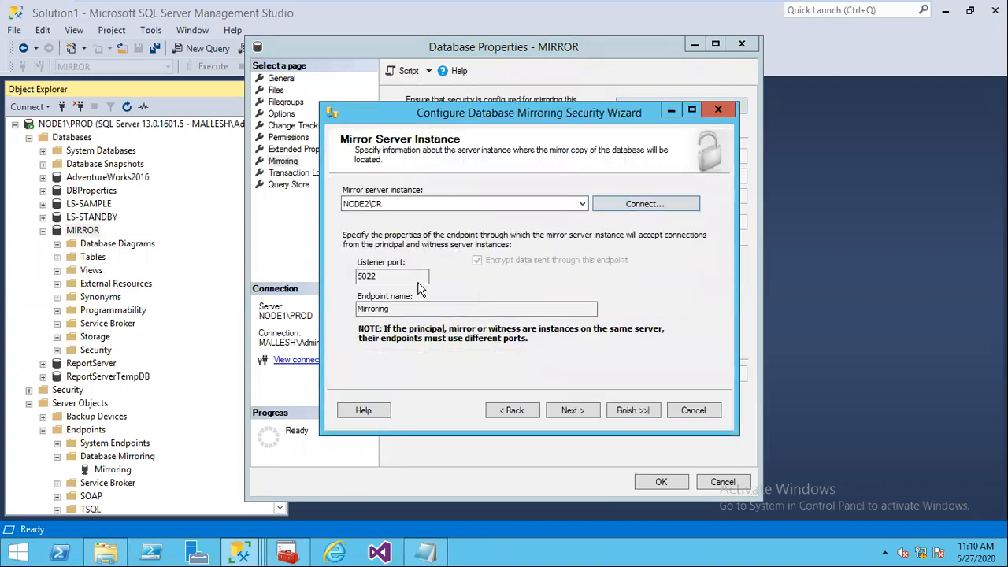
- Complete the mirroring security wizard with both service accounts left blank, and start mirroring for the MIRROR database
click(573, 413)
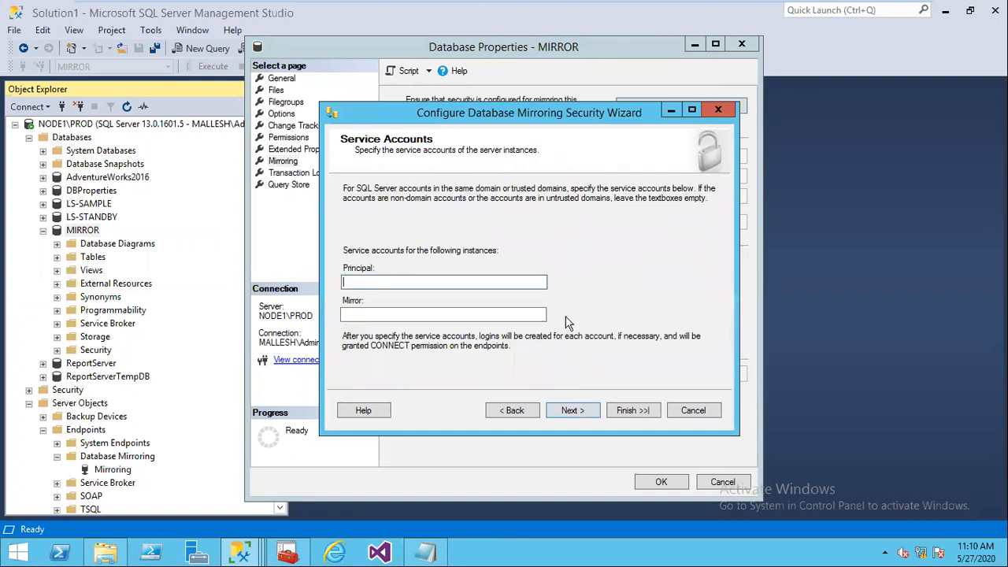
click(583, 411)
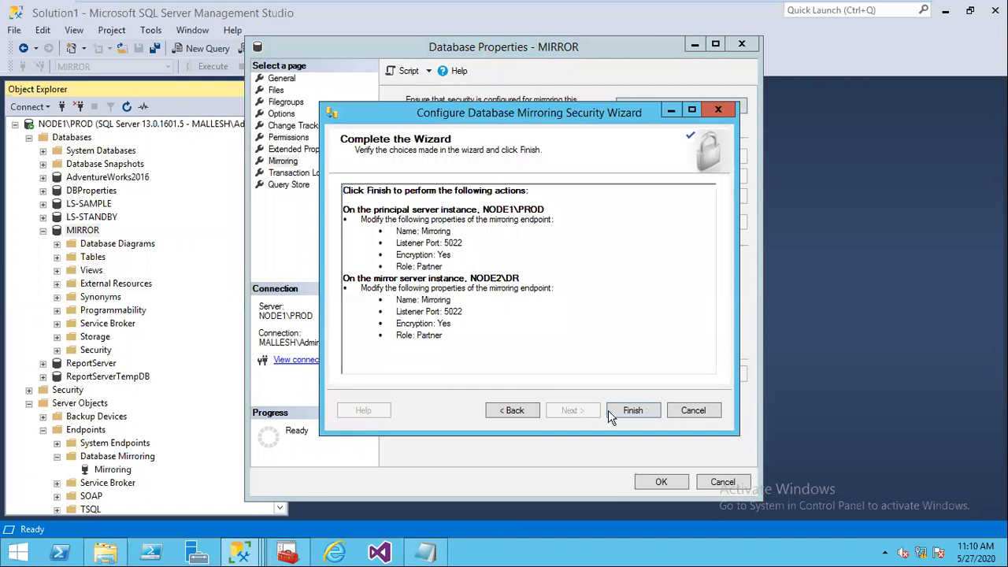
click(635, 411)
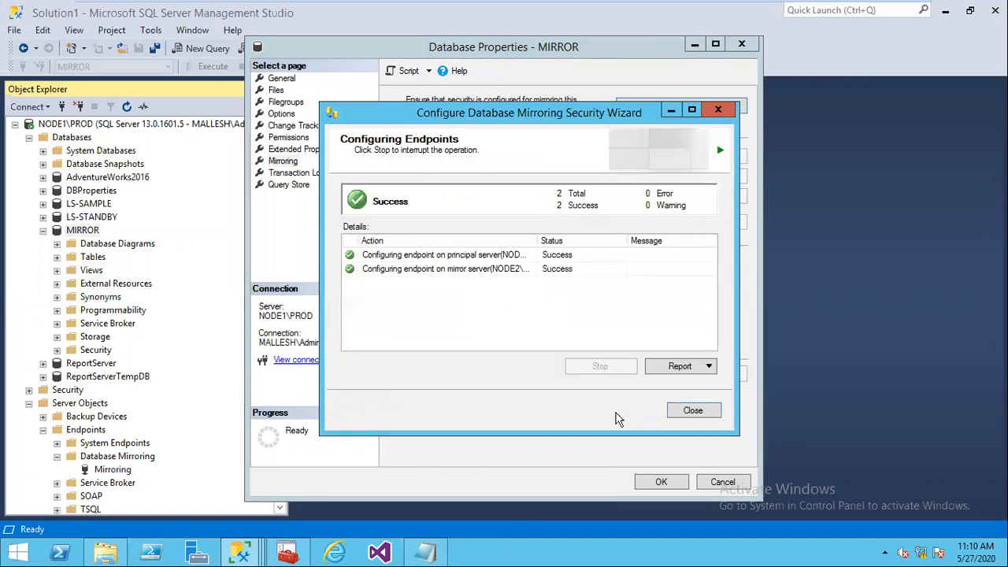
click(690, 412)
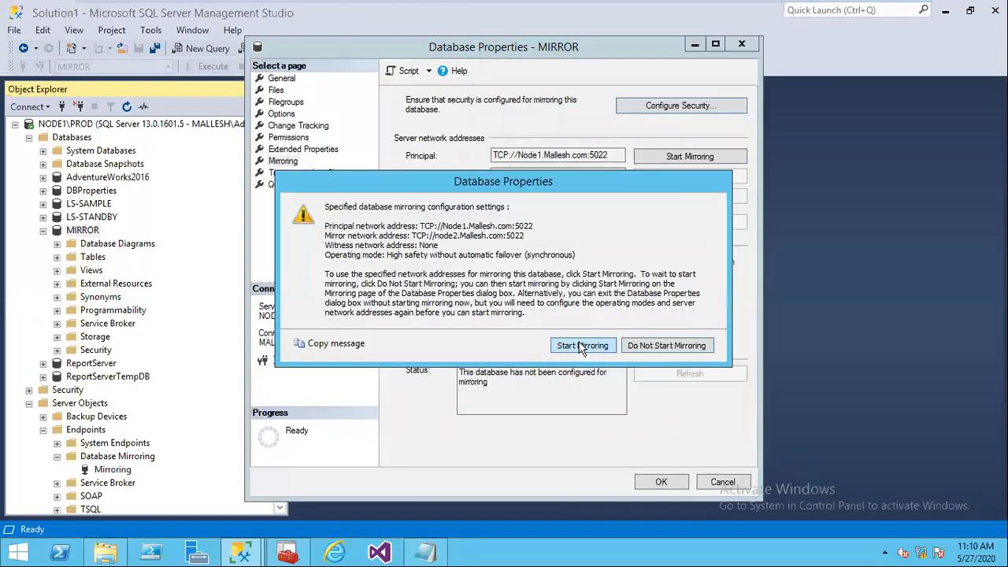
click(582, 345)
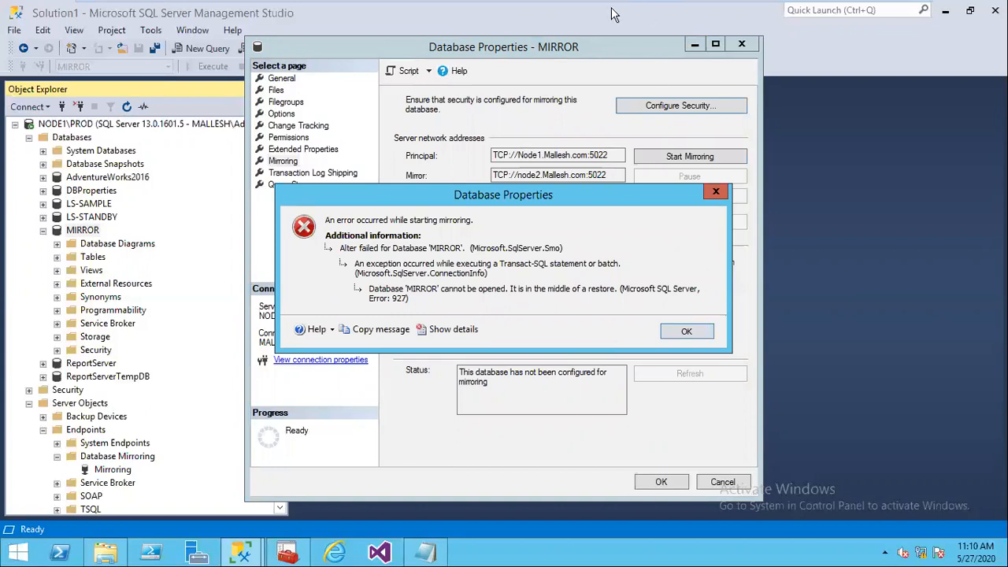
- Switch to the web browser and select the whole sys.databases state query in the Server Fault answer about error 1416
mouse_move(827, 10)
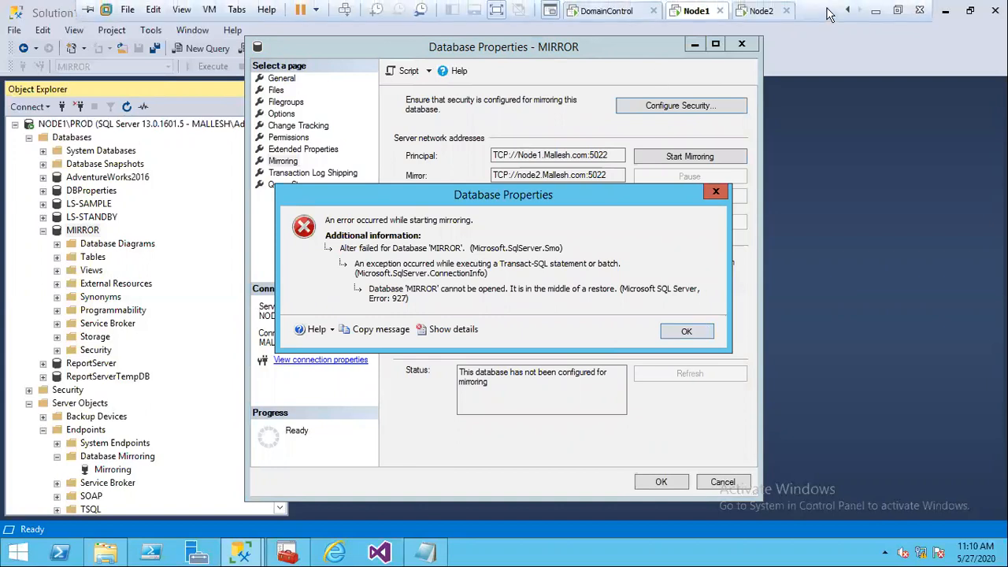
click(876, 12)
click(265, 14)
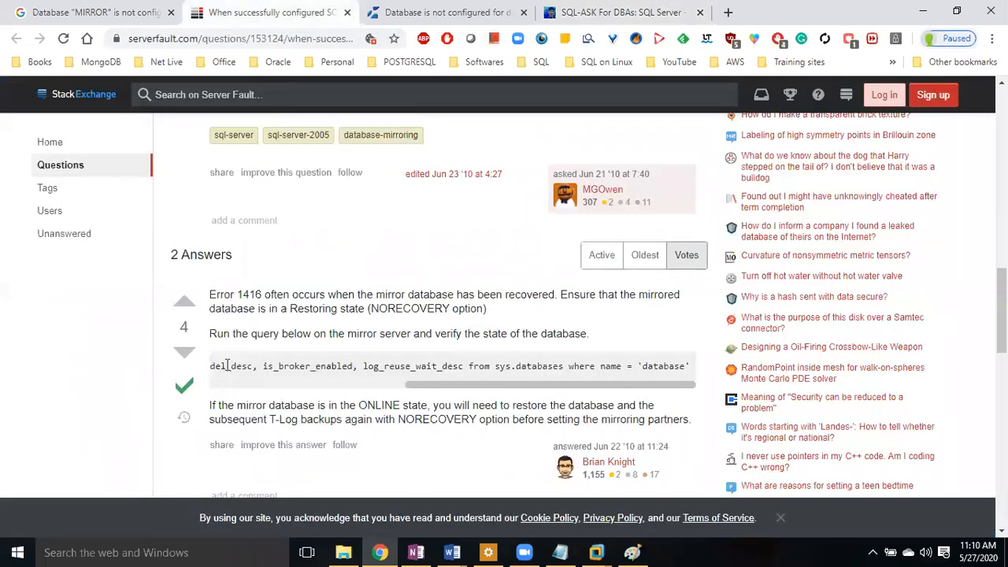
key(ctrl+a)
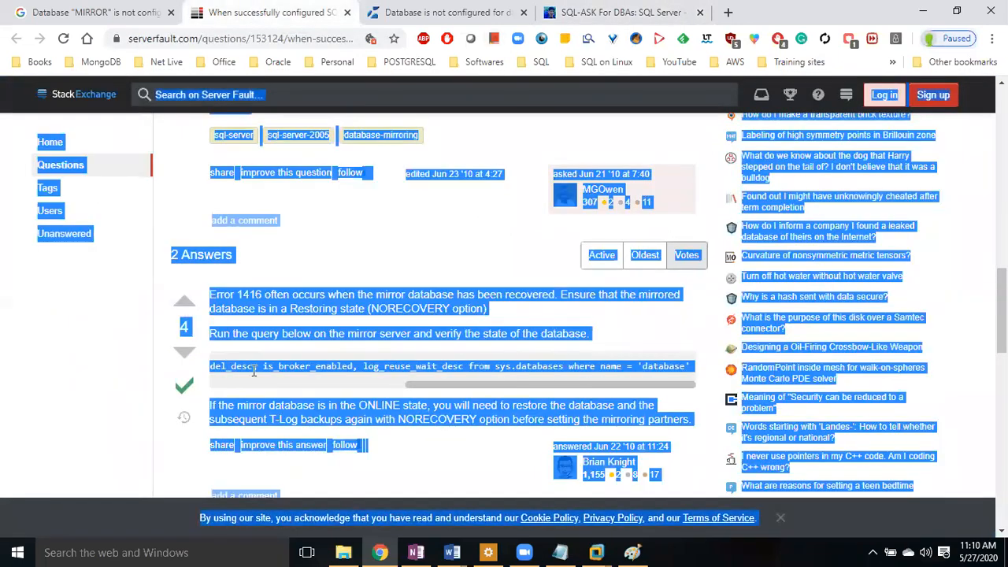
click(256, 371)
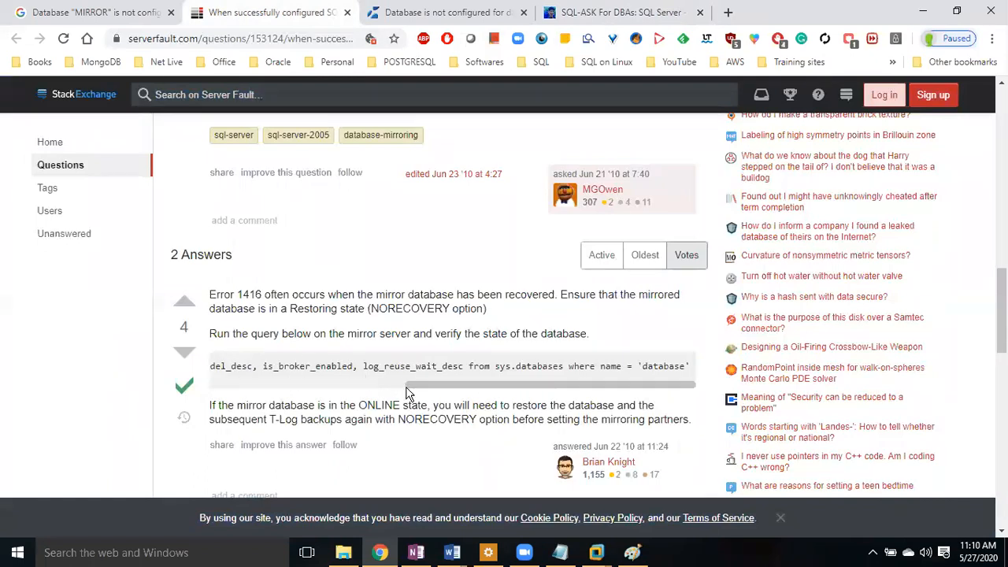
drag(411, 389, 690, 368)
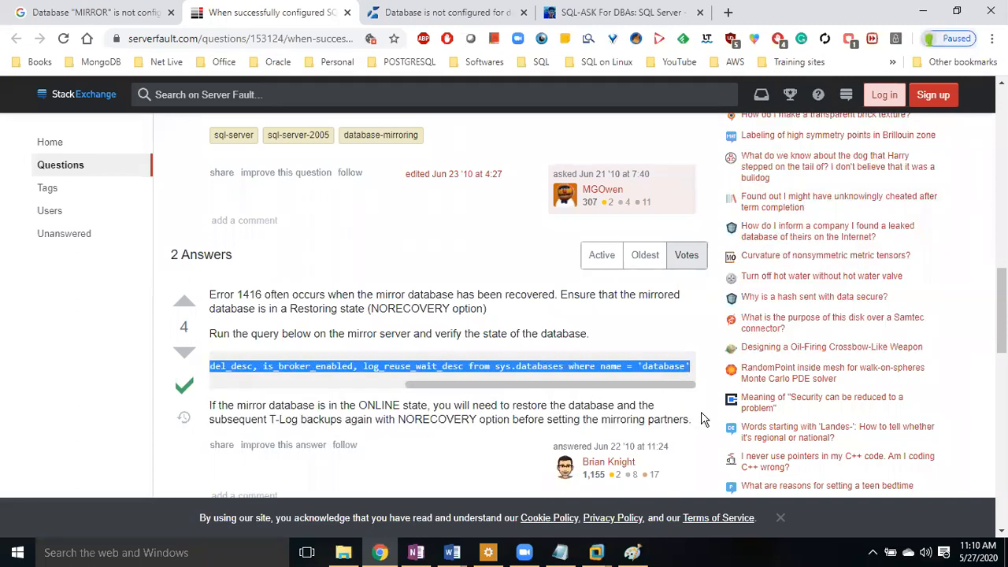
- Open a new query window for NODE2\DR on the Node2 machine and try to paste the sys.databases query
click(597, 553)
click(806, 469)
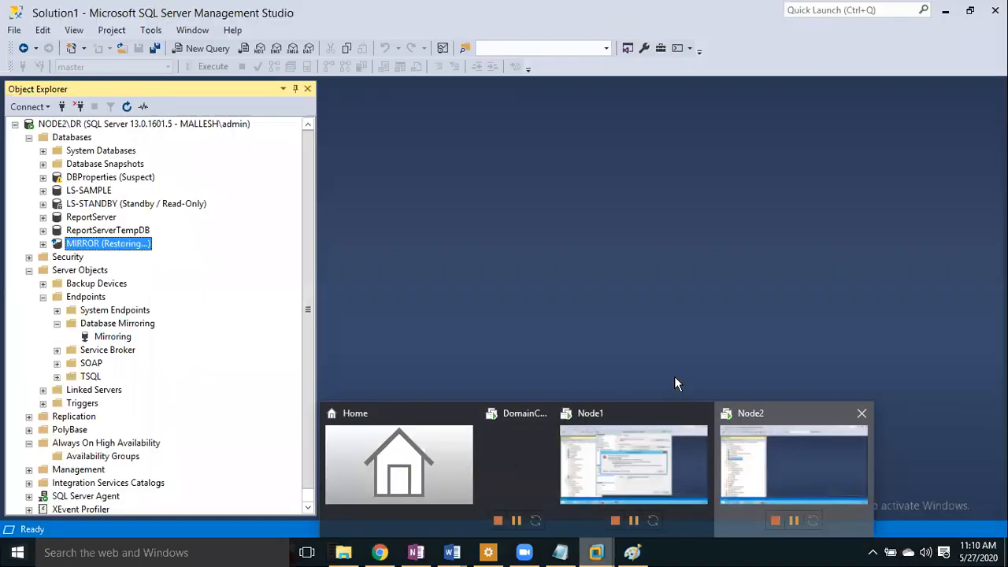
click(84, 129)
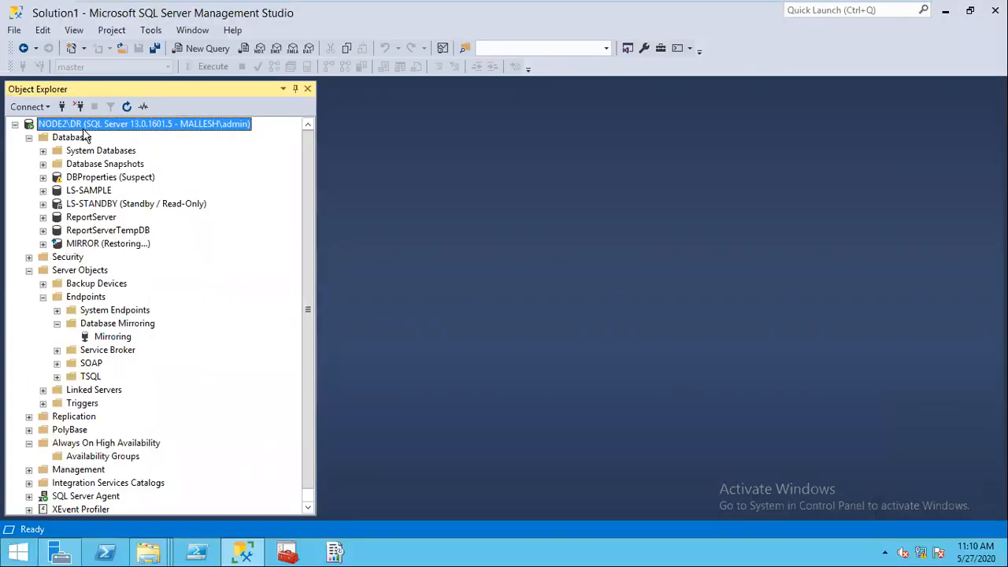
key(ctrl+n)
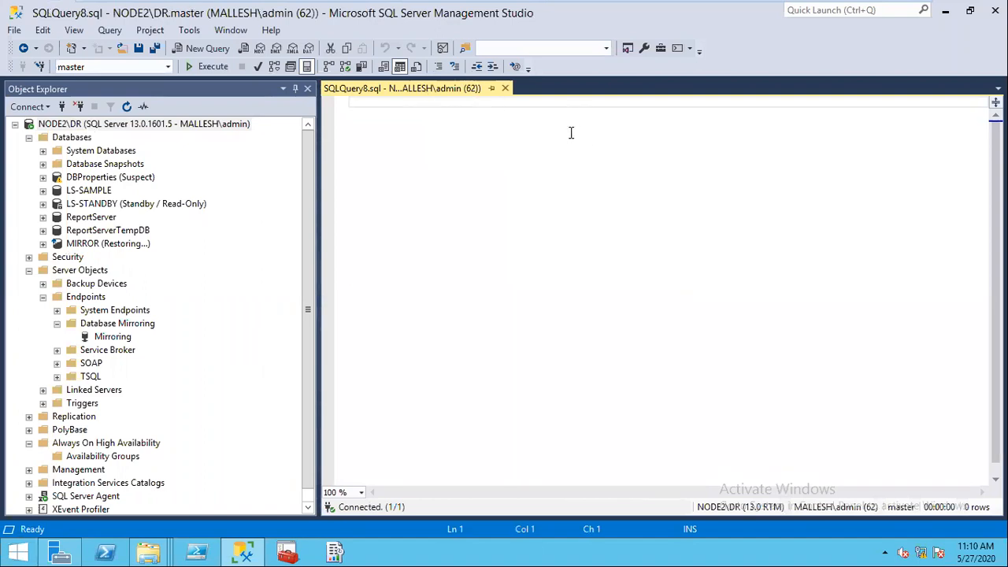
right_click(520, 144)
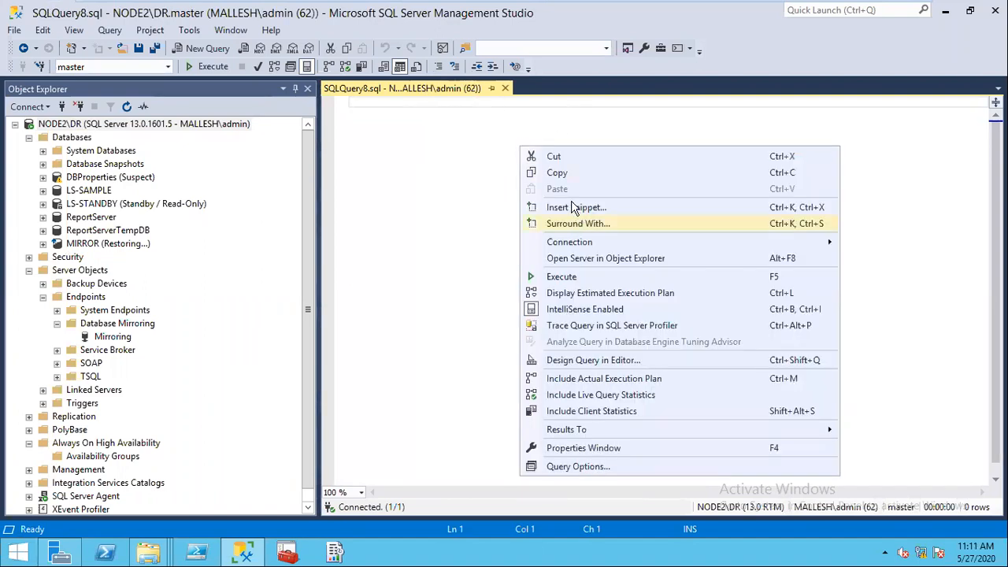
click(407, 226)
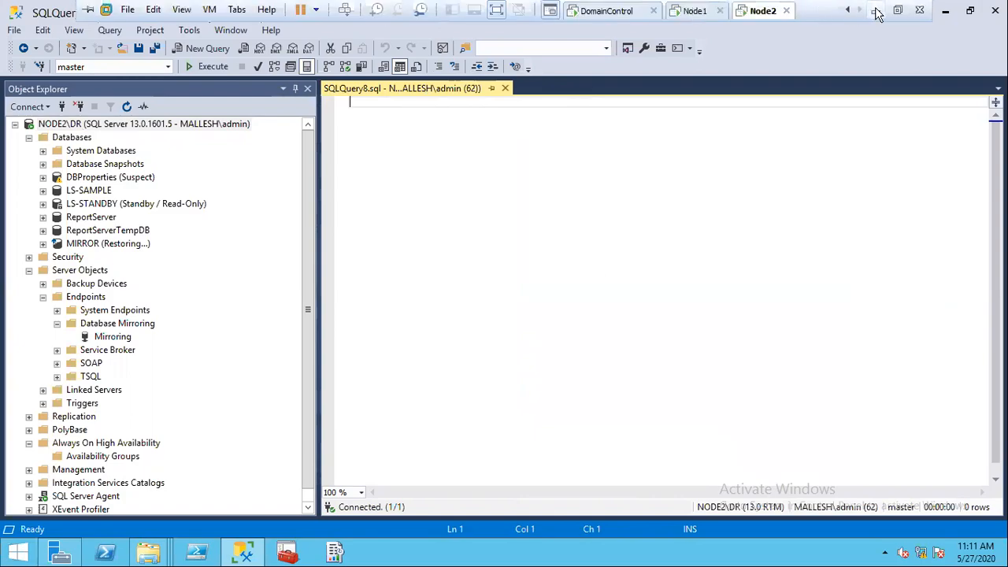
- Return to the browser and copy the selected sys.databases query from the Server Fault answer
click(867, 11)
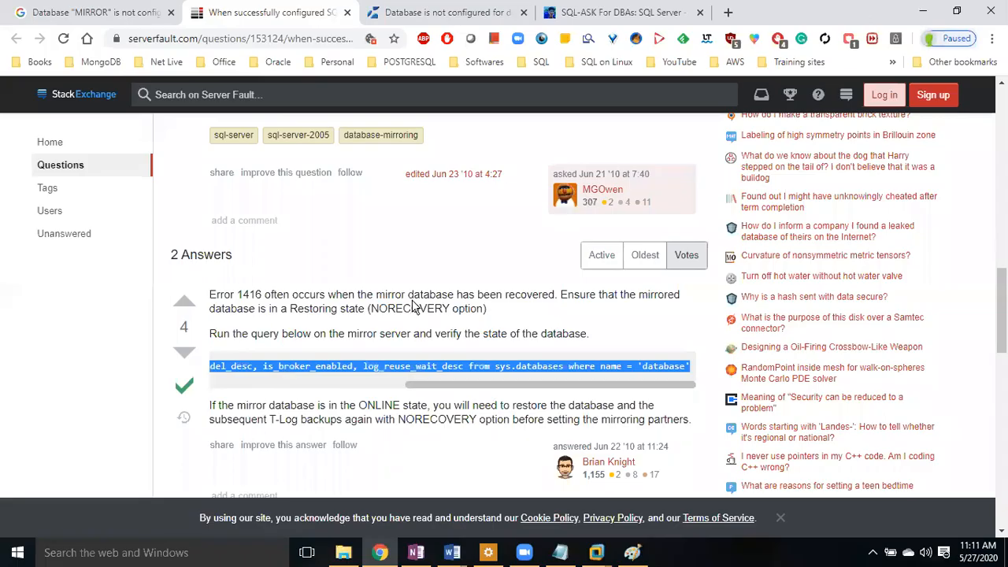
right_click(353, 364)
click(388, 172)
- Try to paste the copied query into the empty query window on the Node2 machine
mouse_move(605, 556)
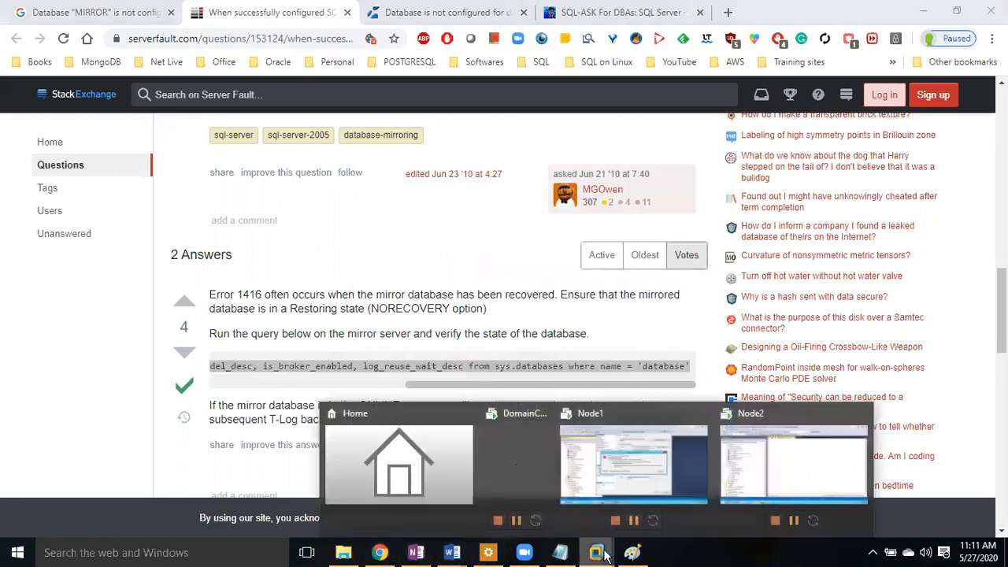
click(792, 441)
right_click(469, 219)
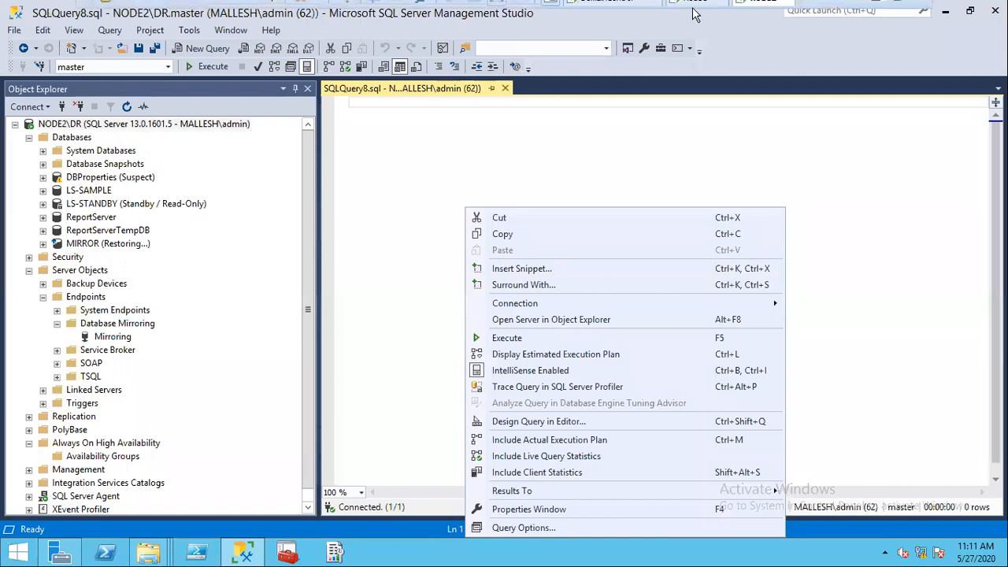
- On Node1, dismiss the mirroring error, retry starting mirroring for MIRROR, and close the database properties
mouse_move(543, 14)
click(697, 13)
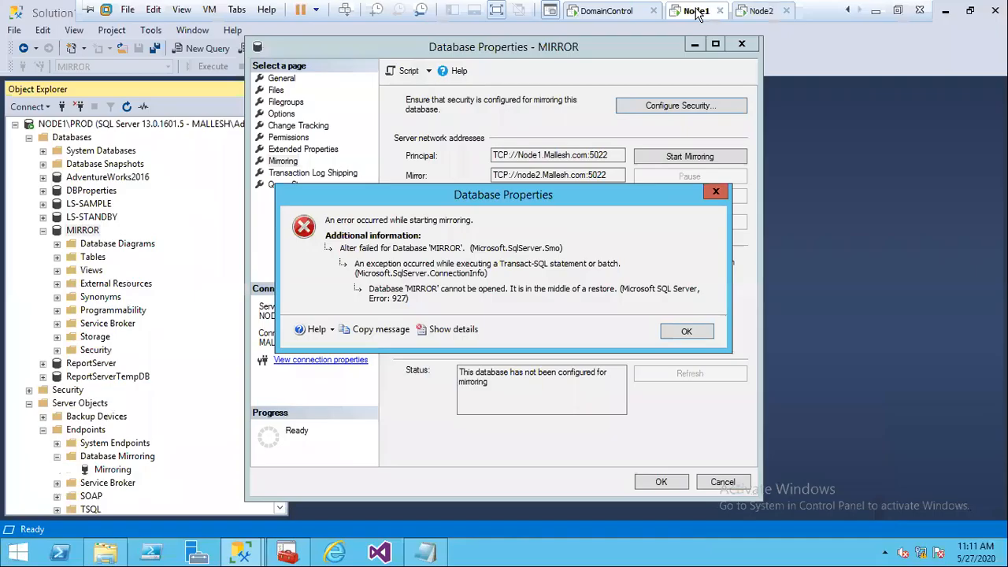
click(682, 332)
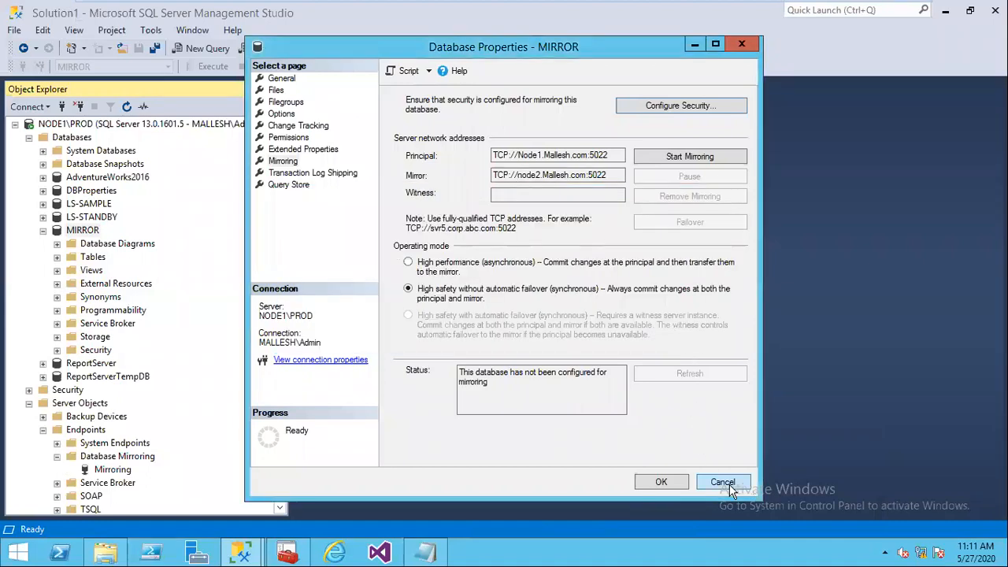
click(676, 158)
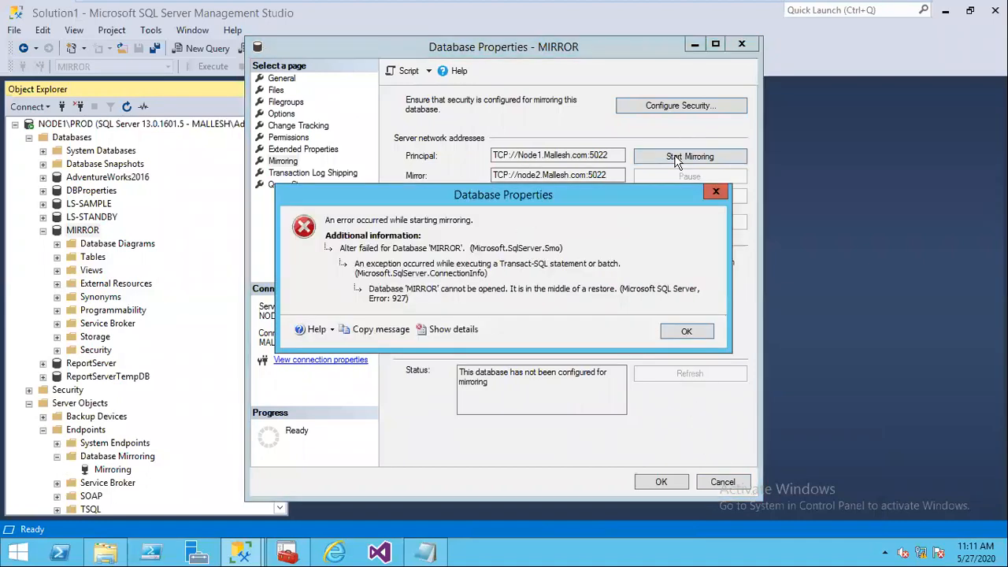
click(696, 334)
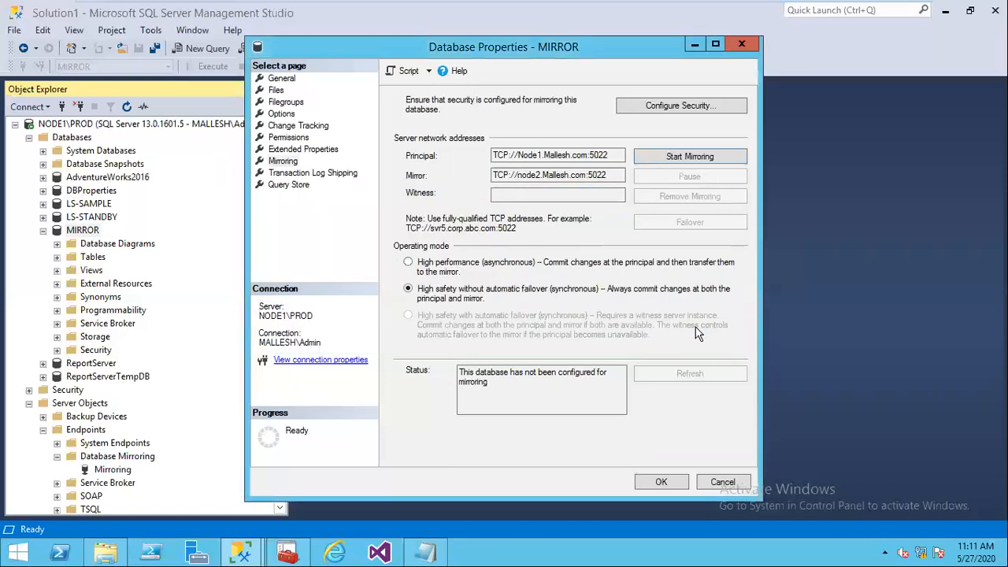
click(666, 483)
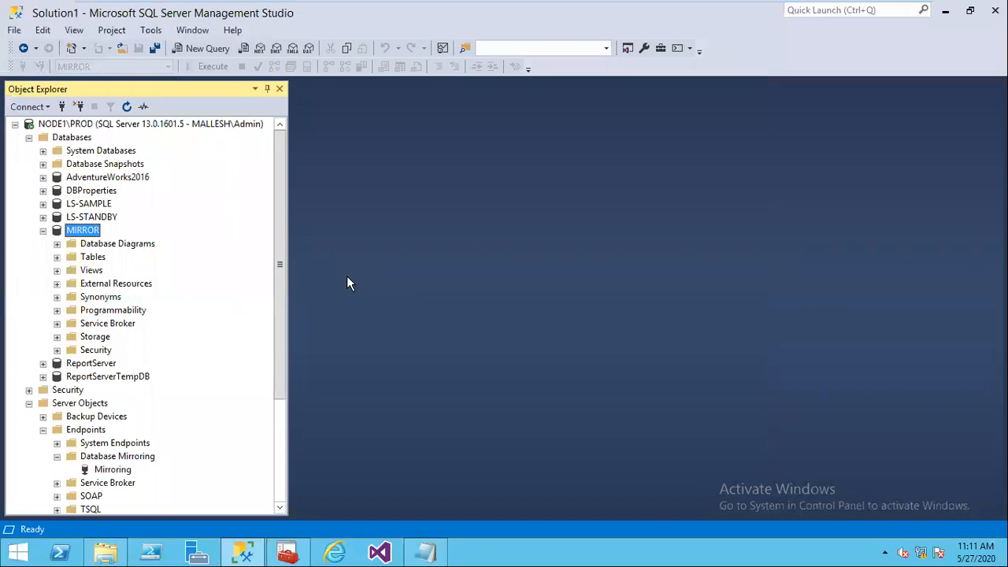
- Paste the sys.databases query into a new query window on NODE1\PROD and select all of its text
key(ctrl+n)
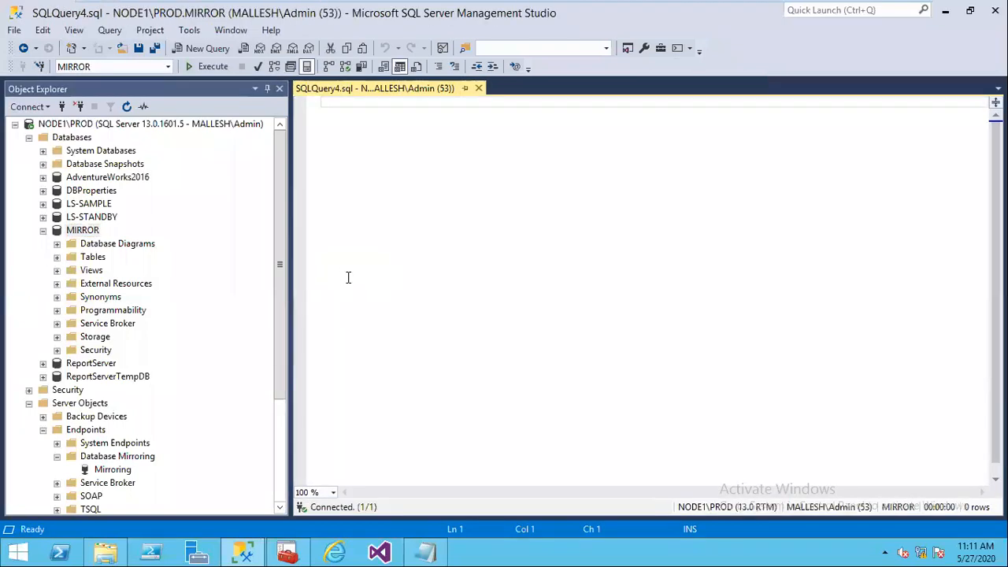
key(ctrl+v)
key(ctrl+a)
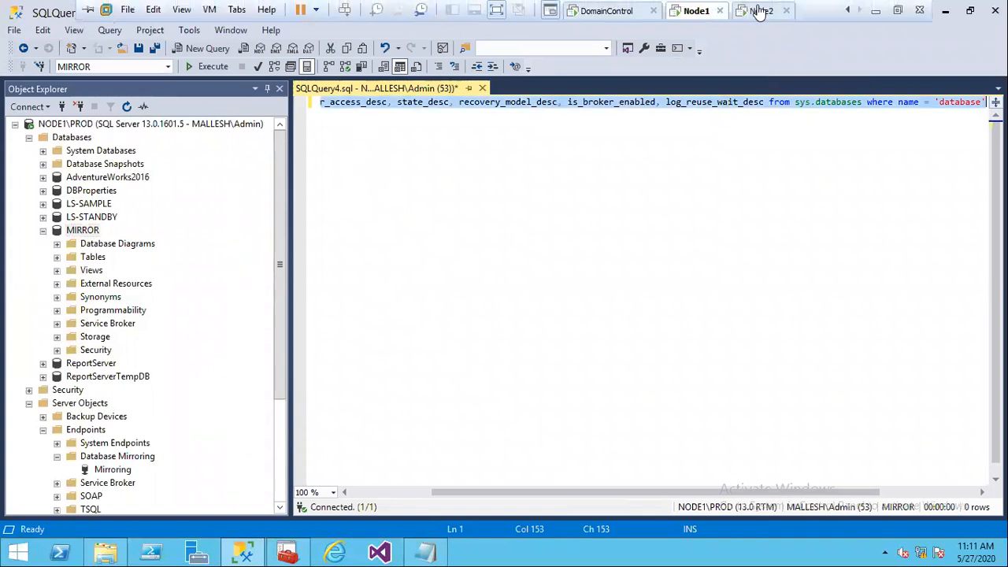
- Try to paste the query text from Node1 into the Node2 machine's query window, and return to Node1
click(756, 11)
click(512, 152)
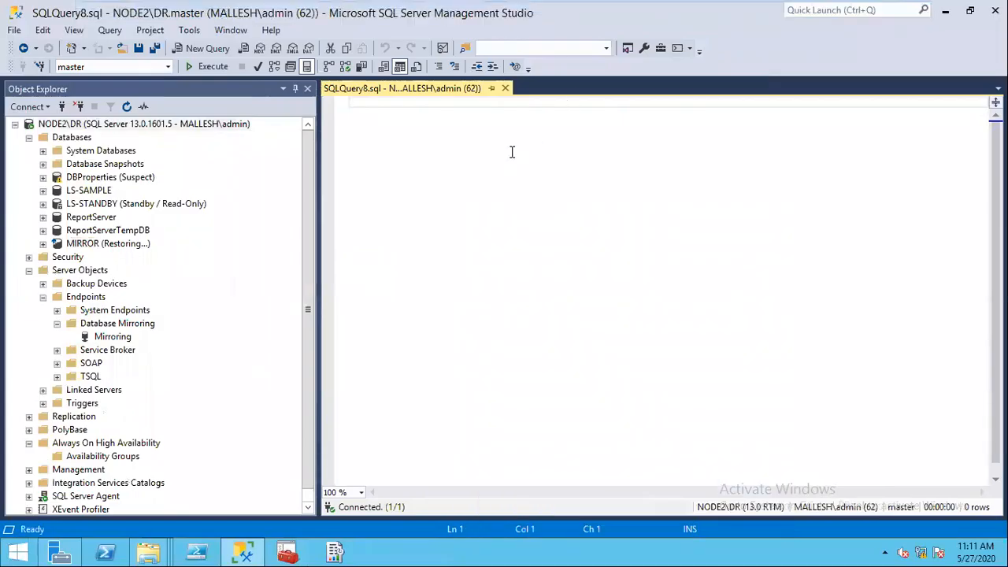
right_click(512, 152)
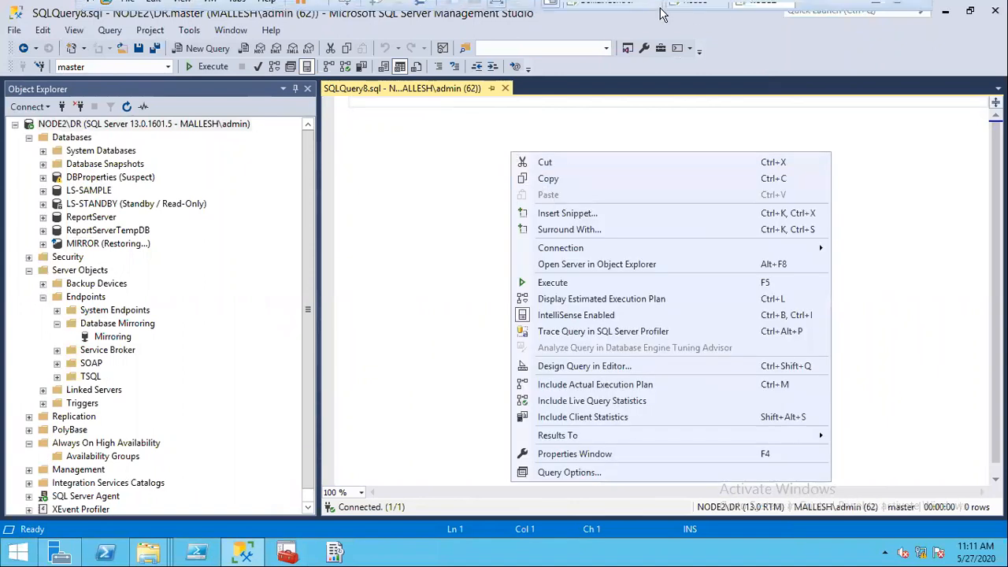
click(684, 9)
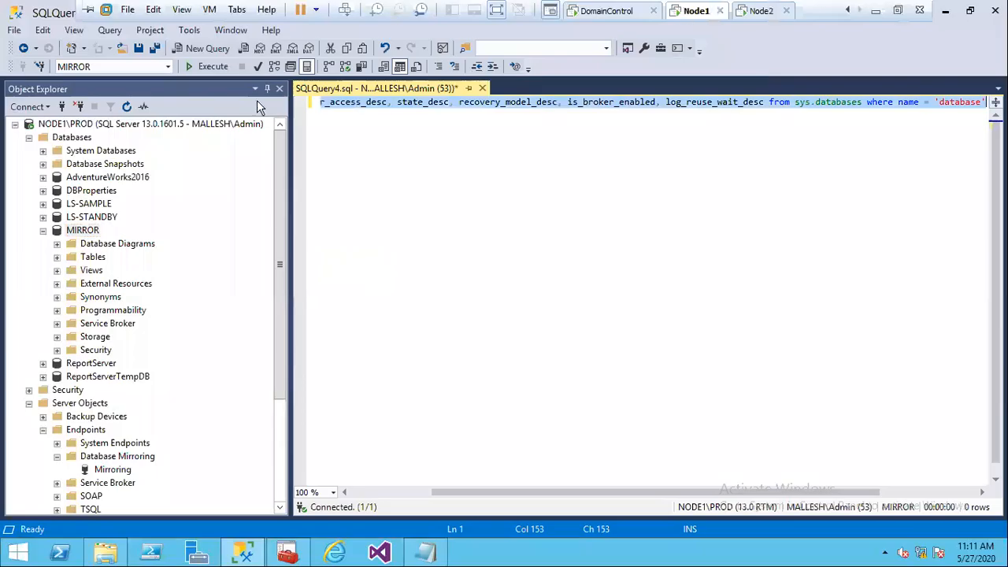
- Connect Node1's Object Explorer to the NODE2\DR database engine with Windows Authentication
click(61, 107)
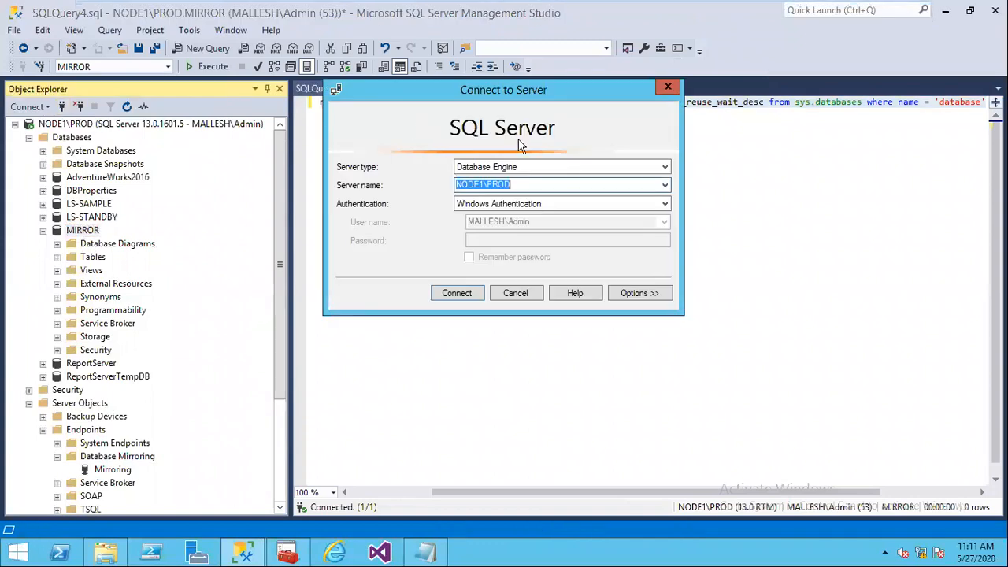
click(664, 184)
click(478, 208)
click(465, 298)
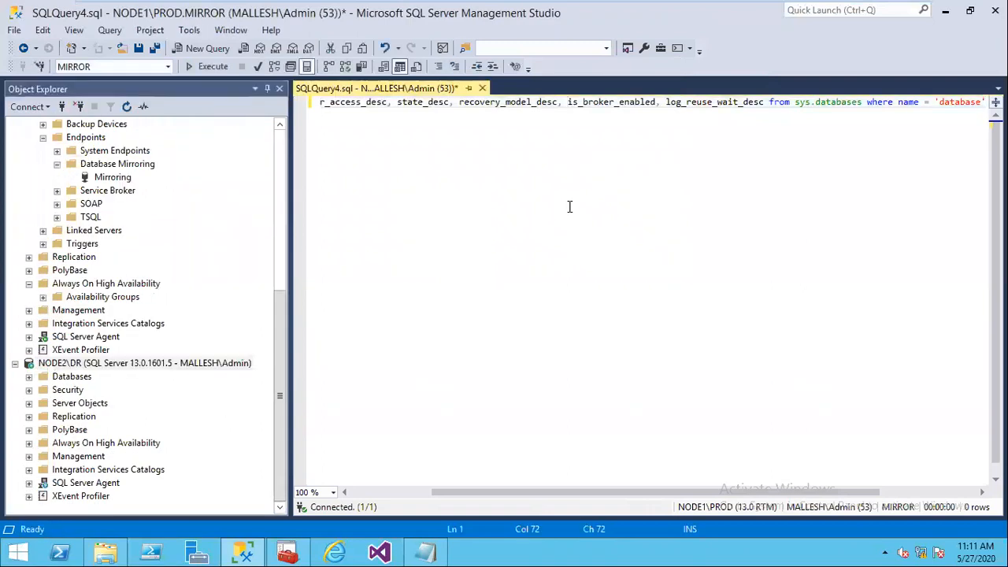
- Copy the sys.databases query into a new query window connected to NODE2\DR
key(ctrl+a)
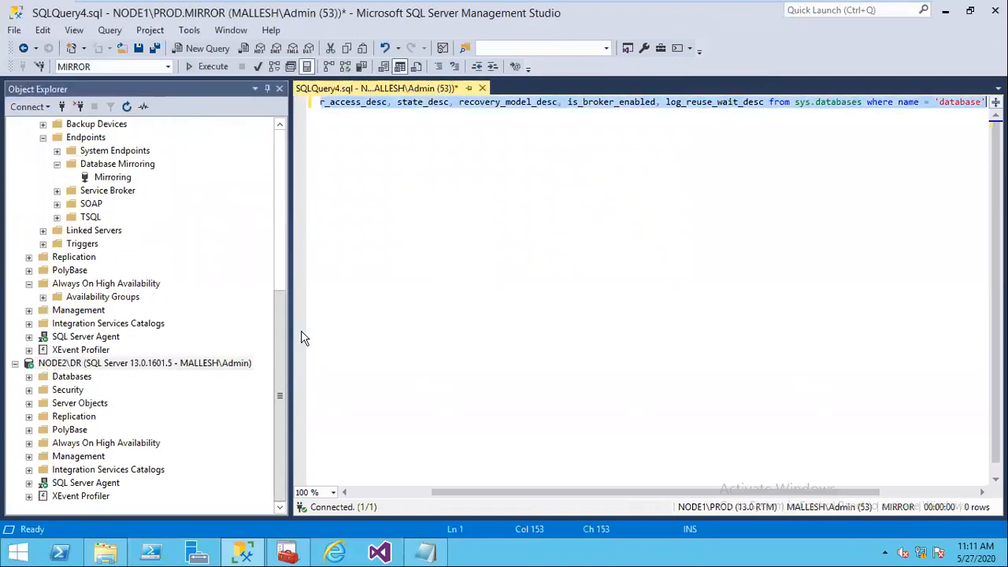
click(207, 365)
key(ctrl+n)
key(ctrl+v)
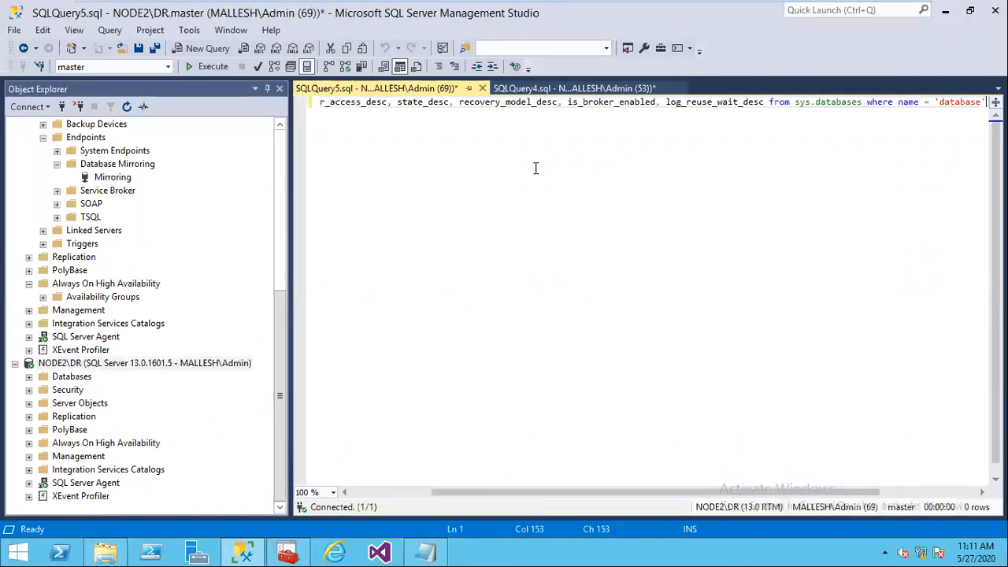
- Replace the database name in the query's where clause with 'MIRROR' and execute it on NODE2\DR
double_click(958, 105)
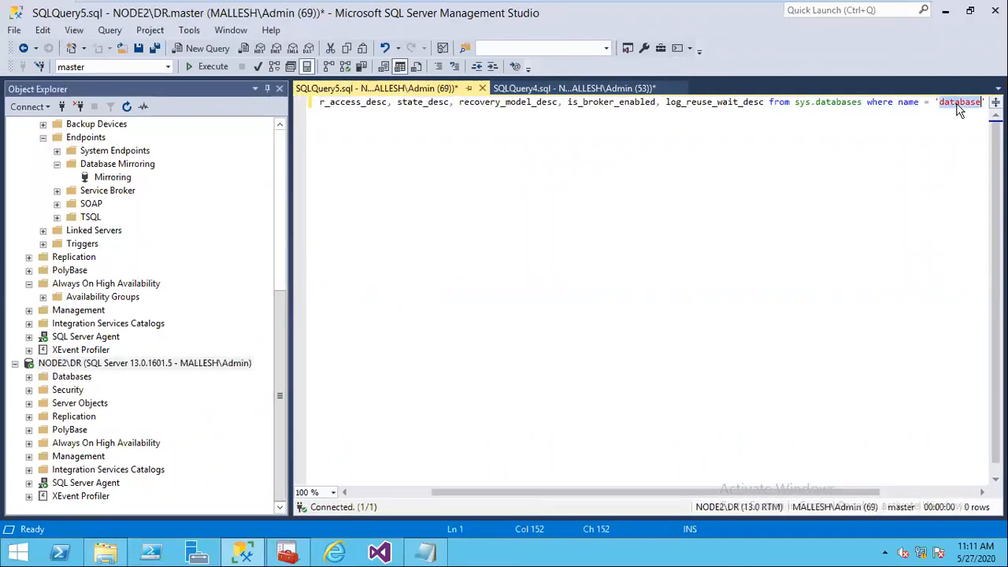
text(MIRROR)
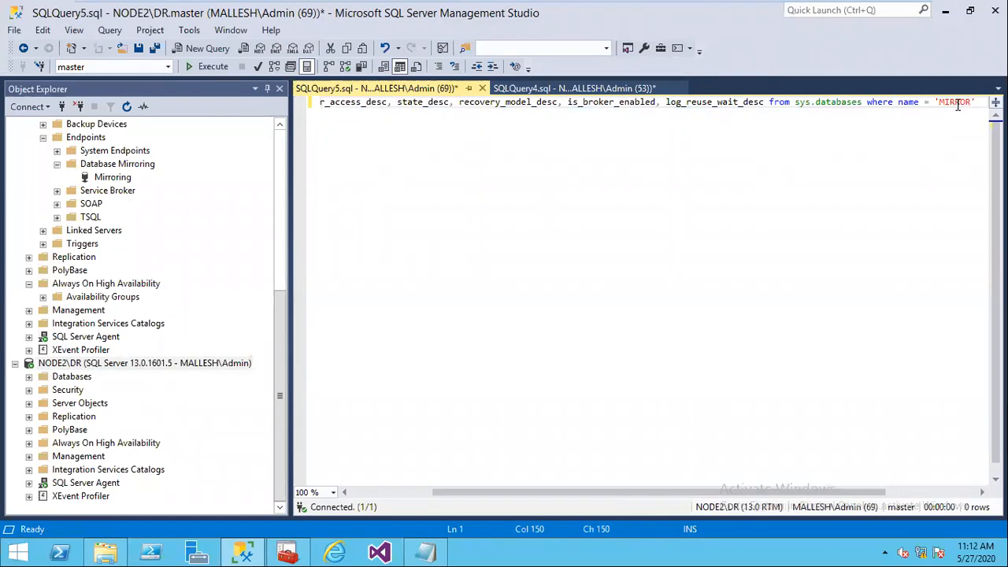
click(258, 68)
click(214, 73)
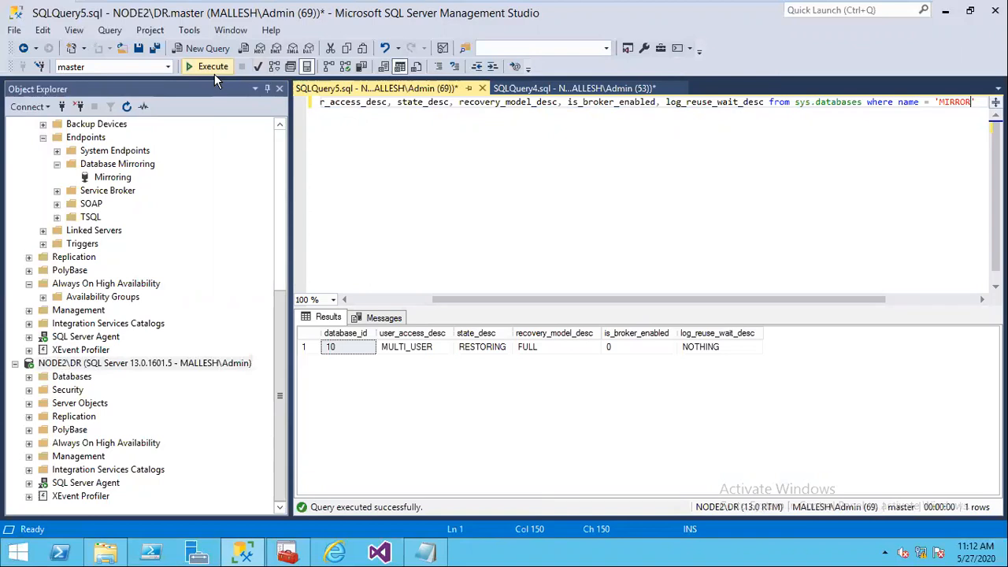
- Copy the sys.databases query for 'MIRROR' into a new query window connected to NODE1\PROD and execute it
click(400, 155)
key(shift+End)
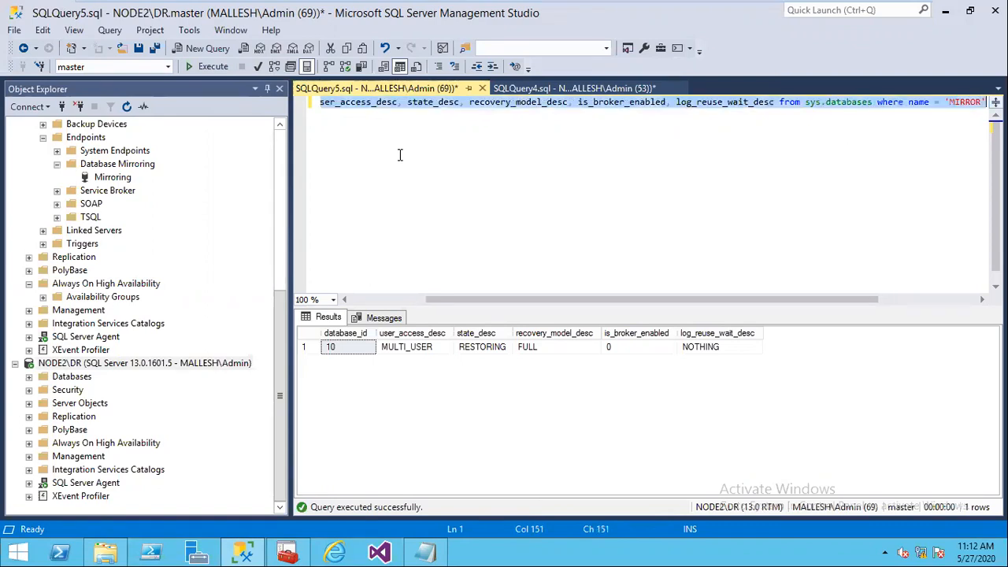
click(281, 346)
scroll(259, 147, up, 7)
click(230, 125)
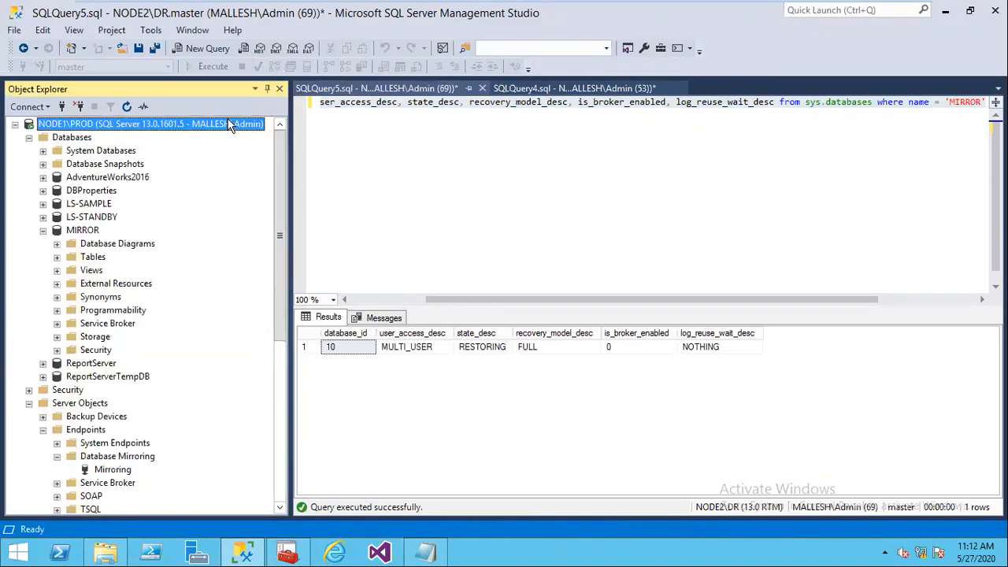
key(ctrl+n)
text(select database_id, user_access_desc, state_desc, recovery_model_desc, is_broker_enabled, log_reuse_wait_desc from sys.databases where name = 'MIRROR')
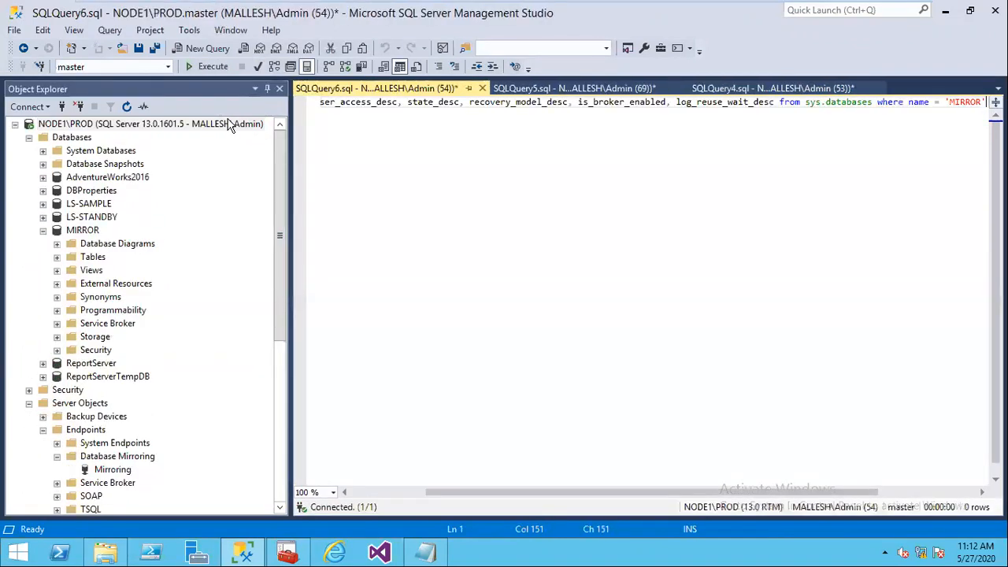
click(207, 66)
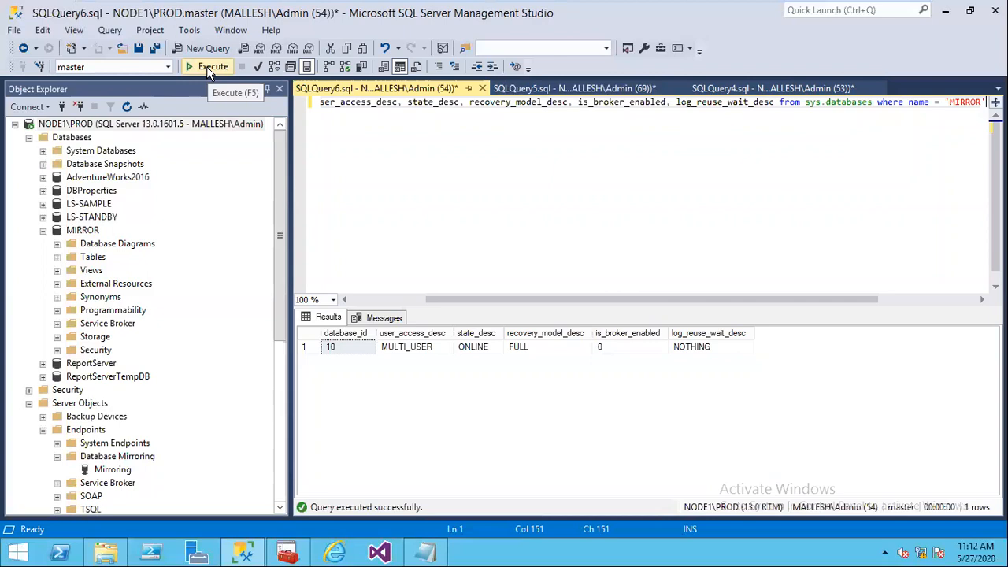
- Review the NODE2\DR query results and the original query window, and switch to the browser on the host machine
click(583, 88)
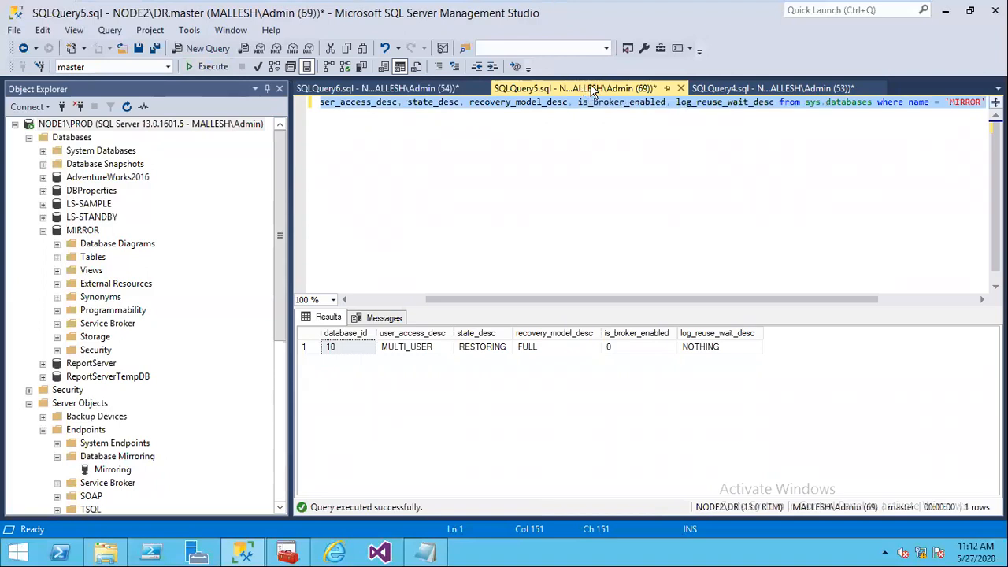
click(750, 90)
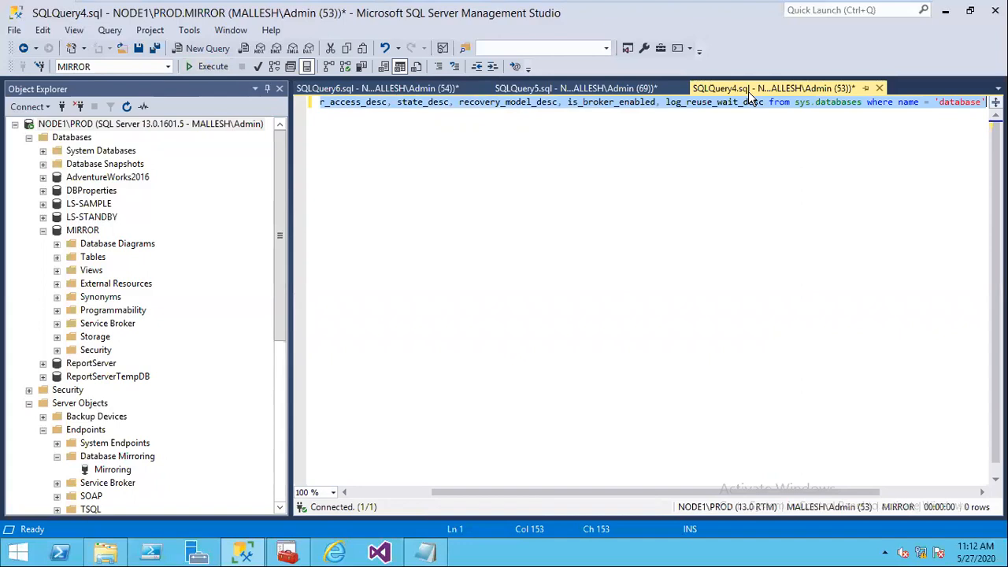
mouse_move(662, 12)
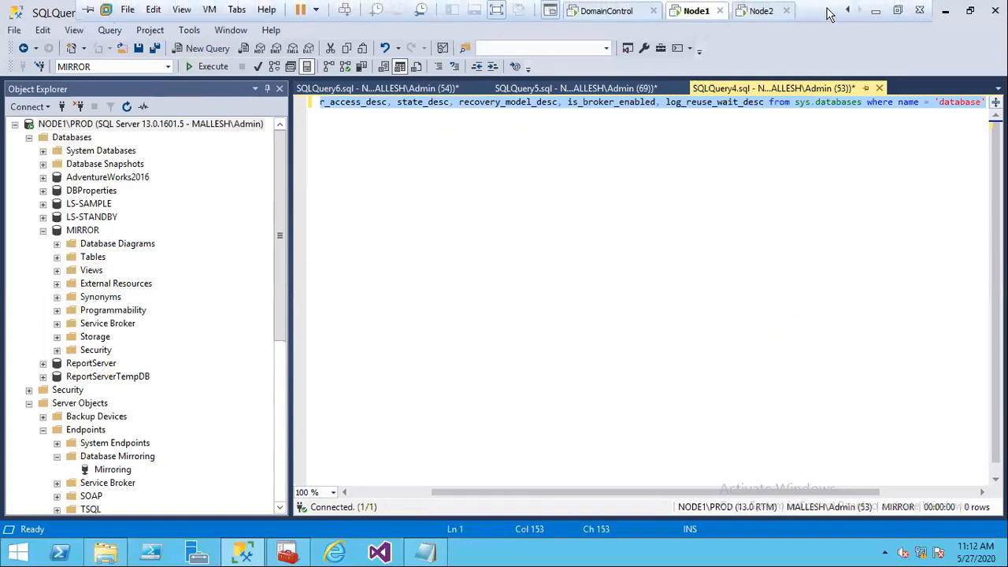
click(877, 11)
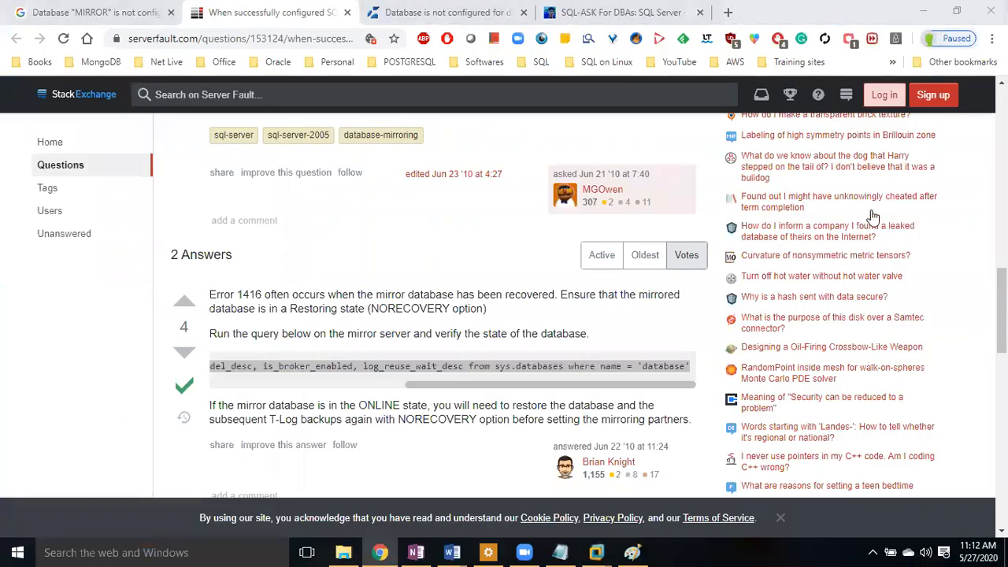
- Read through the SQL-ASK article on database mirroring errors for fixes and return to its beginning
click(626, 12)
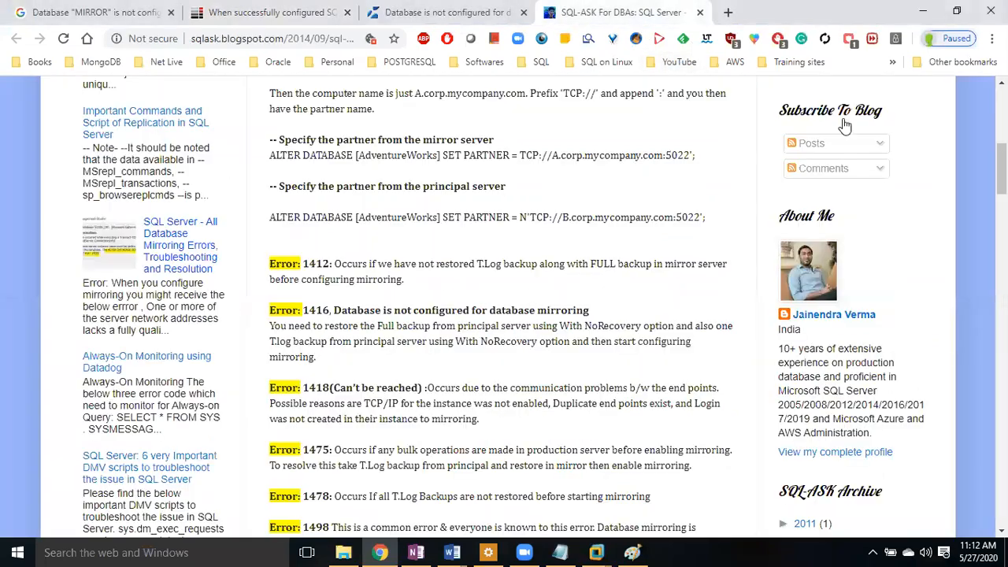
scroll(505, 307, down, 6)
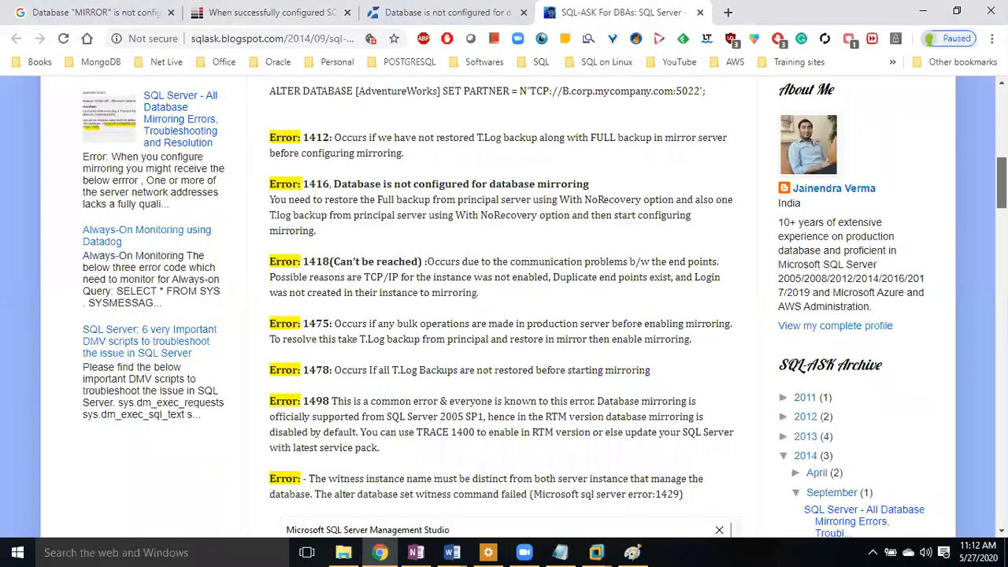
scroll(504, 307, down, 6)
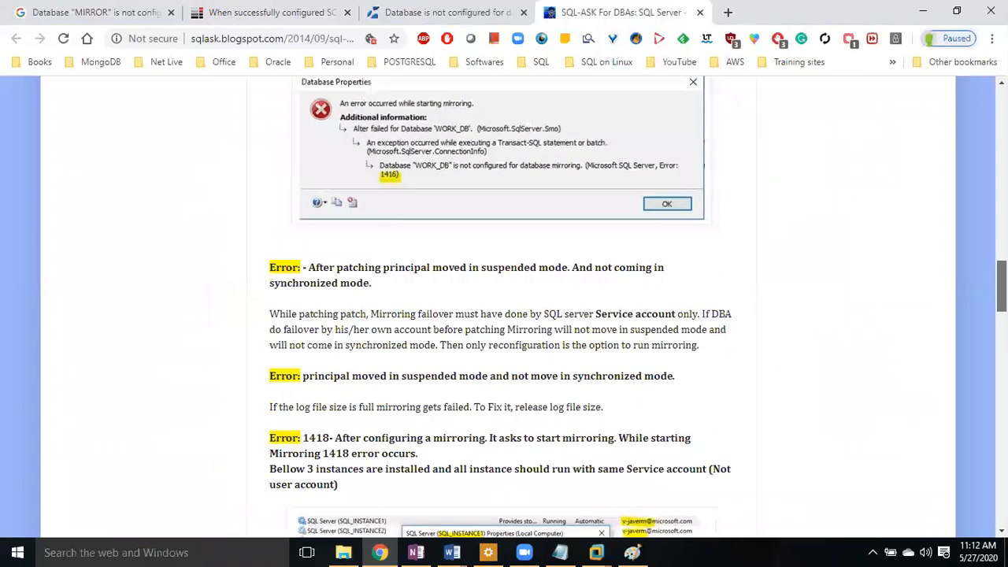
scroll(504, 307, down, 8)
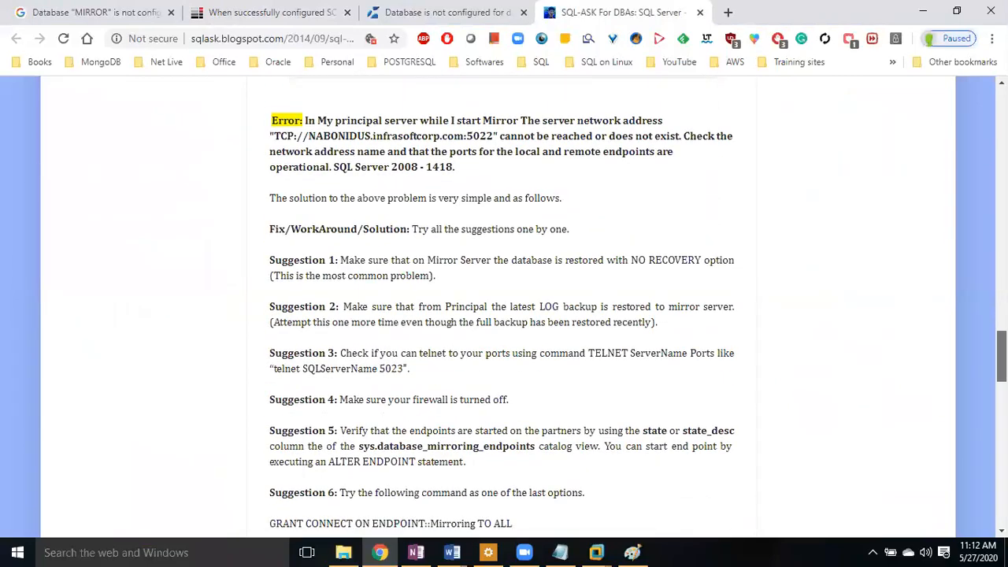
scroll(505, 307, down, 4)
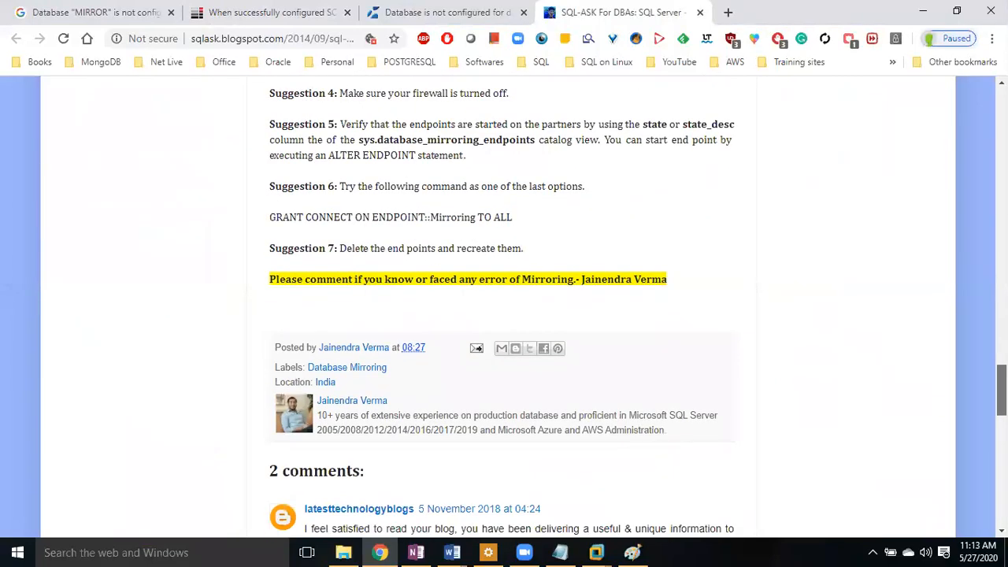
scroll(504, 307, down, 8)
key(Home)
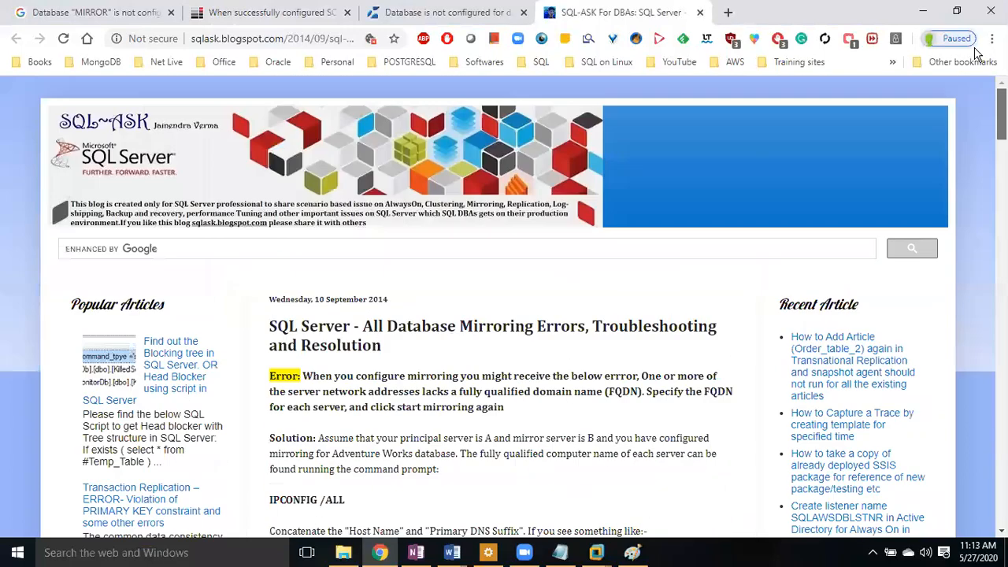
- Search Google for "MIRROR CONFIGURATION ERROR 927"
click(95, 13)
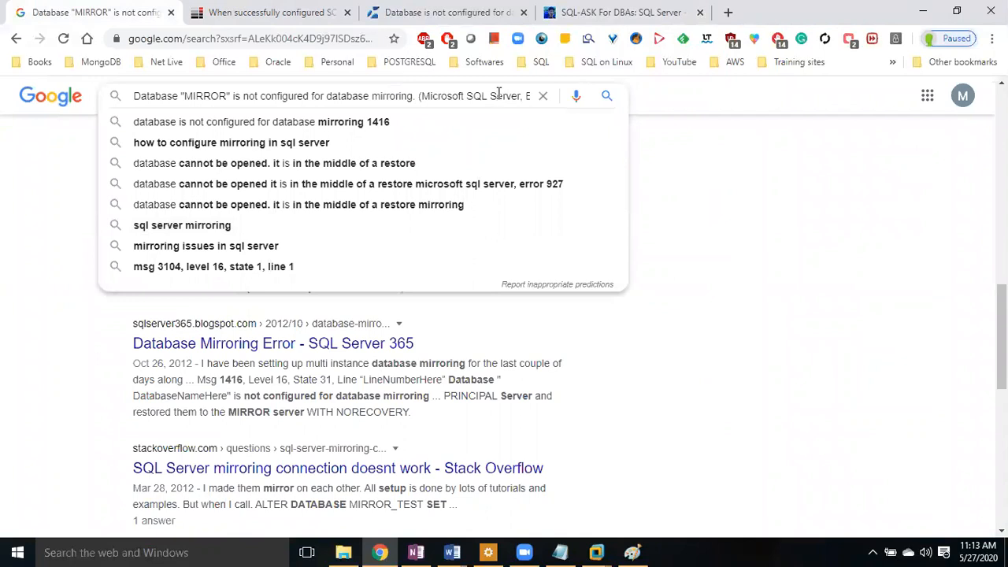
triple_click(499, 94)
text(MI)
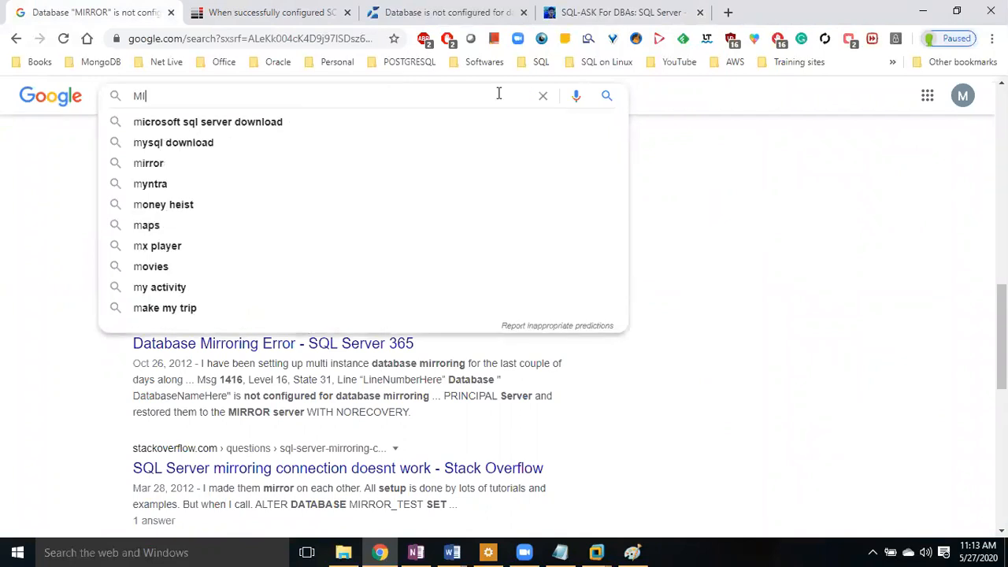
text(RO)
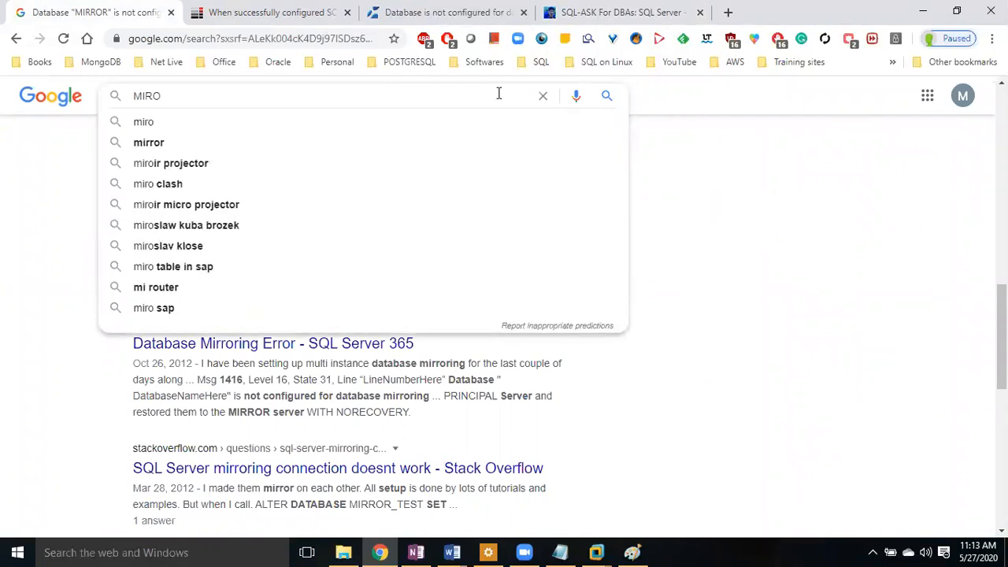
key(BackSpace)
text(ROR CONFI)
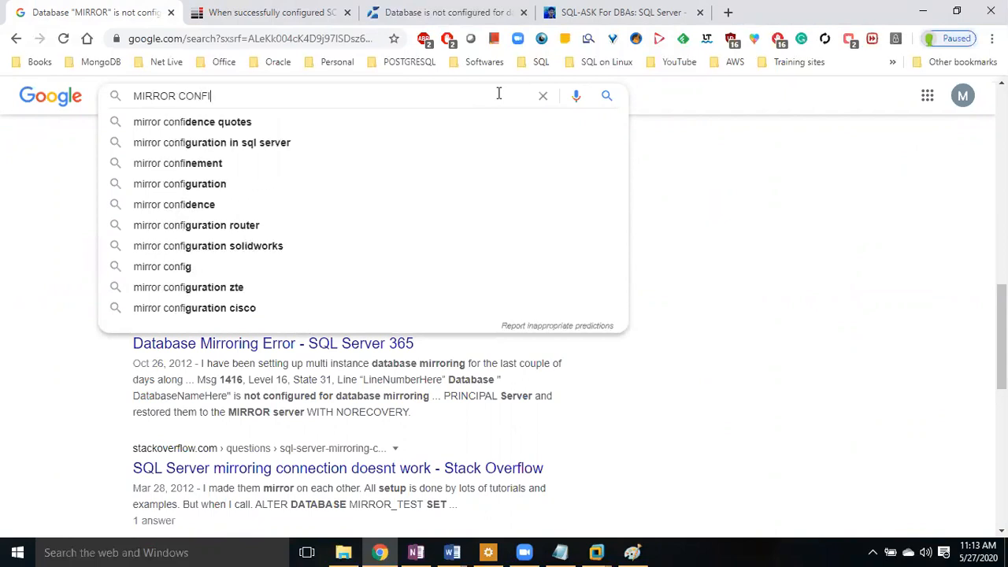
text(GU)
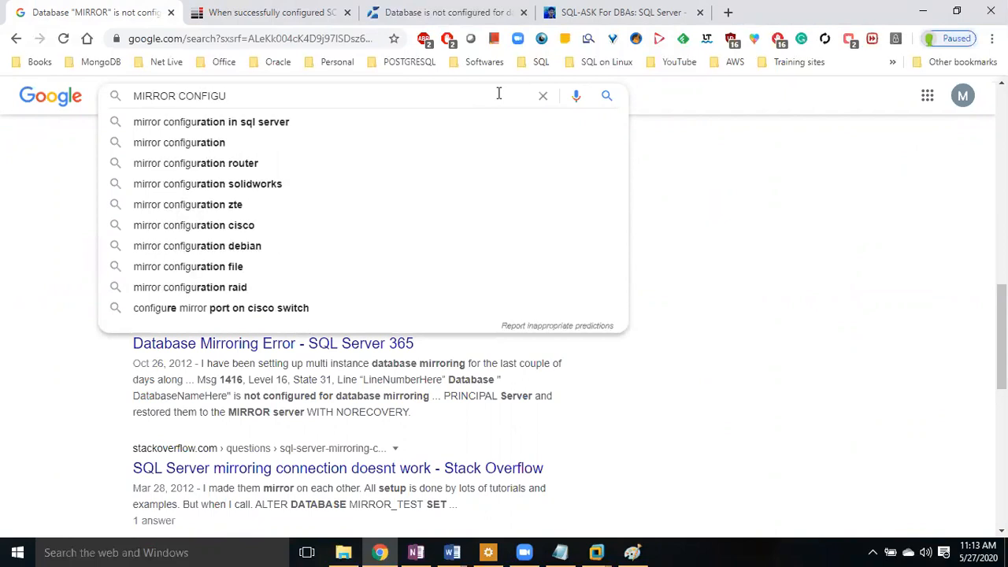
text(RATION EROR)
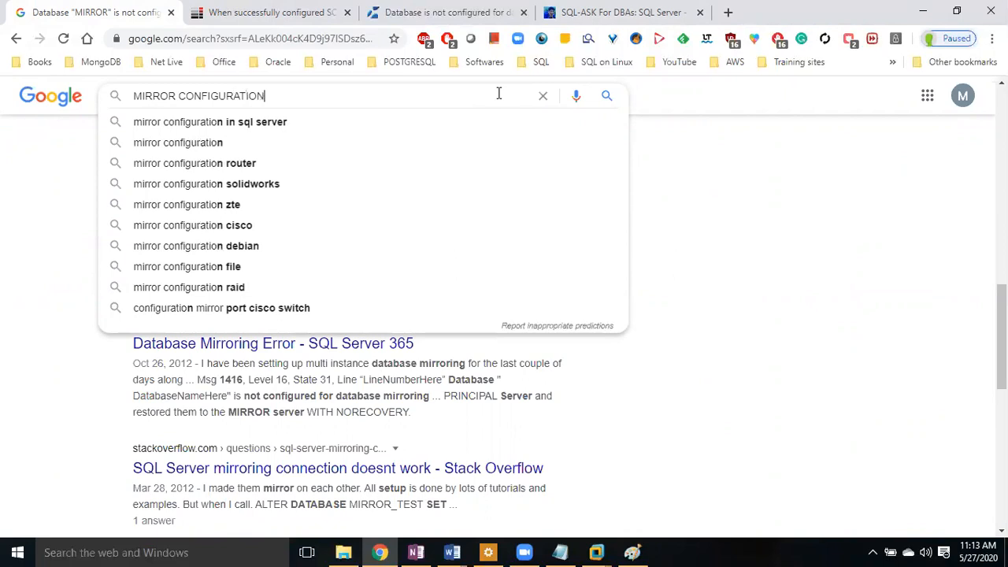
key(BackSpace)
key(BackSpace)
key(BackSpace)
text(ROR )
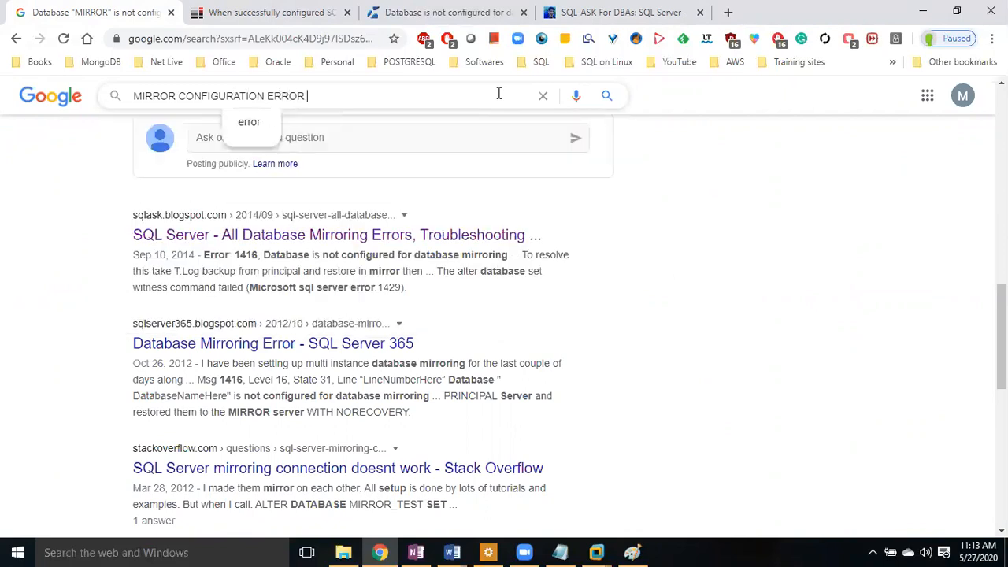
text(927)
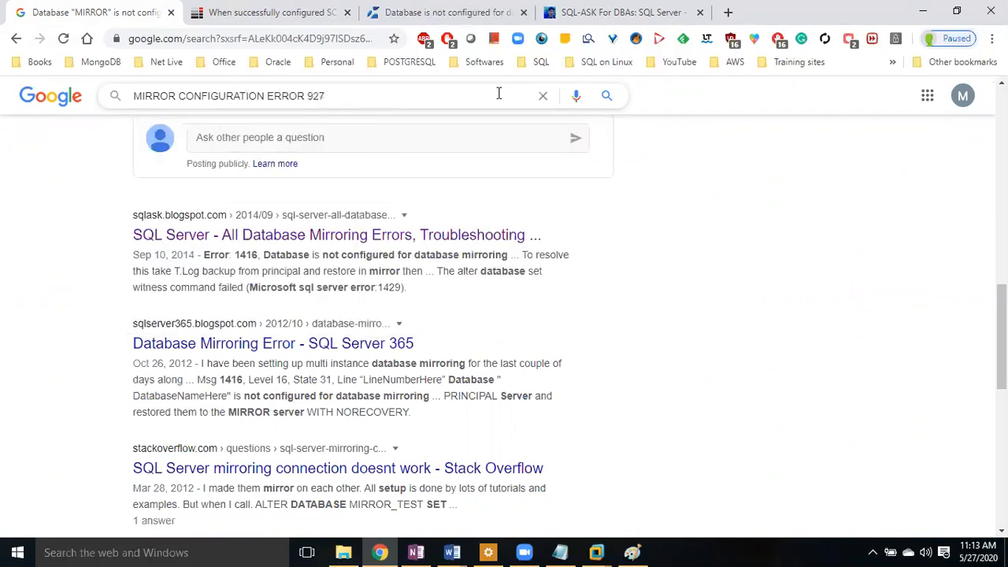
key(Return)
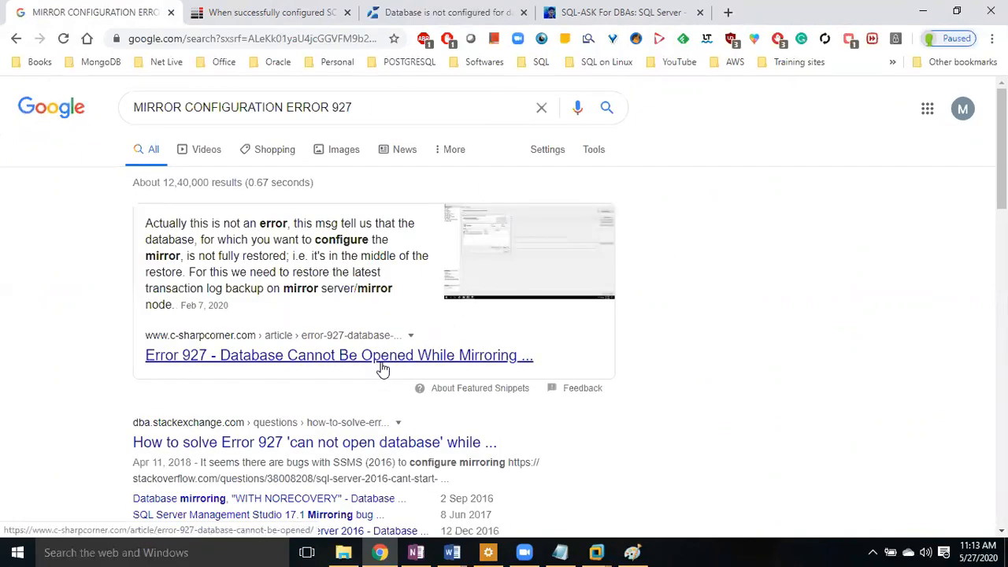
- Open the C# Corner article on Error 927 and the DBA Stack Exchange question on solving it in separate new tabs
right_click(382, 367)
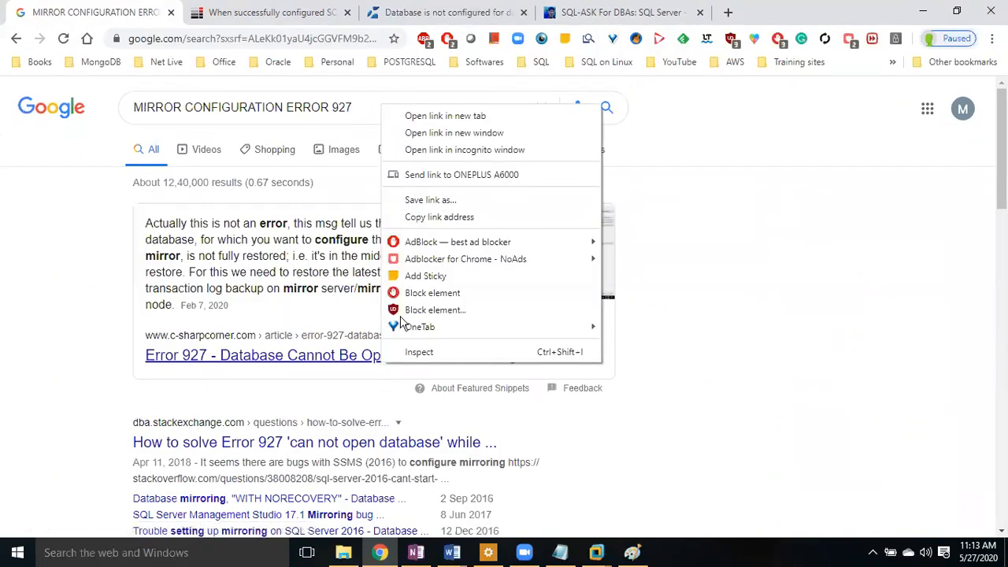
click(461, 115)
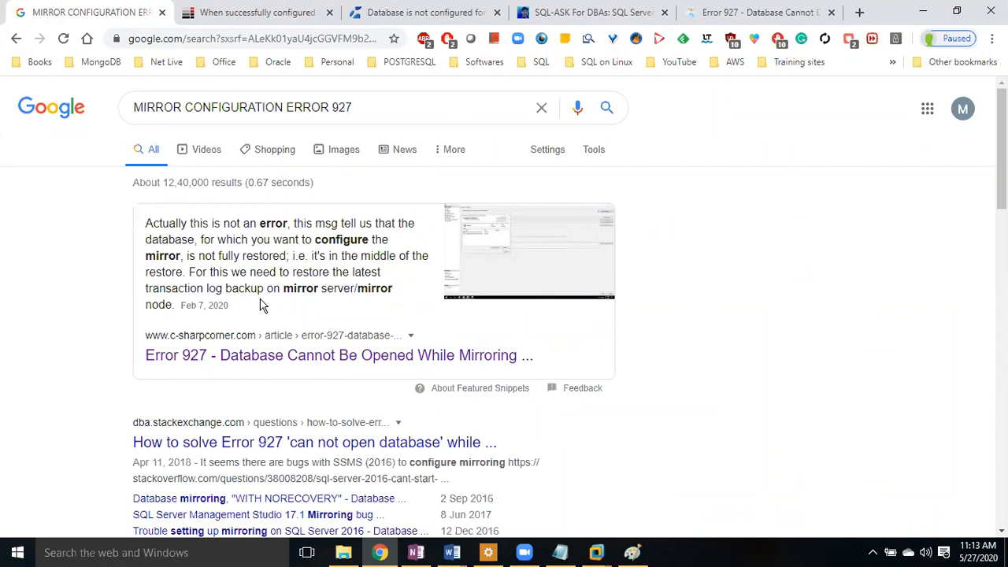
right_click(375, 452)
click(451, 205)
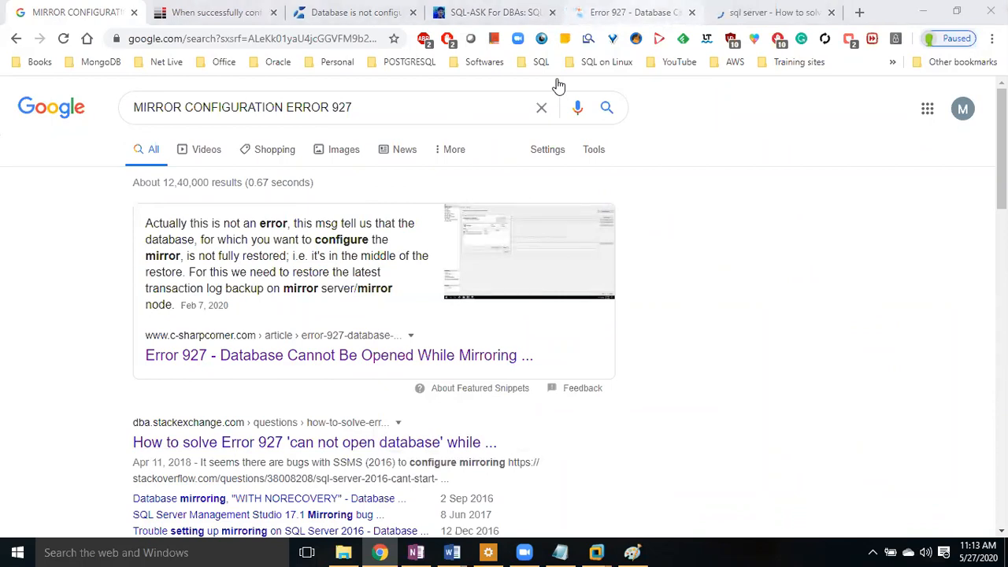
- Read the C# Corner article's mirroring setup steps and its proposed solutions for error 927
click(635, 13)
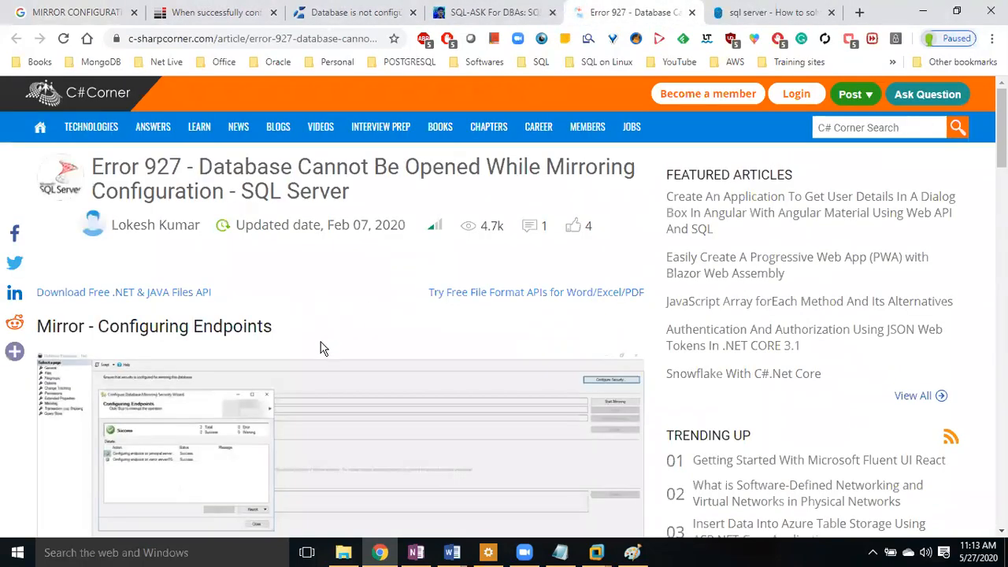
scroll(320, 349, down, 3)
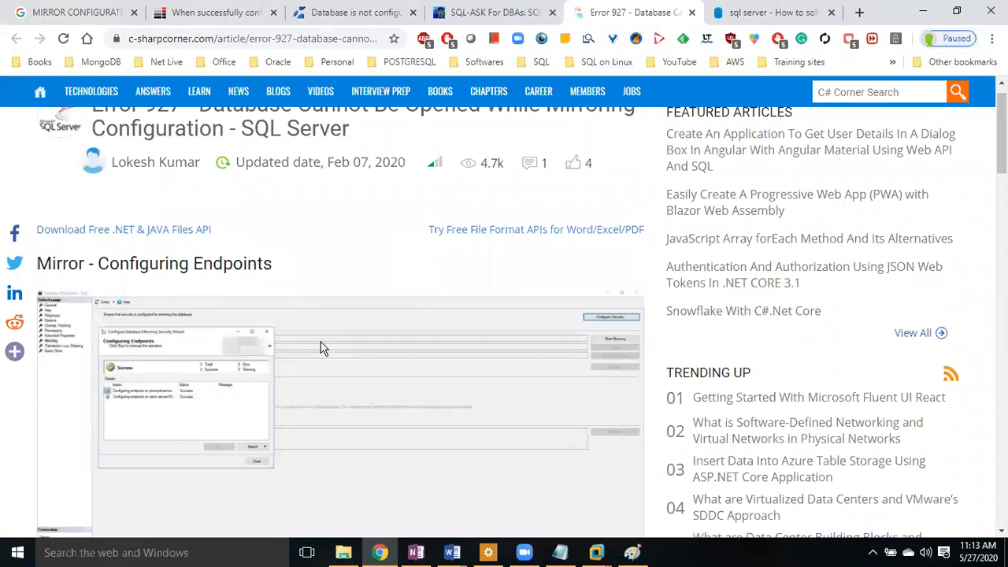
scroll(320, 349, down, 5)
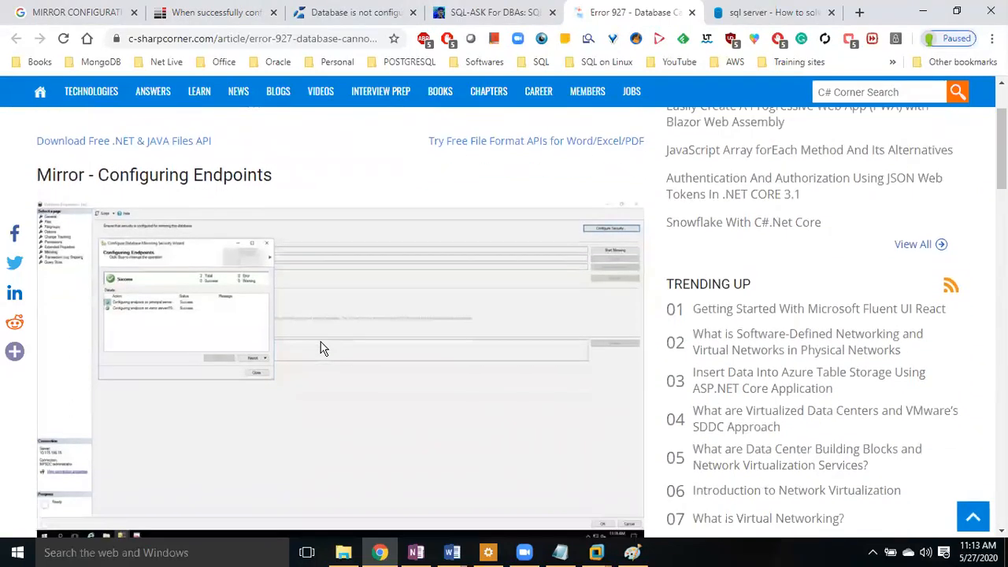
scroll(320, 349, down, 4)
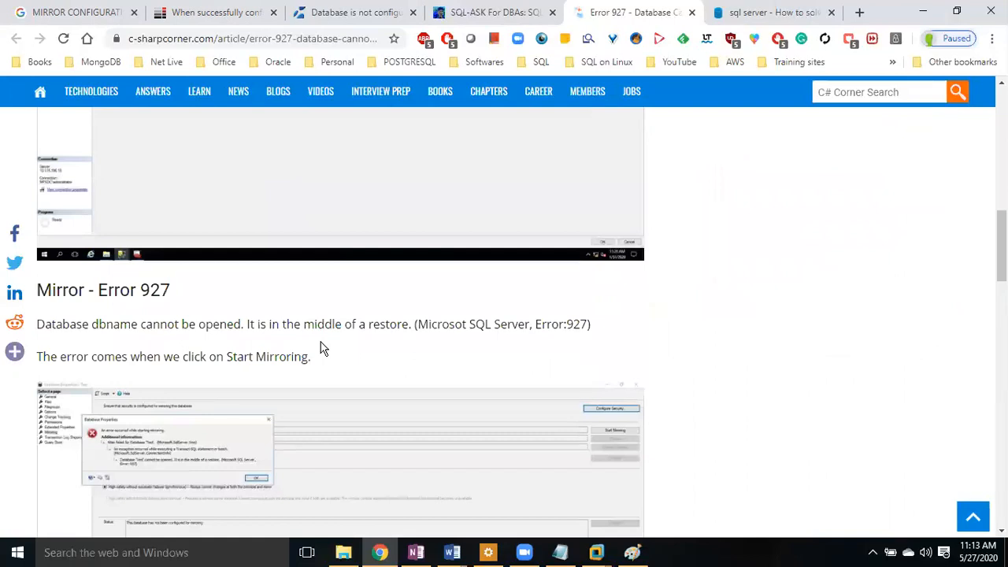
scroll(321, 349, down, 1)
scroll(321, 347, down, 6)
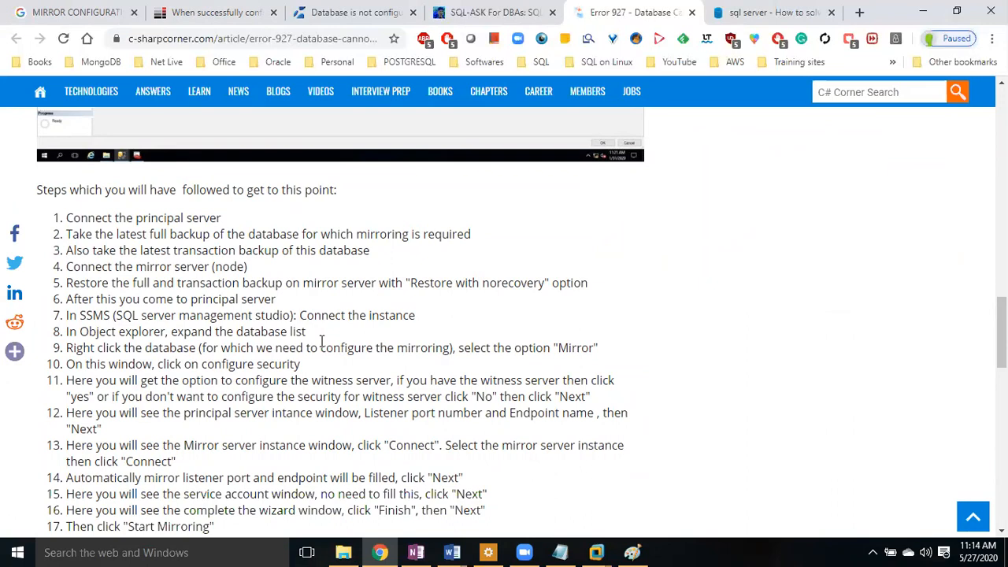
scroll(321, 341, down, 1)
scroll(321, 349, down, 2)
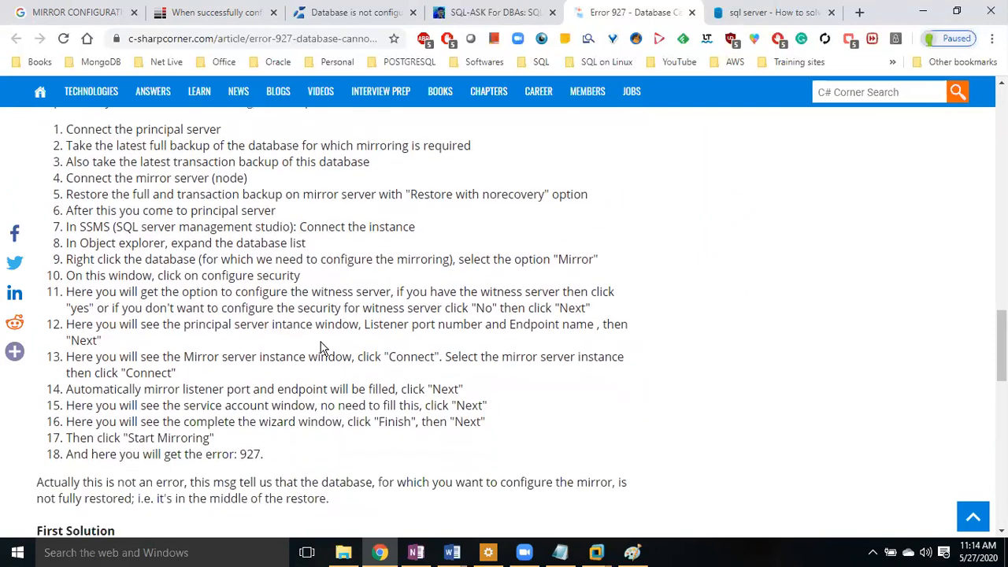
scroll(322, 347, down, 4)
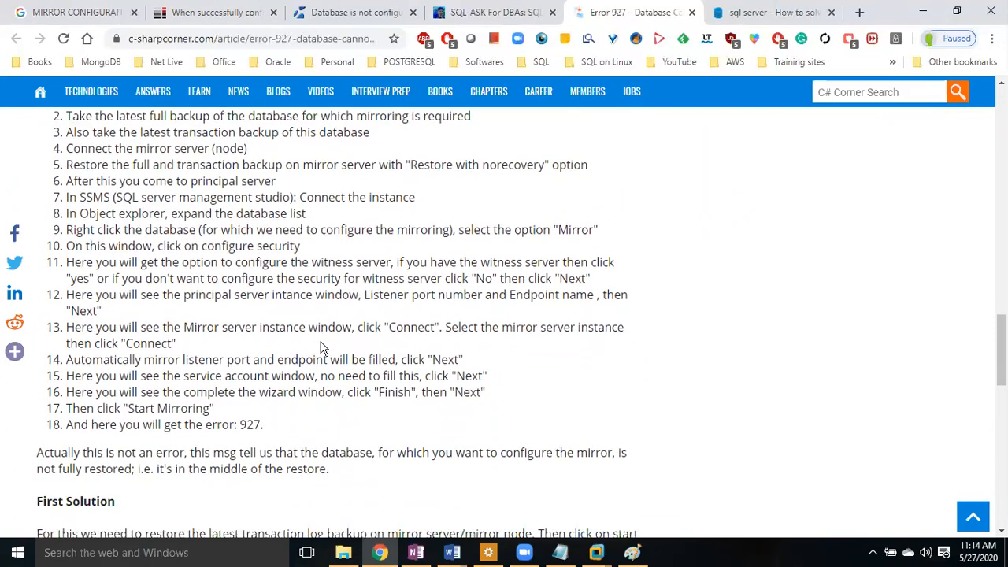
scroll(322, 347, down, 5)
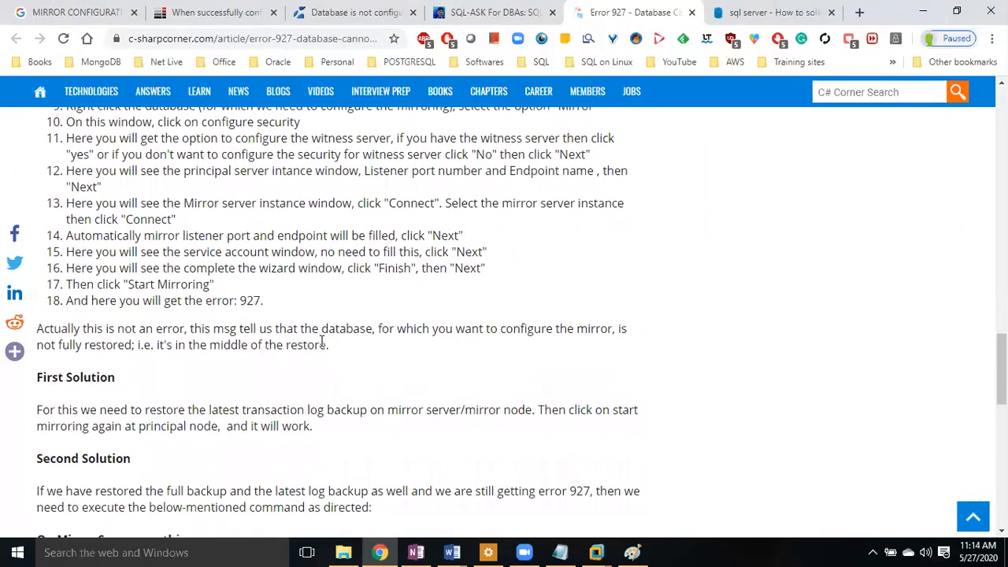
scroll(322, 349, down, 1)
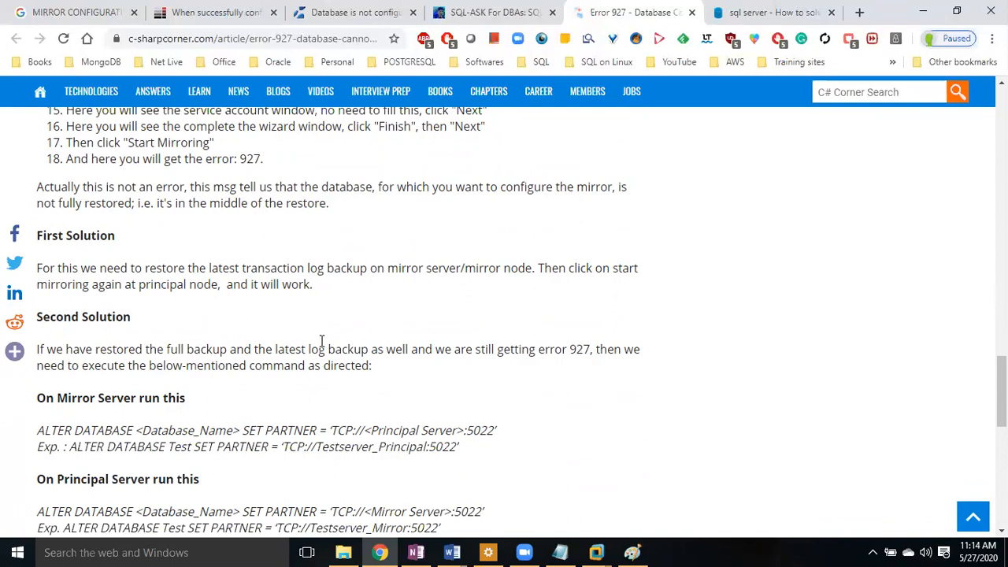
- Copy the article's example SET PARTNER command for the mirror server and replace the NODE2\DR query in Management Studio on Node1 with it
scroll(322, 345, down, 1)
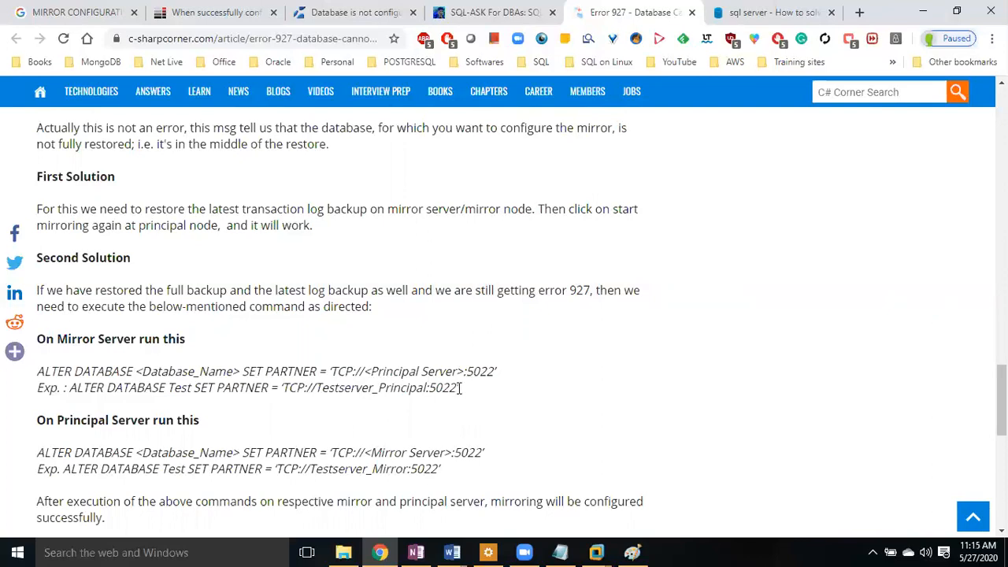
drag(459, 390, 71, 394)
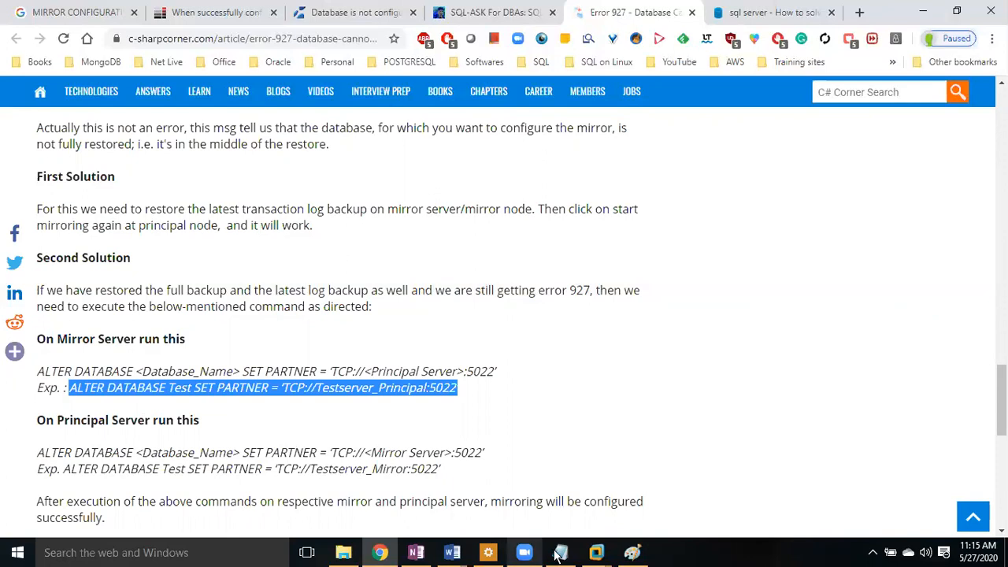
mouse_move(584, 555)
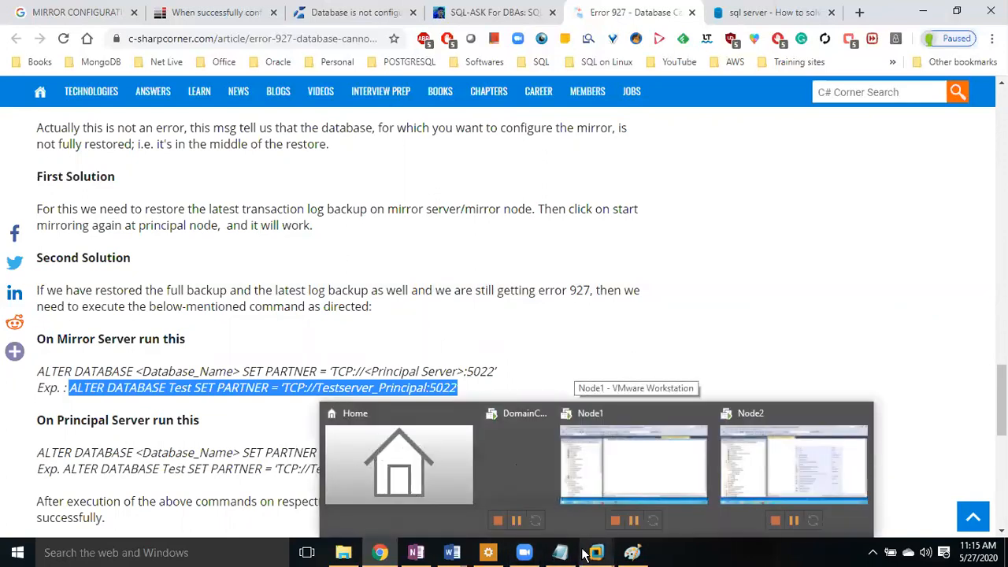
click(584, 556)
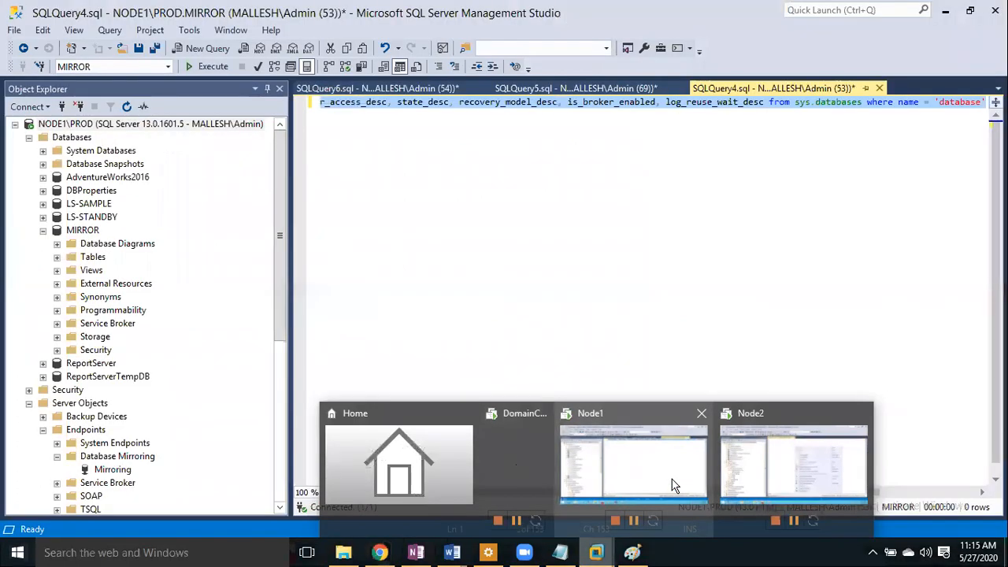
click(672, 482)
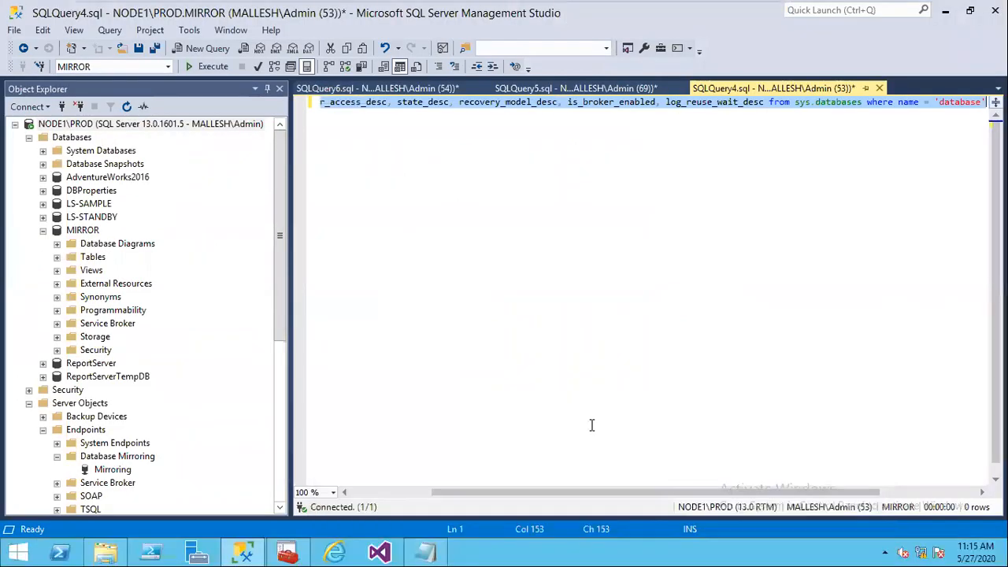
click(606, 189)
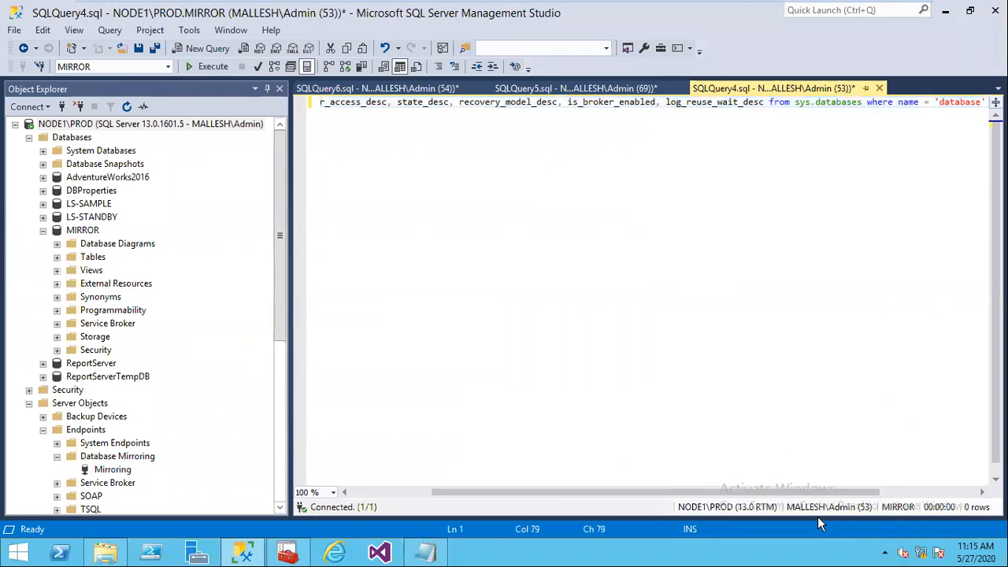
click(617, 85)
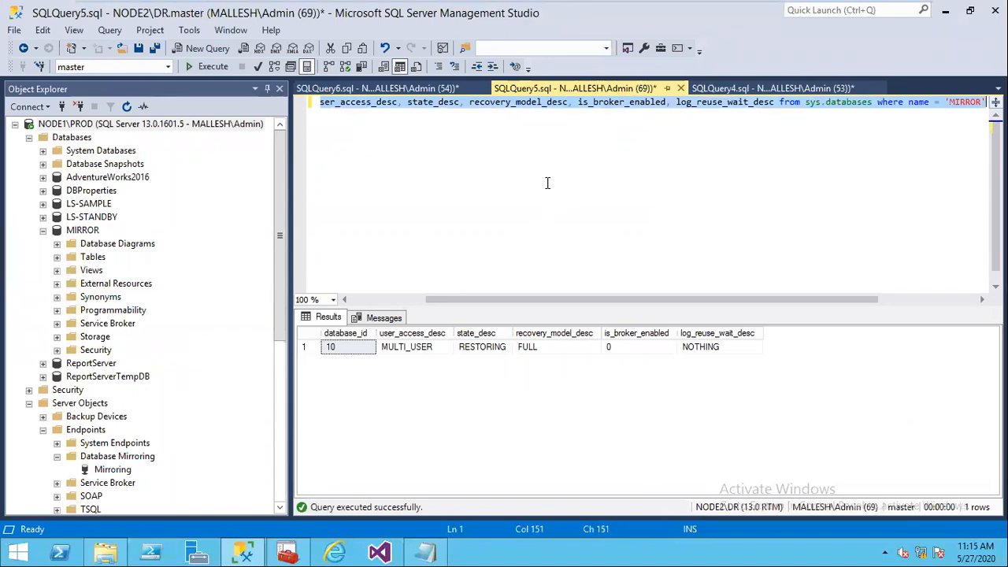
click(548, 183)
key(ctrl+a)
text(ALTER DATABASE MIRROR SET PARTNER = 'TCP://Testserver_Principal:5022')
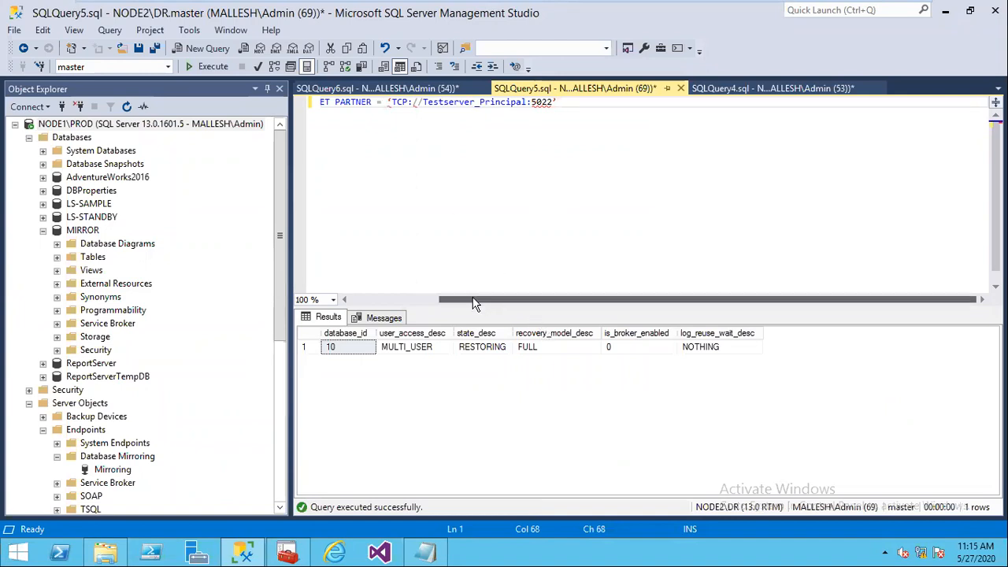
- Change the database name in the pasted ALTER DATABASE command from the sample name to MIRROR
drag(475, 303, 387, 304)
double_click(411, 103)
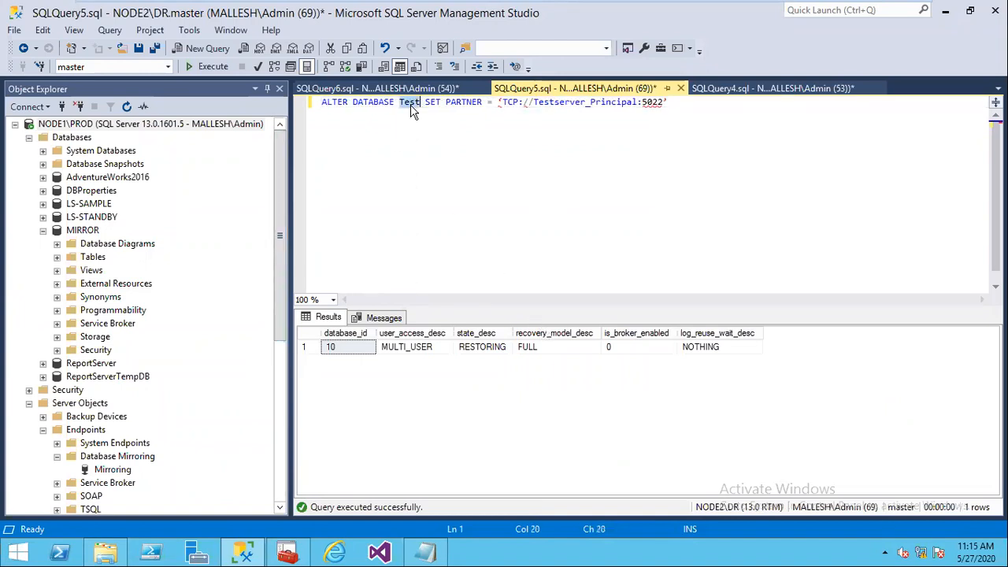
text(MIRROR)
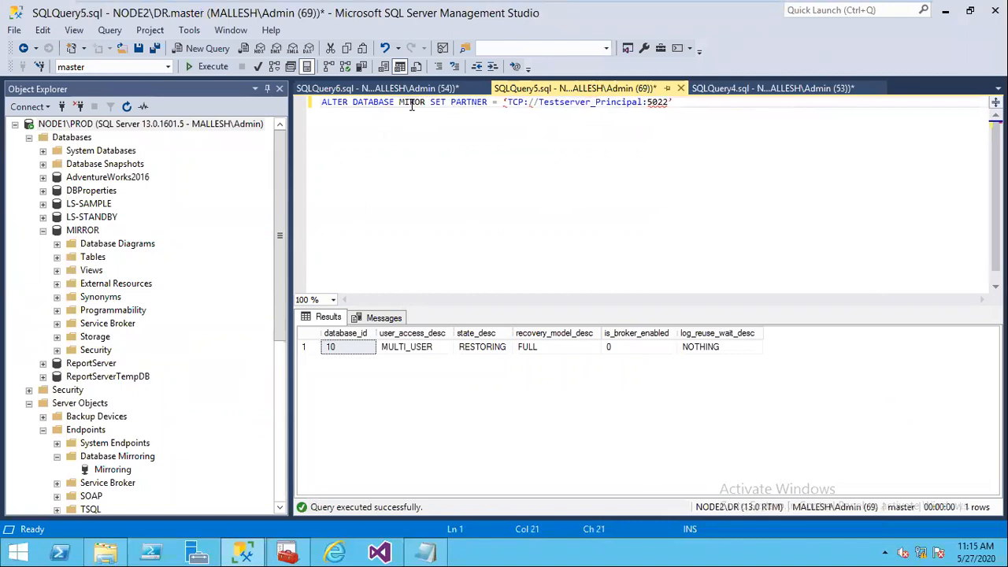
text(DB)
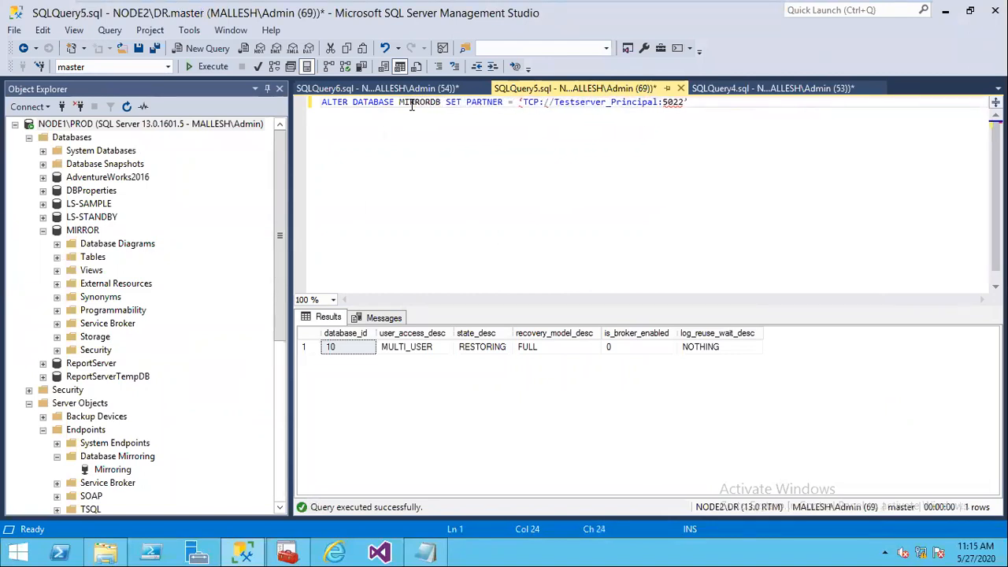
key(BackSpace)
key(BackSpace)
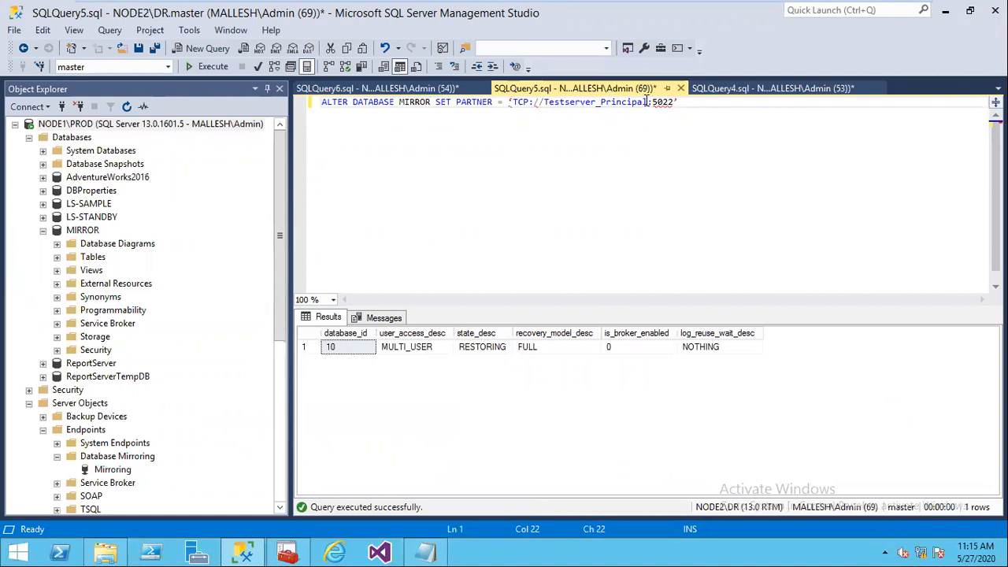
- Replace the sample principal server name in the partner address with NODE2\DR
drag(648, 102, 547, 106)
key(Delete)
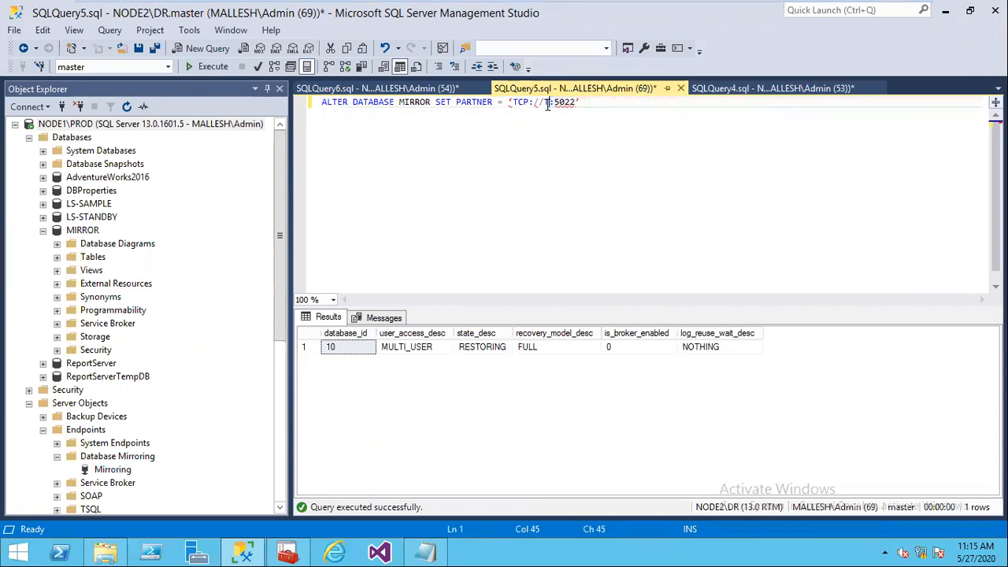
key(BackSpace)
text(NODE2\DR)
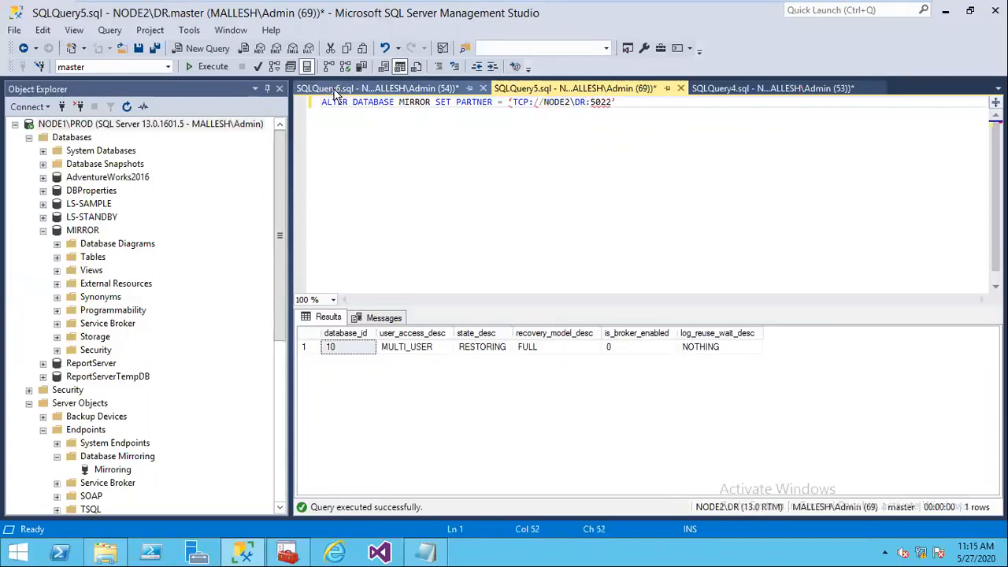
- Replace the curly quotes around the partner address with straight quotes and try to execute the command on NODE2\DR
click(514, 103)
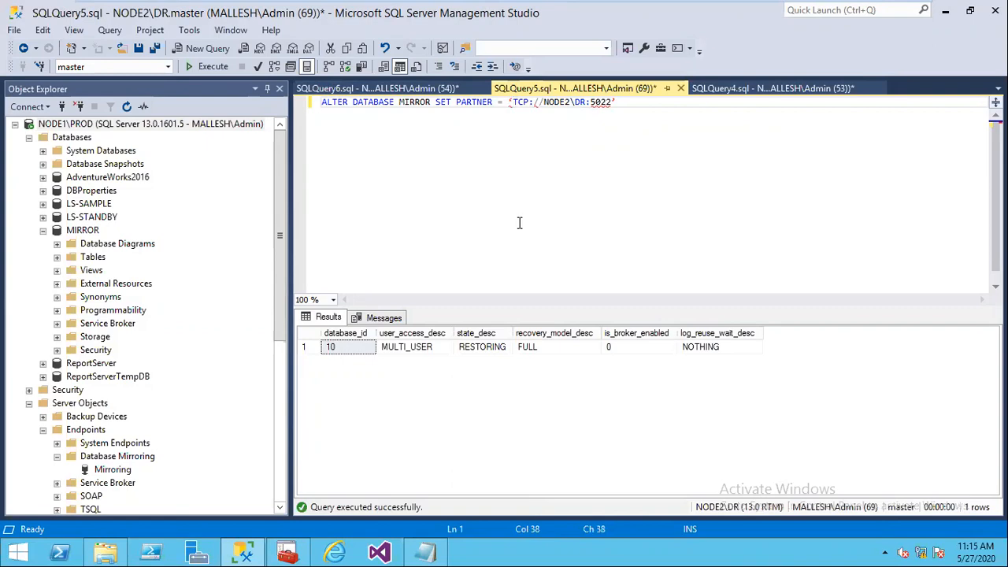
key(End)
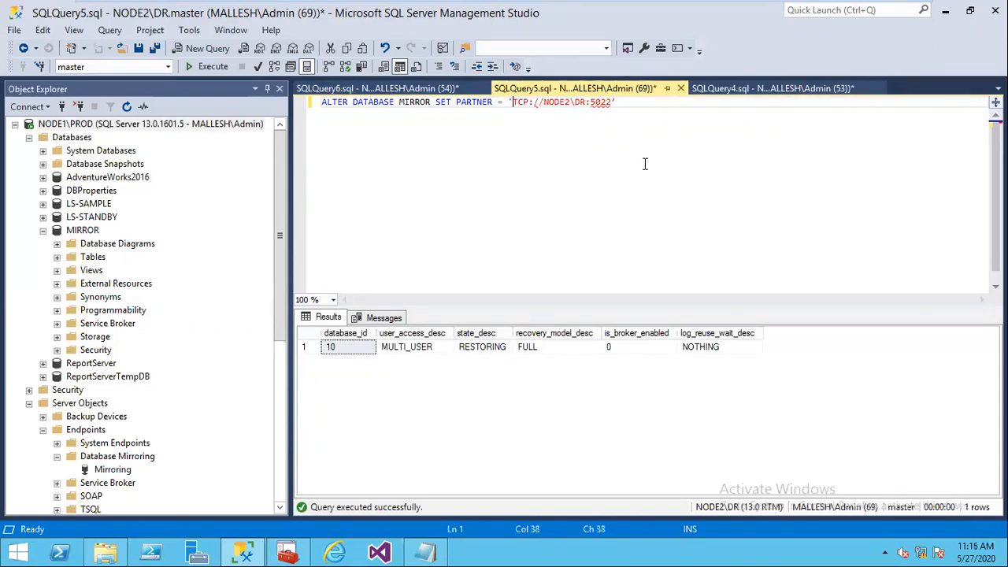
key(BackSpace)
text(')
key(F5)
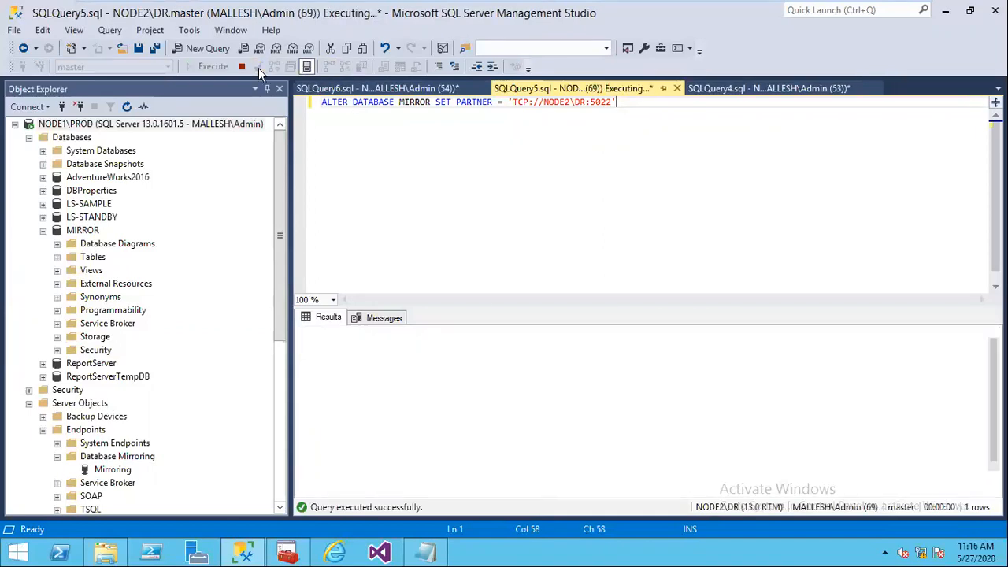
click(208, 67)
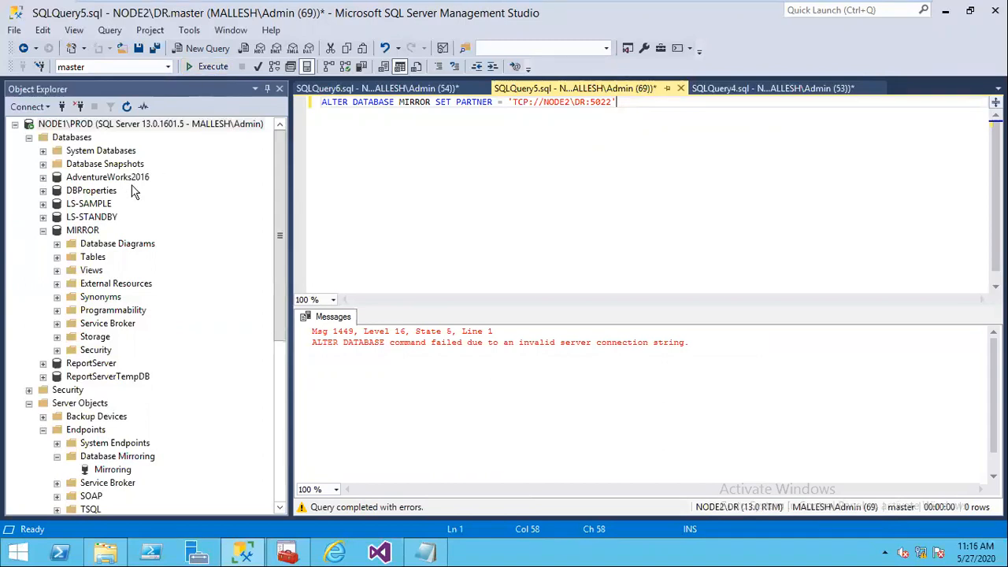
- Copy the principal's network address from the MIRROR database's mirroring properties and paste it over the partner address in the NODE2\DR command
click(83, 230)
right_click(85, 234)
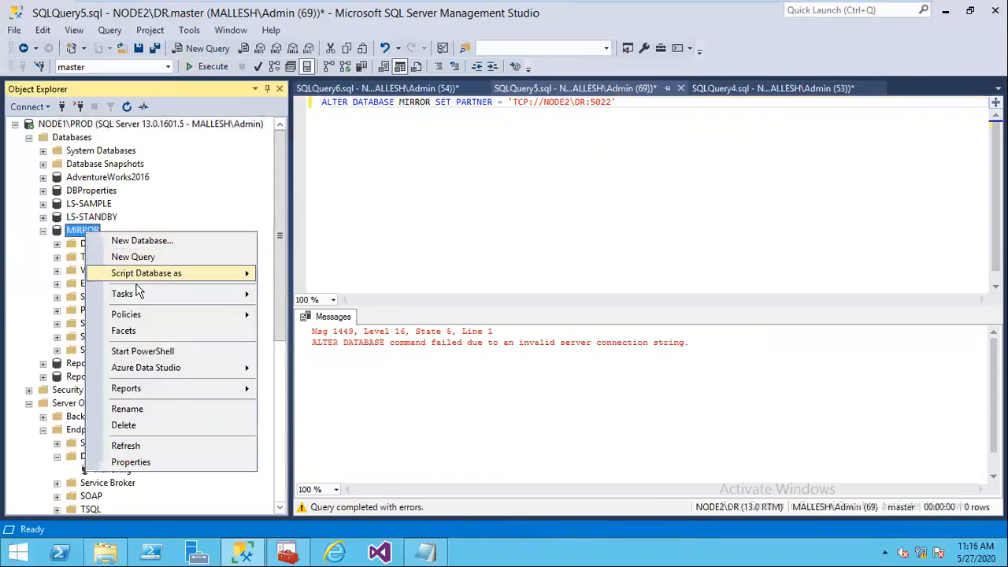
mouse_move(136, 298)
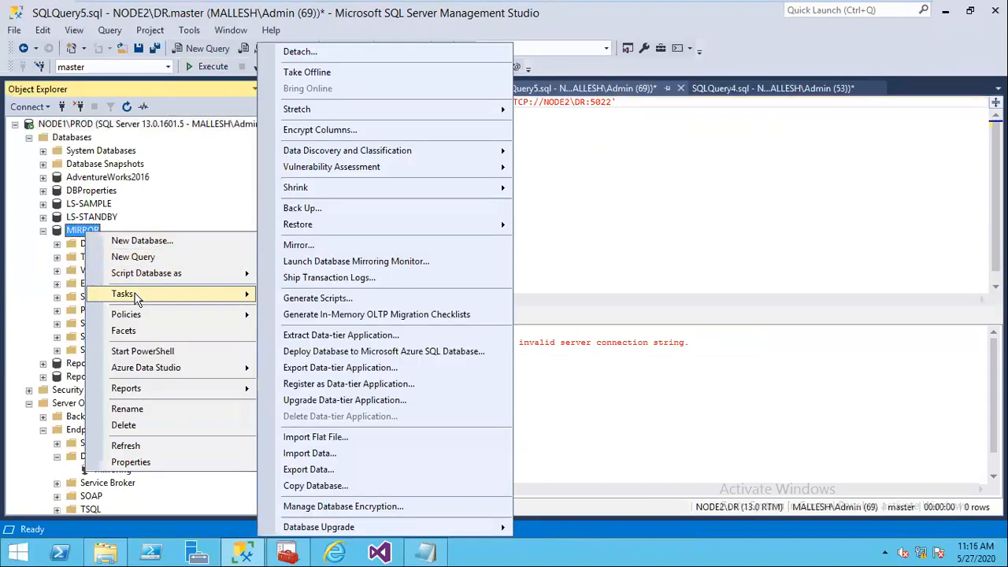
click(311, 245)
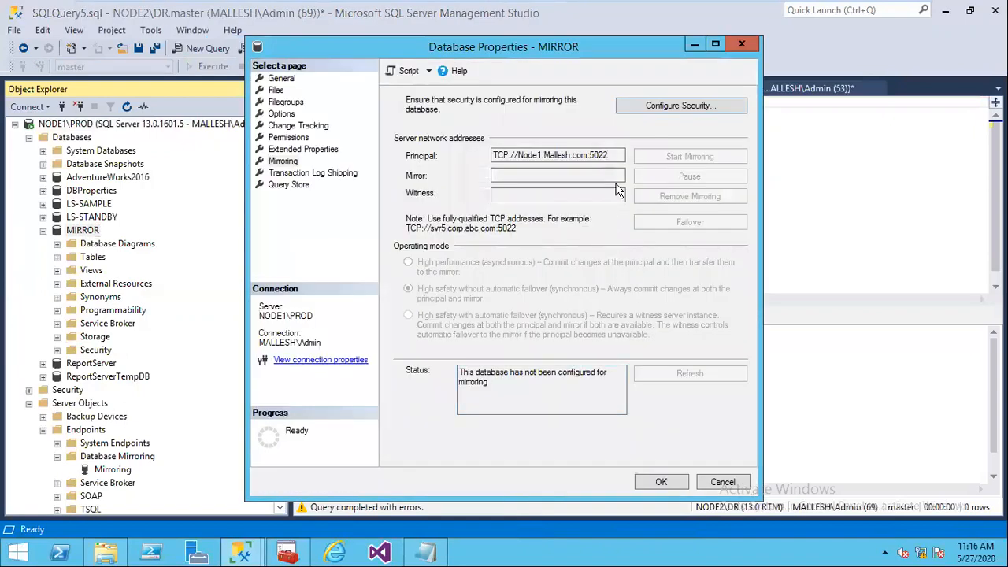
drag(530, 161, 483, 162)
key(ctrl+c)
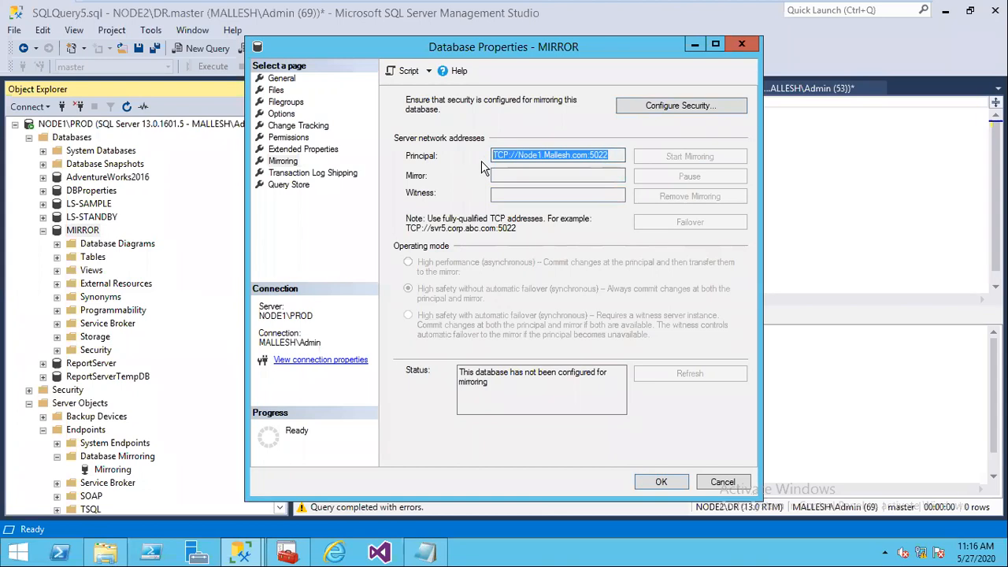
click(719, 477)
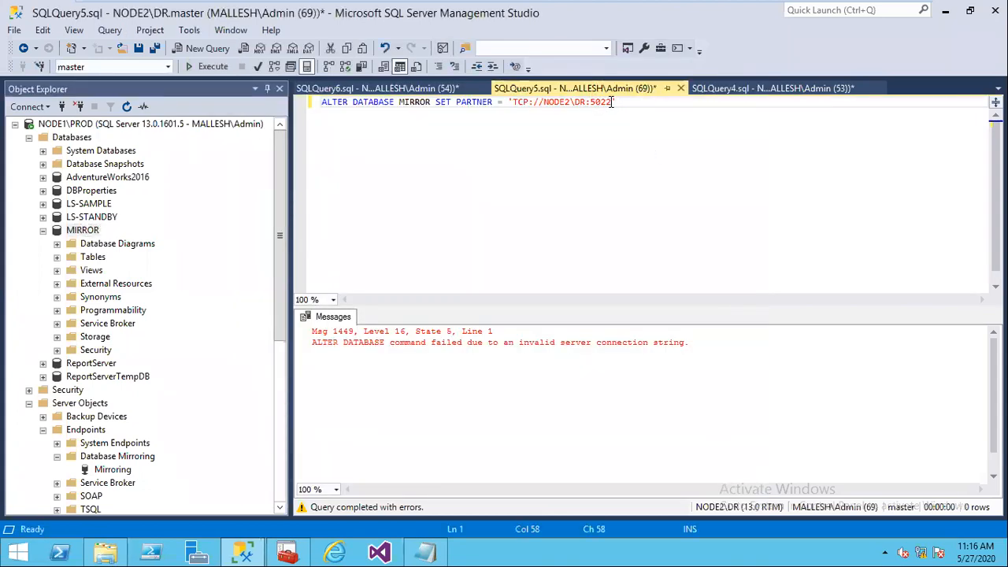
drag(614, 101, 513, 102)
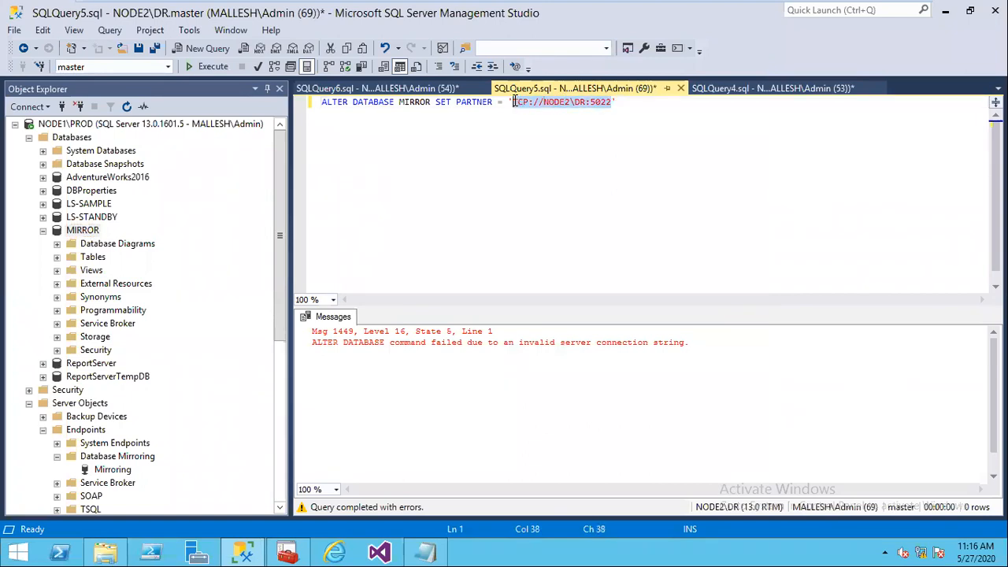
key(ctrl+v)
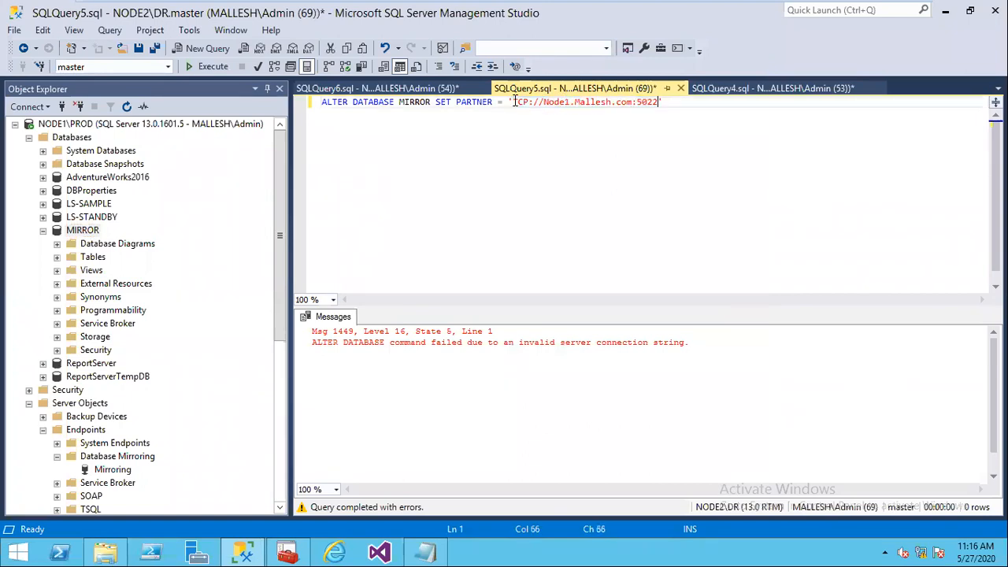
- Try parsing and executing the command with the partner host changed to Node2
click(569, 104)
key(BackSpace)
text(2)
click(257, 67)
click(206, 67)
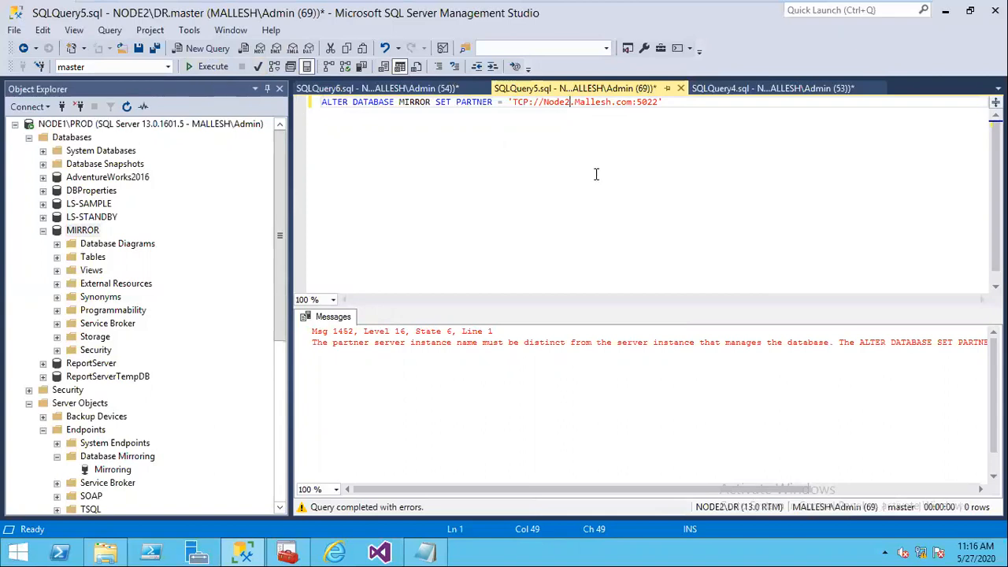
- Set the partner host to Node1 with port 5022 and execute the command on NODE2\DR
key(BackSpace)
text(1)
click(203, 69)
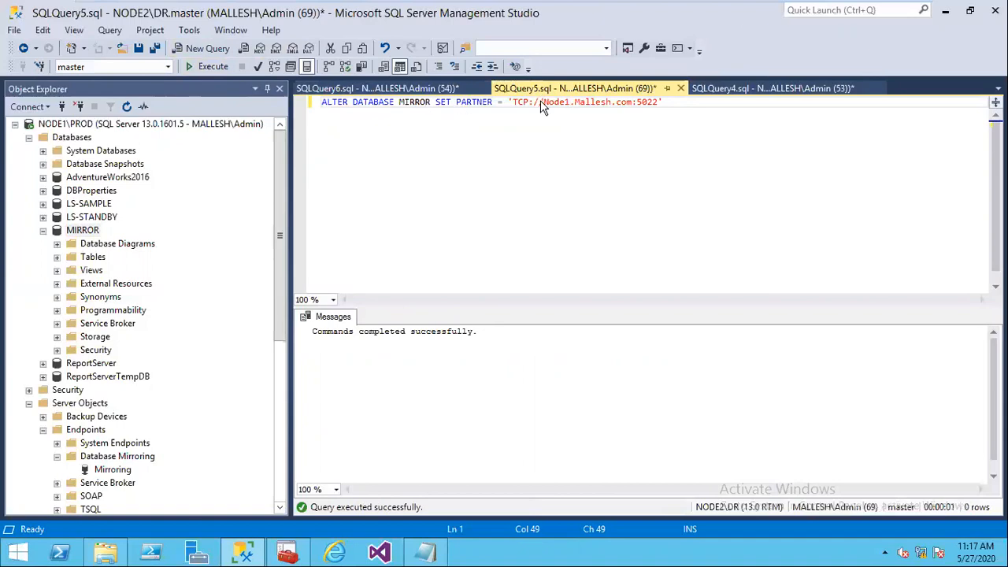
- Copy the article's example SET PARTNER command for the principal server and replace the NODE1\PROD query with it
click(875, 11)
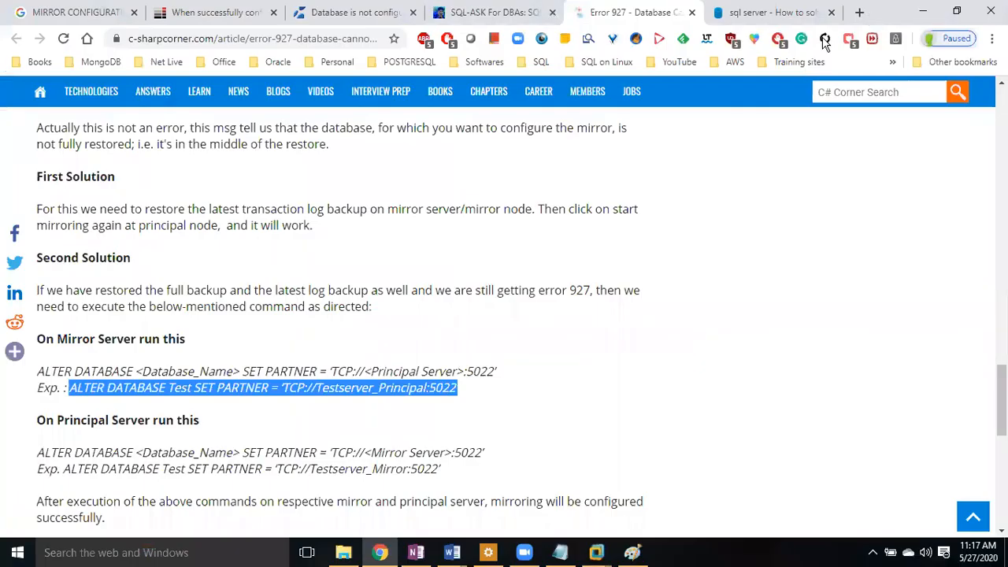
drag(443, 470, 65, 468)
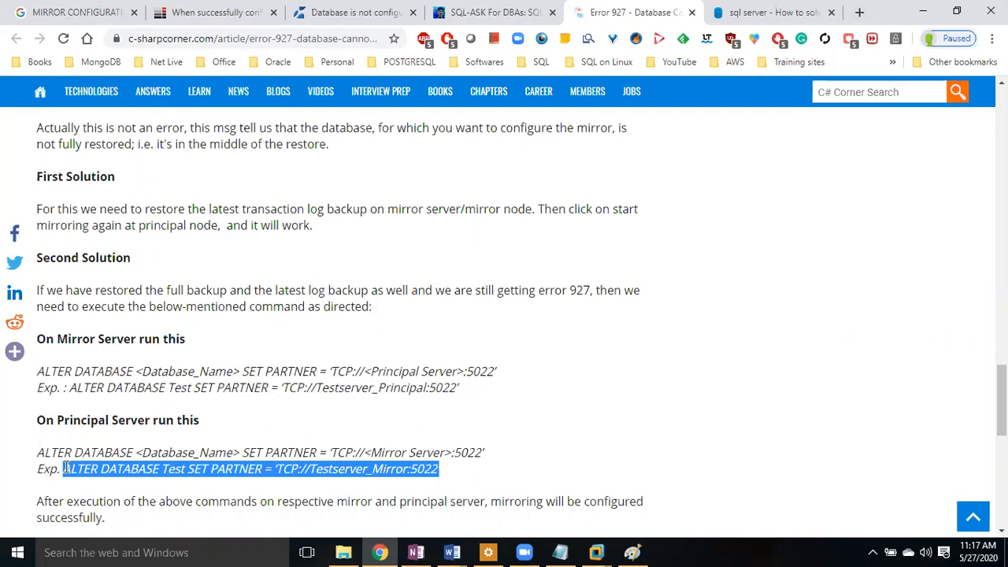
click(597, 554)
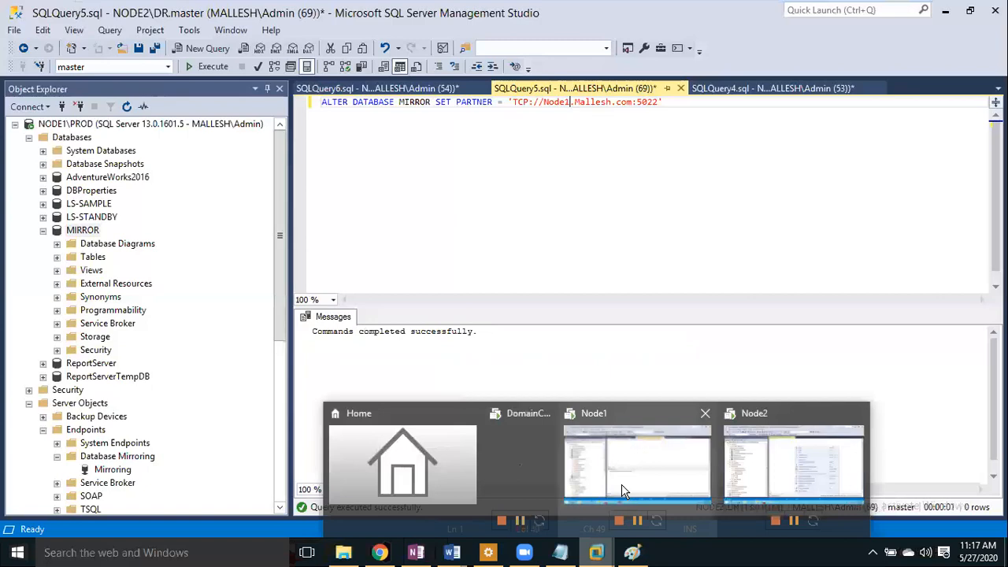
click(623, 490)
click(393, 89)
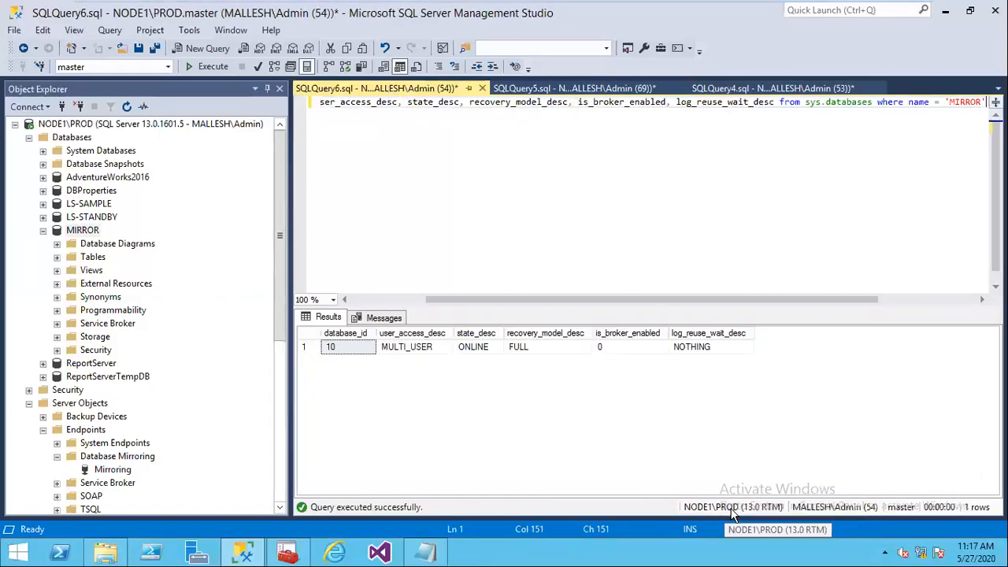
click(497, 250)
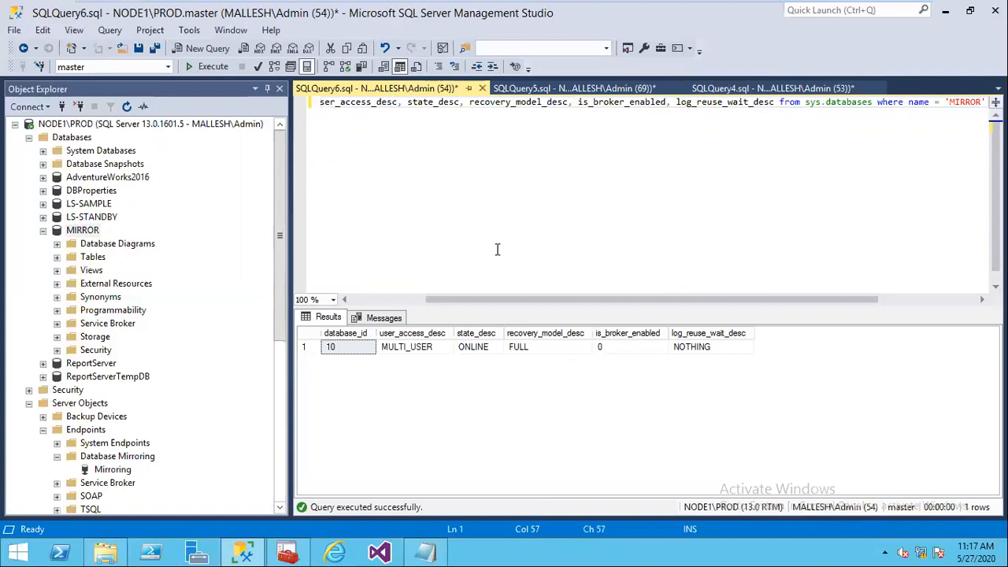
key(ctrl+a)
text(ALTER DATABASE MIRROR SET PARTNER = 'TCP://Node2.Mallesh.com:5022')
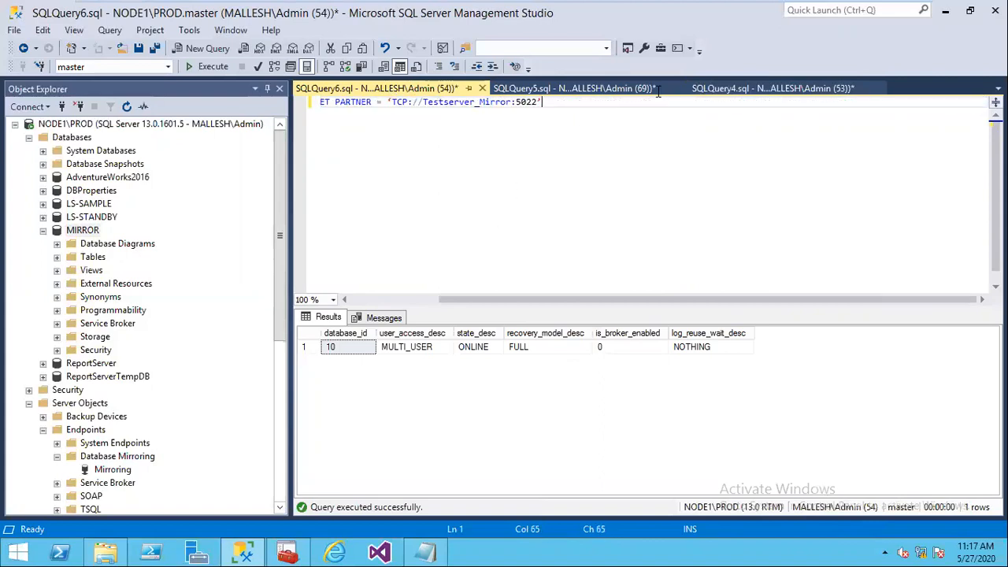
- Copy the partner address from the NODE2\DR command and paste it in straight quotes over the example partner address in the NODE1\PROD query
click(619, 92)
drag(659, 101, 513, 102)
key(ctrl+c)
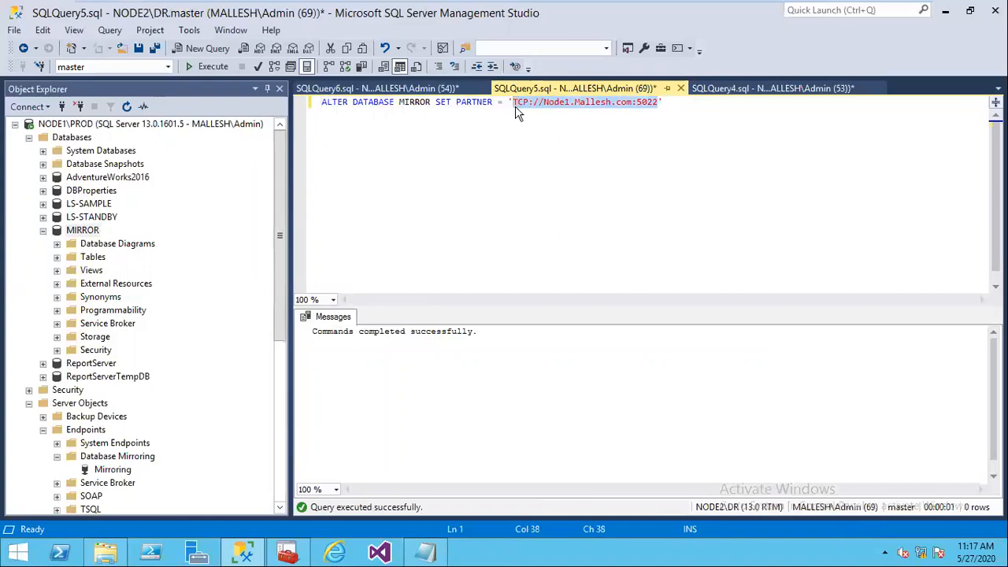
click(419, 88)
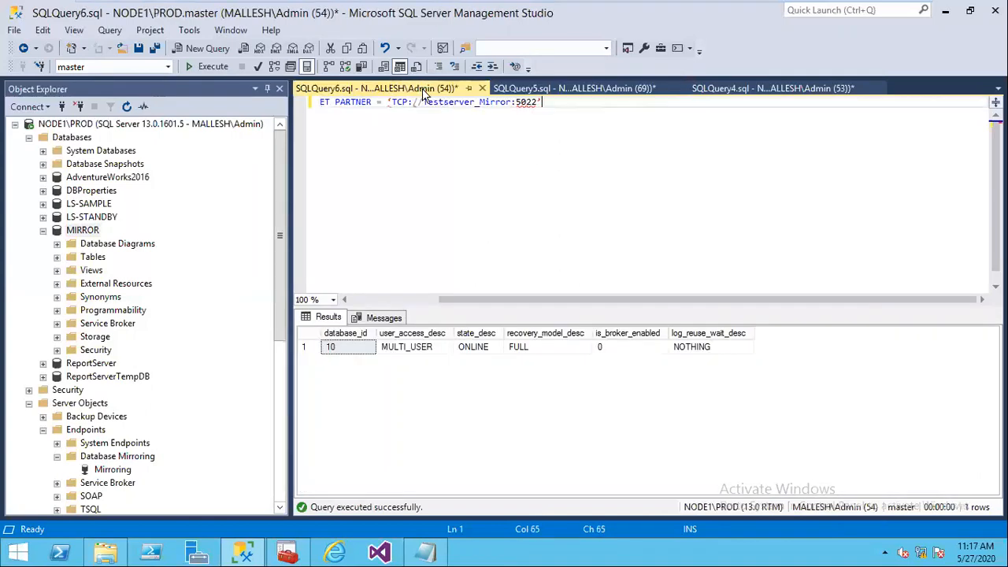
drag(541, 102, 391, 103)
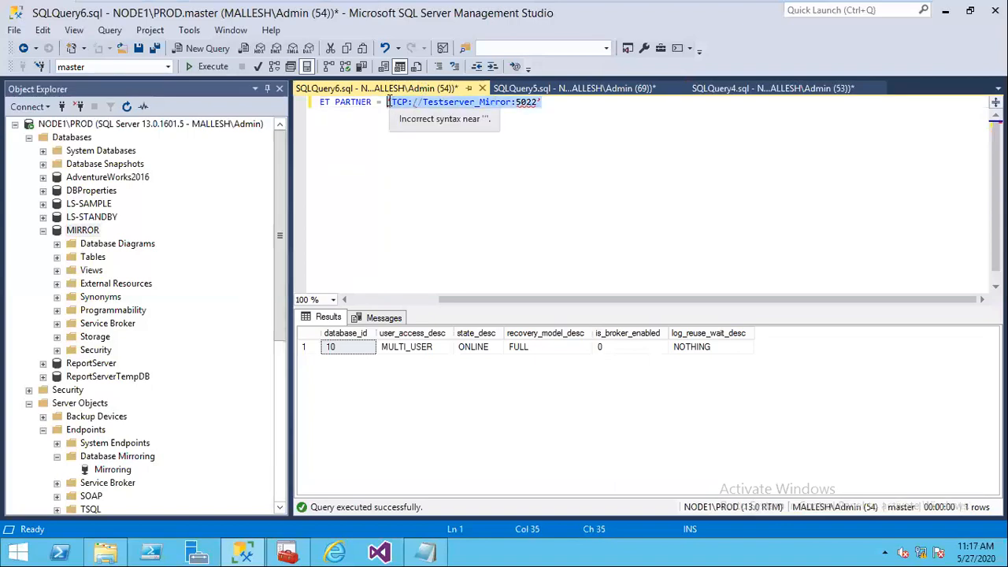
text(')
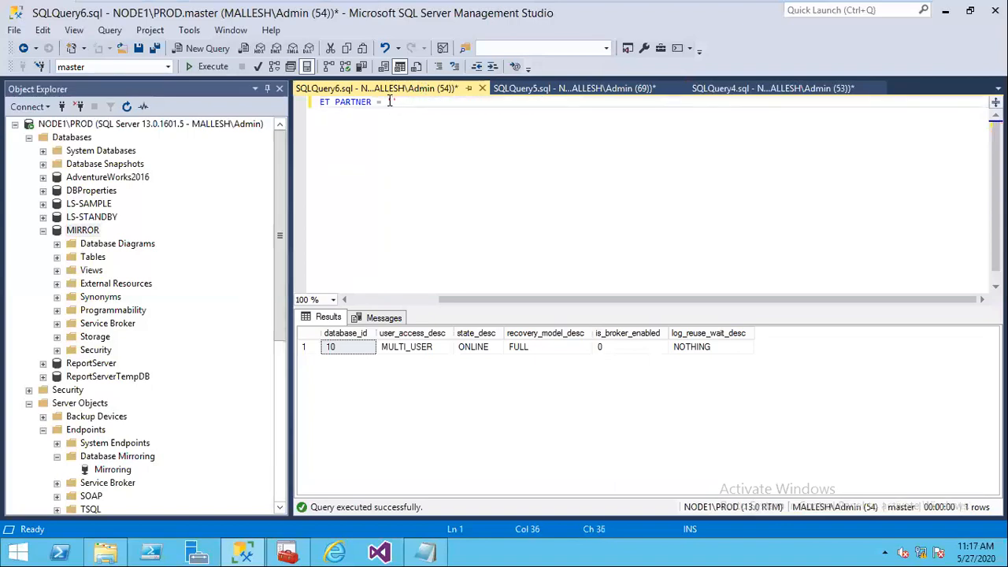
key(ctrl+v)
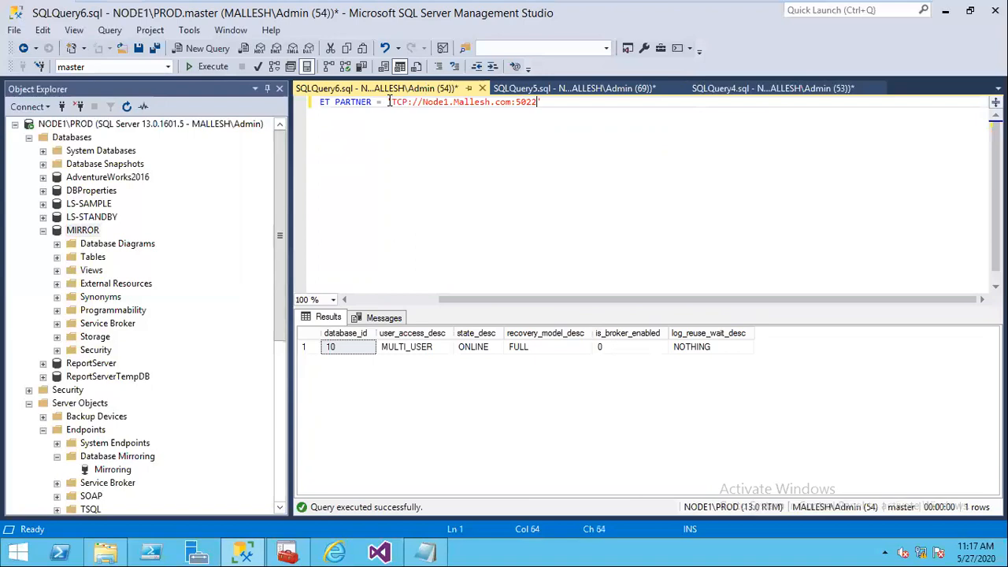
- Set the partner host to Node2 and the database name to MIRROR in the command, and execute it on NODE1\PROD
click(449, 103)
key(BackSpace)
text(2)
drag(501, 303, 309, 277)
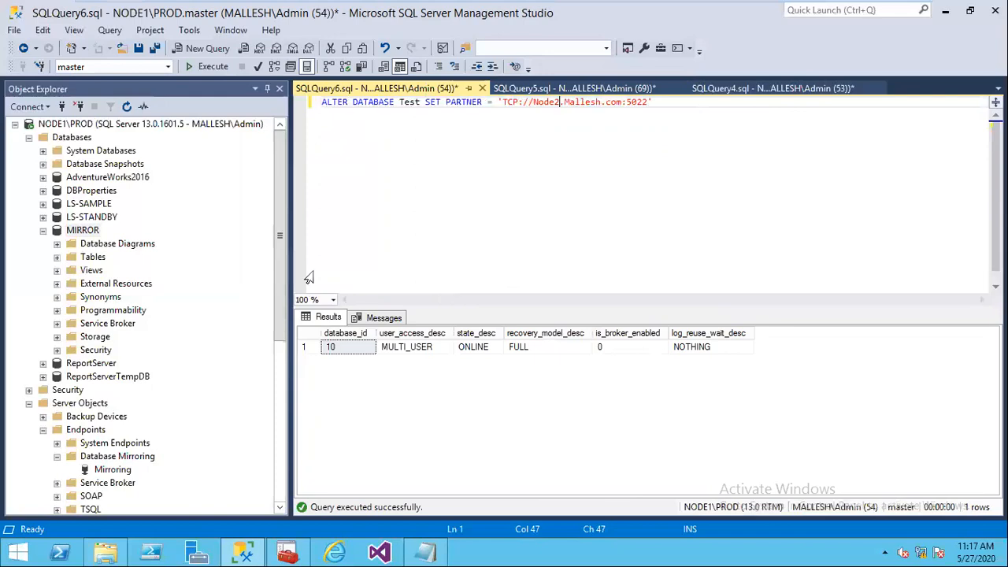
double_click(411, 102)
text(MIR)
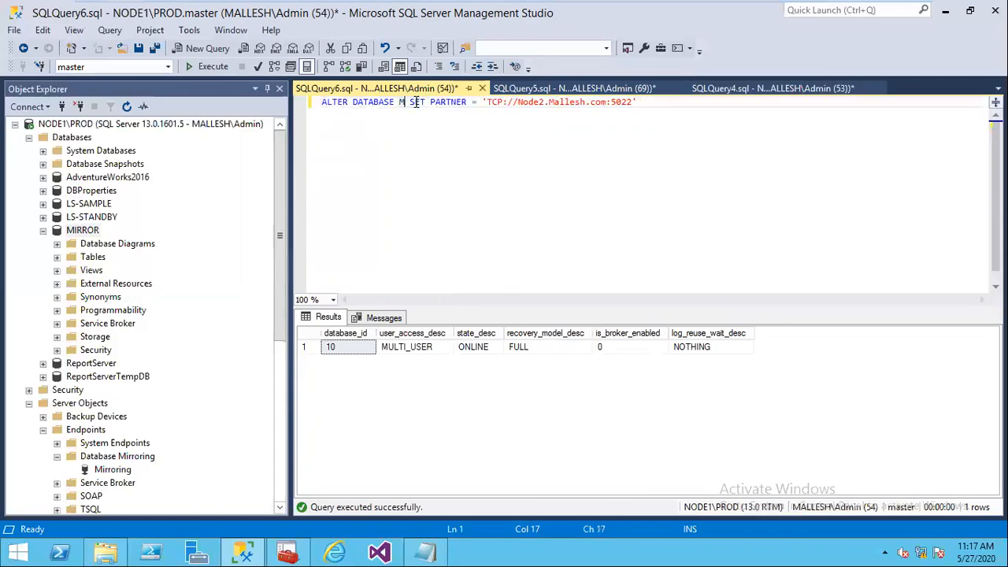
text(ROR)
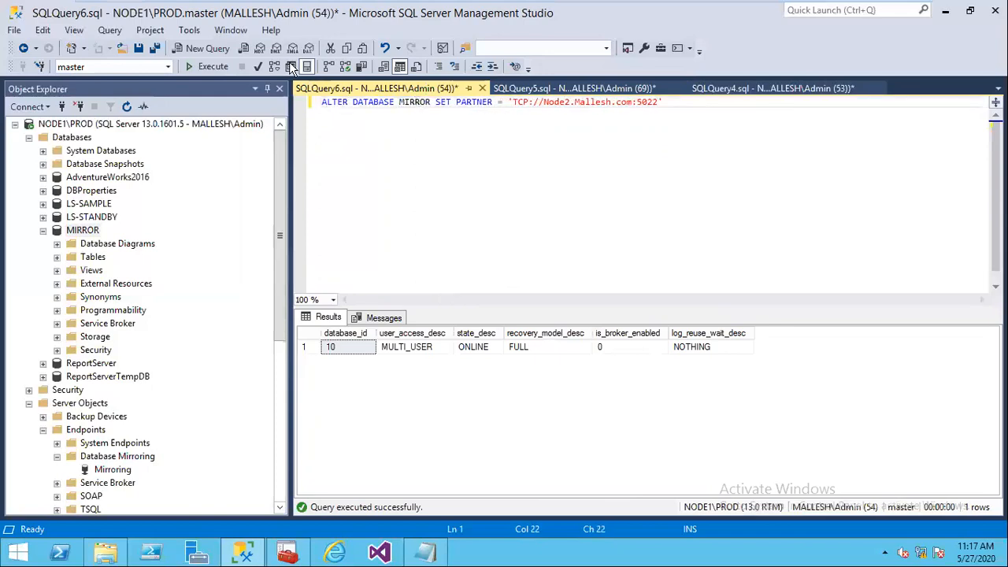
click(259, 68)
click(208, 68)
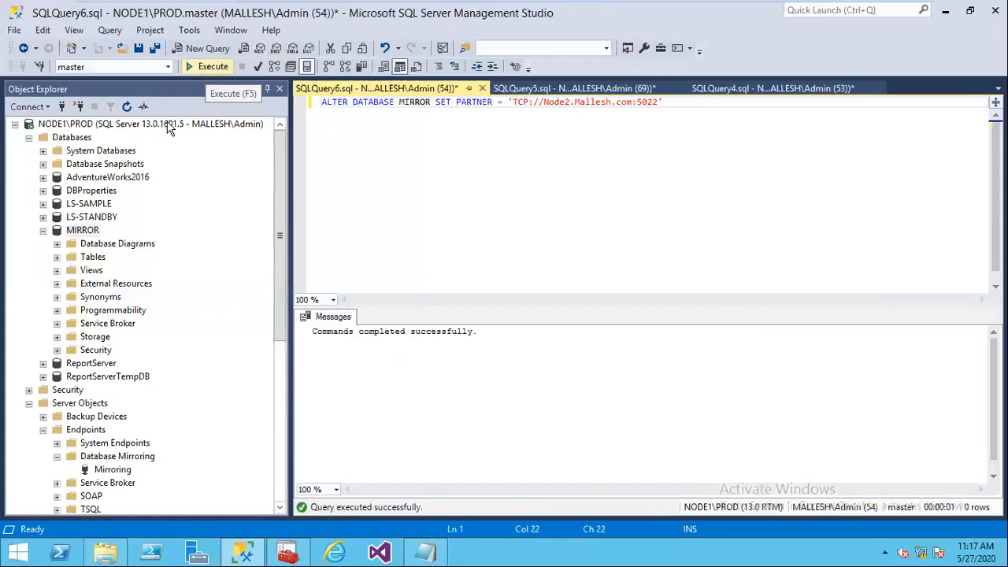
- Refresh the databases on NODE1\PROD and on the Node2 machine's NODE2\DR instance to check MIRROR's mirroring state
click(86, 139)
click(127, 107)
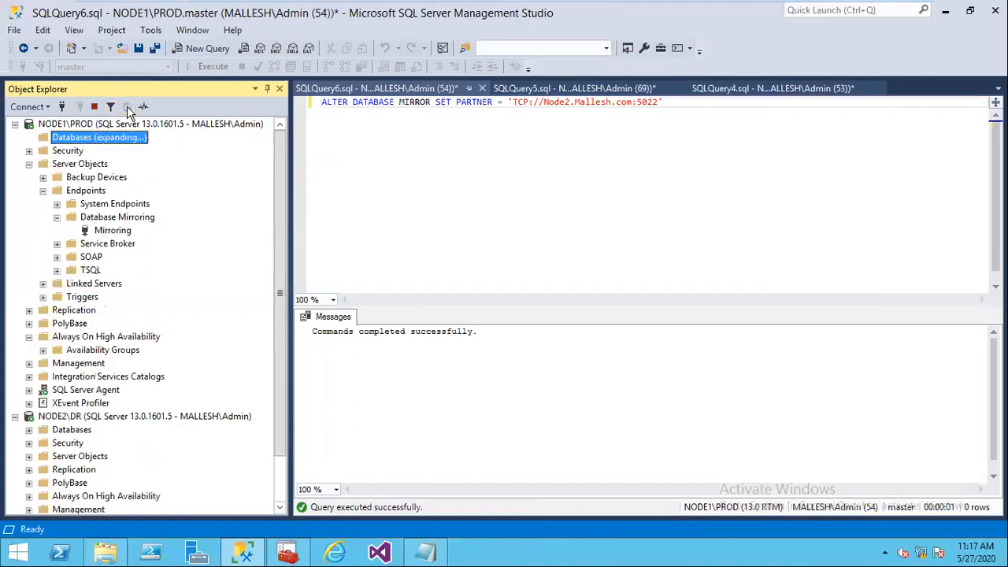
click(154, 230)
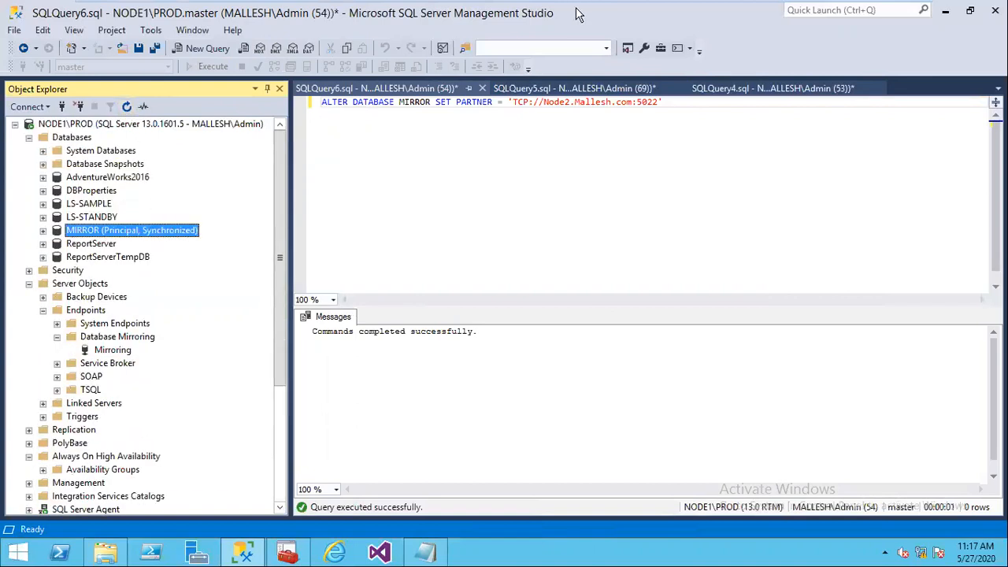
mouse_move(588, 7)
click(764, 11)
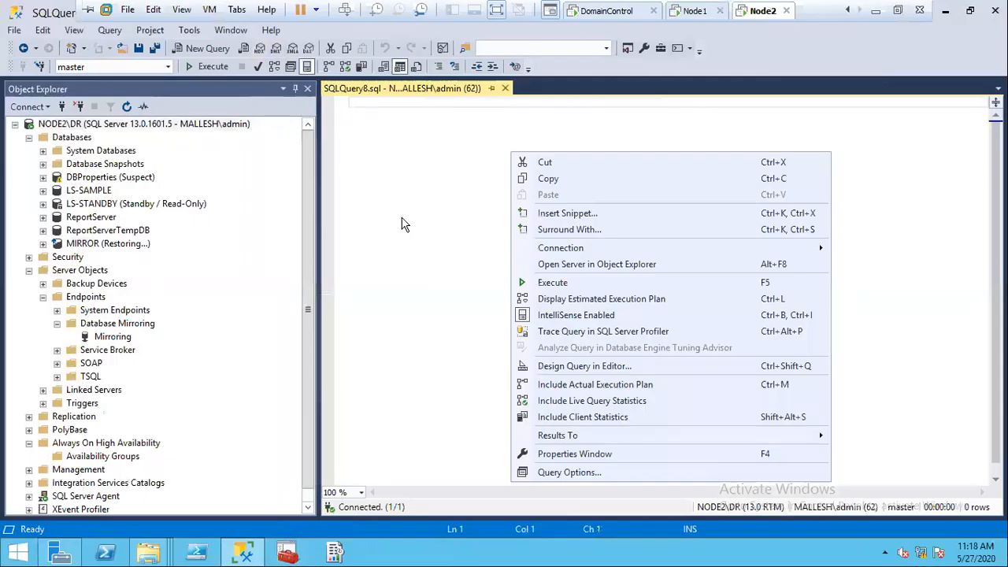
click(76, 140)
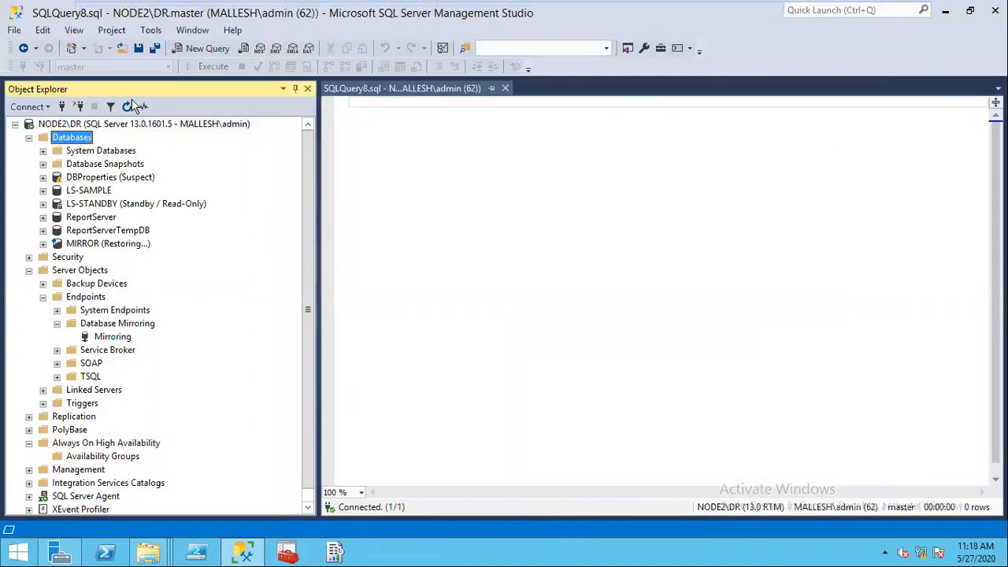
click(126, 106)
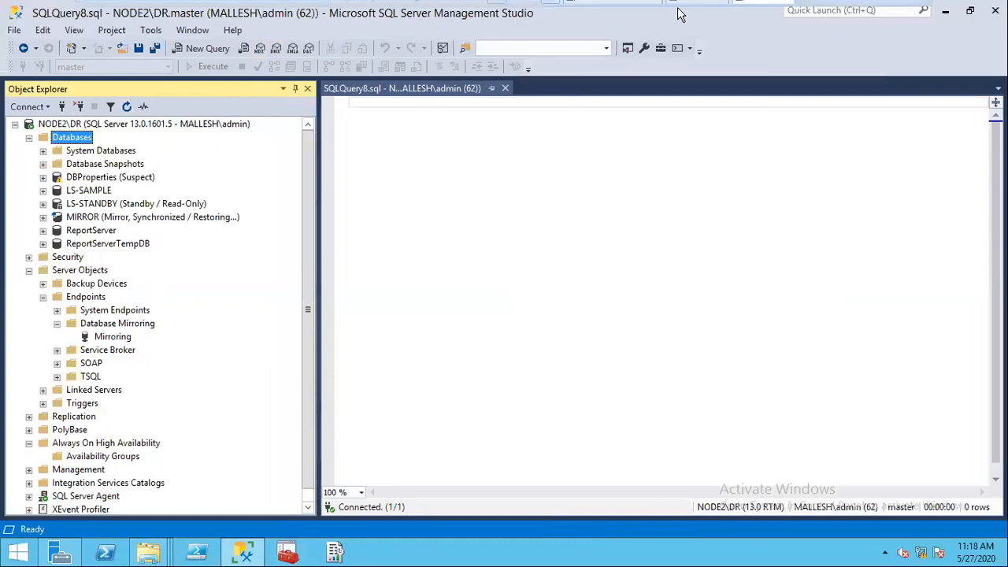
- Switch to the browser article on error 927 and review its two solutions and the SET PARTNER commands for each server
click(878, 8)
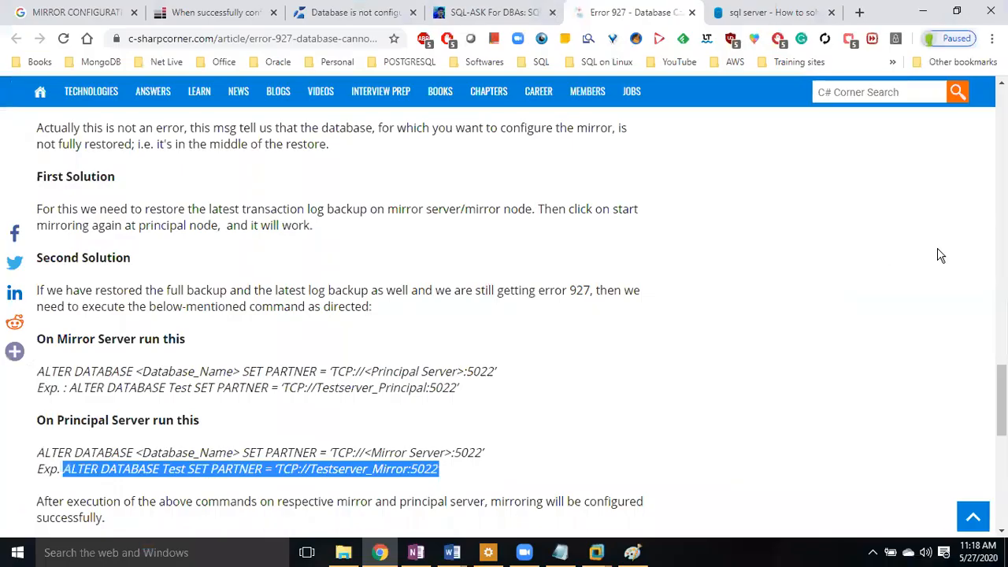
drag(1002, 400, 1001, 378)
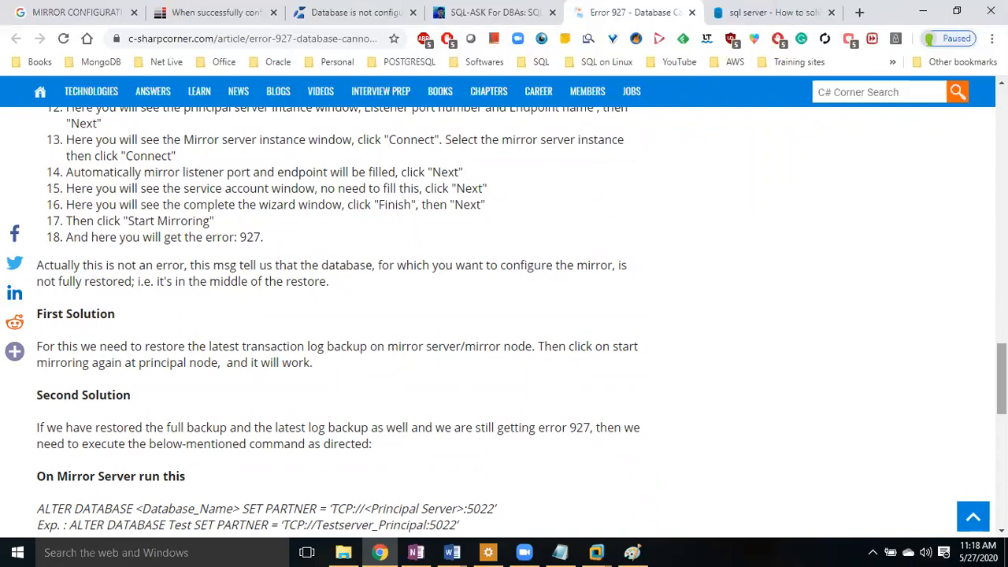
scroll(1001, 378, down, 2)
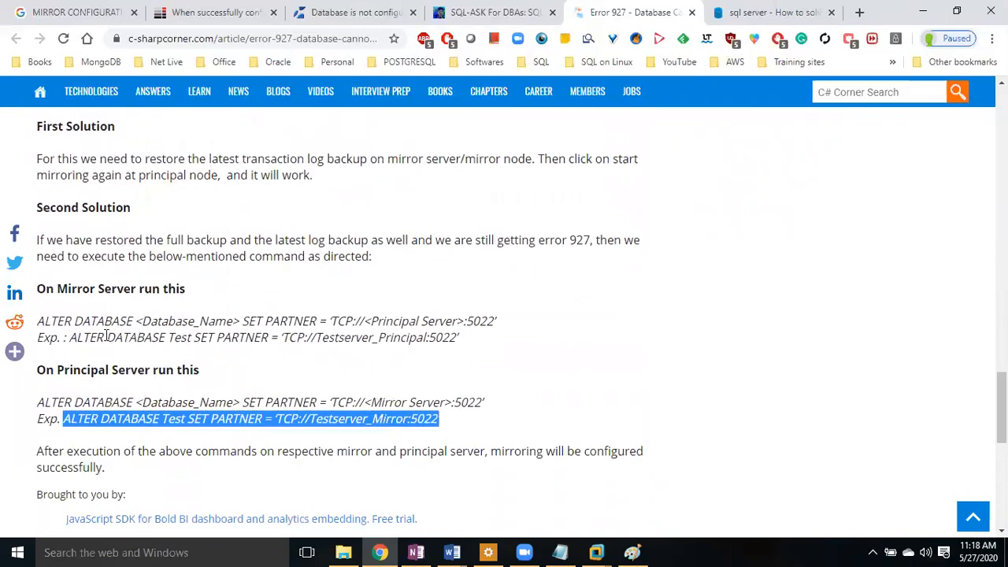
click(266, 344)
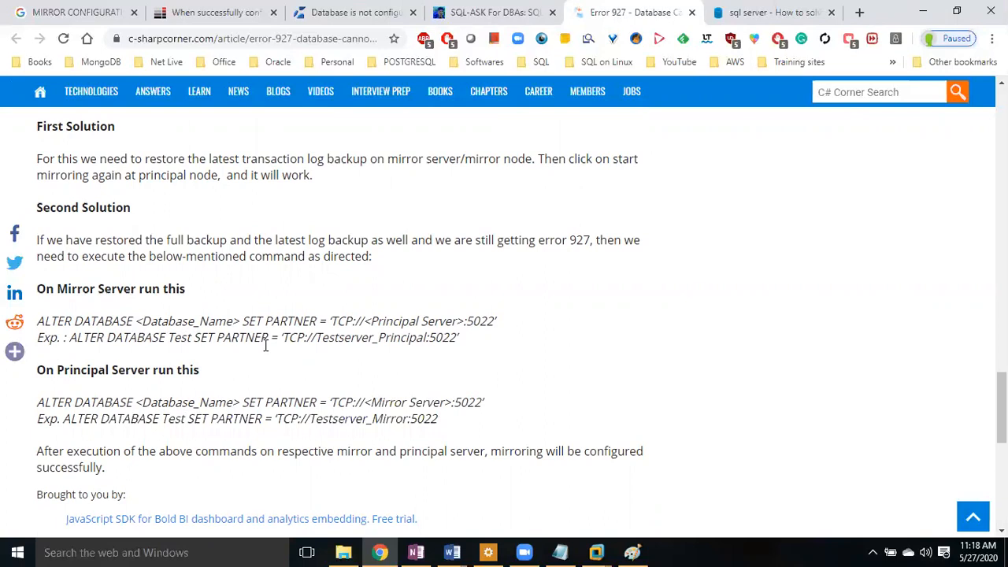
drag(70, 337, 457, 338)
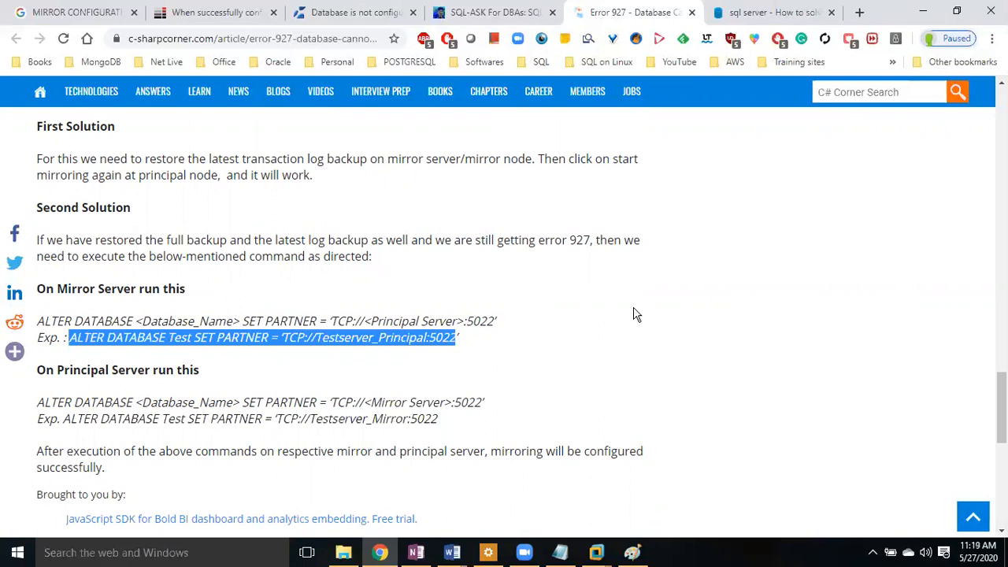
drag(1002, 407, 1002, 429)
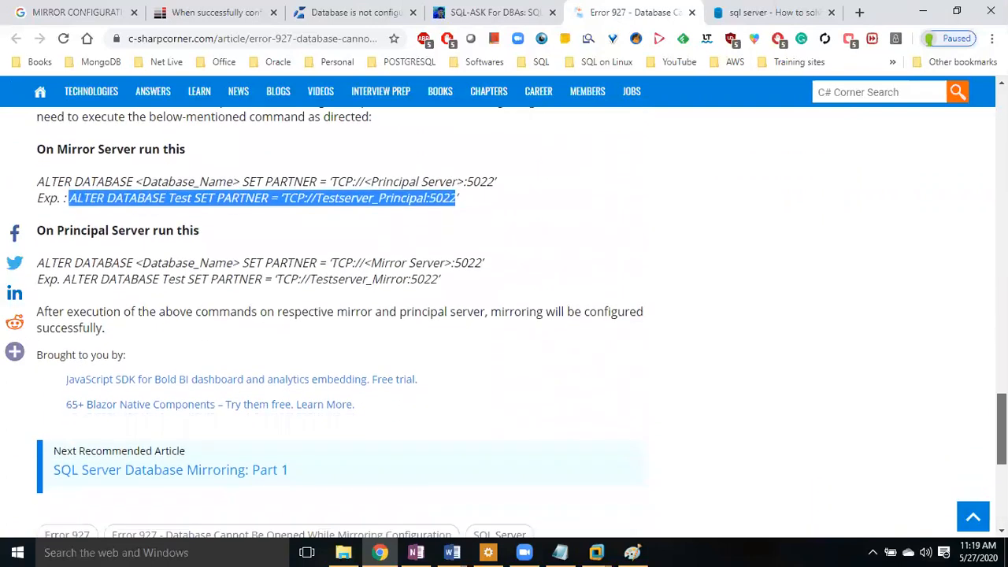
- Switch to the Node1 machine and compare the SET PARTNER commands in the NODE2\DR and NODE1\PROD queries
click(598, 552)
click(666, 457)
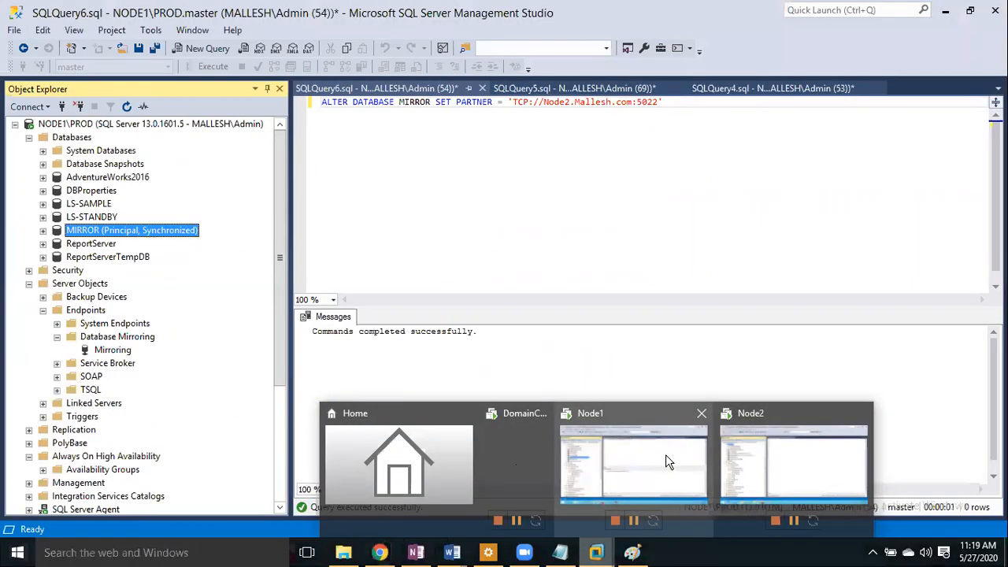
click(544, 88)
click(392, 90)
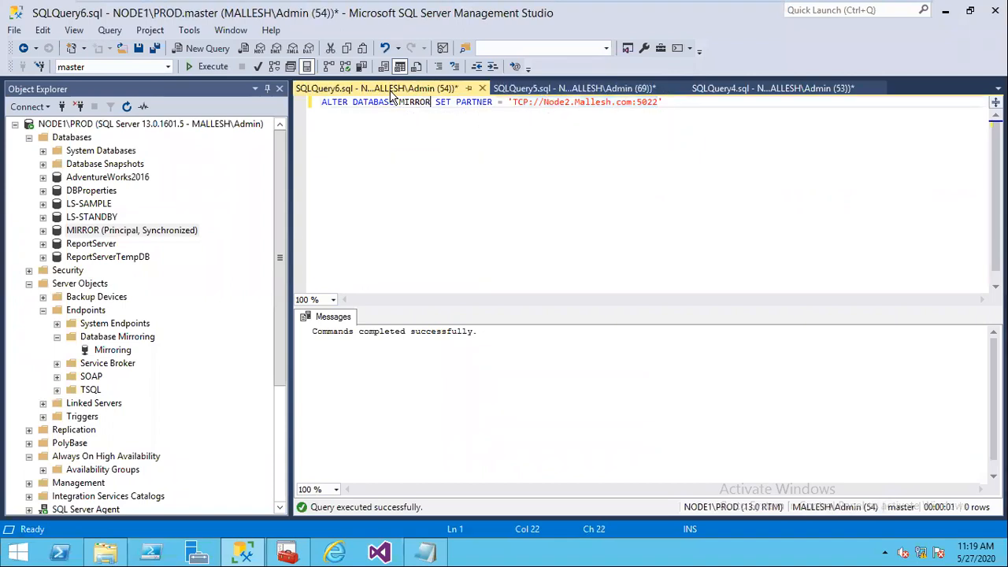
click(576, 87)
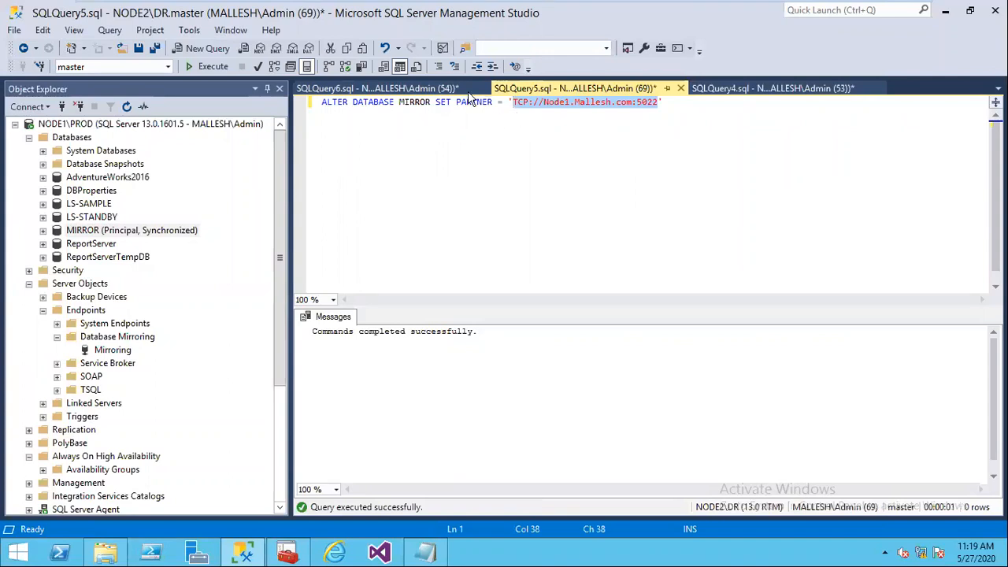
click(419, 88)
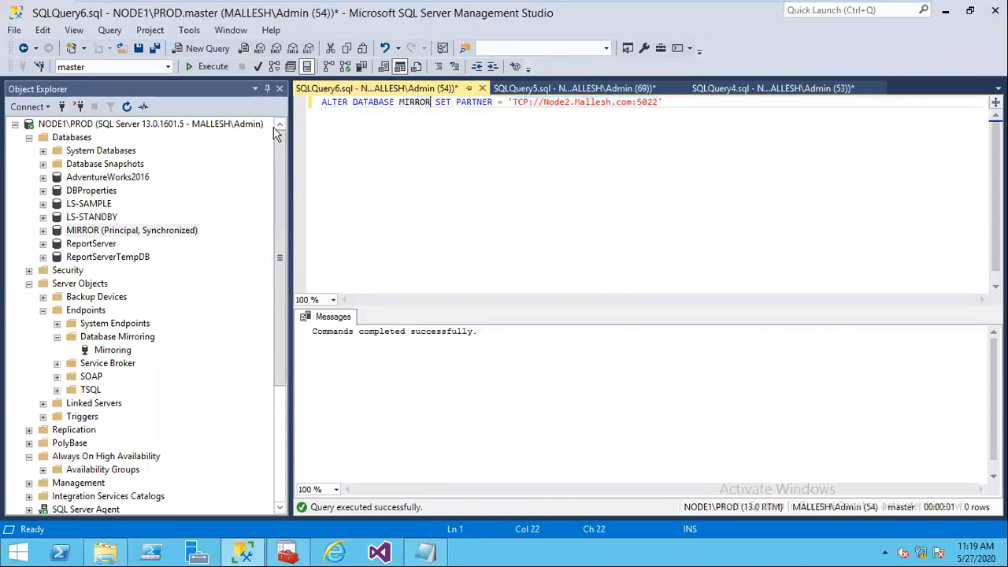
- Collapse NODE1\PROD's Server Objects, and refresh NODE2\DR's databases on the Node2 machine to recheck MIRROR's state
click(79, 138)
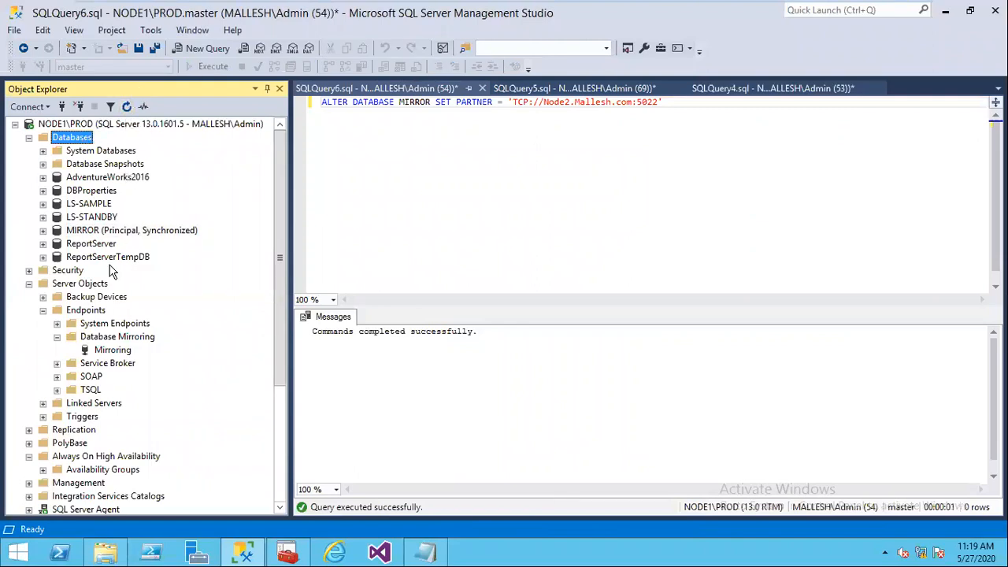
click(30, 285)
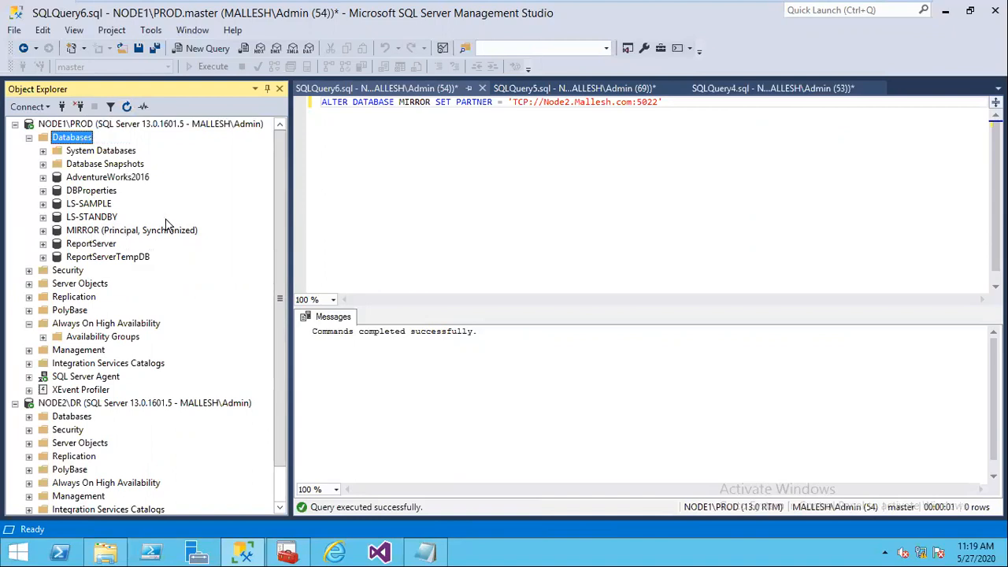
mouse_move(622, 8)
click(761, 10)
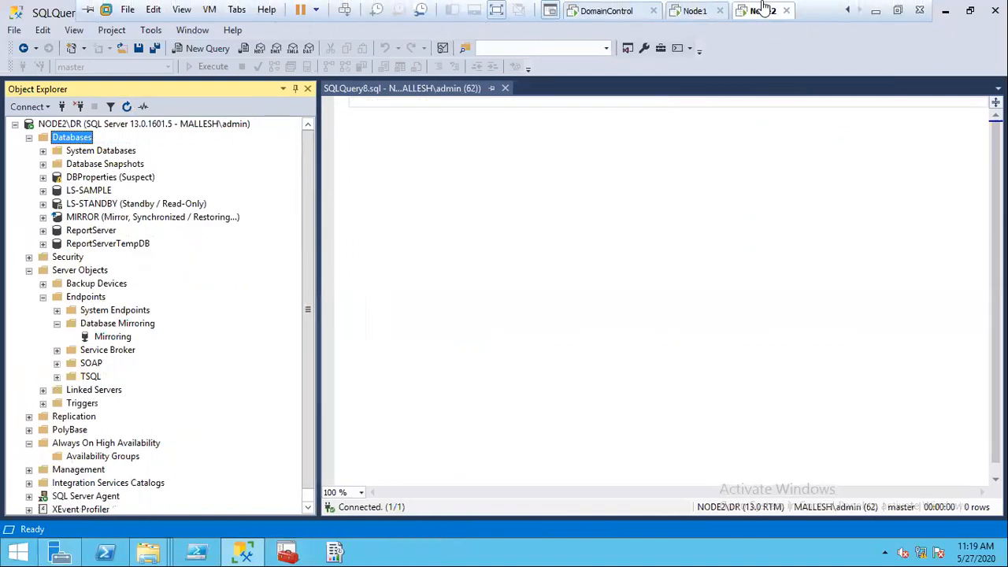
click(127, 108)
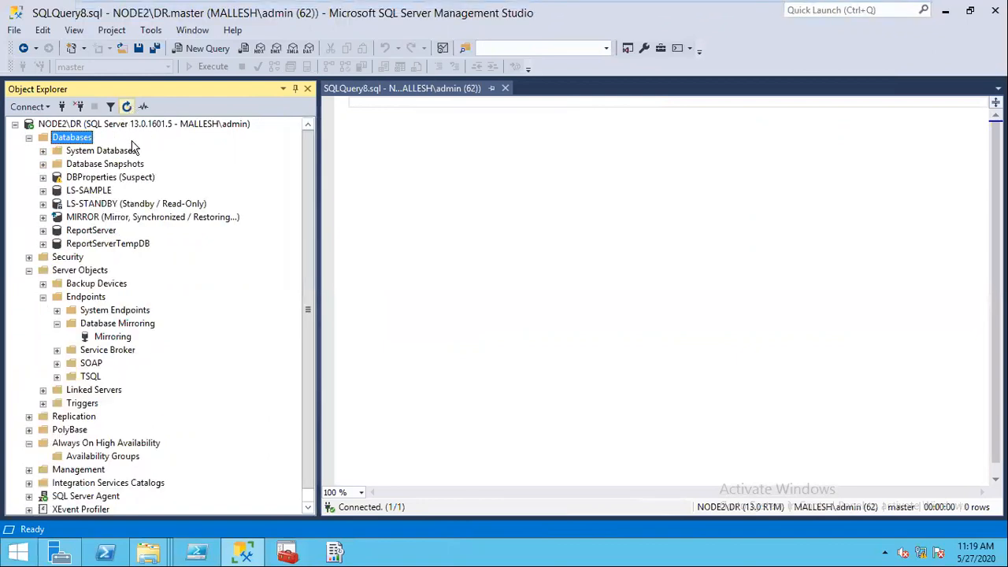
click(161, 219)
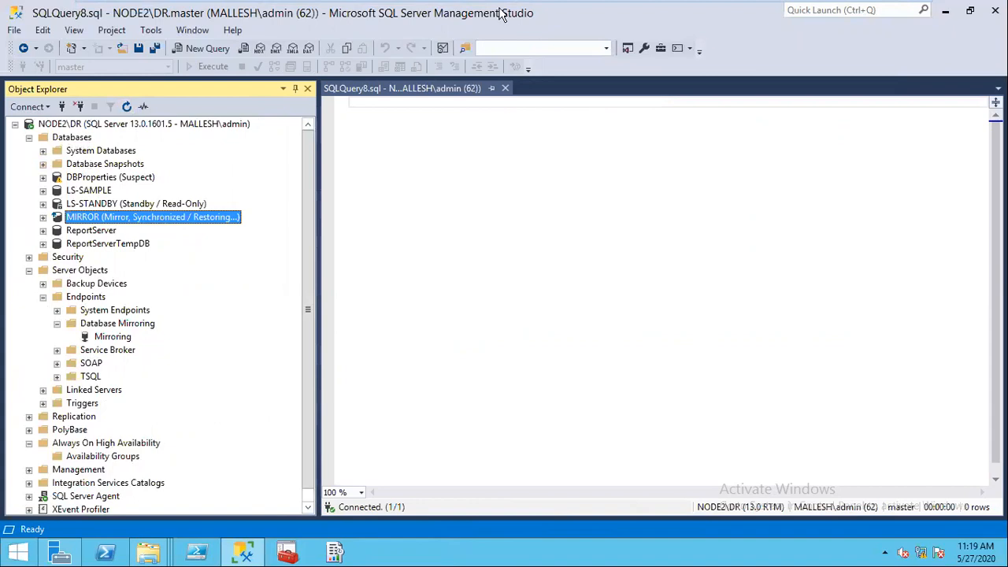
- Open MIRROR's mirroring properties on the Node1 machine and set the operating mode to High performance (asynchronous)
click(703, 8)
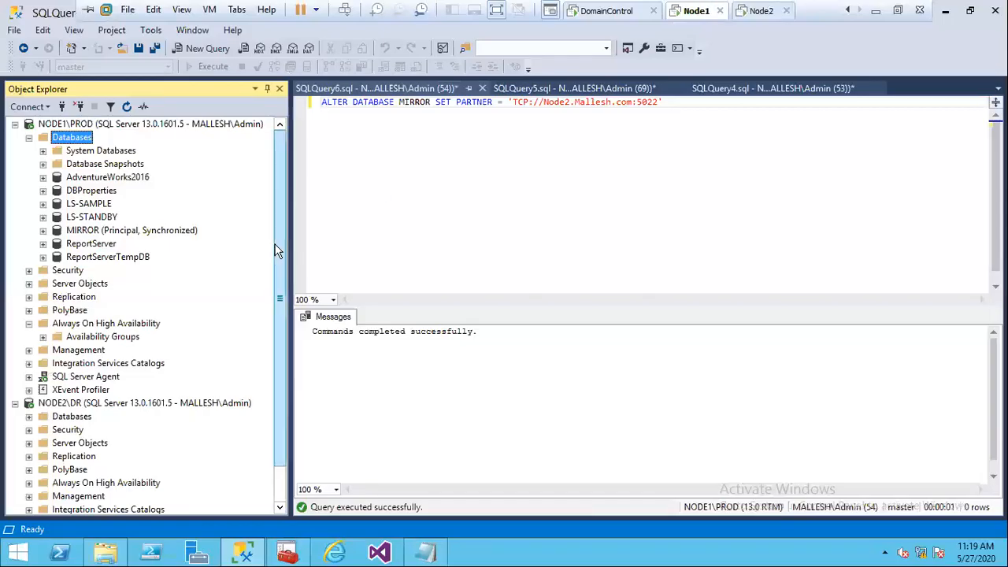
right_click(176, 230)
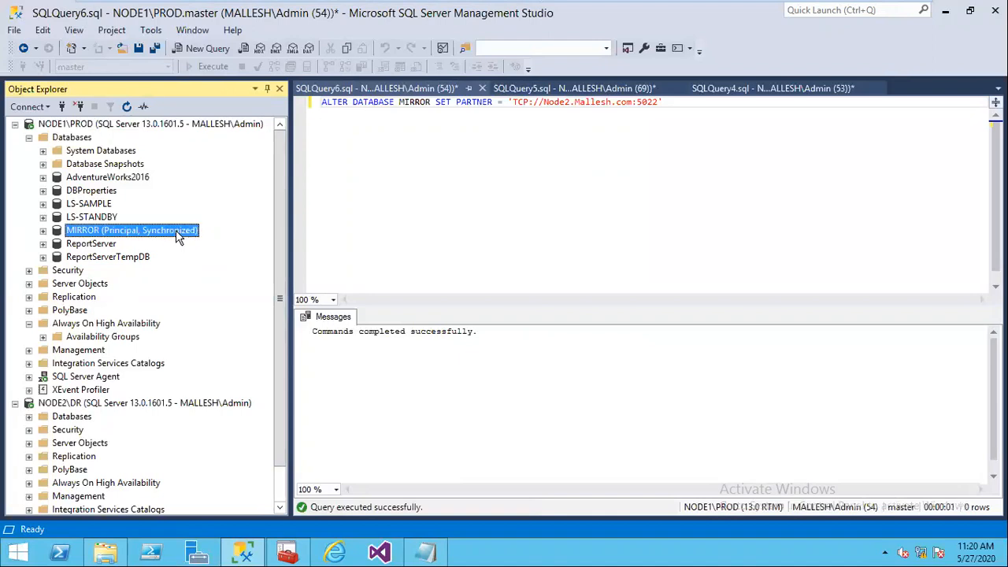
mouse_move(234, 294)
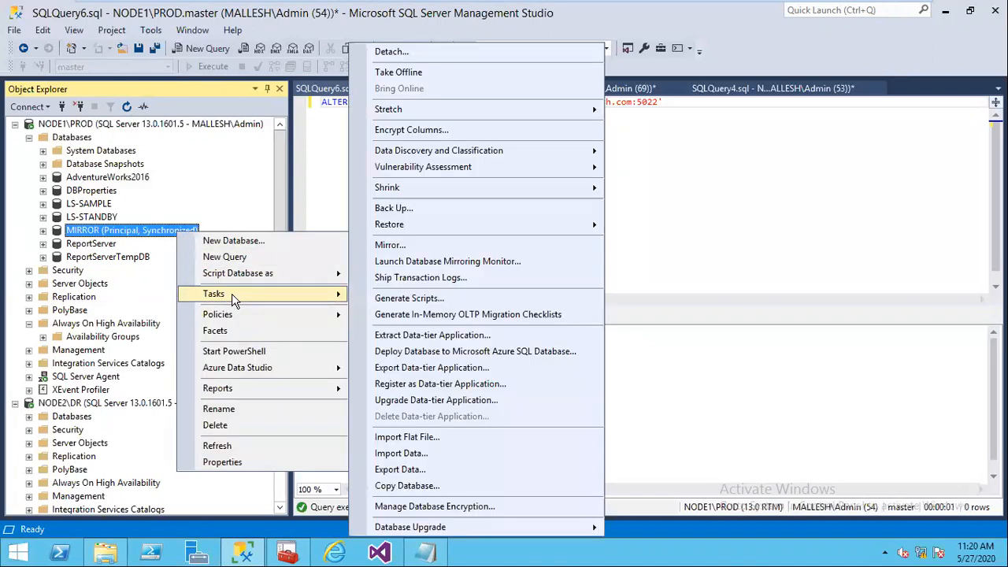
click(394, 251)
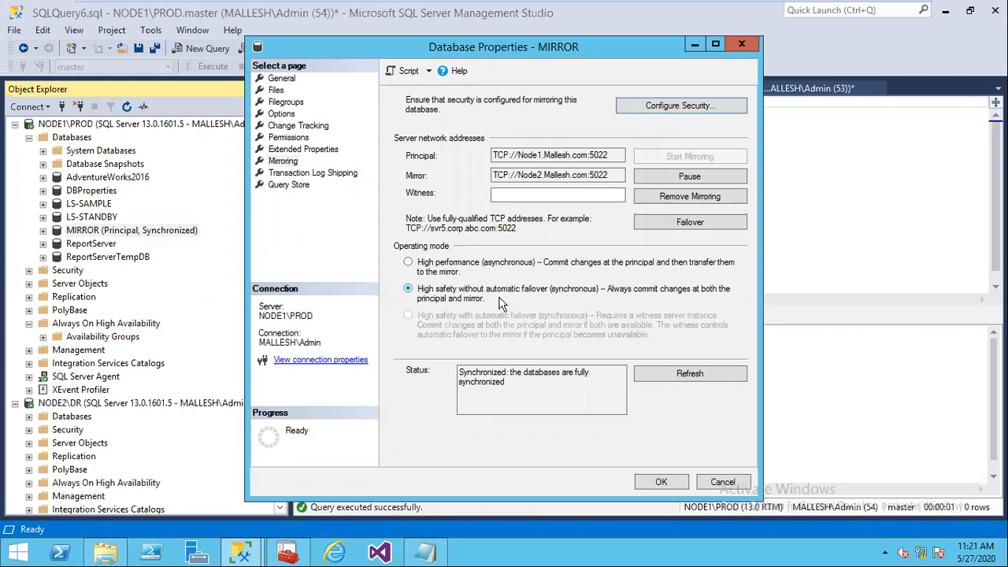
click(465, 271)
click(673, 488)
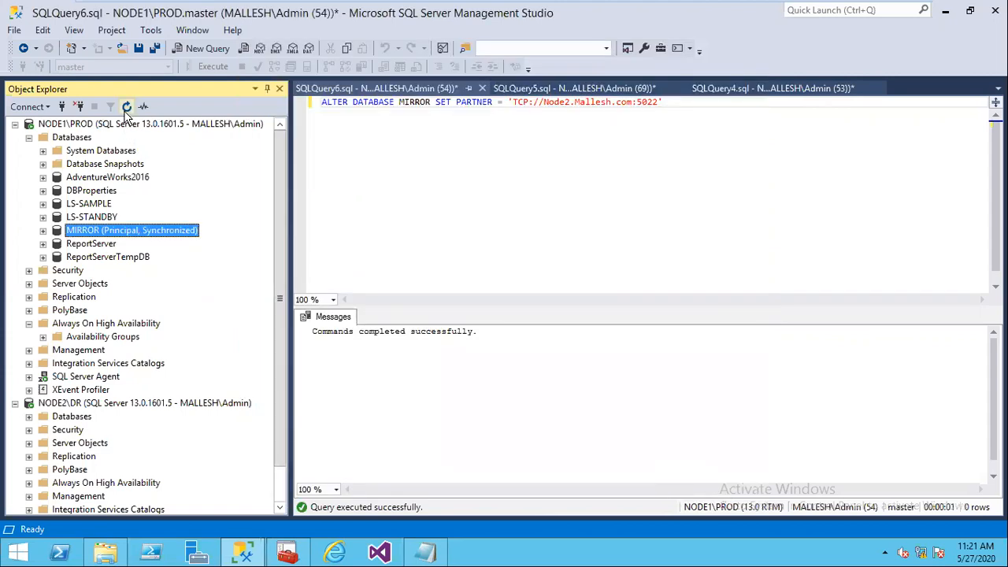
- Reopen MIRROR's mirroring properties, try the High safety without automatic failover mode, and apply High performance (asynchronous) as the operating mode
right_click(157, 228)
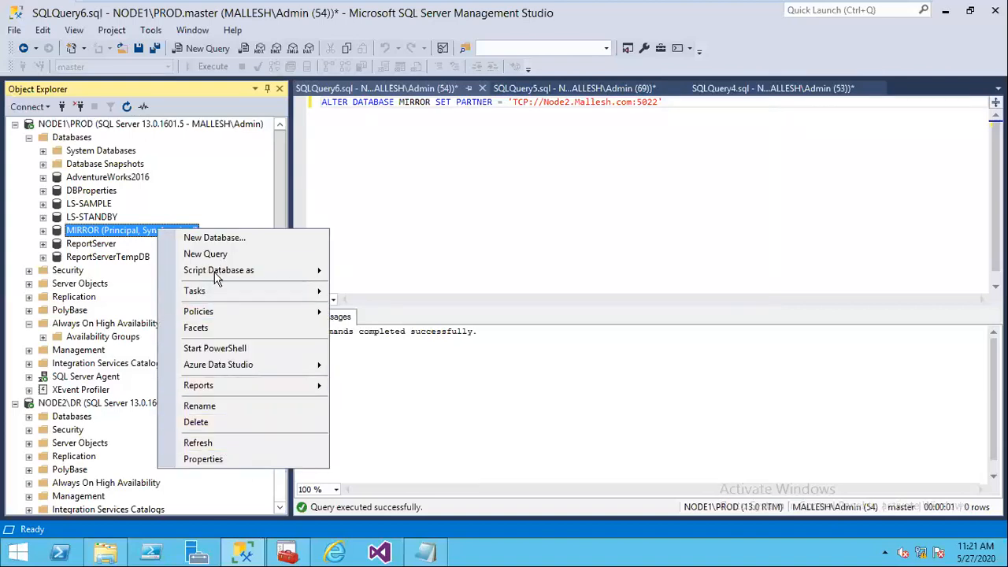
mouse_move(214, 293)
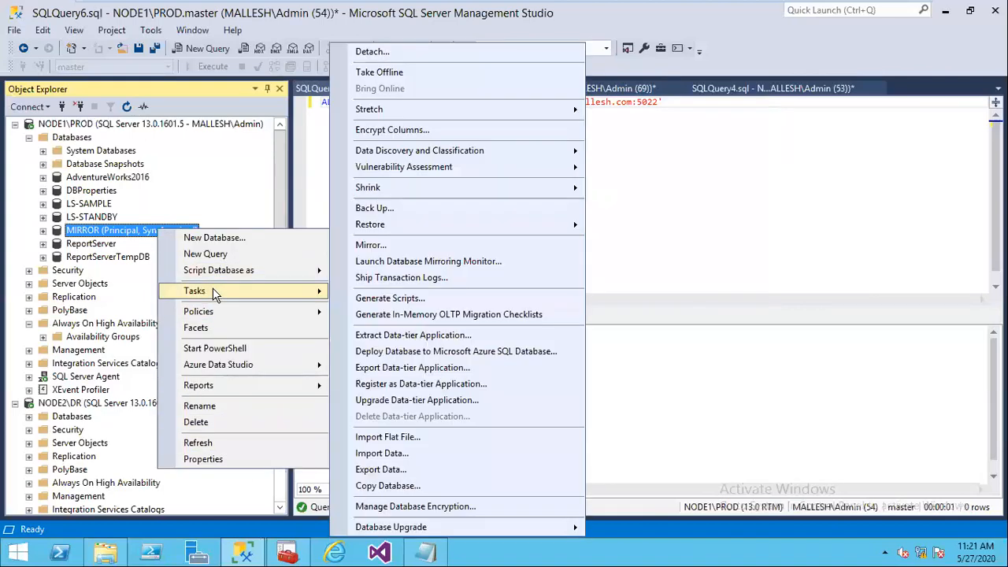
click(392, 246)
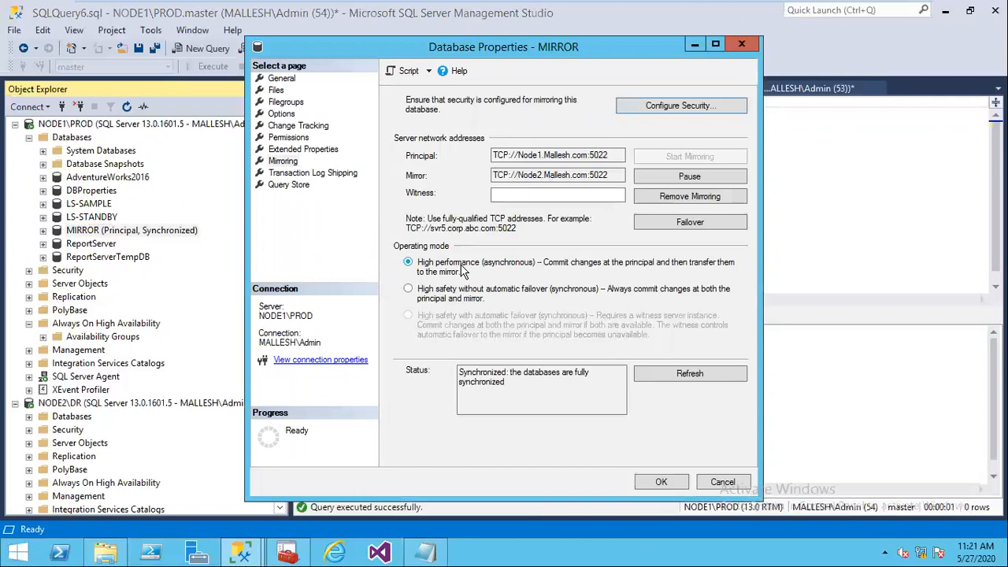
click(446, 294)
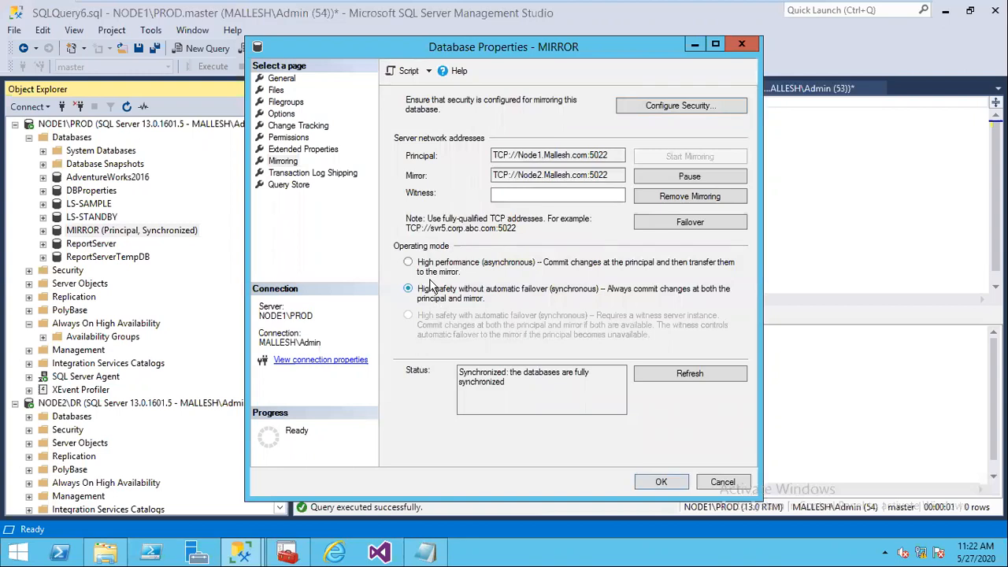
click(420, 269)
click(662, 482)
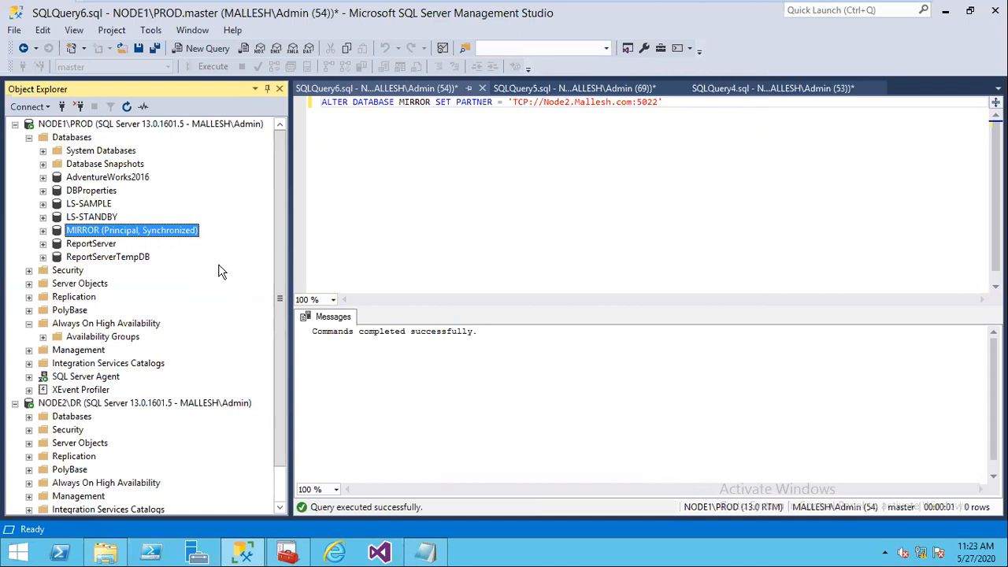
- Check the state of the SQL Server services in Sql Server Configuration Manager on the Node1 and Node2 machines
mouse_move(583, 7)
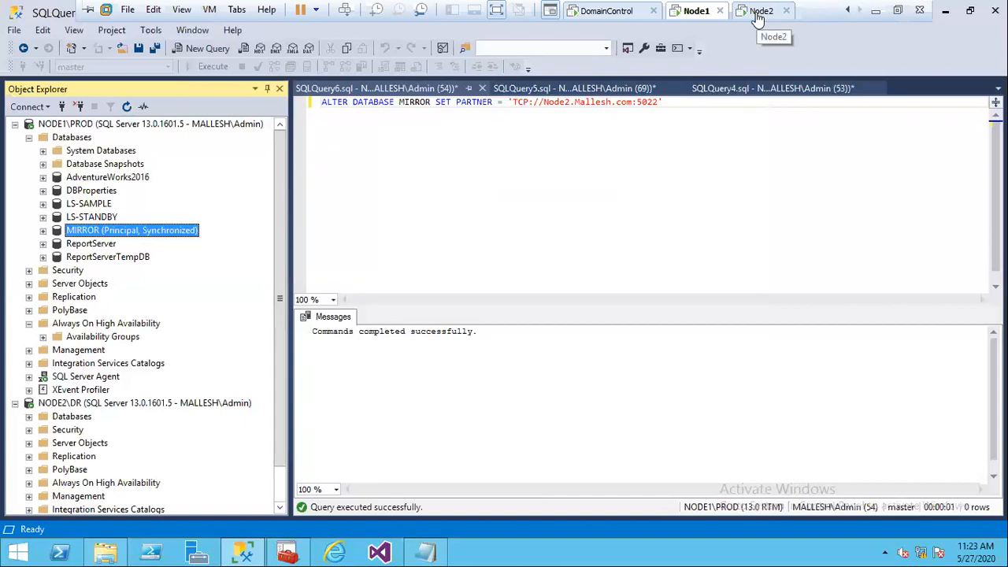
click(304, 555)
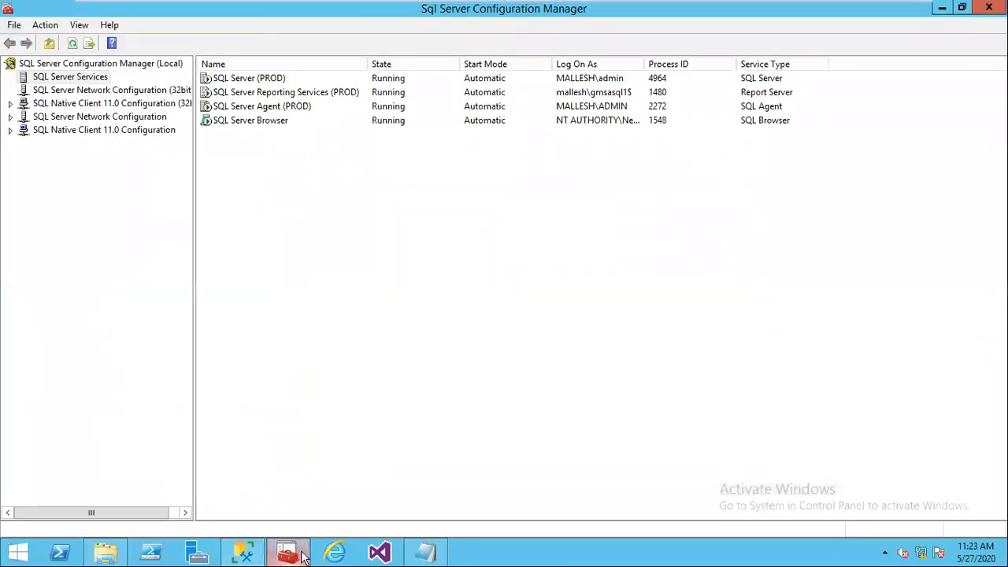
right_click(459, 278)
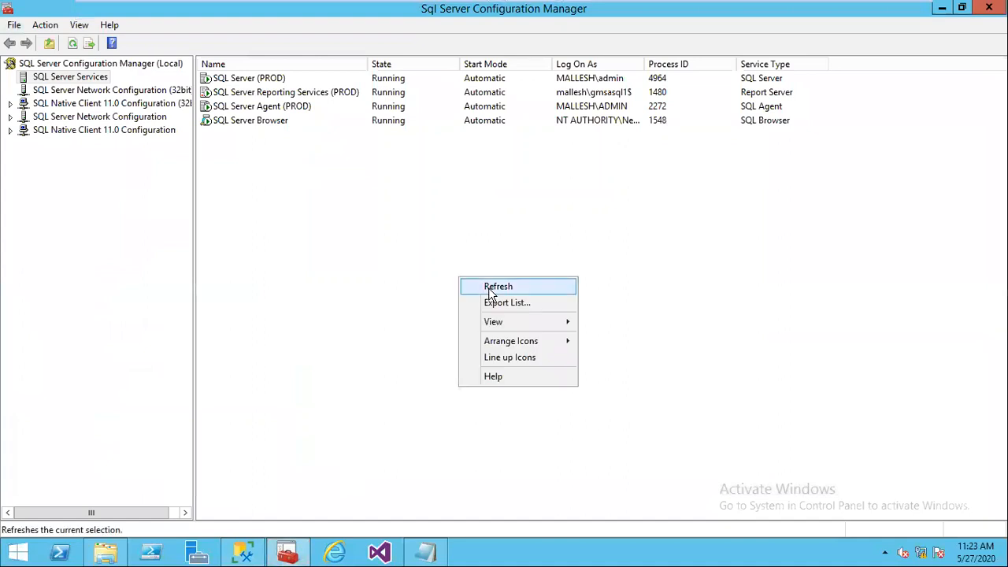
click(490, 288)
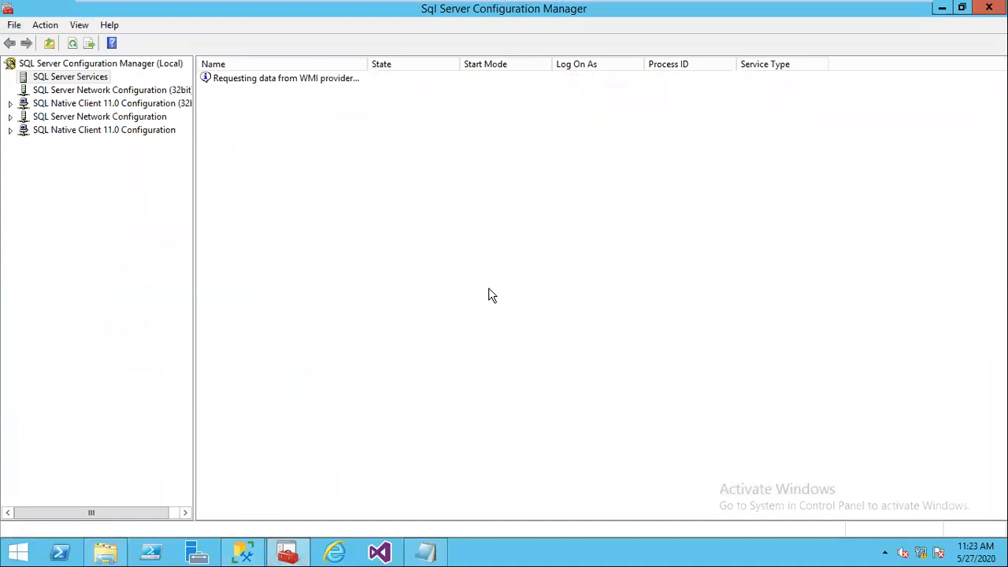
mouse_move(657, 6)
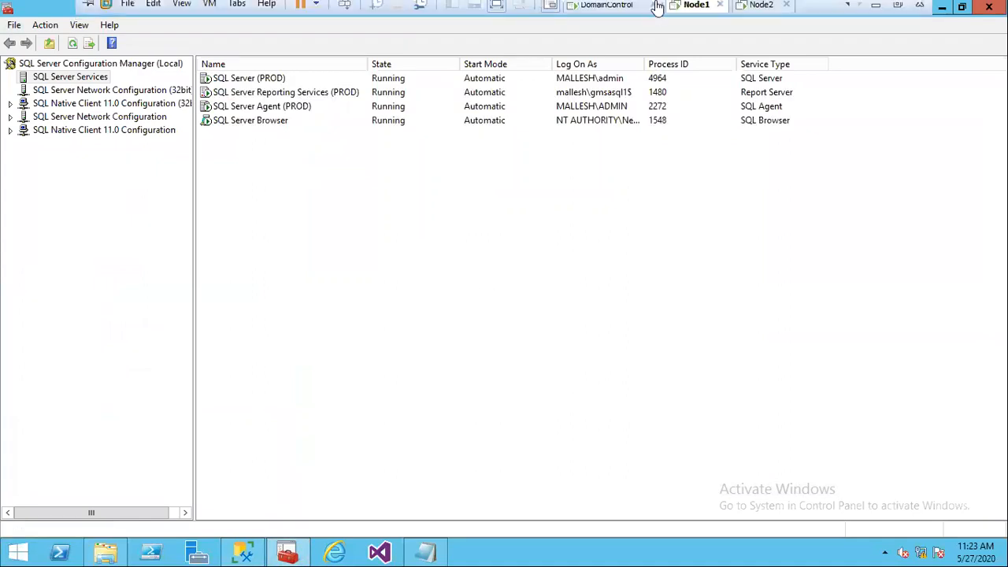
click(763, 6)
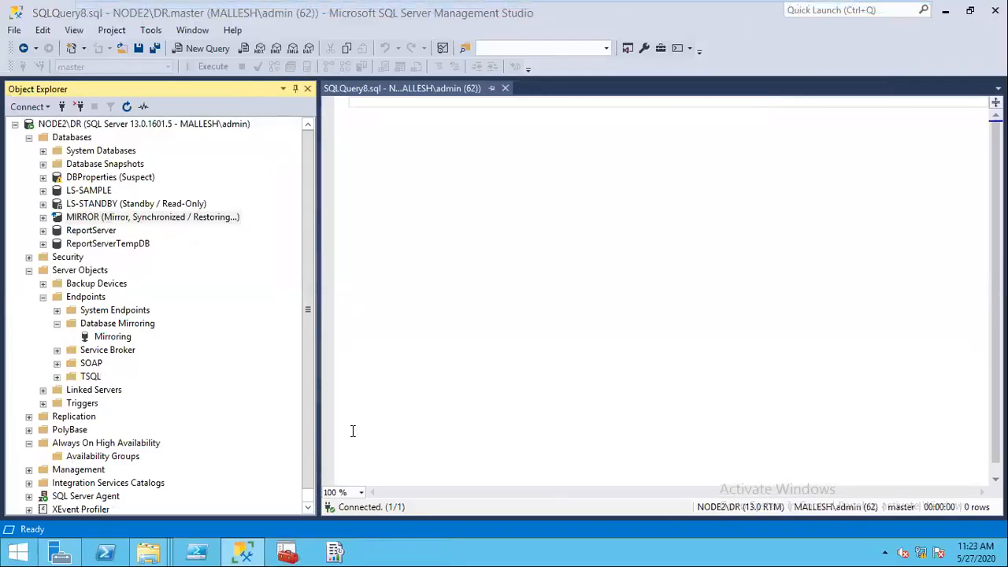
click(289, 556)
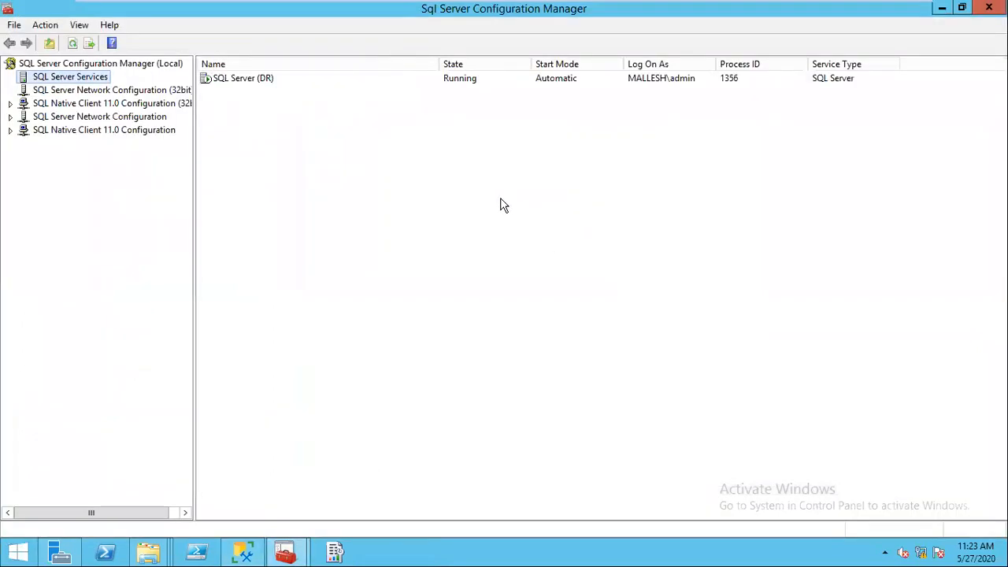
- Leave the full-screen Node2 machine for the VMware Workstation window and power on the Node3 virtual machine
mouse_move(768, 8)
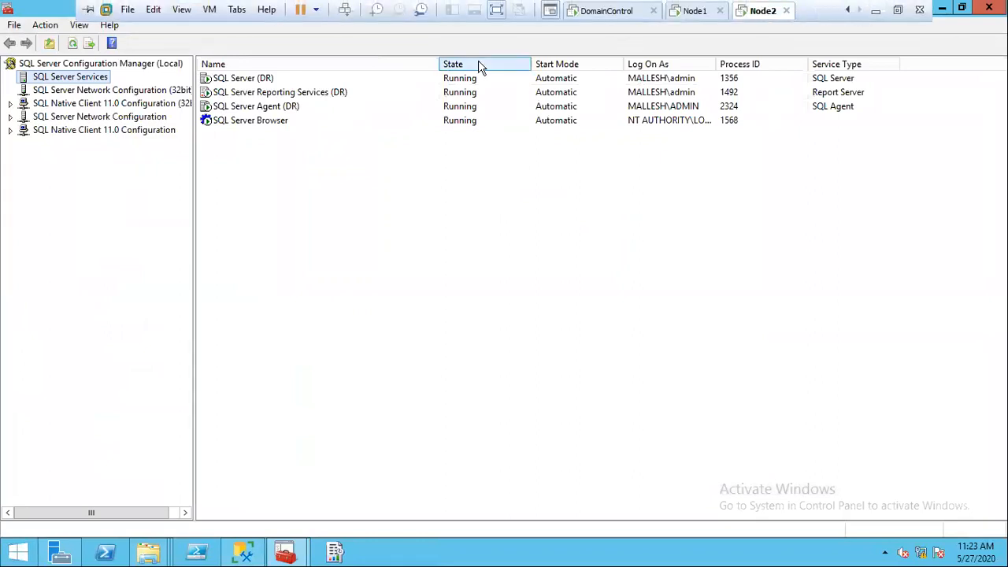
click(598, 12)
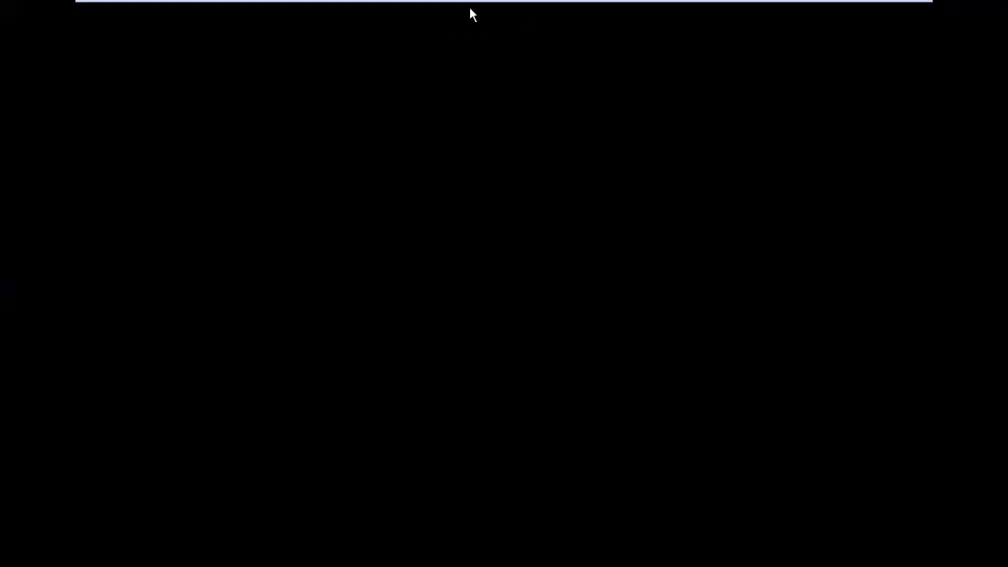
click(495, 13)
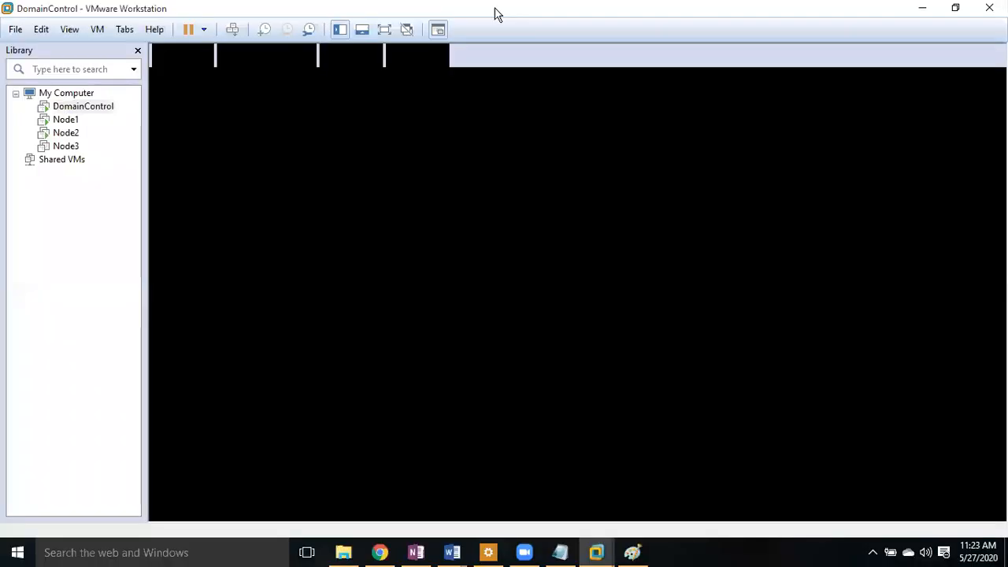
click(66, 137)
click(65, 147)
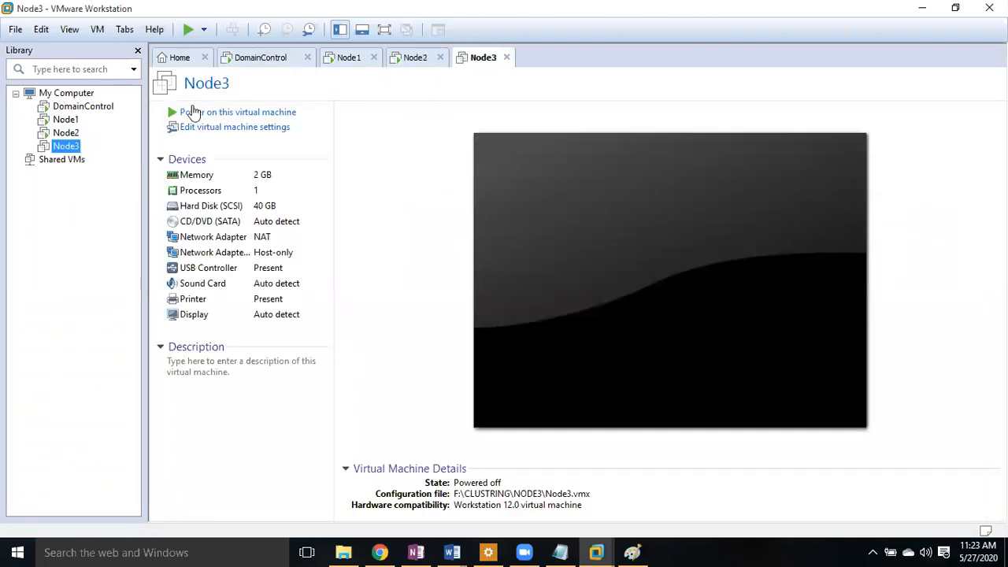
click(193, 113)
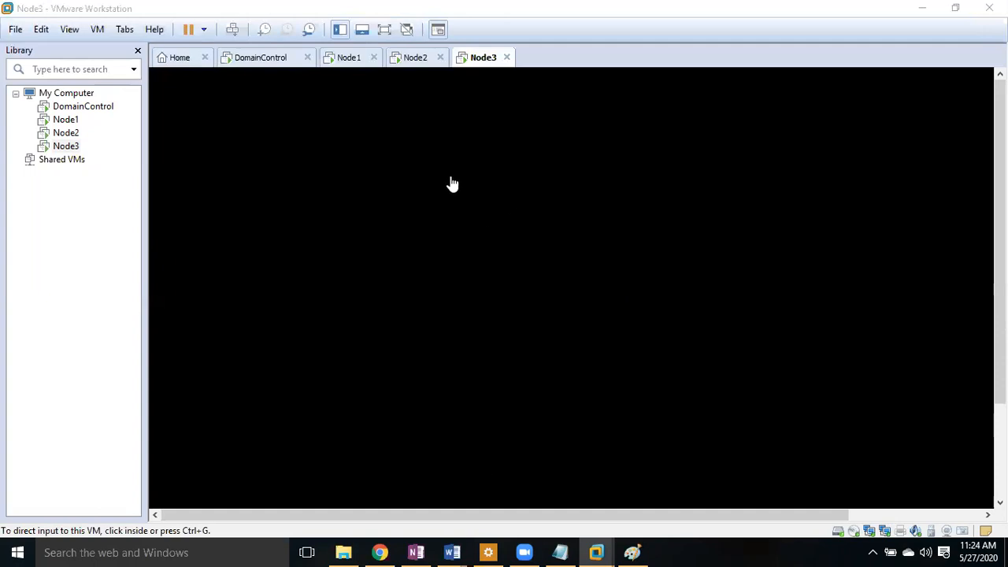
- Switch to the MS SQL DBA Course Content document in Word and review the Database mirroring topics
click(925, 9)
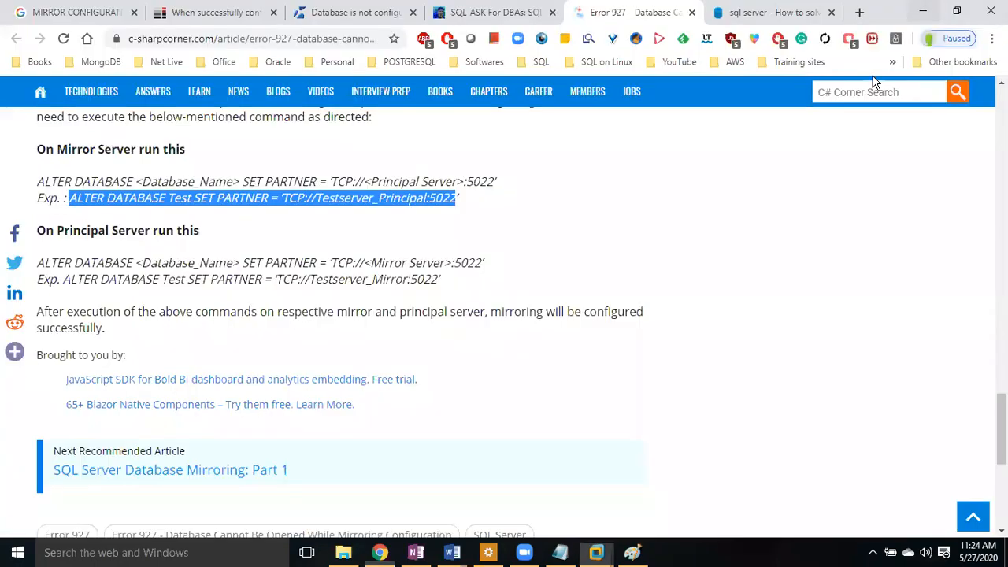
click(454, 554)
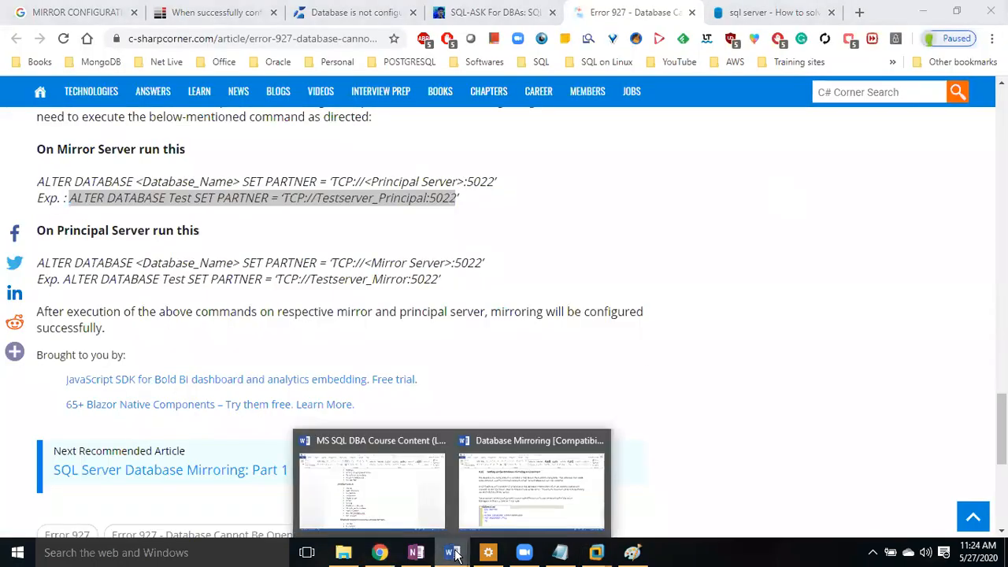
click(432, 526)
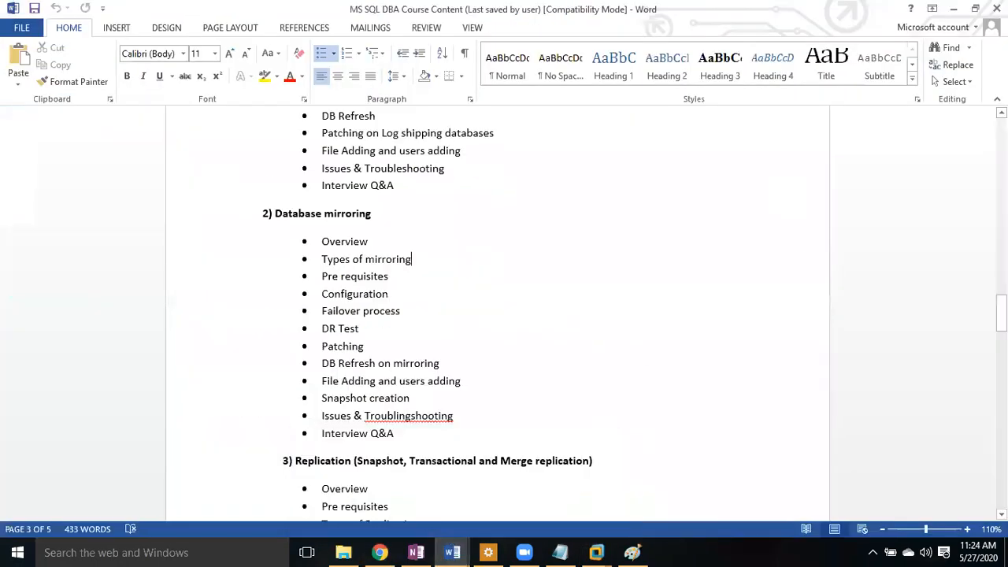
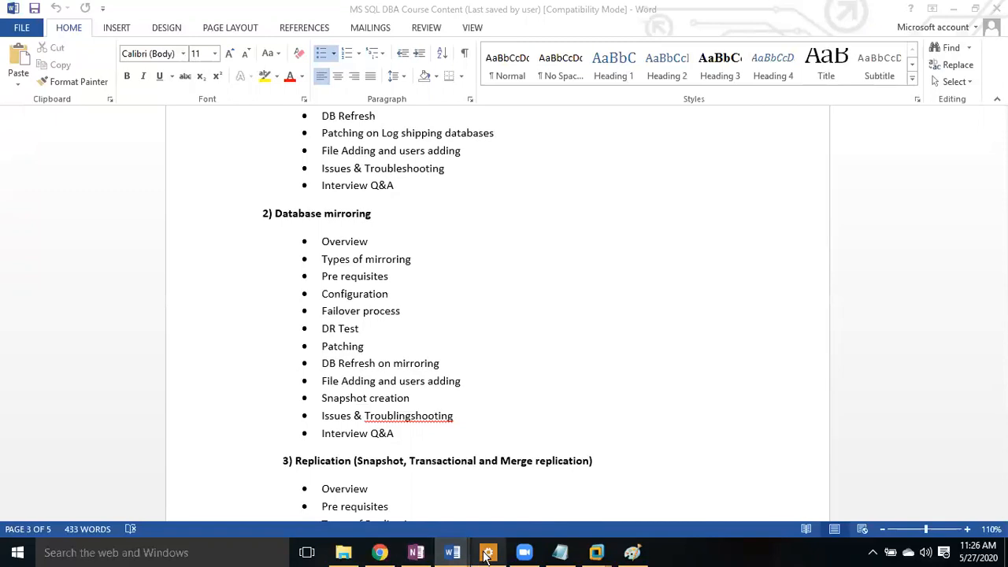
- Return to the Node1 machine in full screen, review the NODE2\DR and NODE1\PROD SET PARTNER queries, and go back to the Word course document
mouse_move(600, 554)
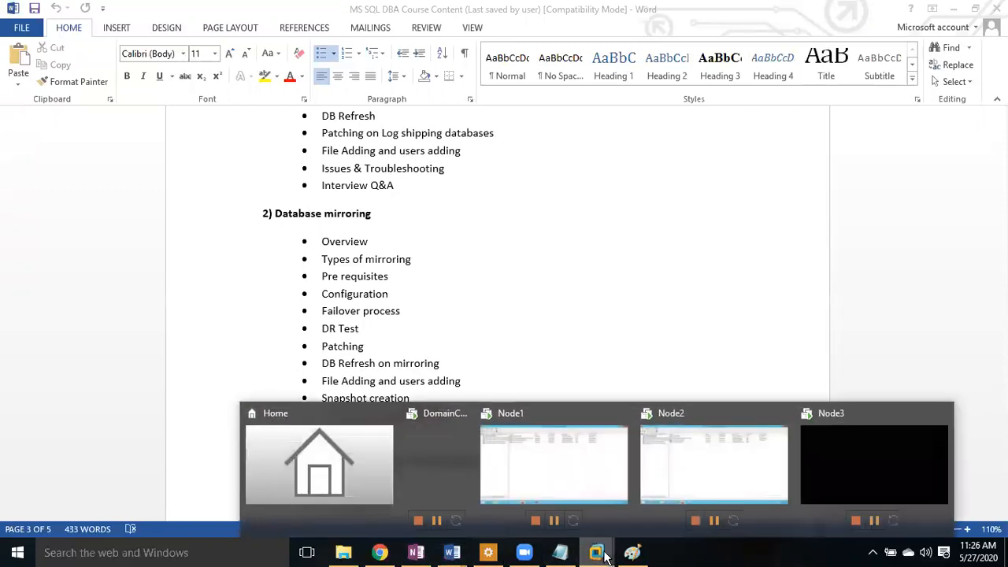
click(562, 475)
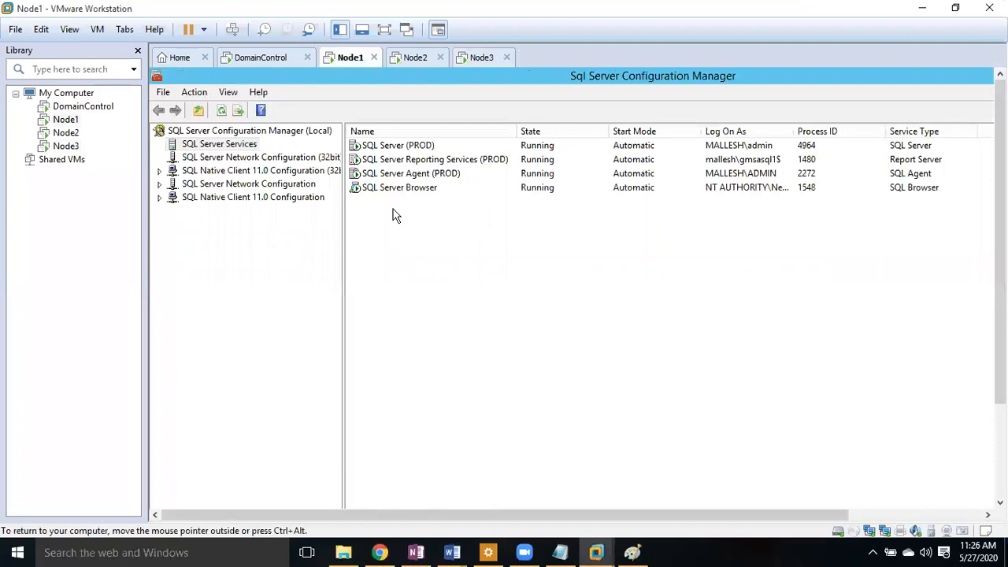
click(385, 30)
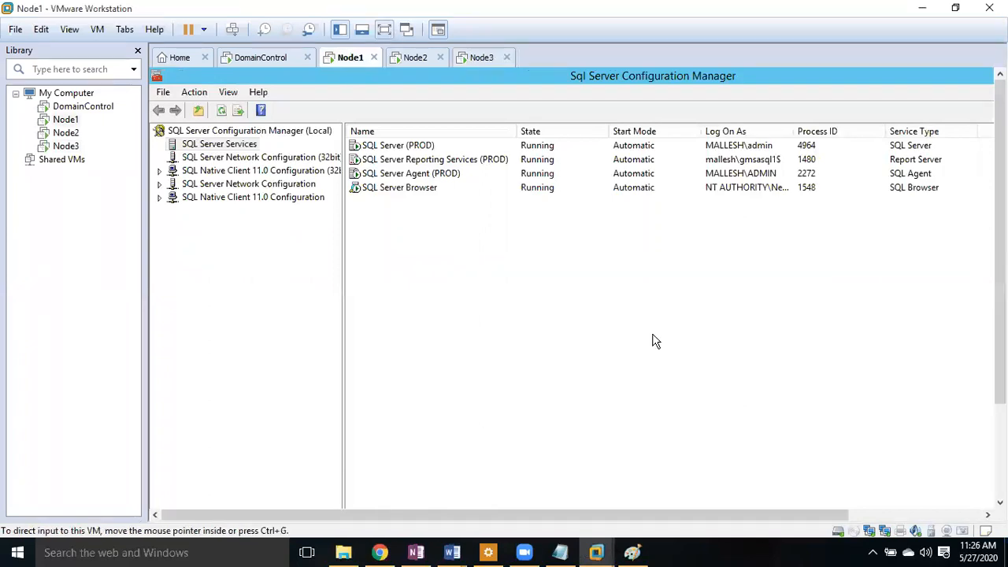
click(243, 553)
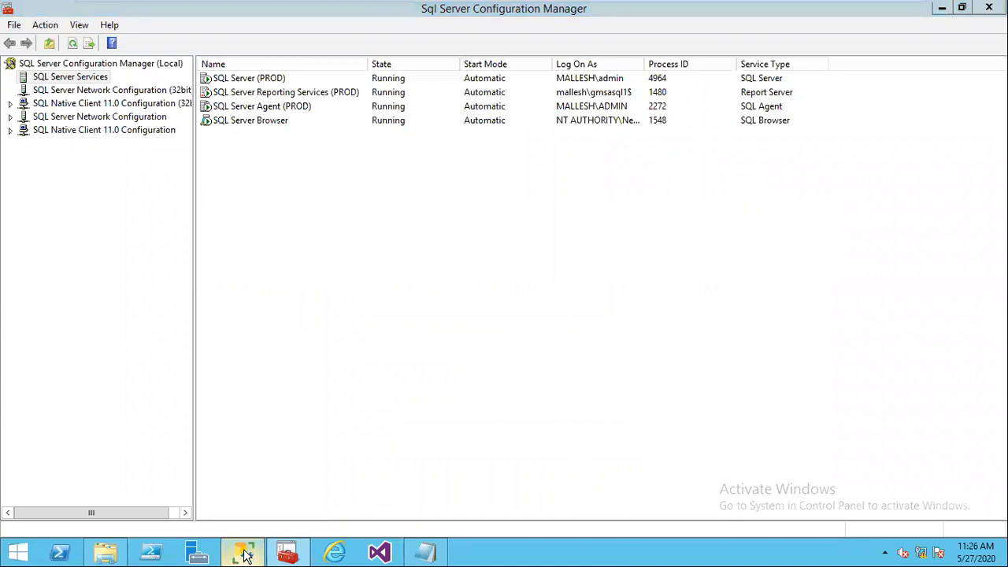
click(627, 86)
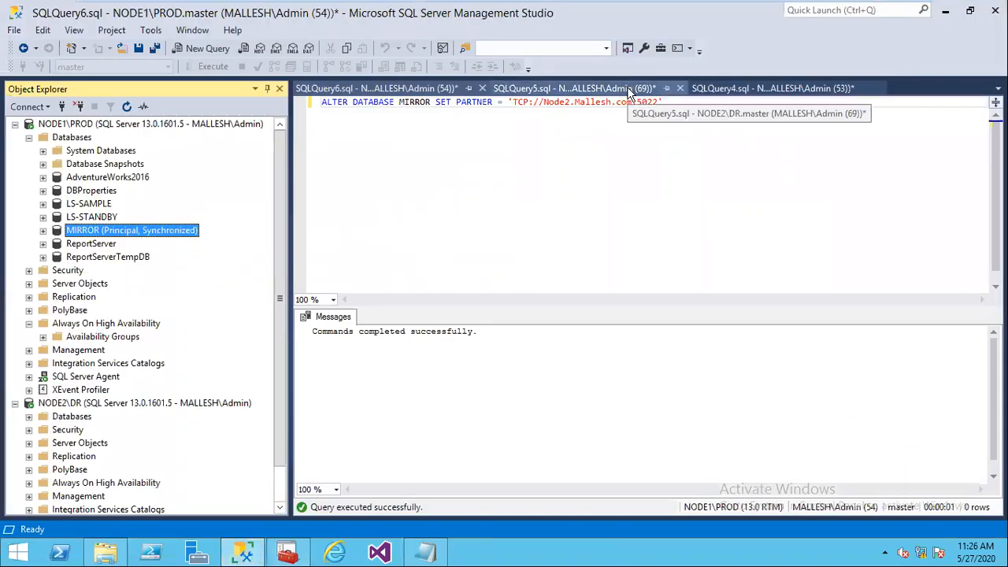
click(676, 166)
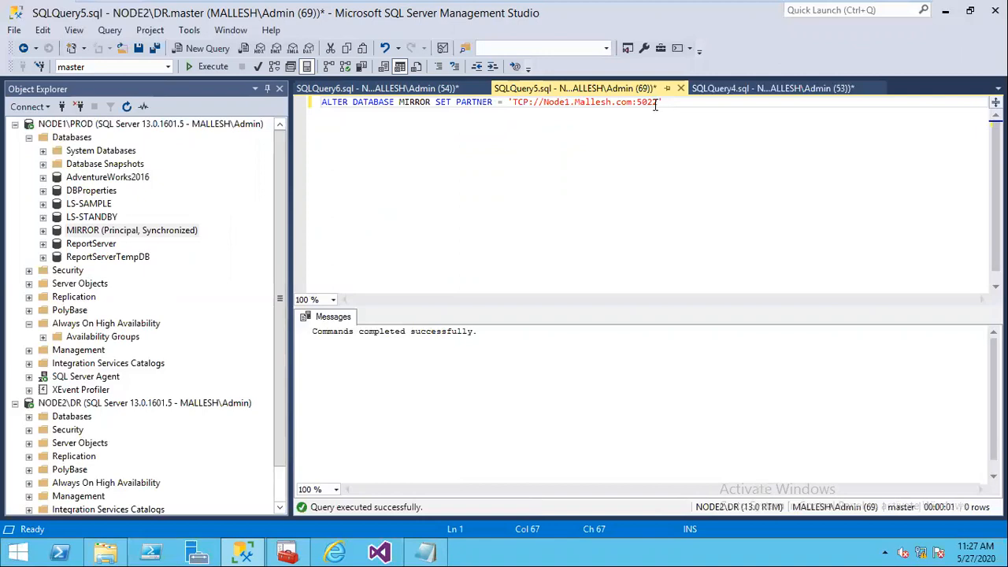
click(442, 91)
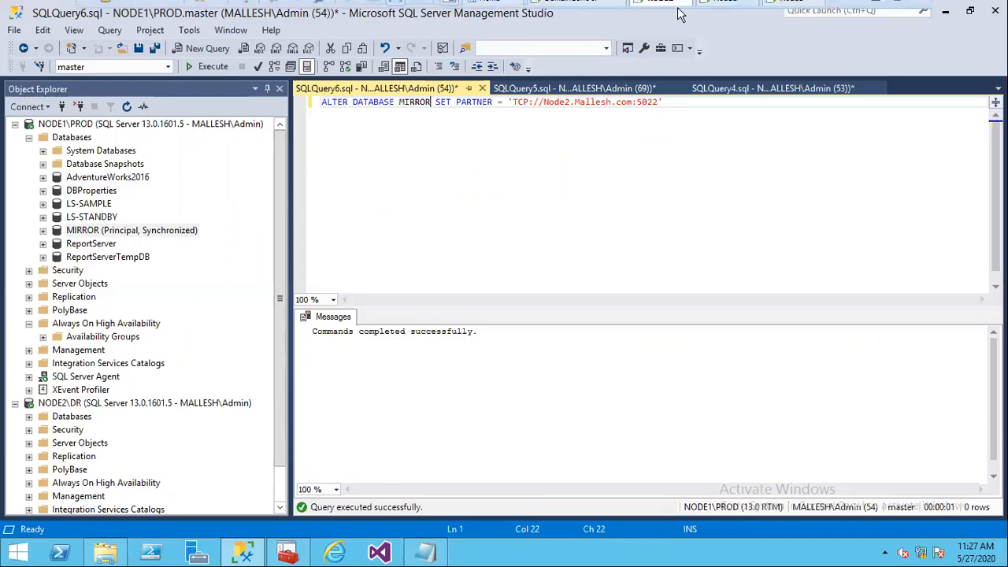
mouse_move(679, 8)
click(876, 11)
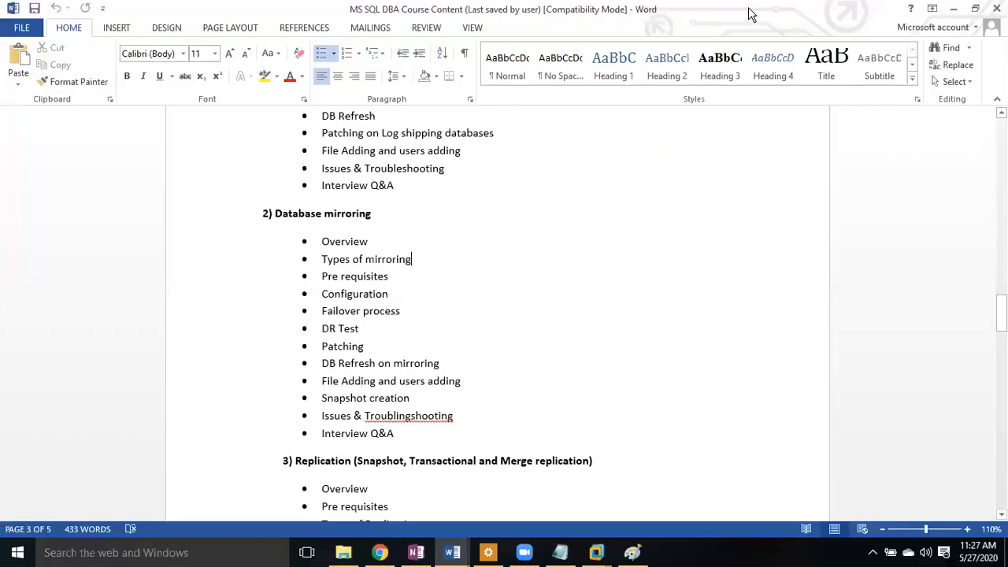